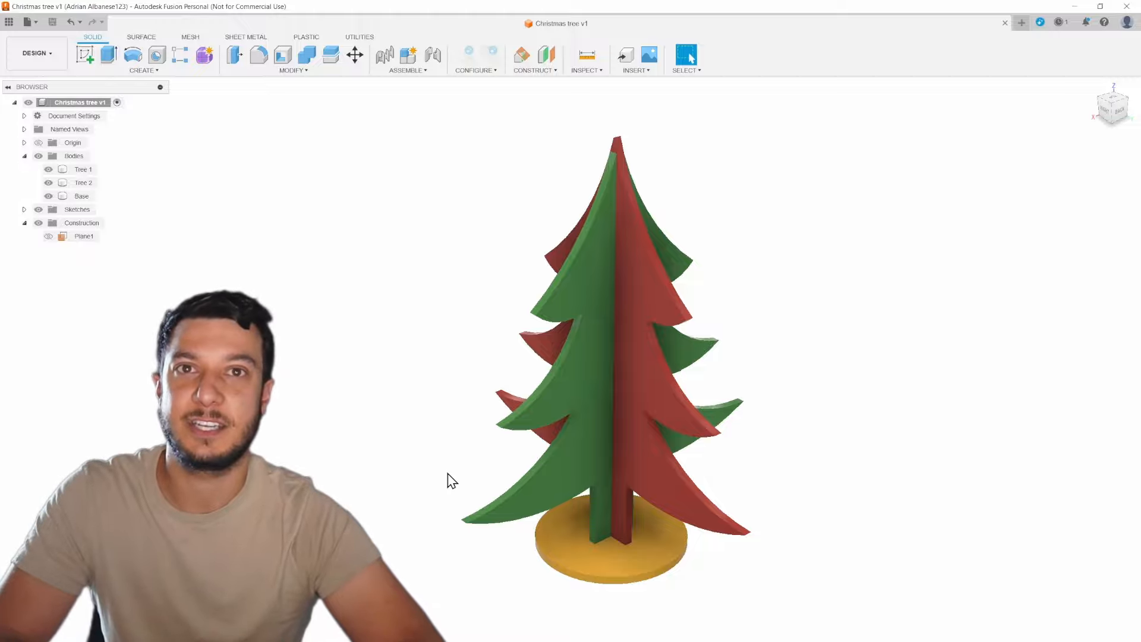
Examine the finished Christmas tree model from several sides, including the crossed trunk ends in the underside of the base
{"action": "middle_click_drag", "start_coordinate": [448, 473], "coordinate": [853, 391], "text": "shift"}
{"action": "middle_click_drag", "start_coordinate": [727, 491], "coordinate": [792, 475]}
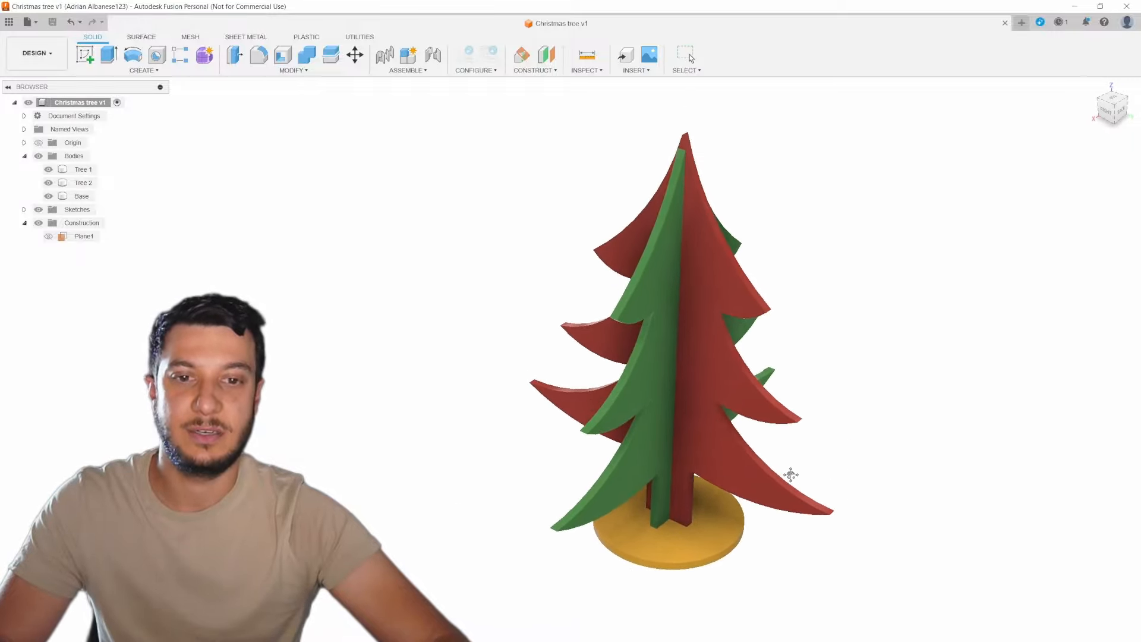
{"action": "middle_click_drag", "start_coordinate": [732, 579], "coordinate": [845, 481], "text": "shift"}
{"action": "scroll", "coordinate": [704, 384], "scroll_direction": "up", "scroll_amount": 5}
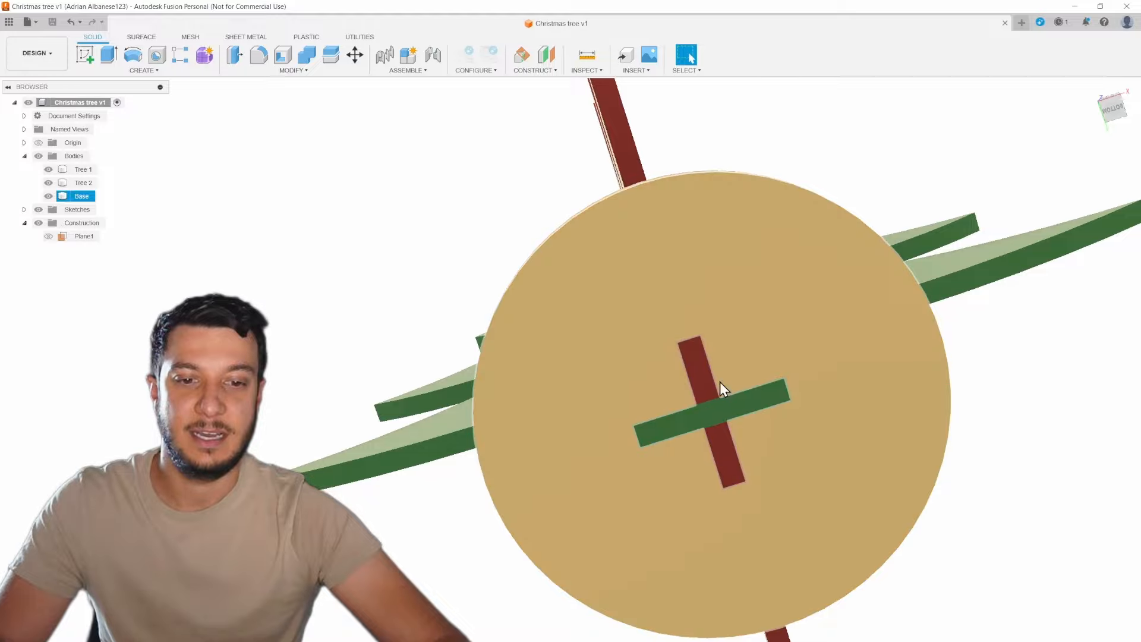
{"action": "scroll", "coordinate": [833, 444], "scroll_direction": "down", "scroll_amount": 3}
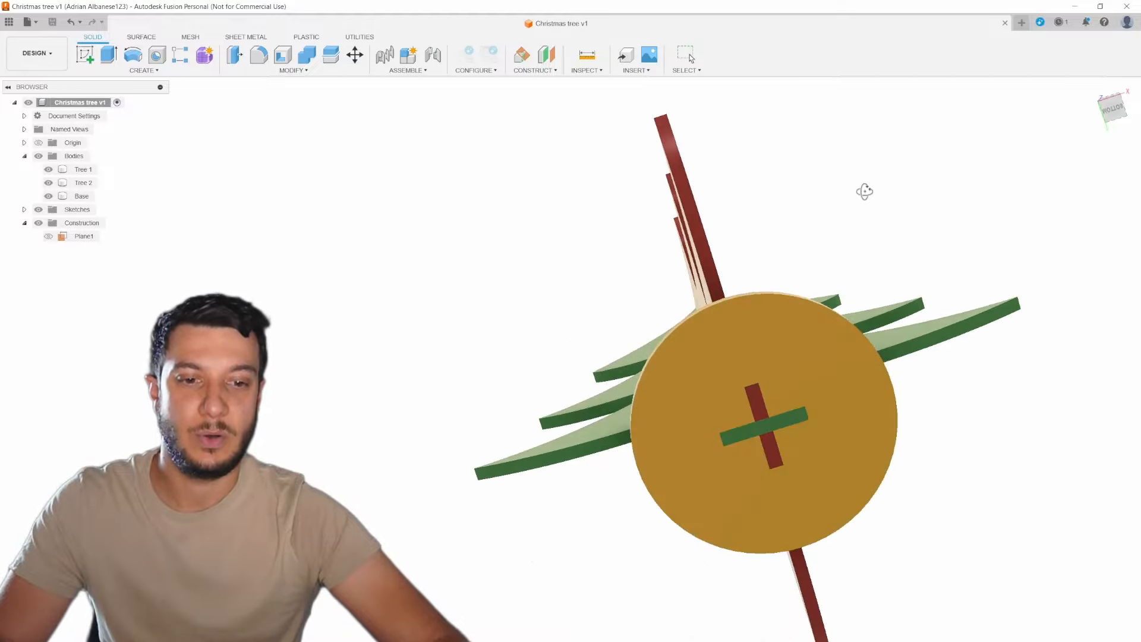
{"action": "middle_click_drag", "start_coordinate": [865, 192], "coordinate": [849, 267], "text": "shift"}
{"action": "scroll", "coordinate": [935, 446], "scroll_direction": "down", "scroll_amount": 3}
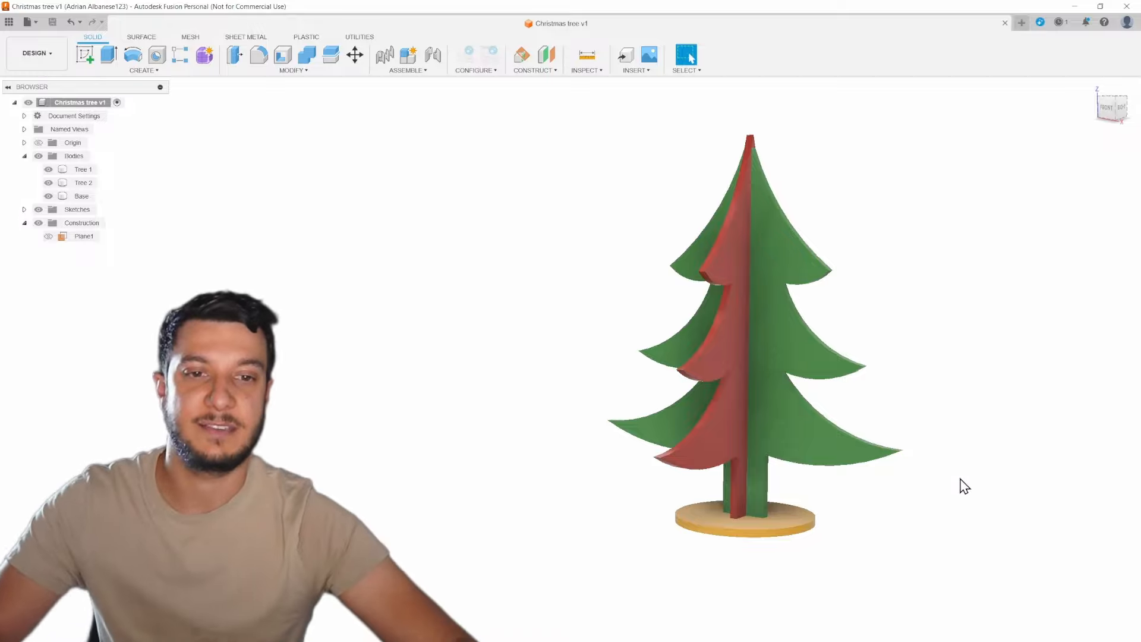
{"action": "middle_click_drag", "start_coordinate": [880, 318], "coordinate": [762, 328]}
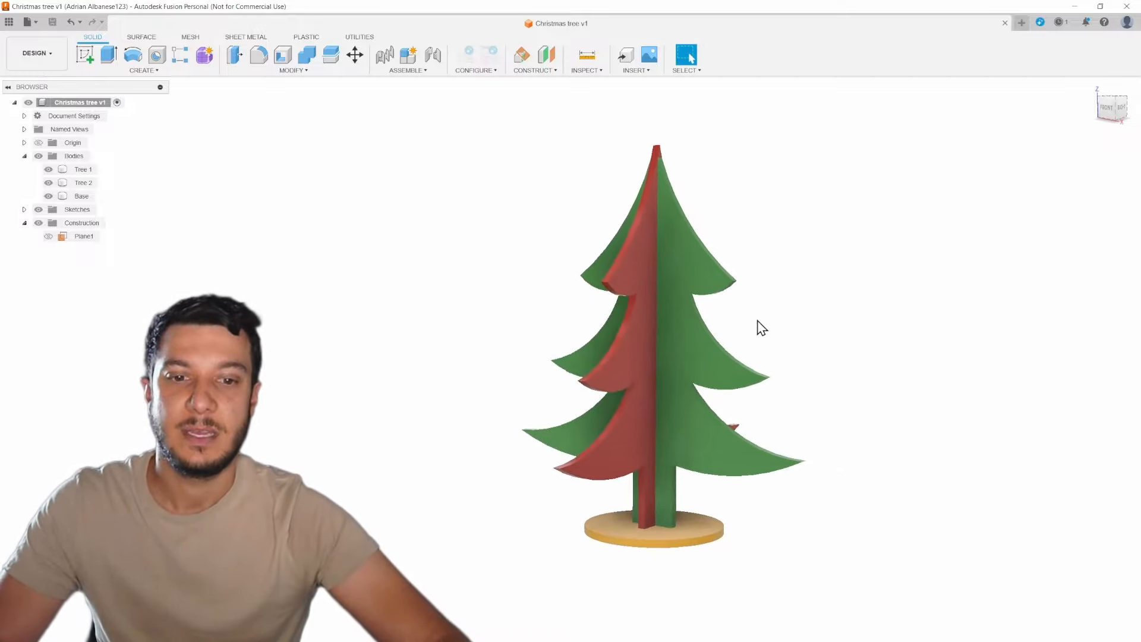
Hide the Base and Tree 2 bodies and examine the slot in the Tree 1 body
{"action": "left_click", "coordinate": [49, 196]}
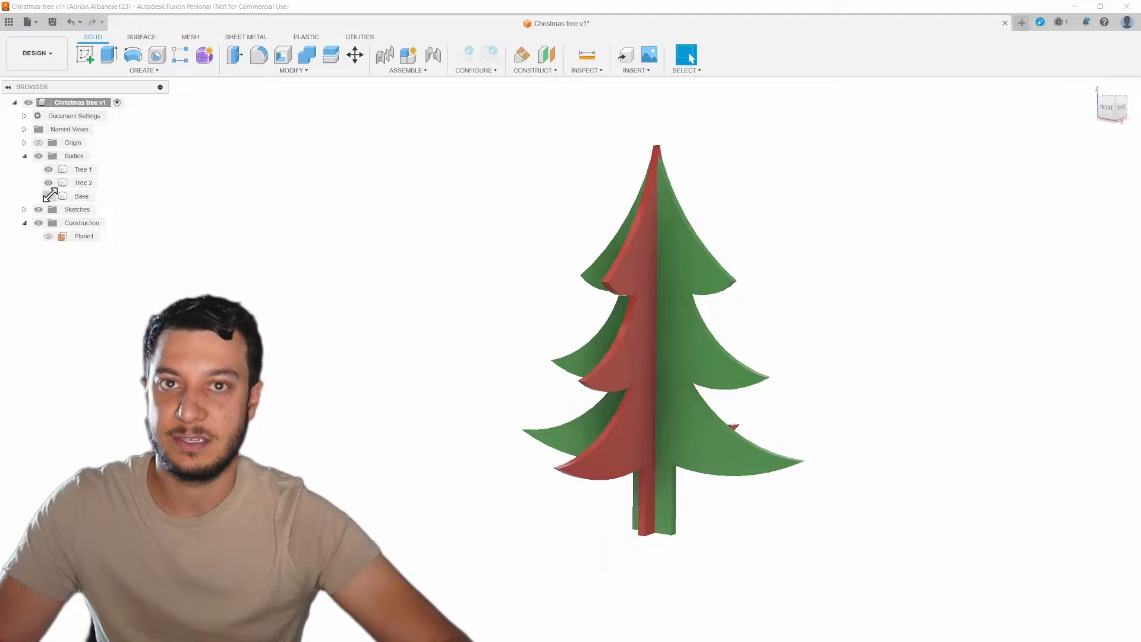
{"action": "left_click", "coordinate": [48, 183]}
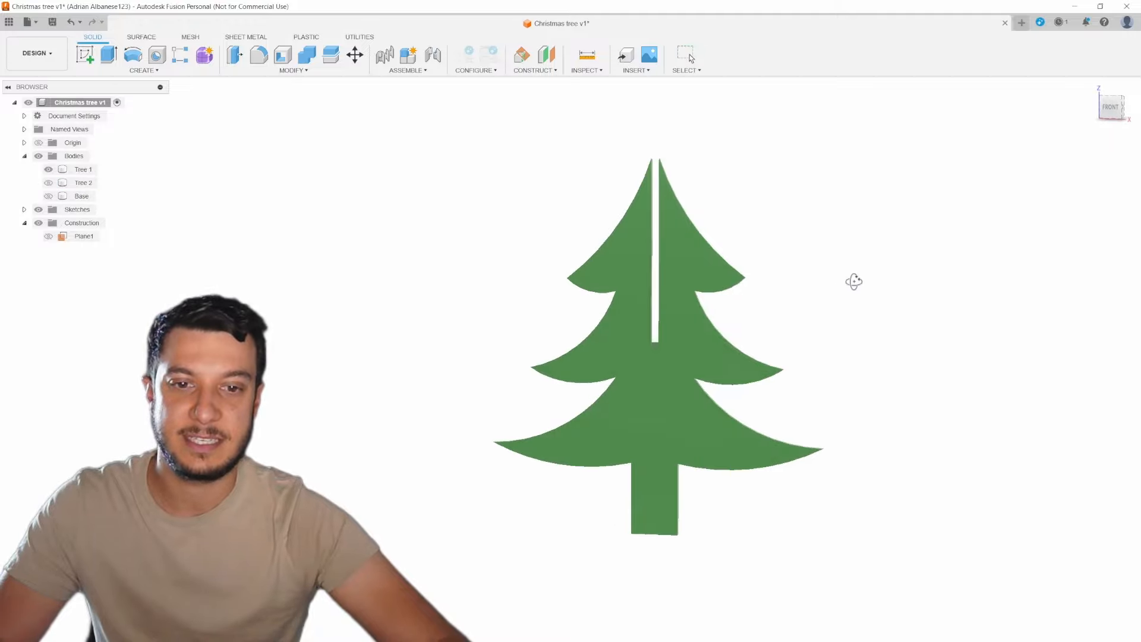
{"action": "left_click", "coordinate": [677, 235]}
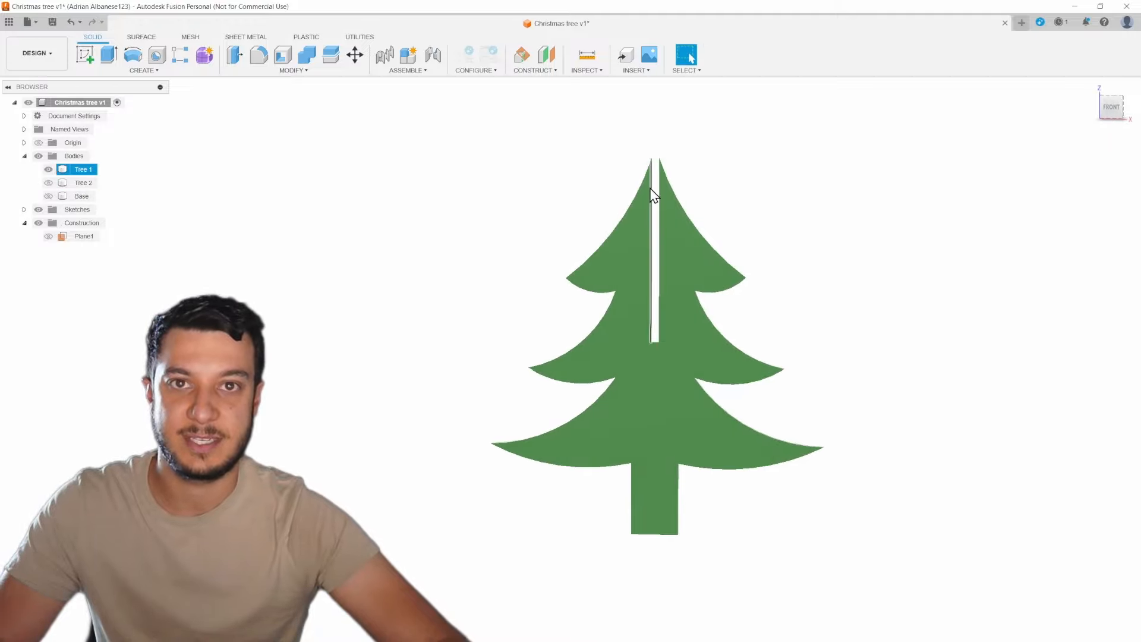
Show the Tree 2 body in place of Tree 1 and examine its slot face-on
{"action": "left_click", "coordinate": [49, 183]}
{"action": "left_click", "coordinate": [48, 170]}
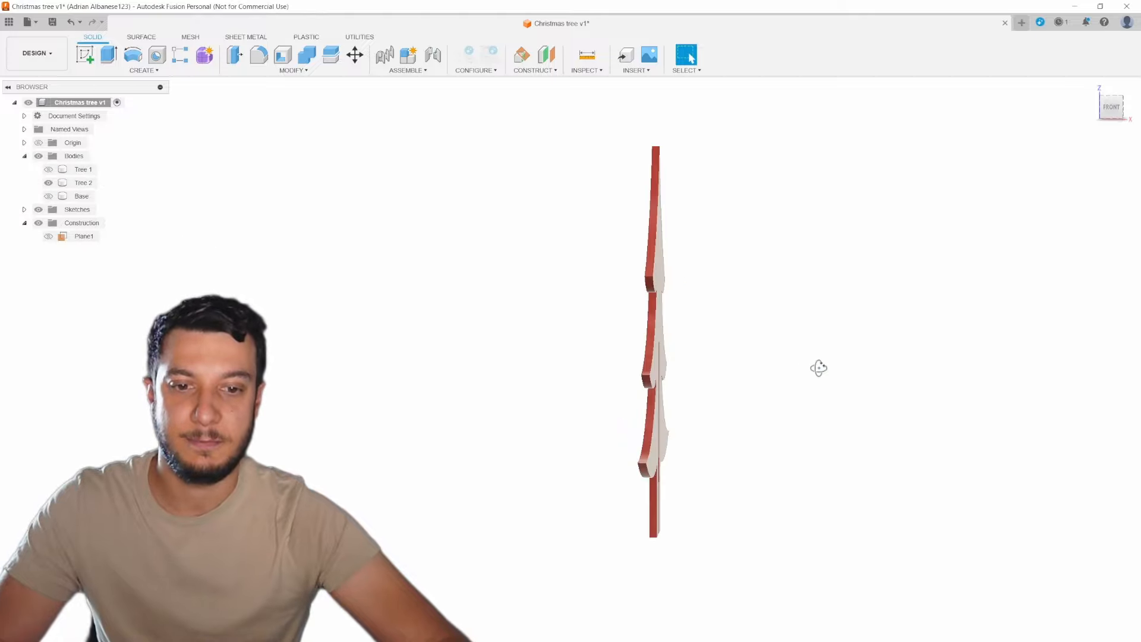
{"action": "middle_click_drag", "start_coordinate": [819, 368], "coordinate": [762, 370], "text": "shift"}
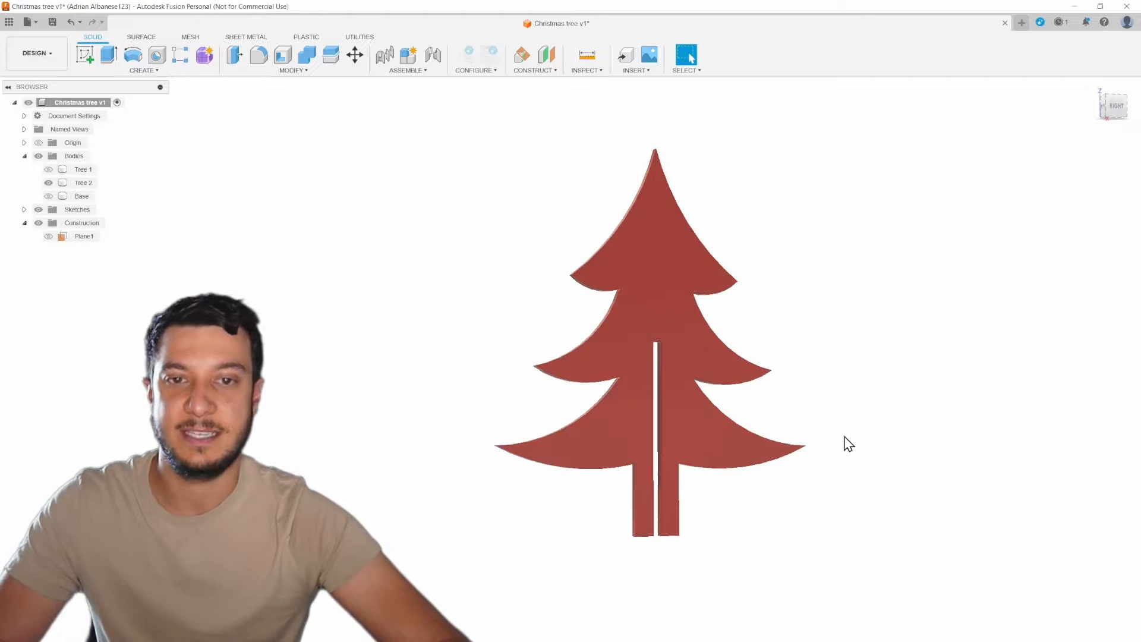
Show the Tree 1 and Base bodies again and examine how both tree parts fit through the base
{"action": "left_click", "coordinate": [49, 170]}
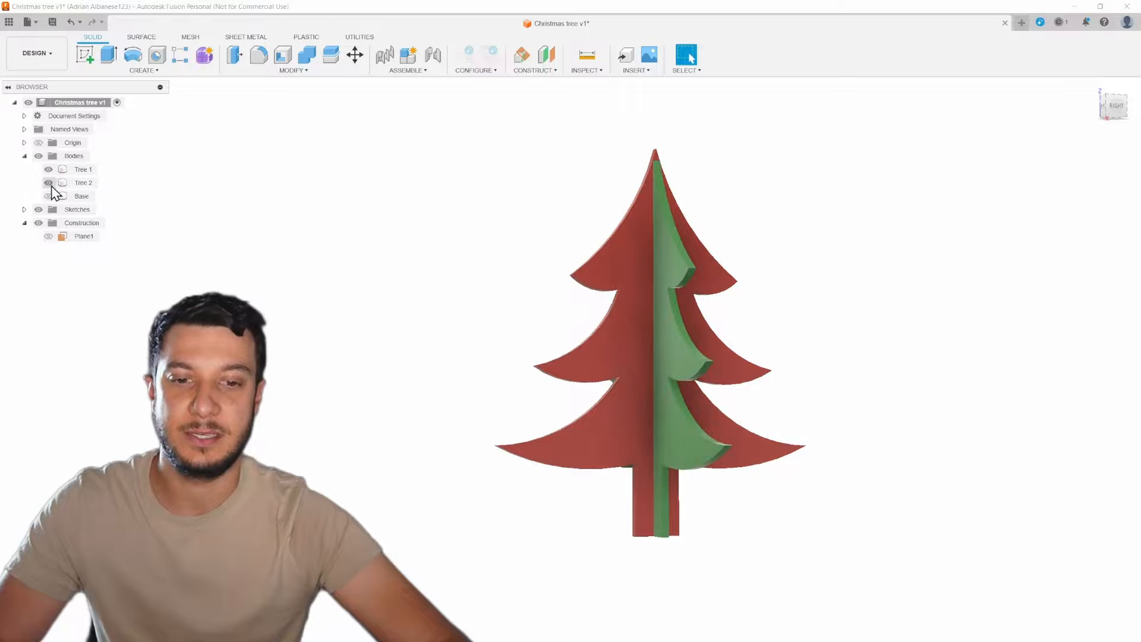
{"action": "left_click", "coordinate": [49, 196]}
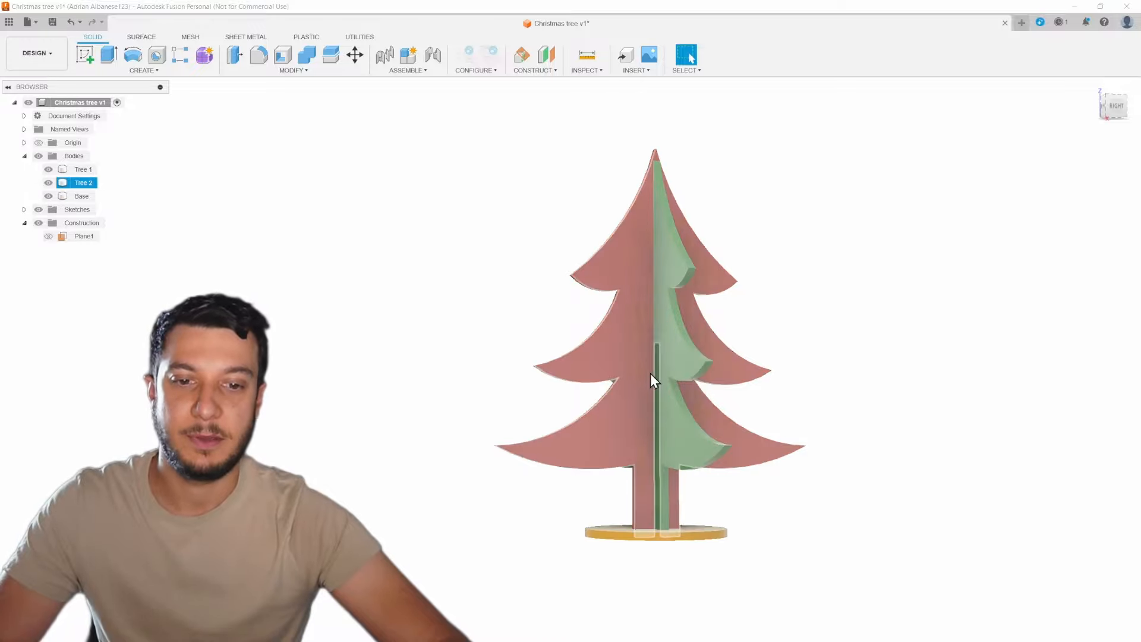
{"action": "middle_click_drag", "start_coordinate": [829, 576], "coordinate": [830, 504], "text": "shift"}
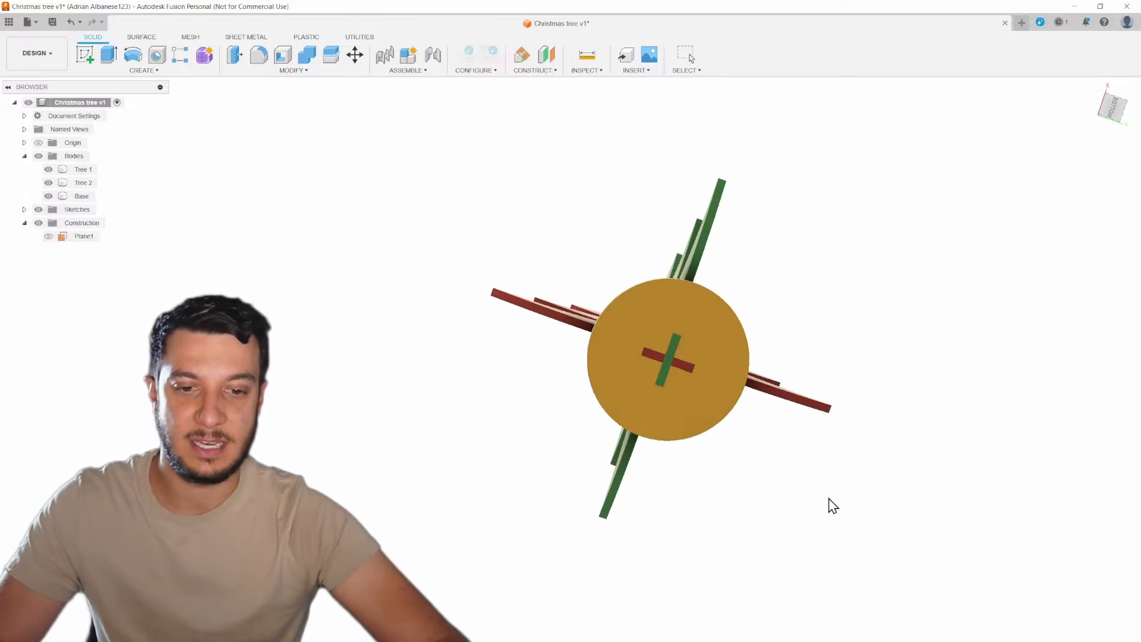
{"action": "scroll", "coordinate": [652, 339], "scroll_direction": "up", "scroll_amount": 5}
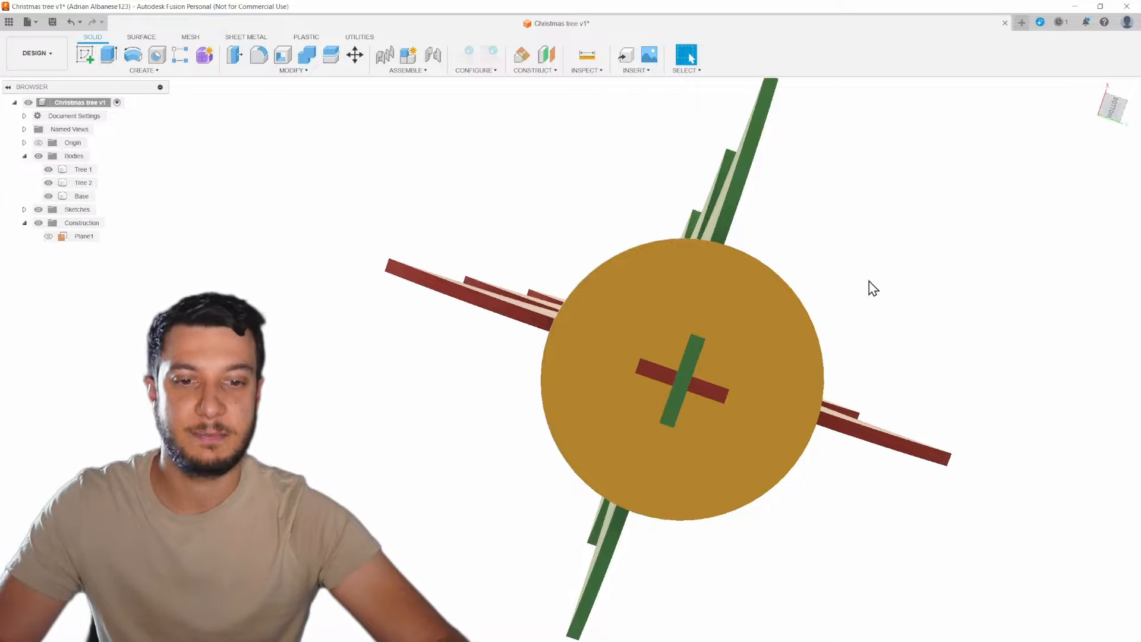
{"action": "middle_click_drag", "start_coordinate": [869, 288], "coordinate": [856, 359], "text": "shift"}
{"action": "scroll", "coordinate": [866, 535], "scroll_direction": "down", "scroll_amount": 4}
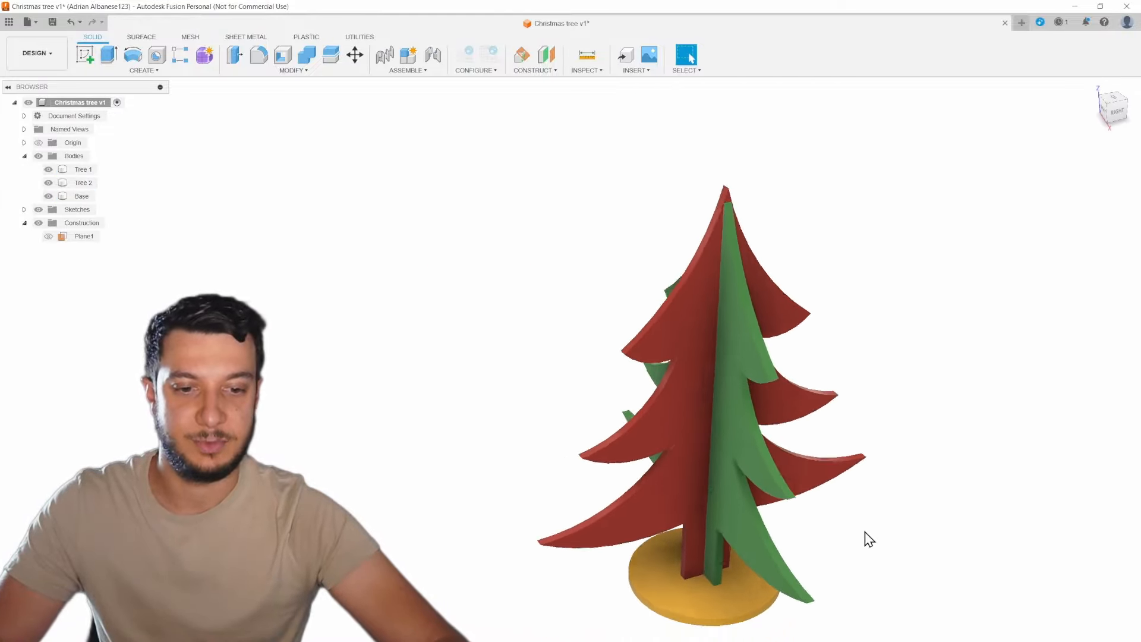
{"action": "middle_click_drag", "start_coordinate": [913, 559], "coordinate": [850, 494]}
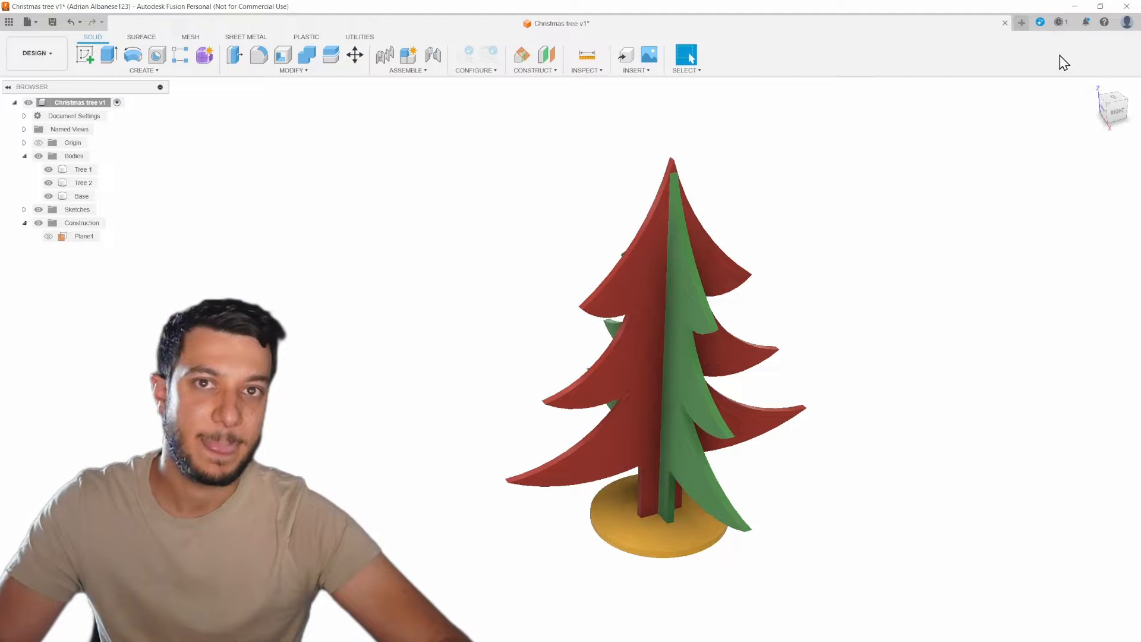
Create a new design and start a sketch on the vertical front (XZ) plane
{"action": "left_click", "coordinate": [1022, 22]}
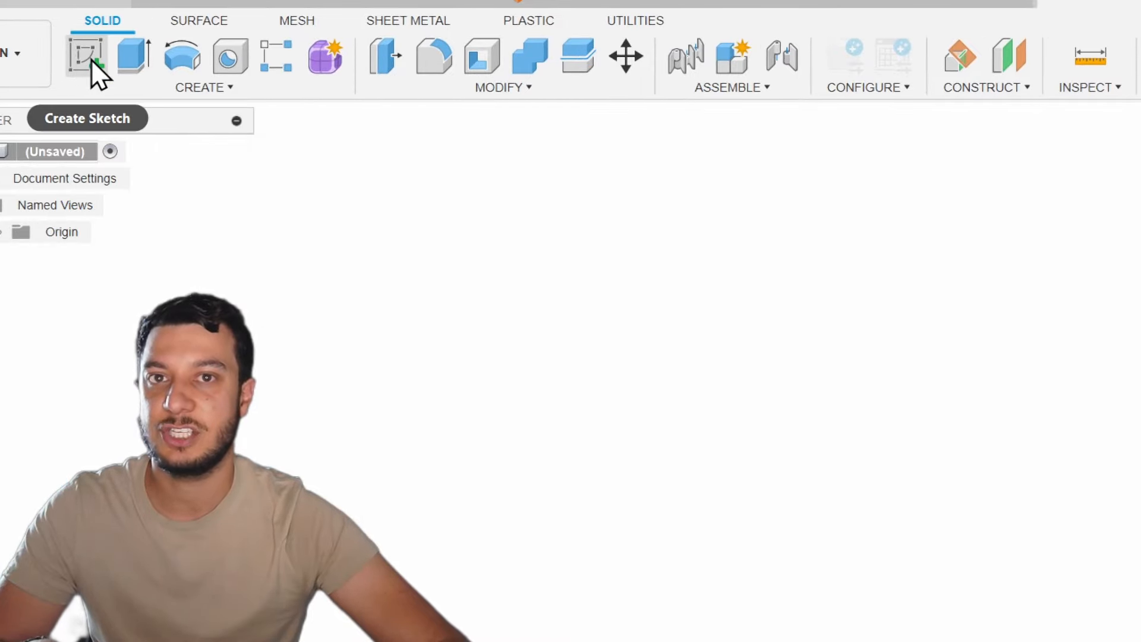
{"action": "left_click", "coordinate": [88, 57]}
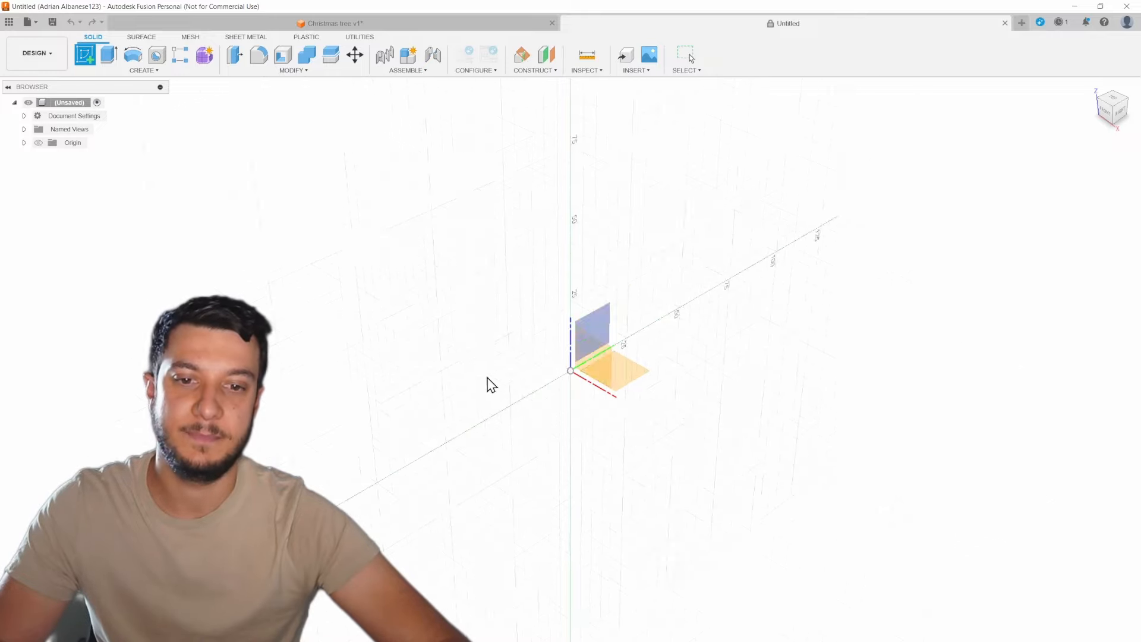
{"action": "mouse_move", "coordinate": [428, 416]}
{"action": "middle_mouse_down", "text": "shift"}
{"action": "mouse_move", "coordinate": [514, 411]}
{"action": "mouse_move", "coordinate": [446, 436]}
{"action": "mouse_move", "coordinate": [414, 406]}
{"action": "mouse_move", "coordinate": [435, 408]}
{"action": "middle_mouse_up", "text": "shift"}
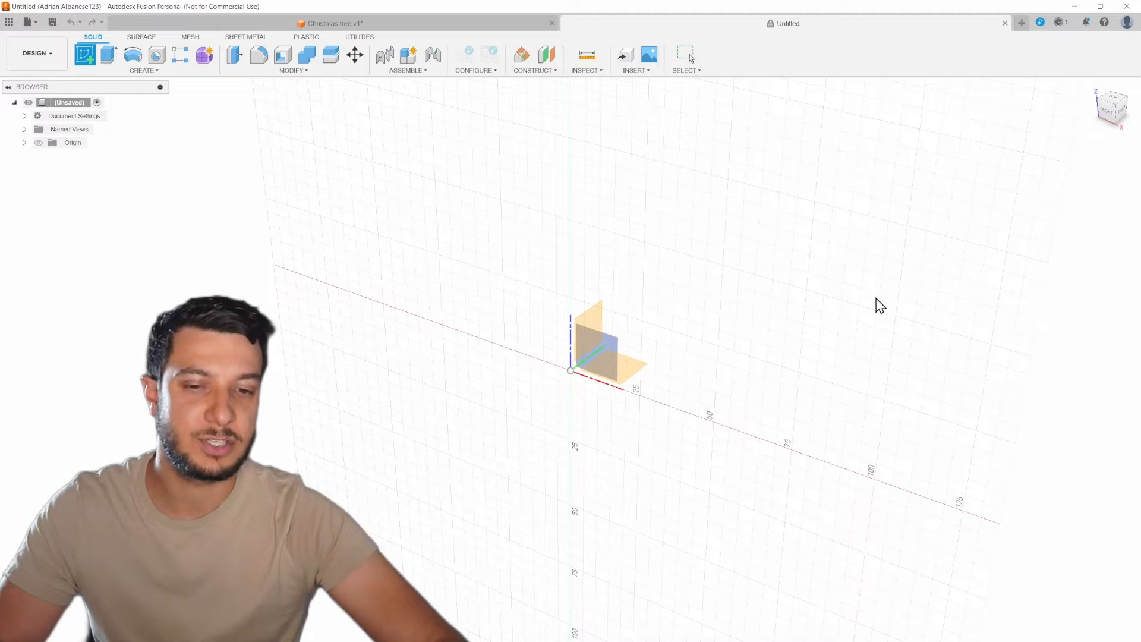
{"action": "middle_click_drag", "start_coordinate": [983, 196], "coordinate": [961, 189], "text": "shift"}
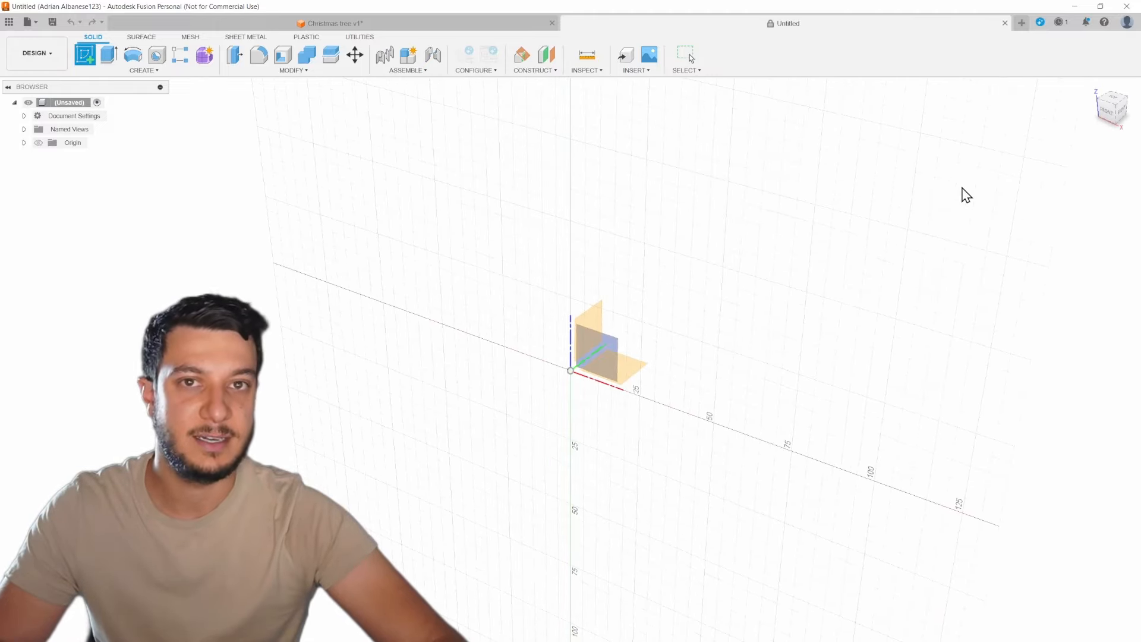
{"action": "middle_click_drag", "start_coordinate": [734, 276], "coordinate": [758, 252], "text": "shift"}
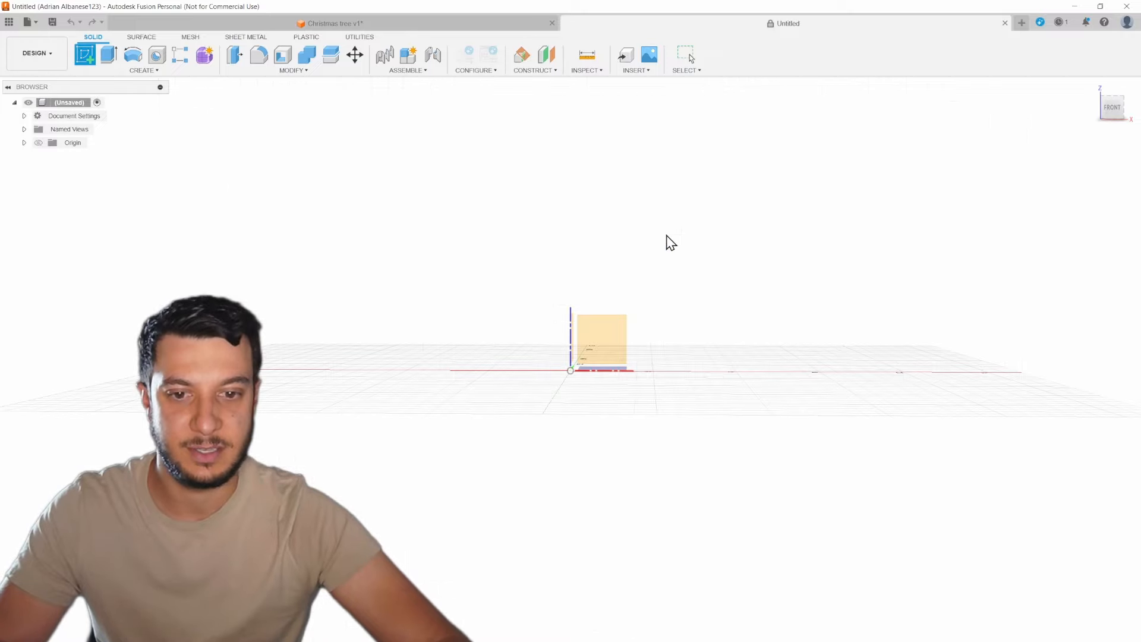
{"action": "middle_click_drag", "start_coordinate": [670, 239], "coordinate": [632, 275]}
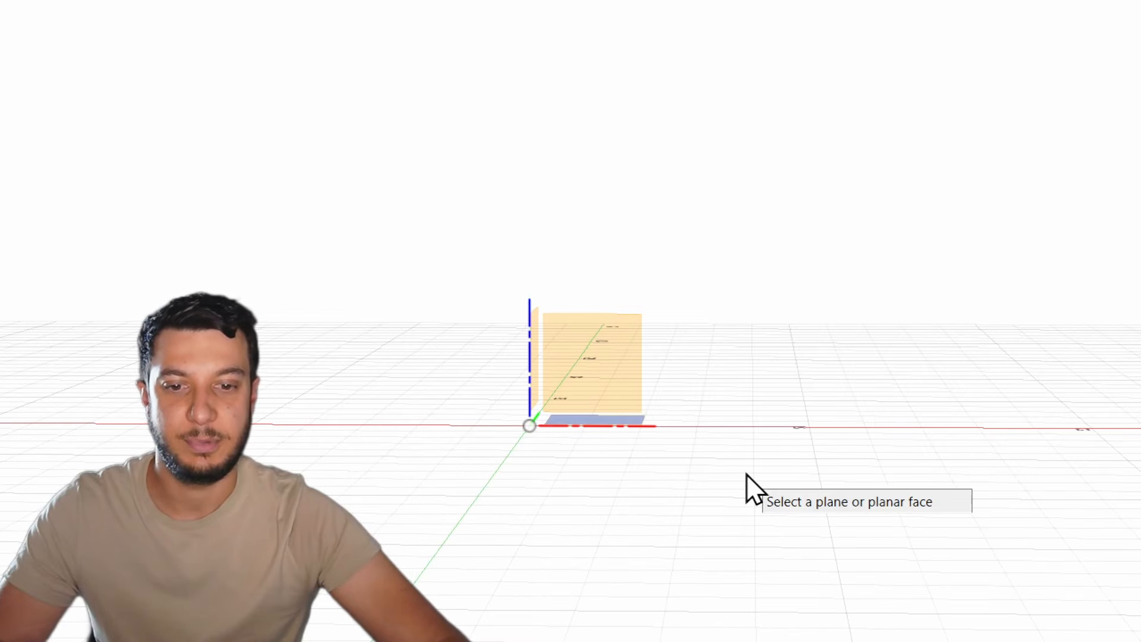
{"action": "left_click", "coordinate": [604, 359]}
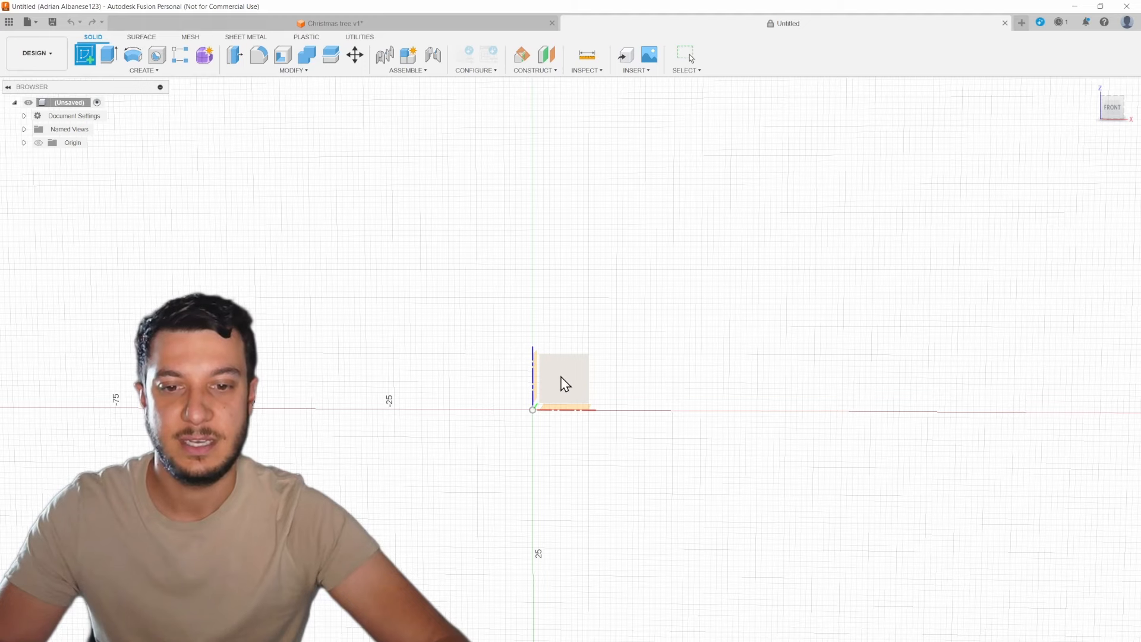
{"action": "left_click", "coordinate": [561, 387]}
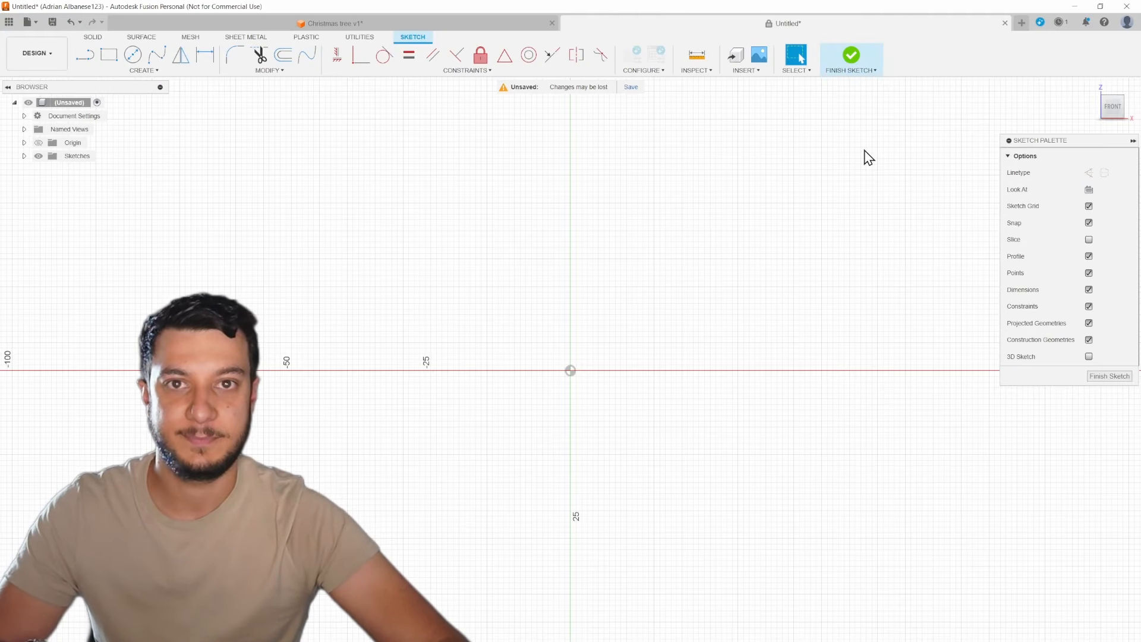
Draw a vertical line 150 mm long upward from the sketch origin
{"action": "middle_click_drag", "start_coordinate": [675, 204], "coordinate": [654, 357]}
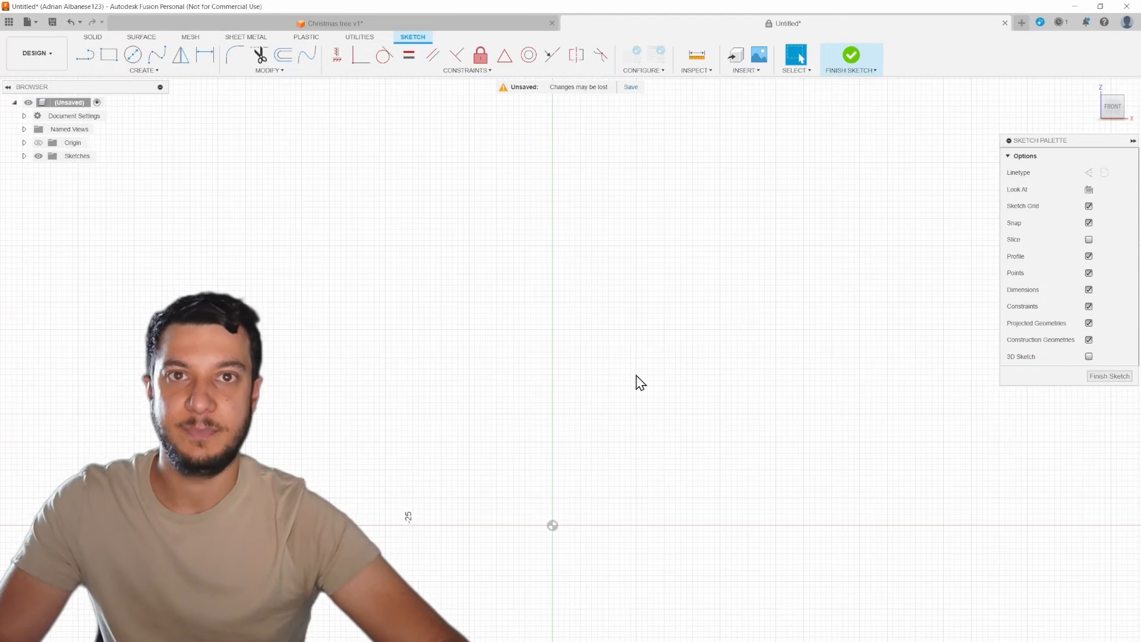
{"action": "middle_click_drag", "start_coordinate": [636, 376], "coordinate": [718, 277]}
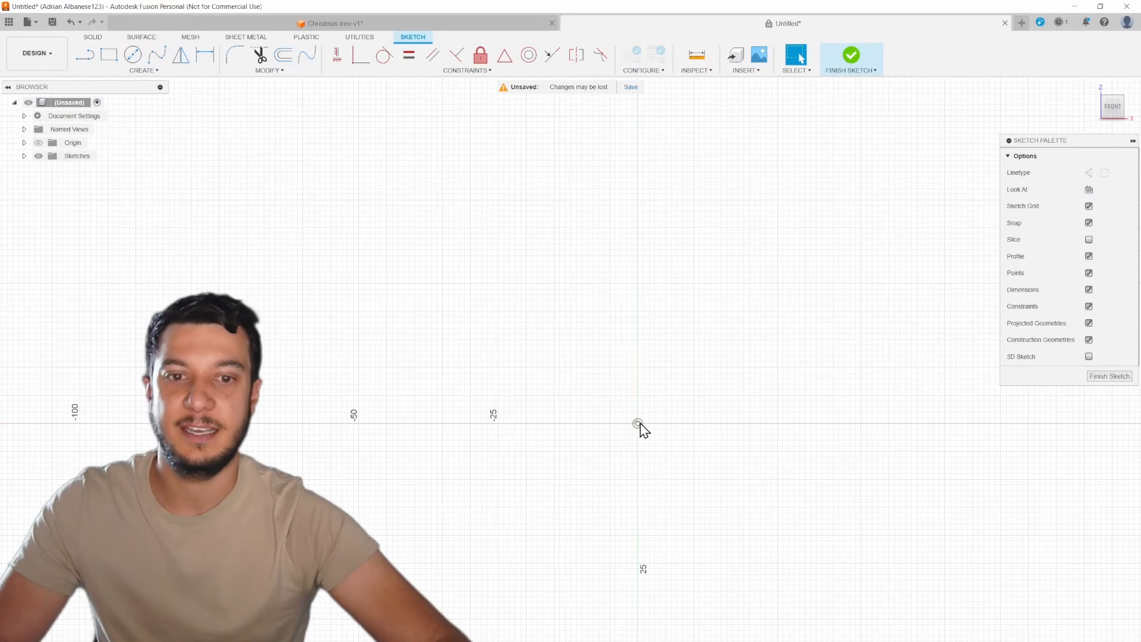
{"action": "middle_click_drag", "start_coordinate": [741, 328], "coordinate": [737, 389]}
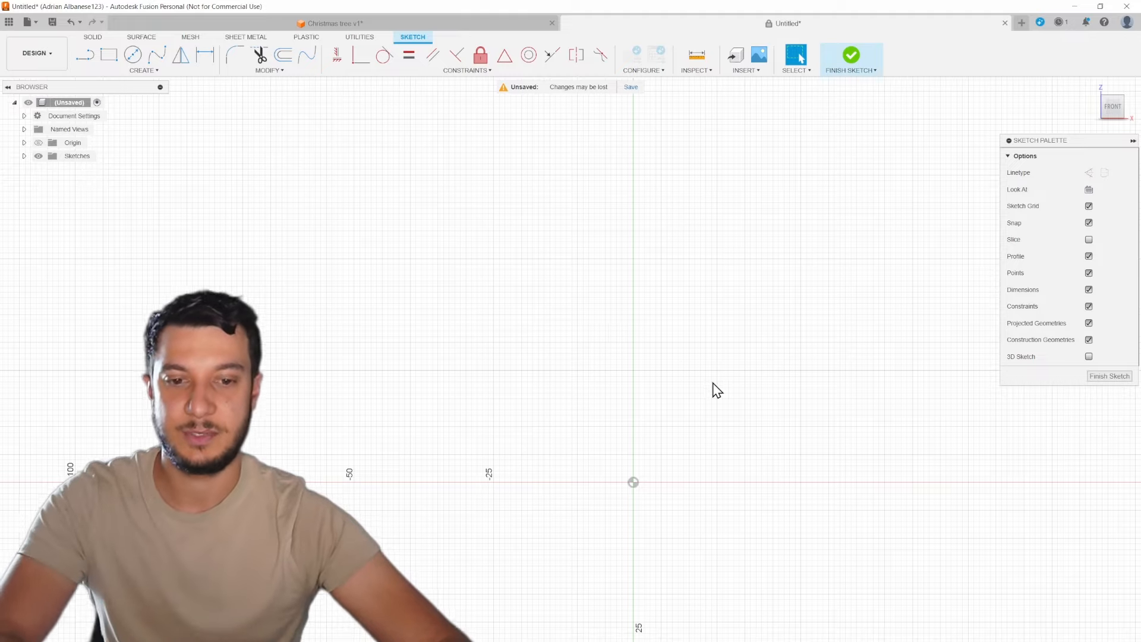
{"action": "key", "text": "l"}
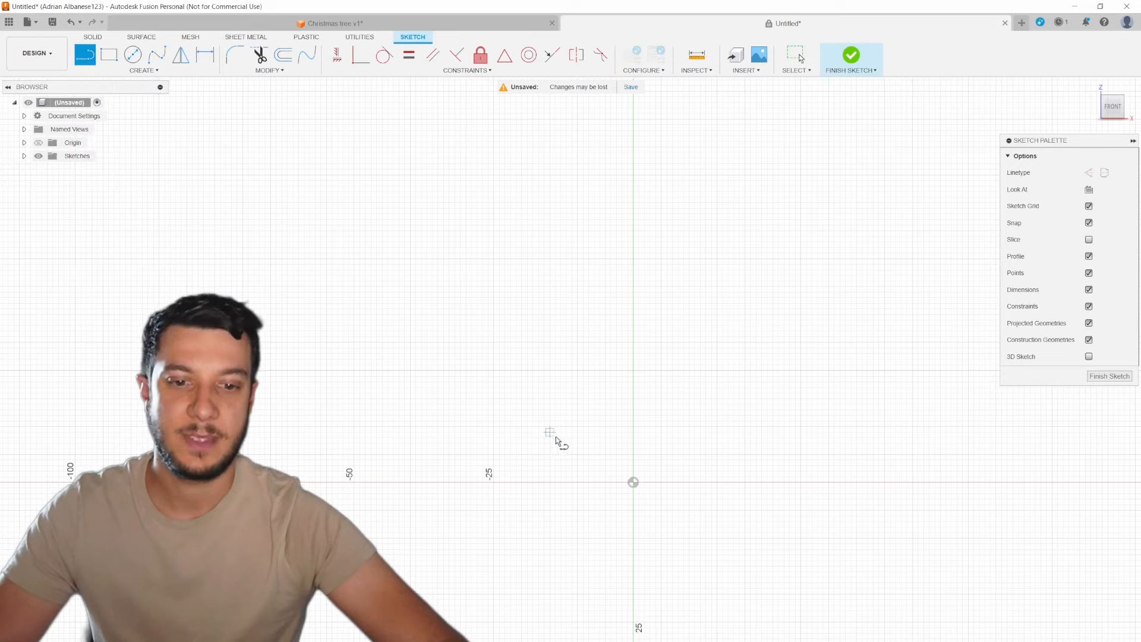
{"action": "left_click", "coordinate": [634, 483]}
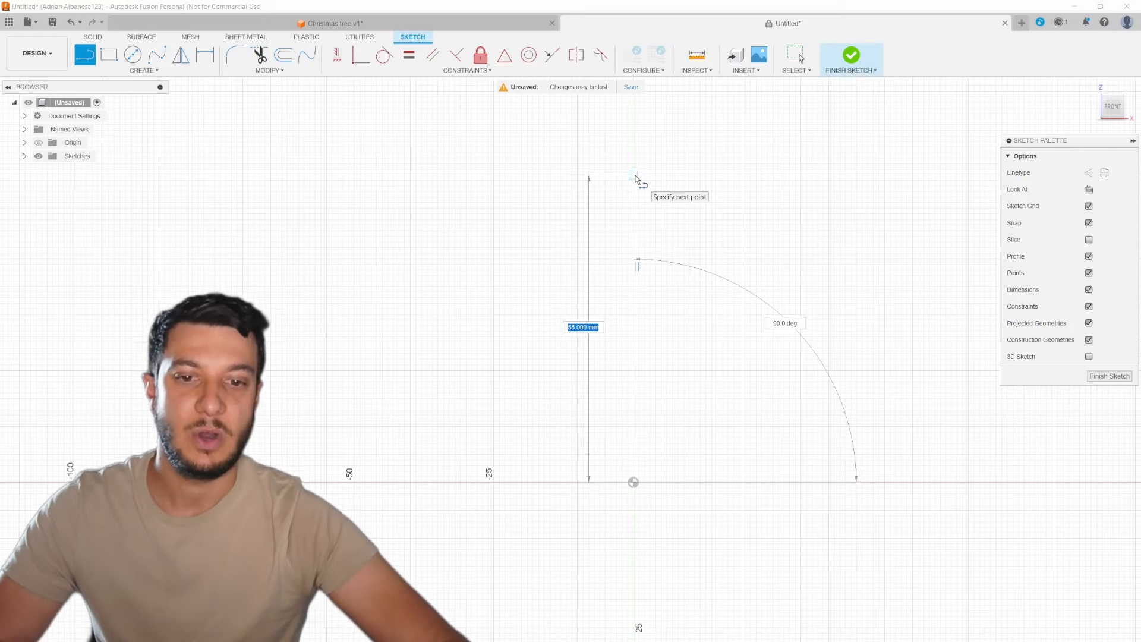
{"action": "type", "text": "1"}
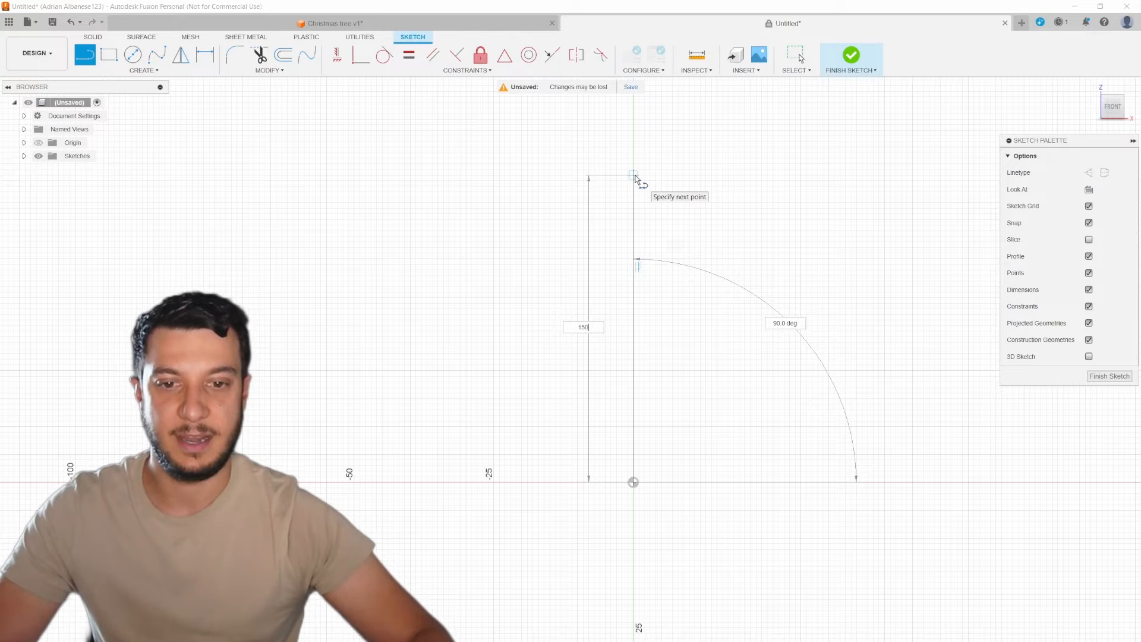
{"action": "type", "text": "50"}
{"action": "key", "text": "Return"}
{"action": "key", "text": "Escape"}
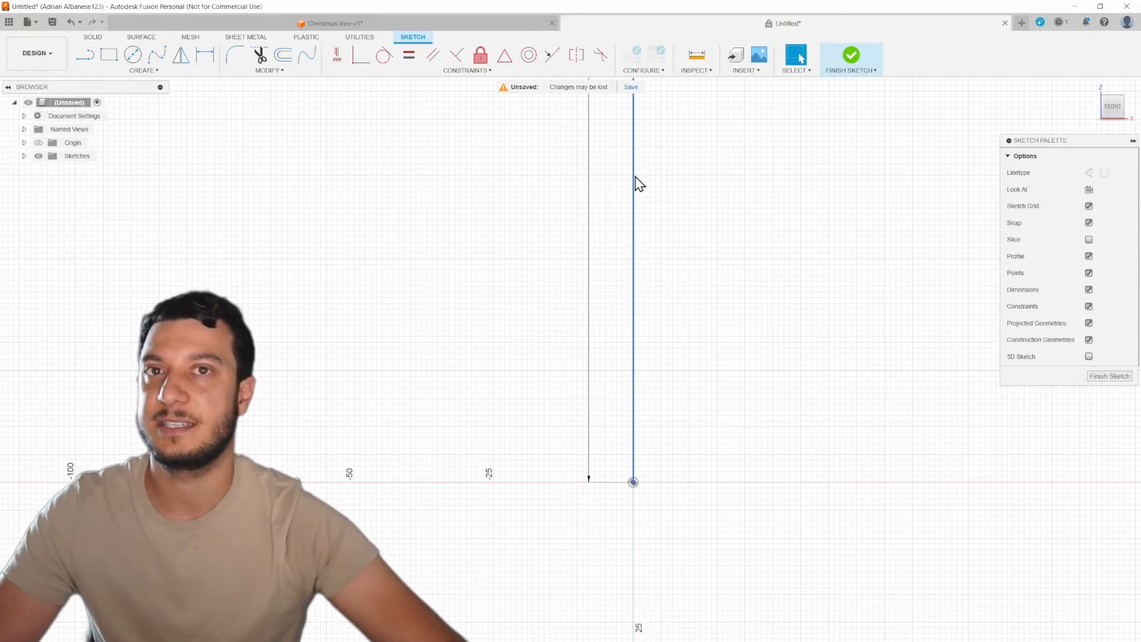
{"action": "scroll", "coordinate": [689, 210], "scroll_direction": "down", "scroll_amount": 3}
{"action": "middle_click_drag", "start_coordinate": [716, 141], "coordinate": [711, 403]}
{"action": "scroll", "coordinate": [711, 405], "scroll_direction": "down", "scroll_amount": 1}
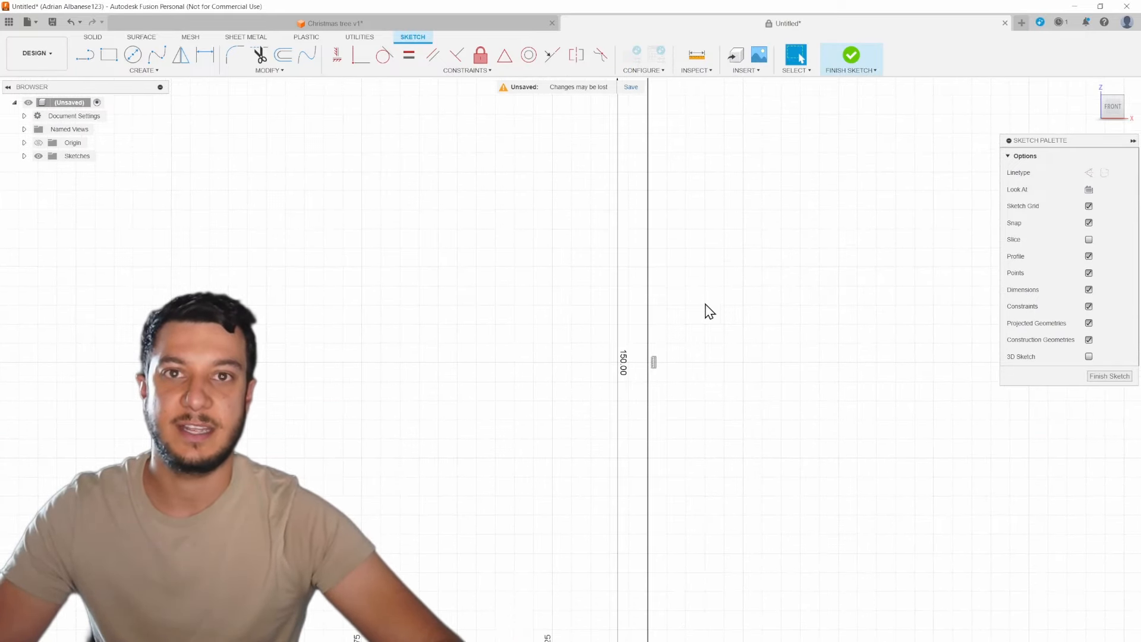
{"action": "scroll", "coordinate": [743, 385], "scroll_direction": "down", "scroll_amount": 2}
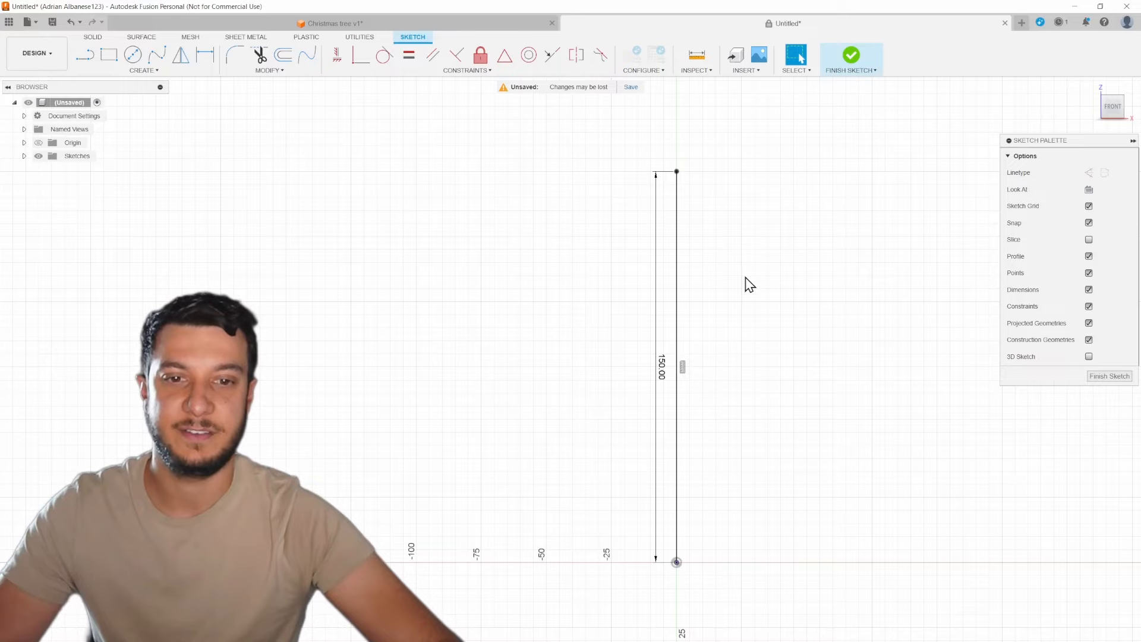
{"action": "mouse_move", "coordinate": [770, 369]}
{"action": "middle_mouse_down"}
{"action": "mouse_move", "coordinate": [617, 346]}
{"action": "mouse_move", "coordinate": [648, 361]}
{"action": "middle_mouse_up"}
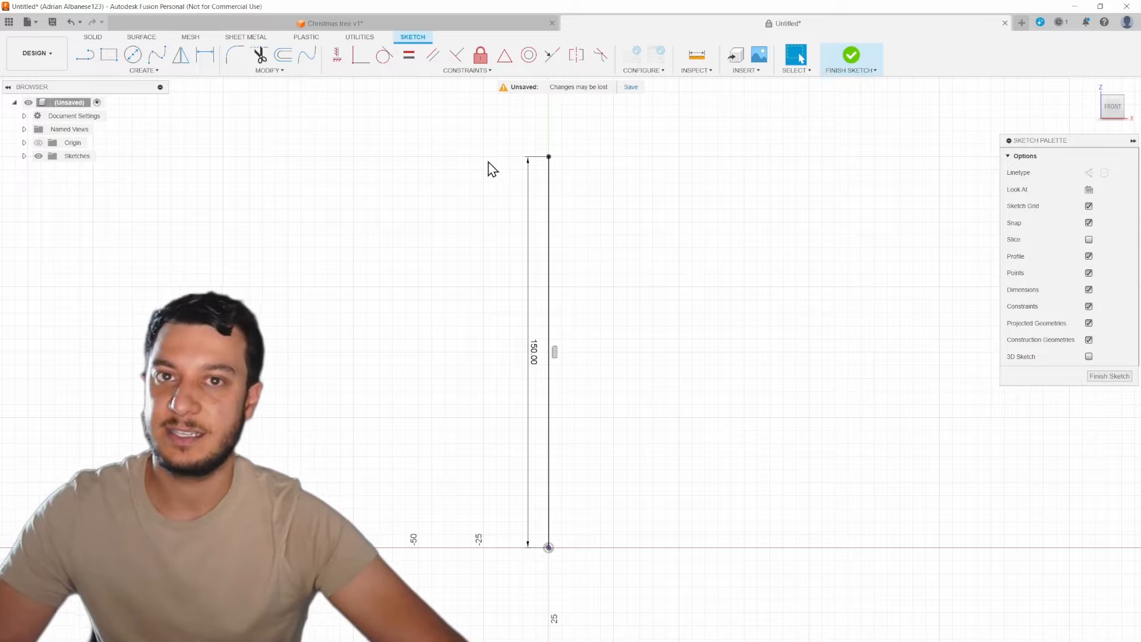
Place three sketch points stepping outward and downward, about 30, 50 and 70 mm right of the vertical line at heights of about 100, 65 and 30 mm
{"action": "left_click", "coordinate": [149, 70]}
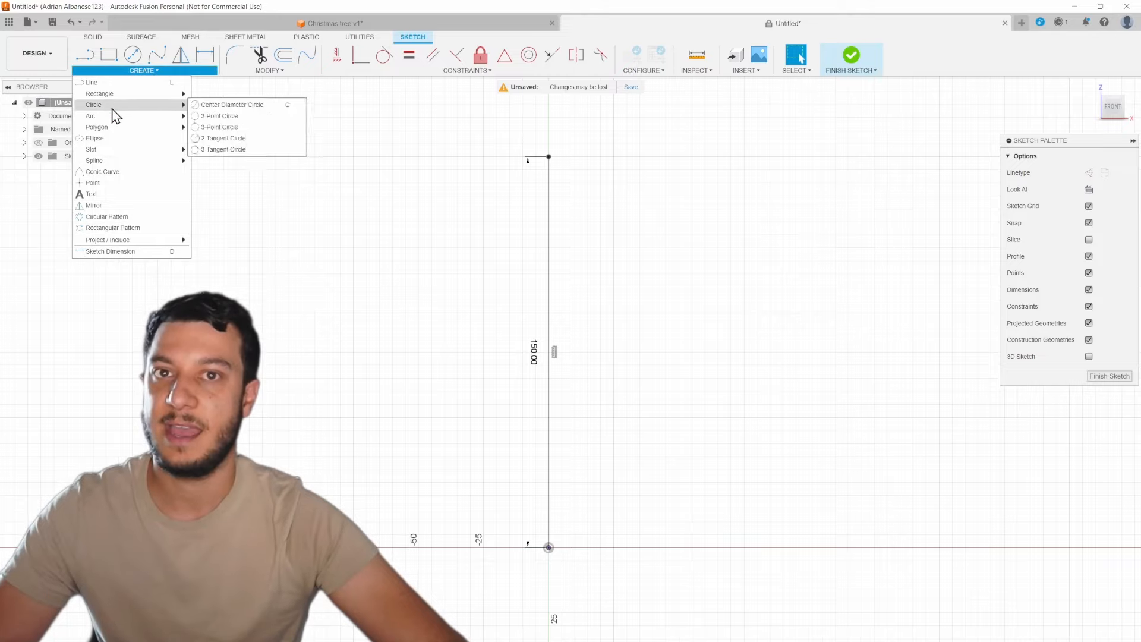
{"action": "left_click", "coordinate": [94, 183]}
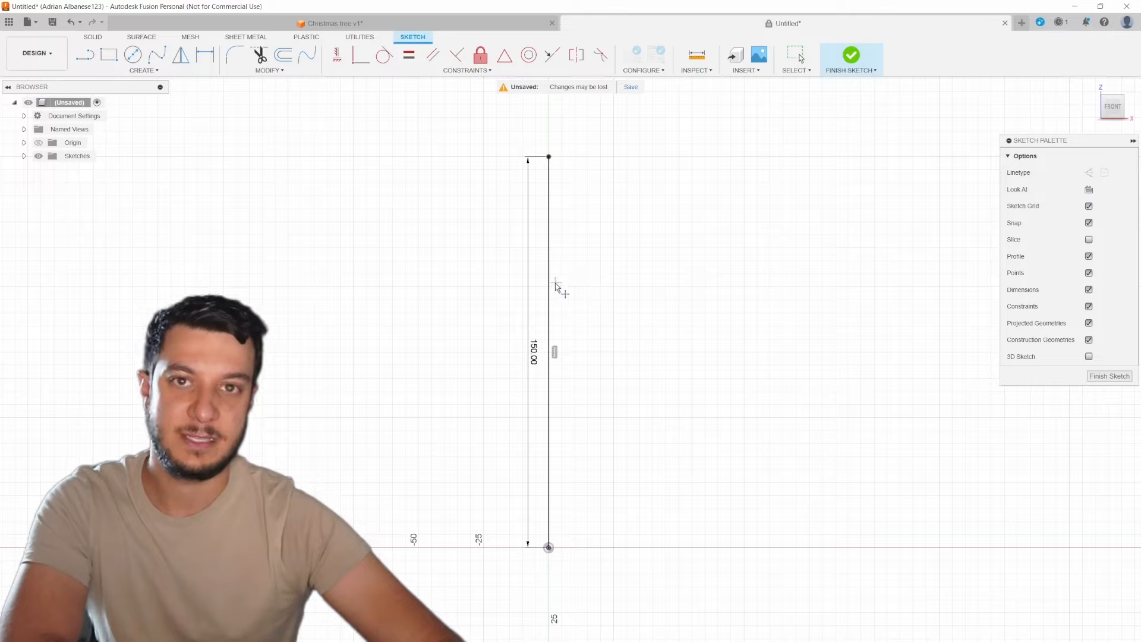
{"action": "left_click", "coordinate": [626, 287]}
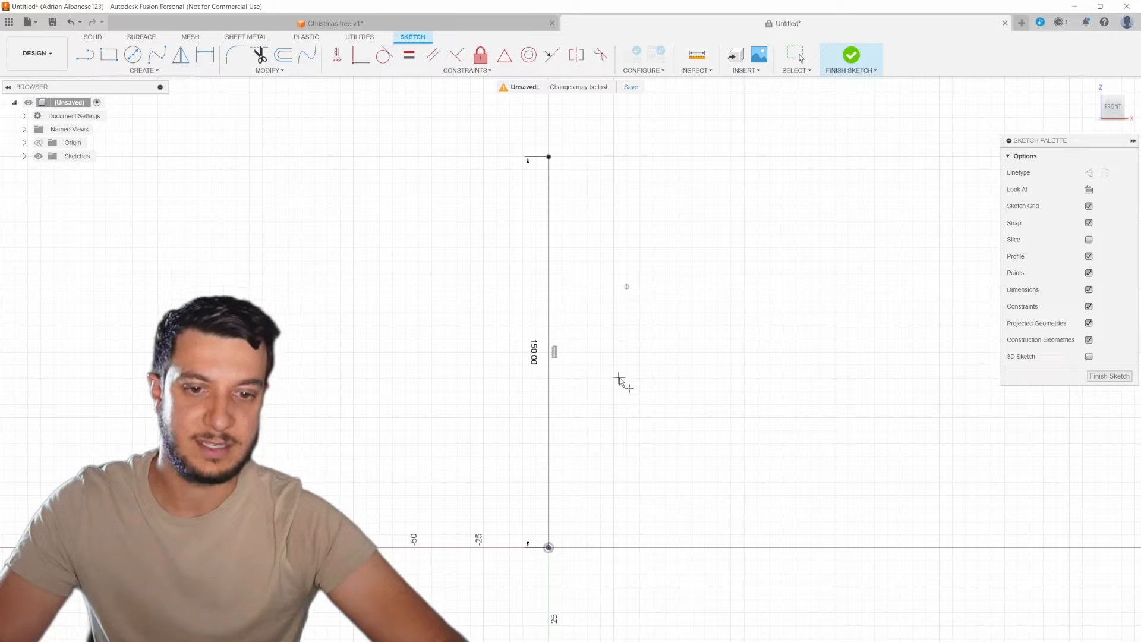
{"action": "left_click", "coordinate": [679, 380]}
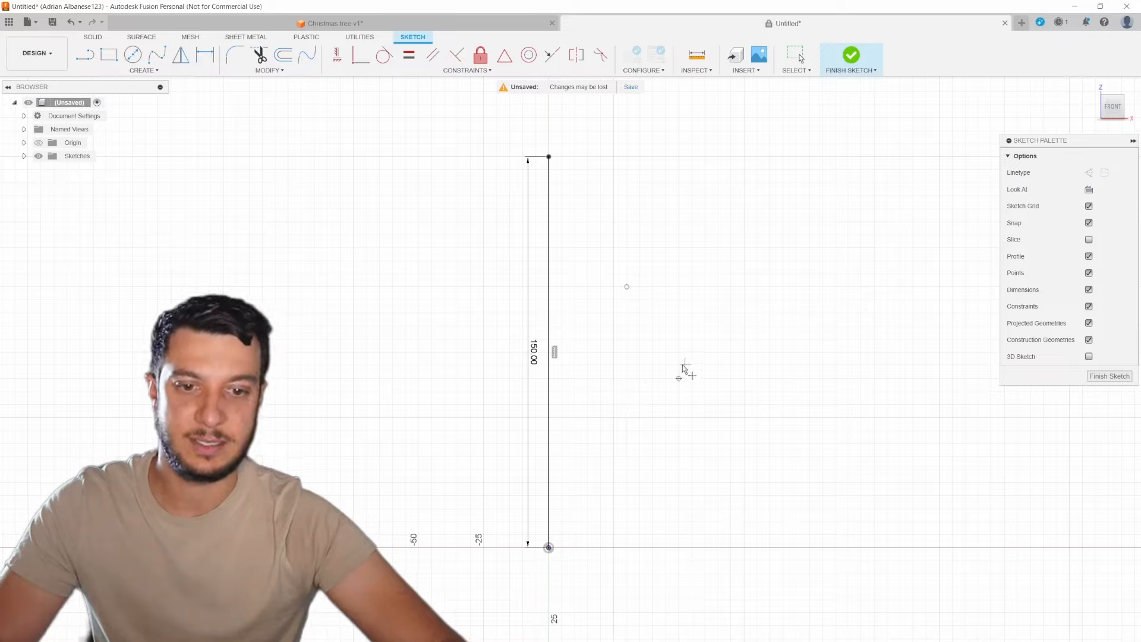
{"action": "left_click", "coordinate": [732, 470]}
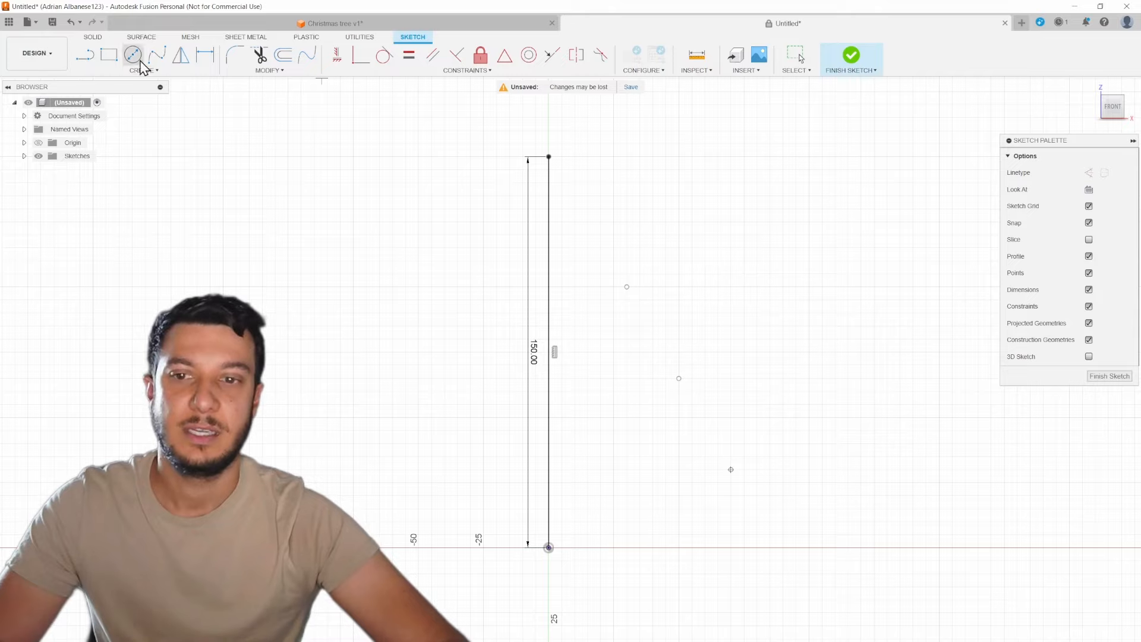
Draw a 3-point arc from the top end of the vertical line to the uppermost sketch point, bowed inward toward the line
{"action": "left_click", "coordinate": [114, 72]}
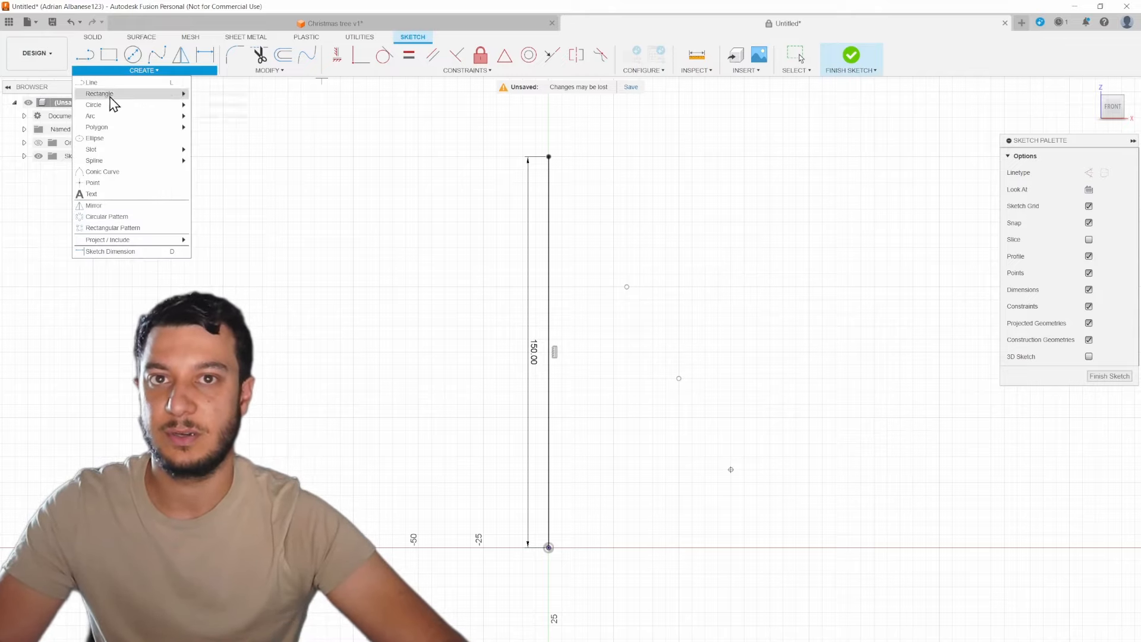
{"action": "mouse_move", "coordinate": [104, 117]}
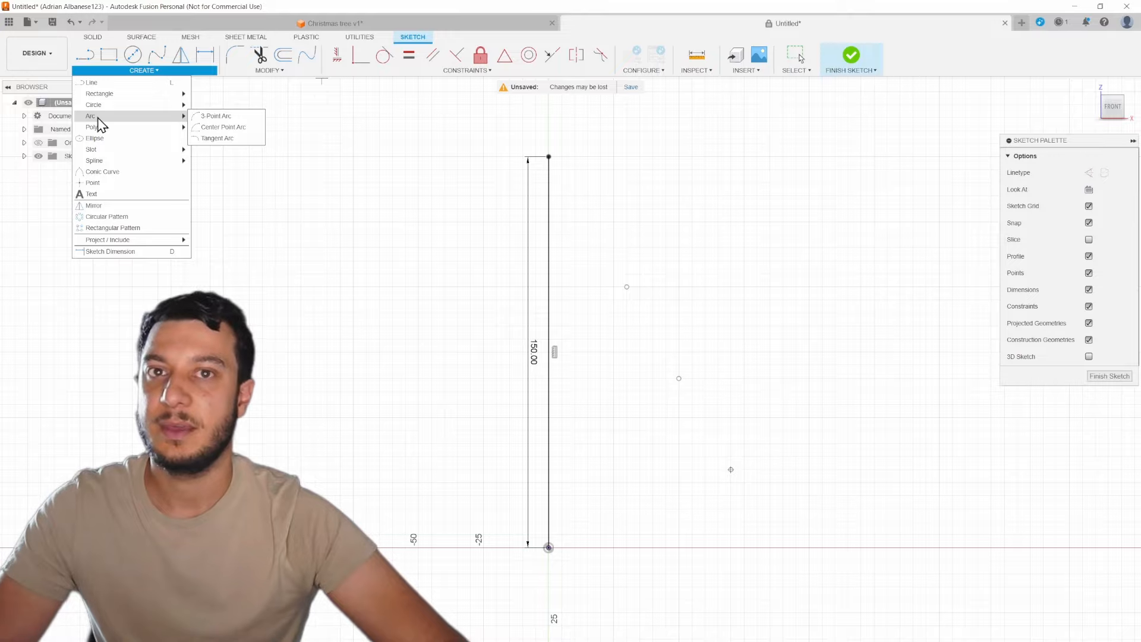
{"action": "left_click", "coordinate": [118, 73]}
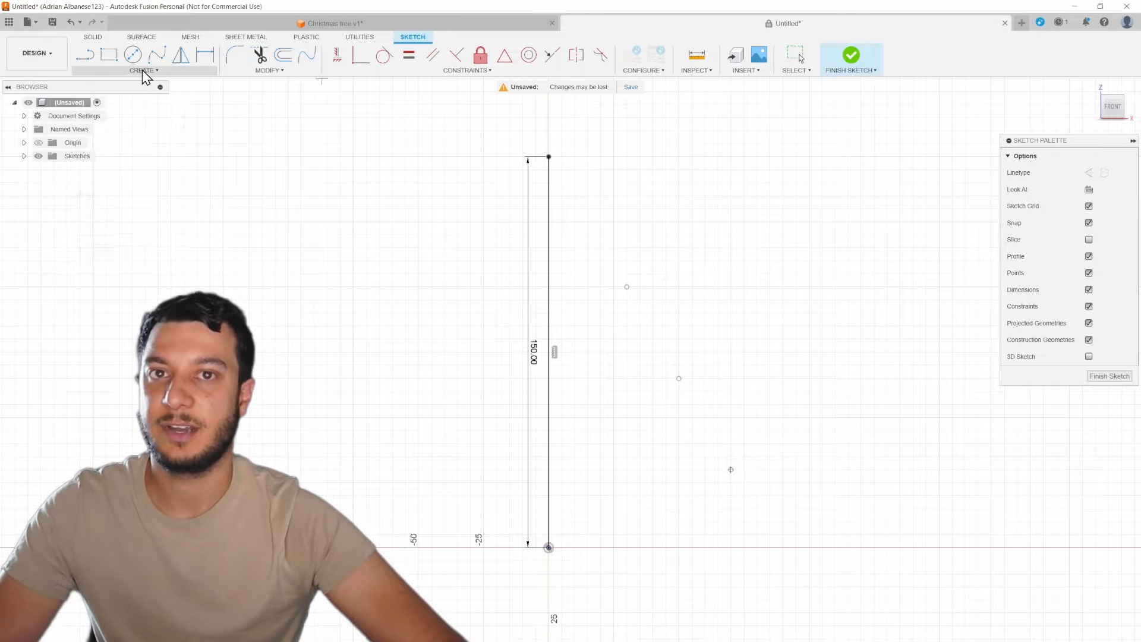
{"action": "left_click", "coordinate": [117, 73]}
{"action": "mouse_move", "coordinate": [117, 119]}
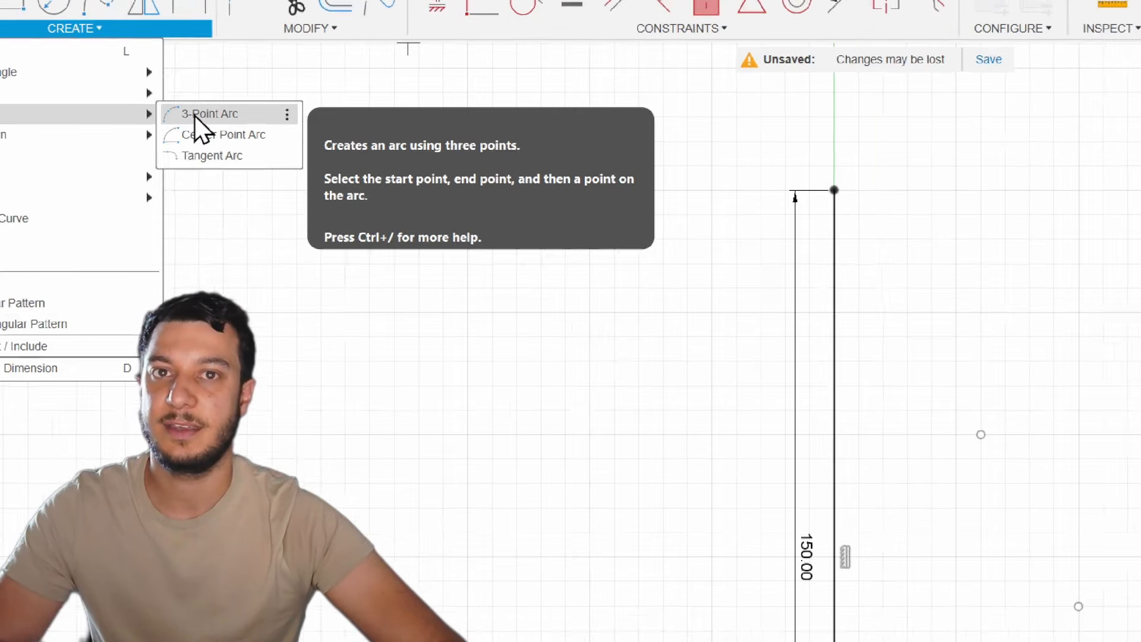
{"action": "left_click", "coordinate": [195, 115]}
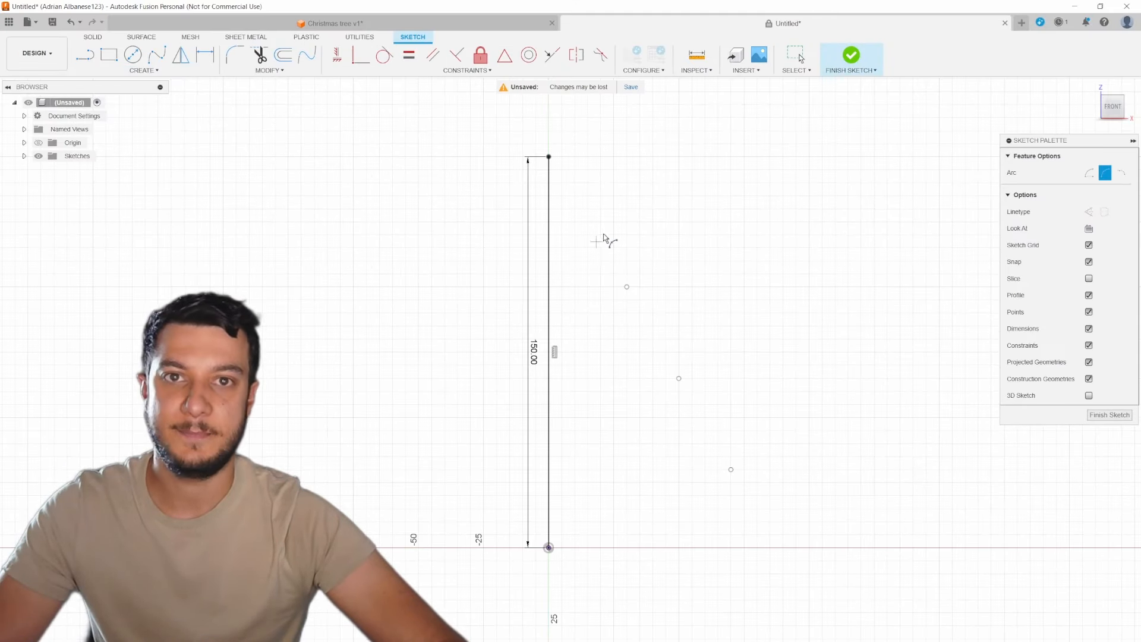
{"action": "left_click", "coordinate": [549, 157]}
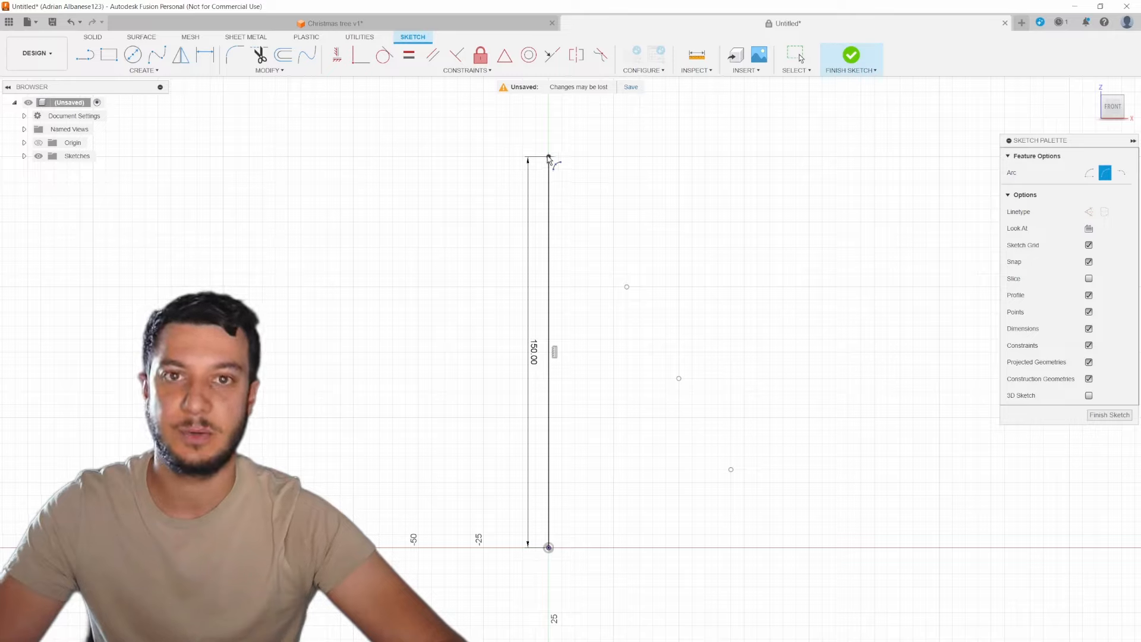
{"action": "left_click", "coordinate": [627, 287]}
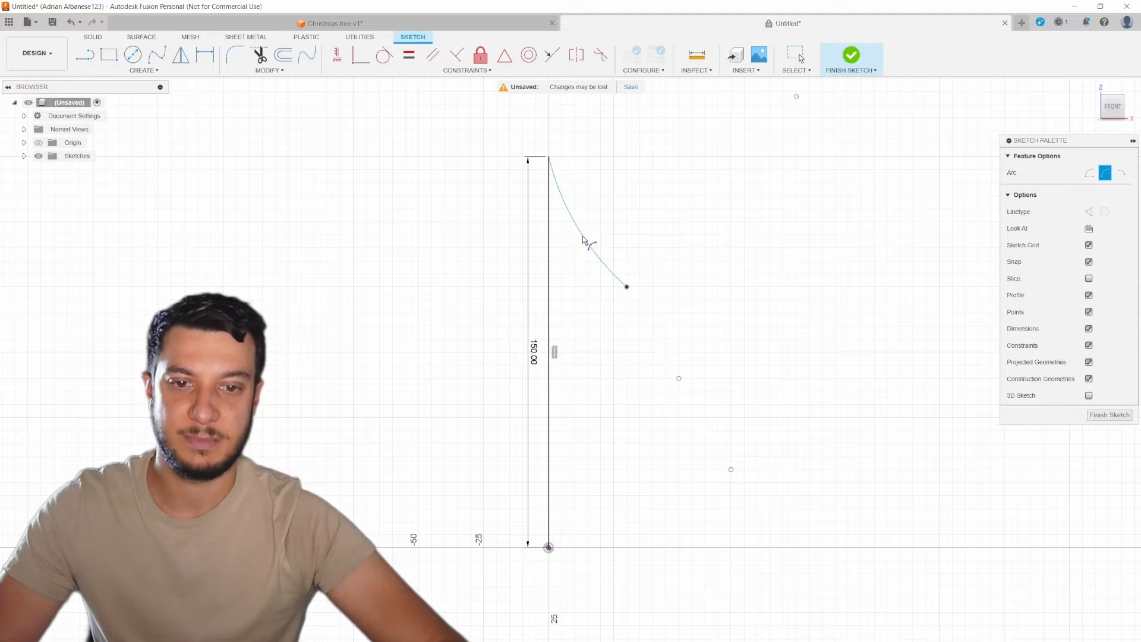
{"action": "left_click", "coordinate": [582, 237]}
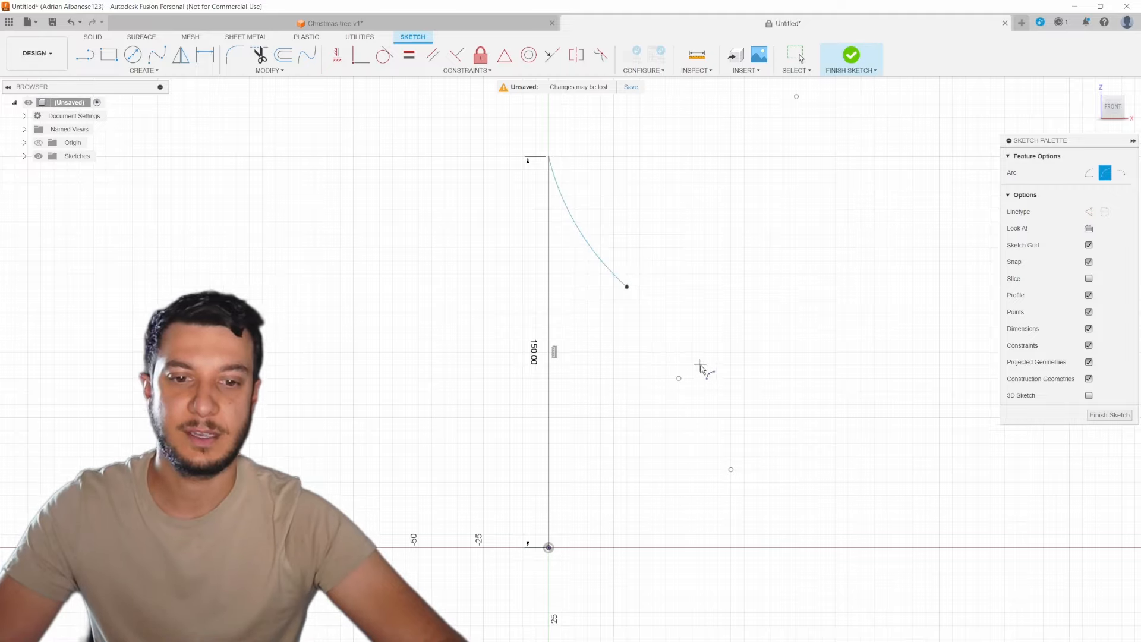
Draw a 3-point arc from the uppermost branch tip about 19 mm inward and slightly down, bulging downward
{"action": "middle_click_drag", "start_coordinate": [703, 373], "coordinate": [644, 288]}
{"action": "middle_click_drag", "start_coordinate": [579, 204], "coordinate": [615, 276]}
{"action": "scroll", "coordinate": [616, 275], "scroll_direction": "down", "scroll_amount": 2}
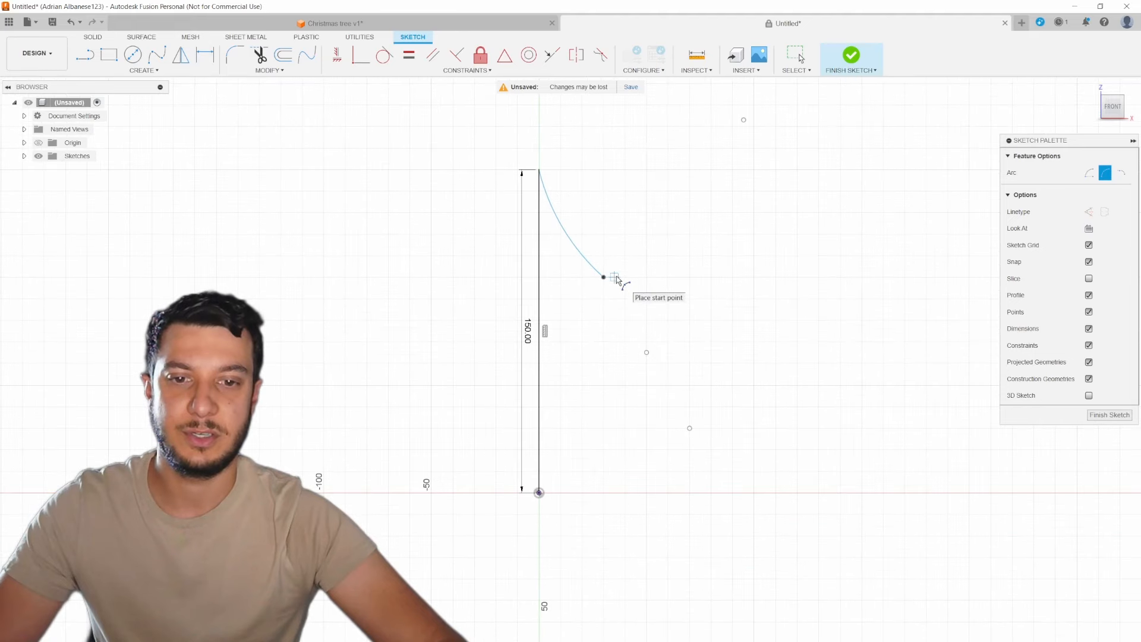
{"action": "scroll", "coordinate": [616, 275], "scroll_direction": "up", "scroll_amount": 5}
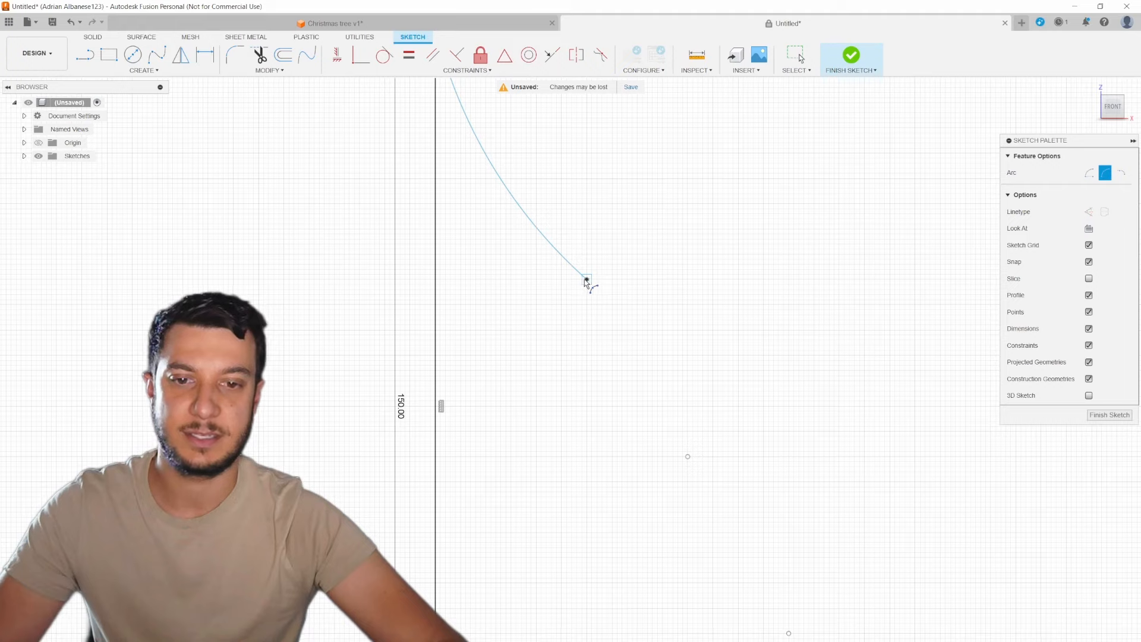
{"action": "left_click", "coordinate": [587, 280]}
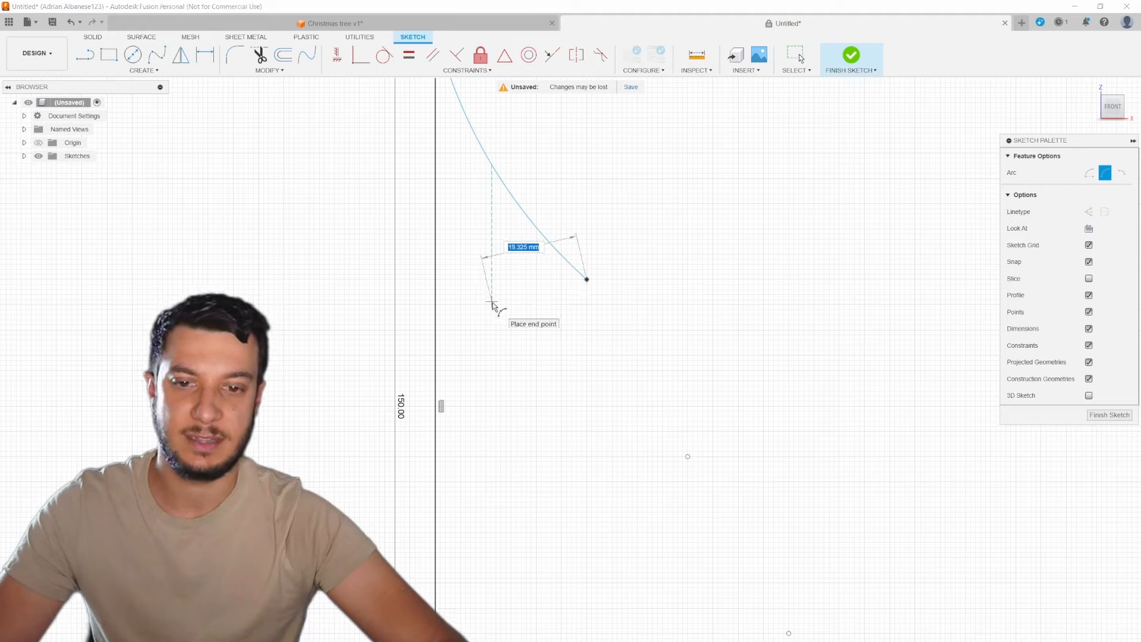
{"action": "left_click", "coordinate": [492, 303]}
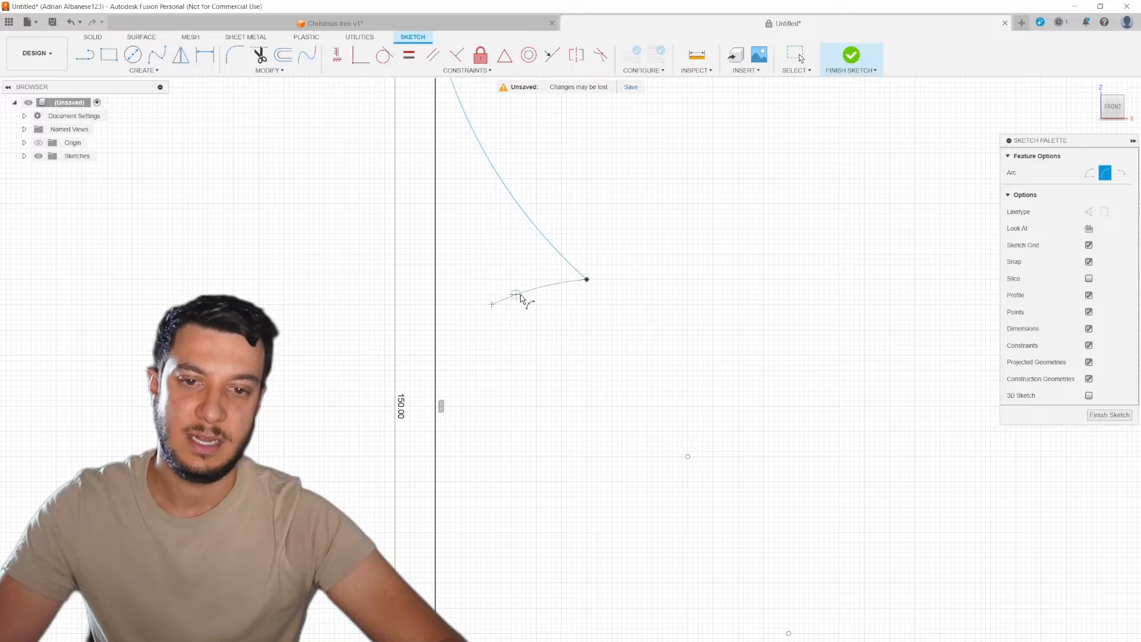
{"action": "left_click", "coordinate": [555, 298]}
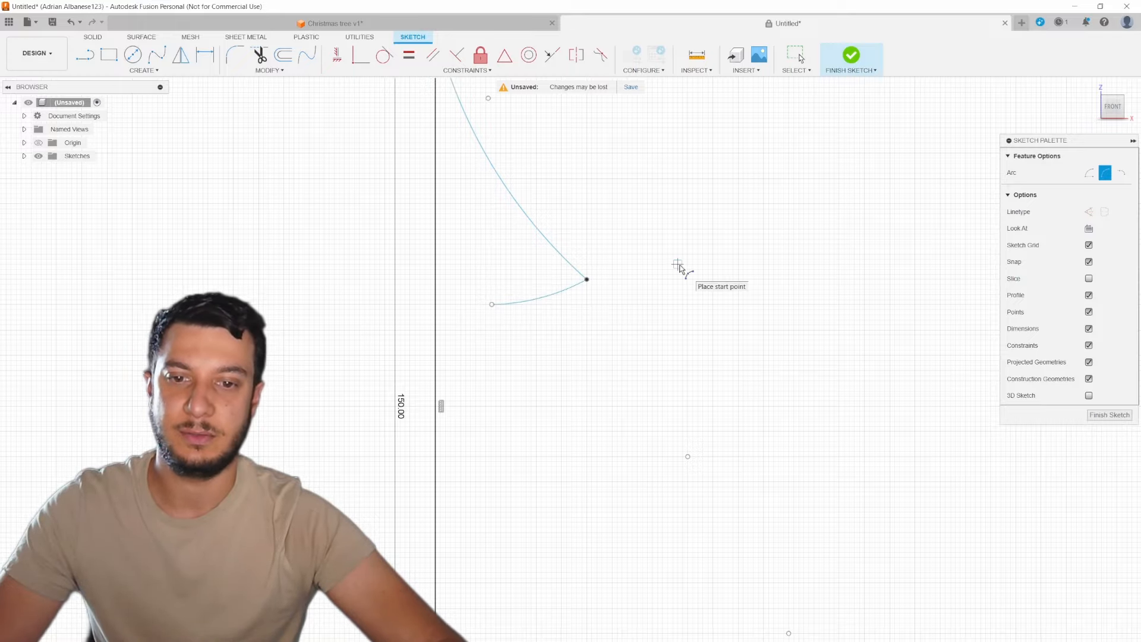
Draw the second branch's upper edge as a 3-point arc from the first underside arc's inner end to the middle sketch point, bowed inward
{"action": "mouse_move", "coordinate": [623, 336]}
{"action": "middle_mouse_down"}
{"action": "mouse_move", "coordinate": [598, 276]}
{"action": "mouse_move", "coordinate": [551, 225]}
{"action": "middle_mouse_up"}
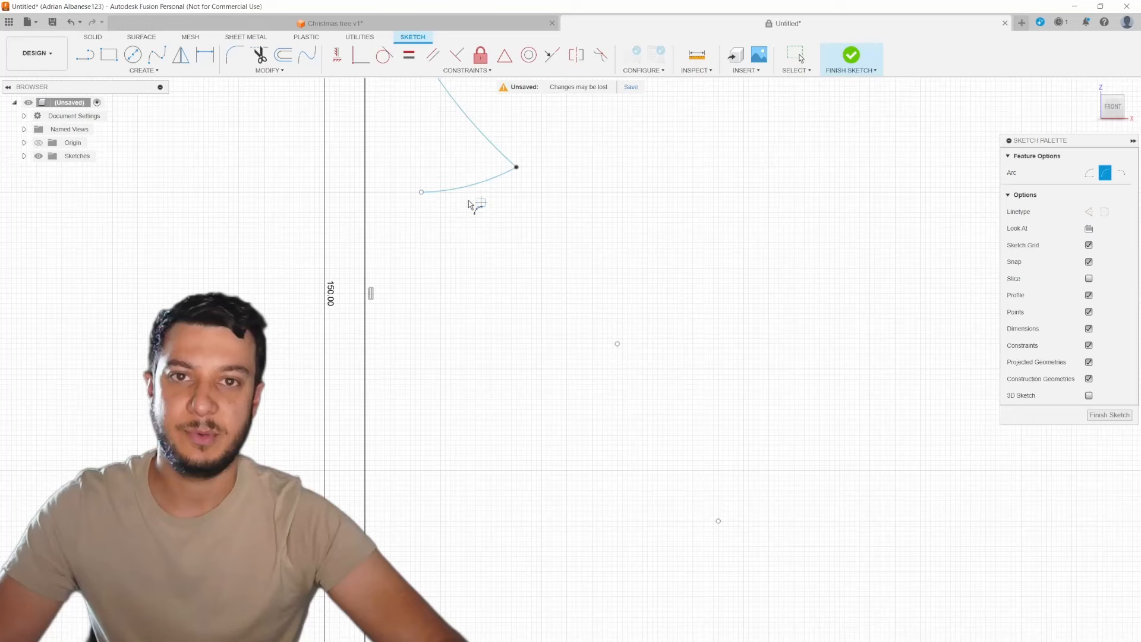
{"action": "left_click", "coordinate": [425, 196]}
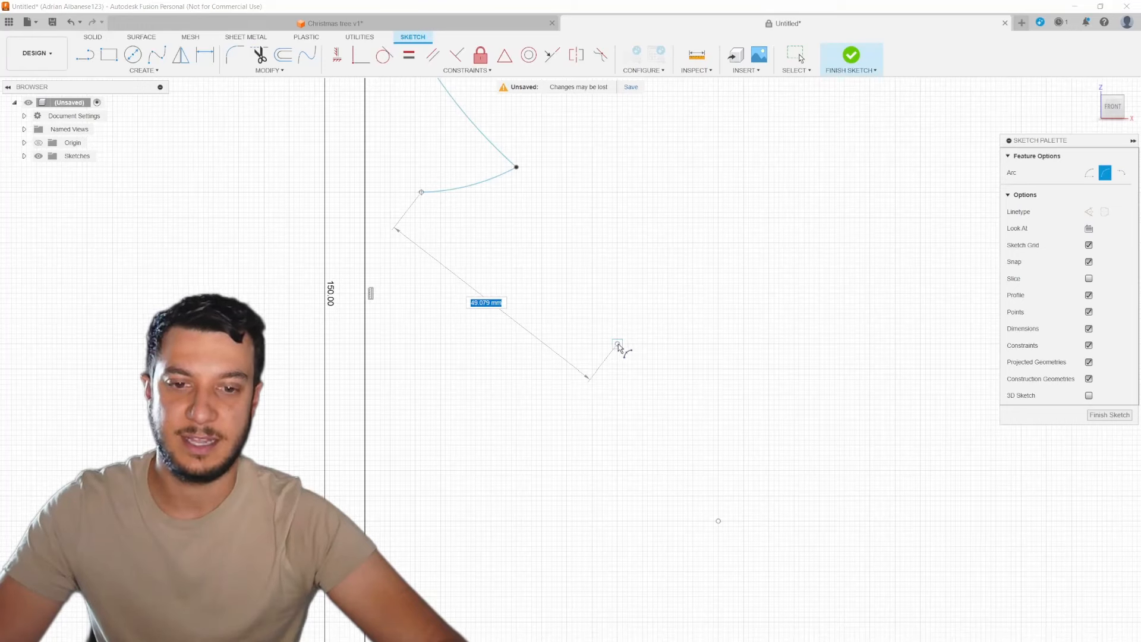
{"action": "left_click", "coordinate": [618, 345]}
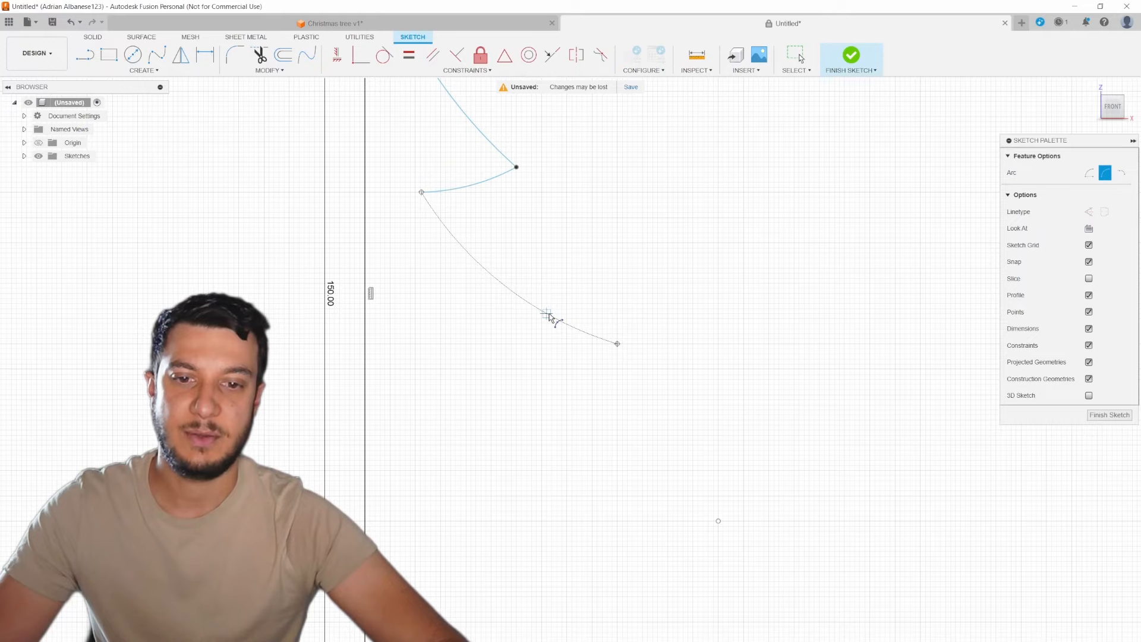
{"action": "left_click", "coordinate": [542, 315]}
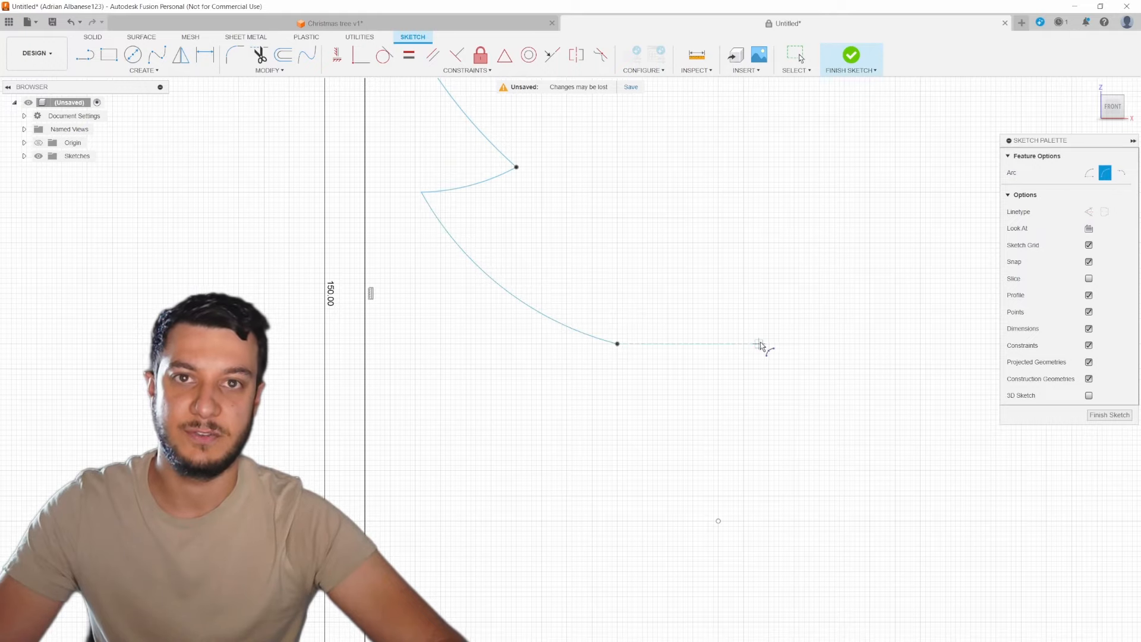
Draw the second branch's underside as a 3-point arc from the middle point inward and slightly down, bulging downward and ending short of the vertical line
{"action": "scroll", "coordinate": [759, 345], "scroll_direction": "down", "scroll_amount": 3}
{"action": "mouse_move", "coordinate": [631, 250]}
{"action": "middle_mouse_down"}
{"action": "mouse_move", "coordinate": [612, 341]}
{"action": "mouse_move", "coordinate": [594, 258]}
{"action": "middle_mouse_up"}
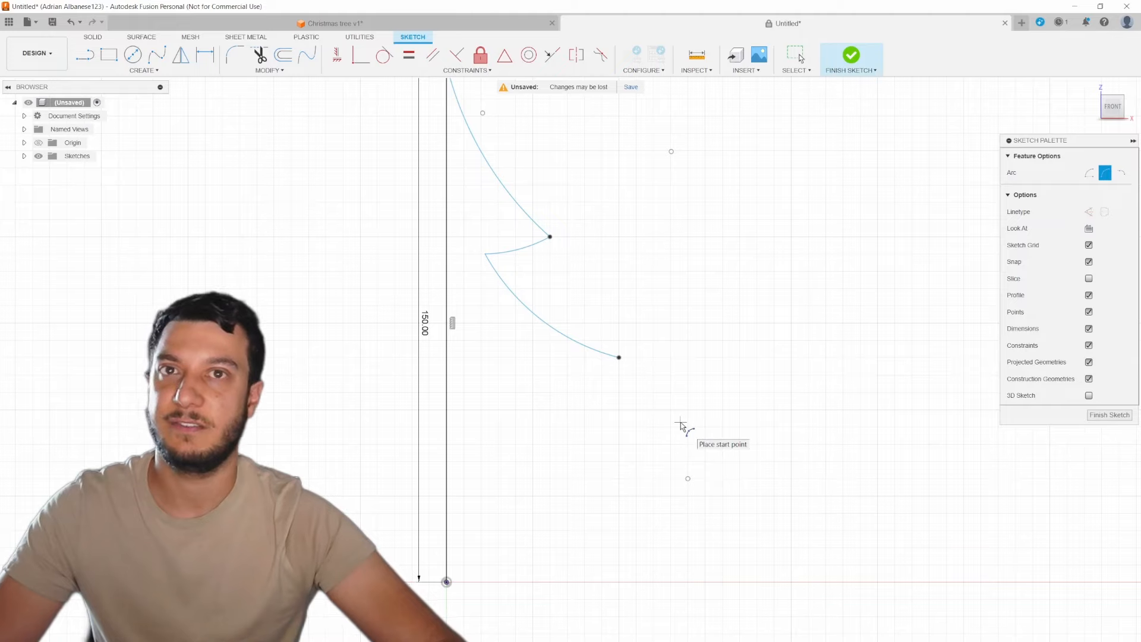
{"action": "middle_click_drag", "start_coordinate": [656, 372], "coordinate": [675, 346]}
{"action": "scroll", "coordinate": [675, 347], "scroll_direction": "down", "scroll_amount": 2}
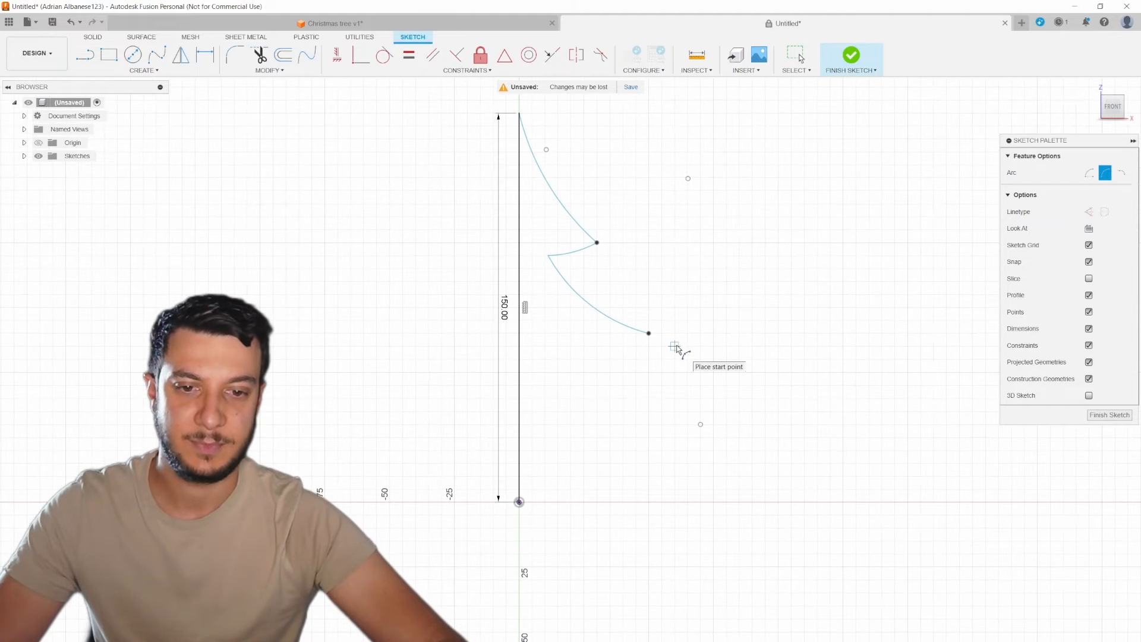
{"action": "scroll", "coordinate": [676, 349], "scroll_direction": "up", "scroll_amount": 4}
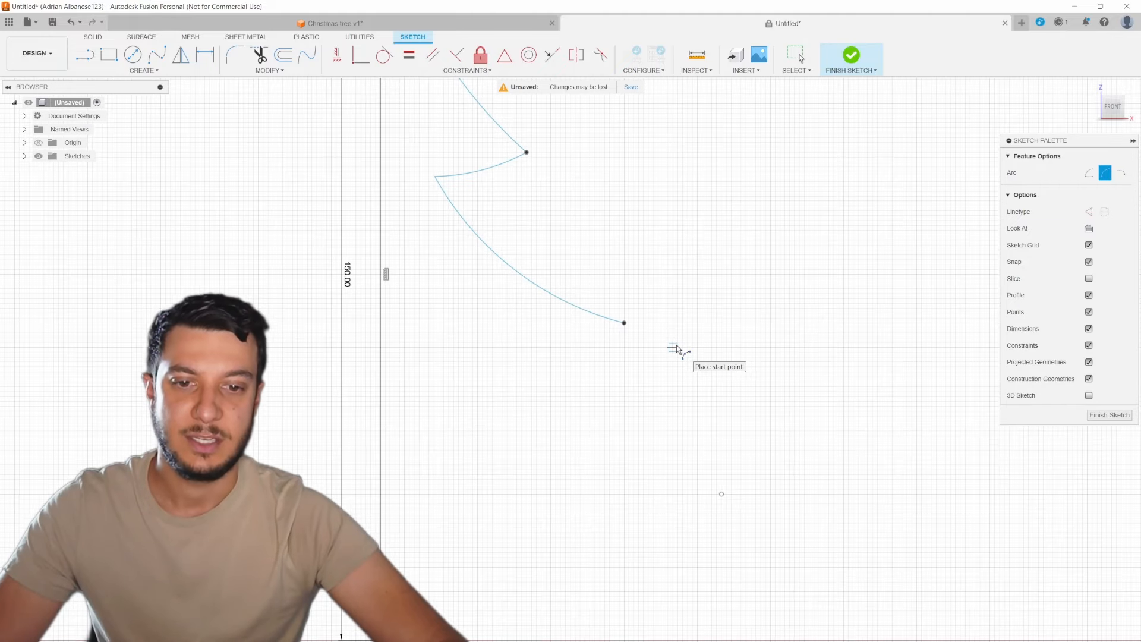
{"action": "left_click", "coordinate": [624, 322]}
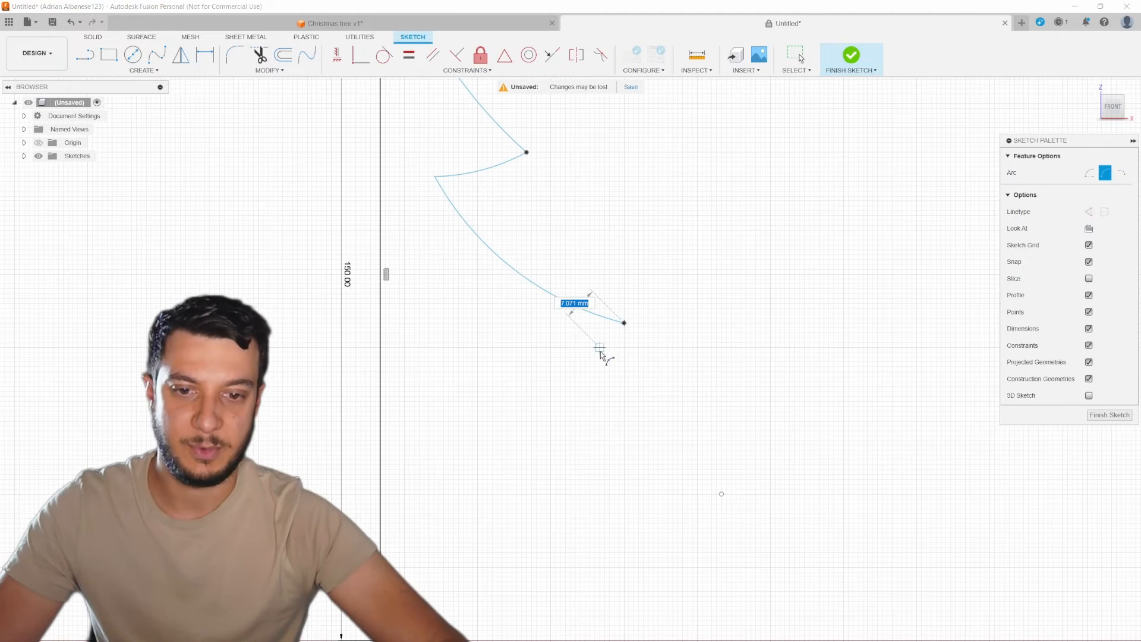
{"action": "left_click", "coordinate": [482, 350]}
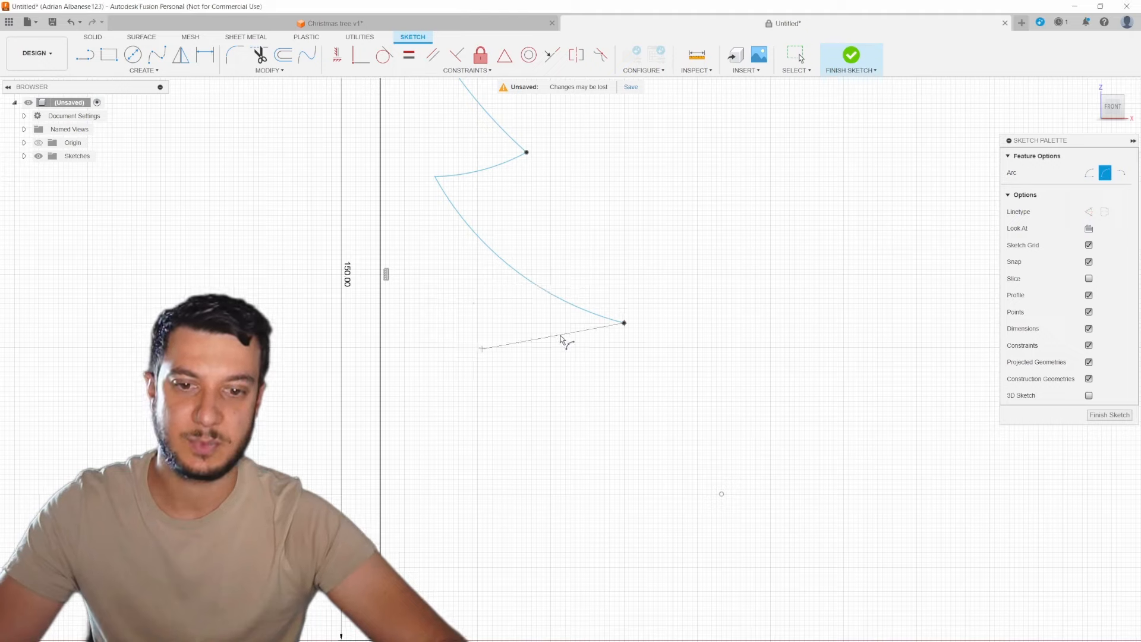
{"action": "left_click", "coordinate": [582, 341]}
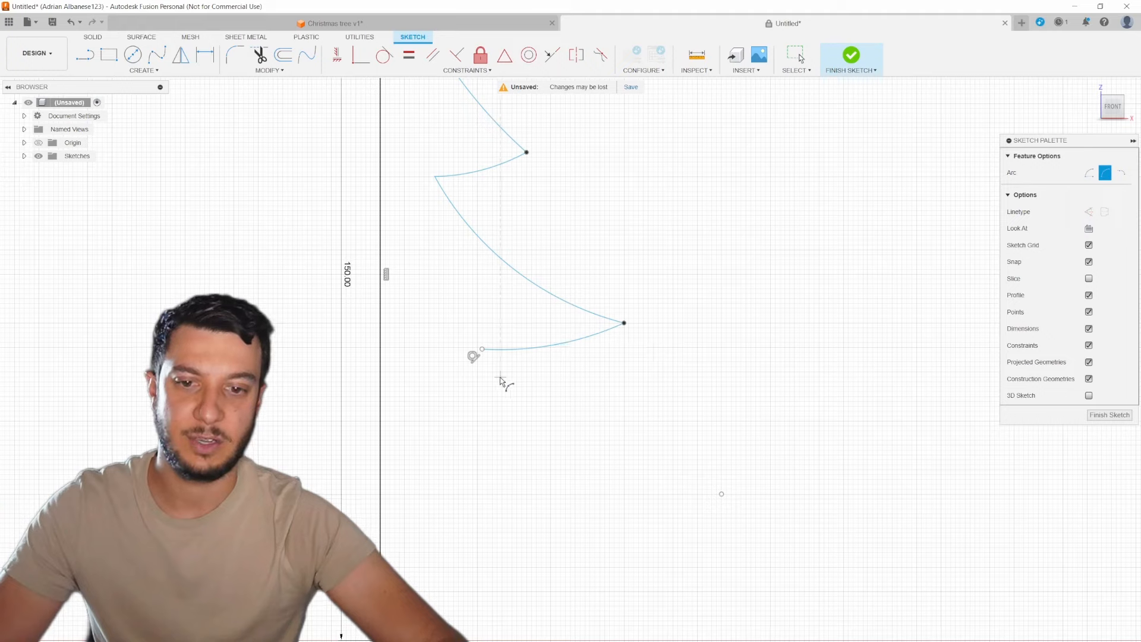
Draw the third branch's upper edge as an inward-bowed 3-point arc from the second underside's inner end to the lowest sketch point
{"action": "left_click", "coordinate": [482, 349]}
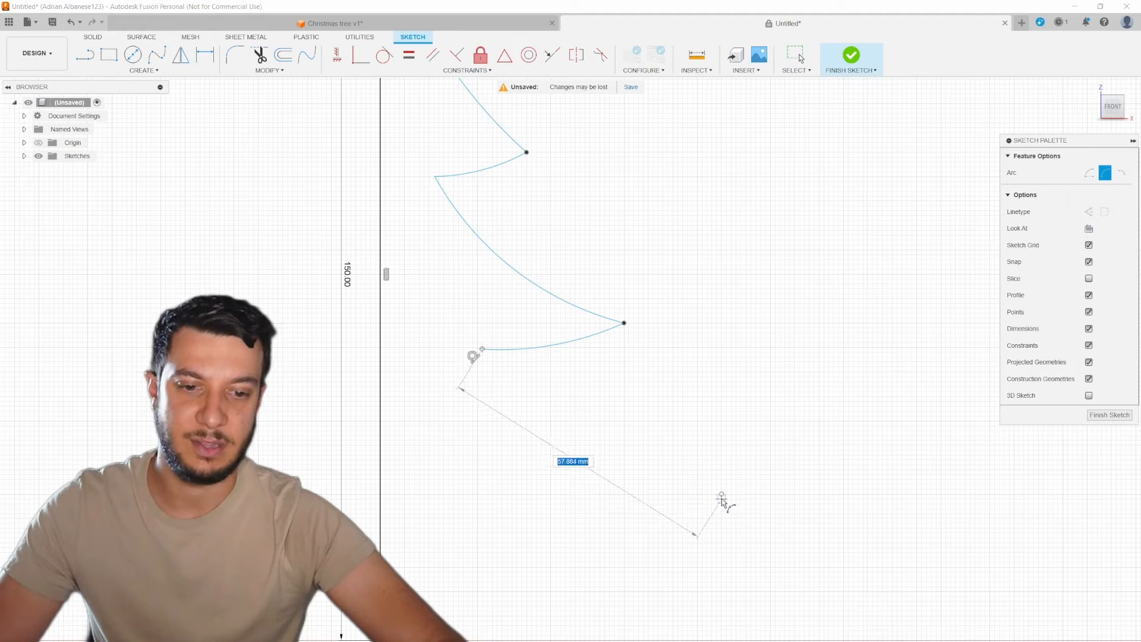
{"action": "key", "text": "Escape"}
{"action": "left_click", "coordinate": [722, 494]}
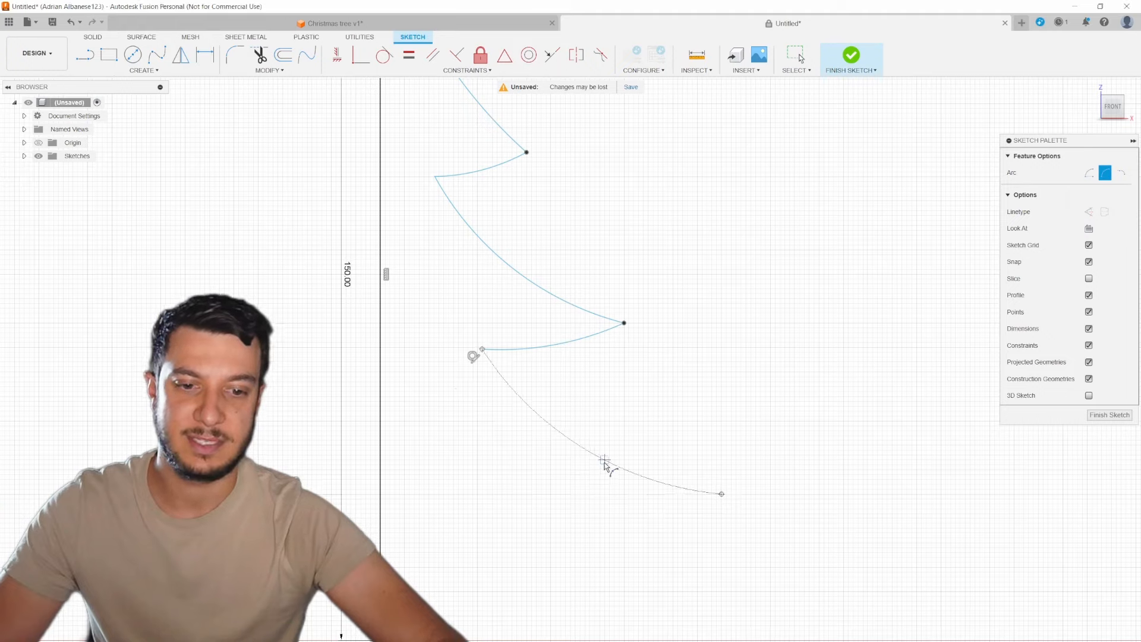
{"action": "left_click", "coordinate": [605, 466]}
Draw the lowest branch's underside as a 3-point arc from its tip back toward the vertical line, bulging downward
{"action": "left_click", "coordinate": [721, 495]}
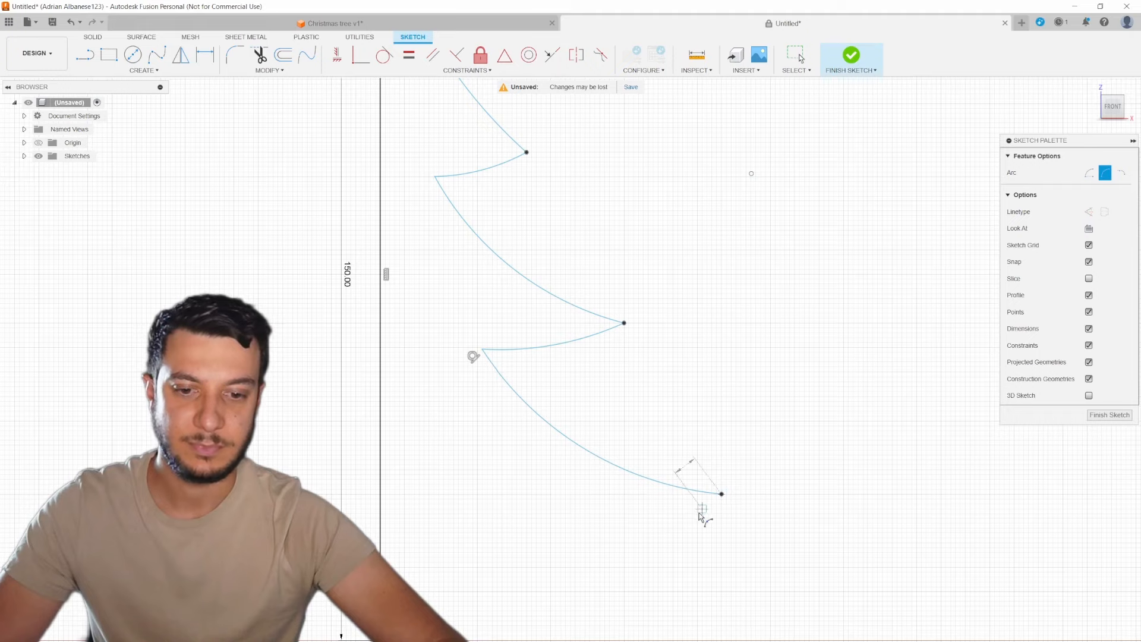
{"action": "left_click", "coordinate": [515, 517]}
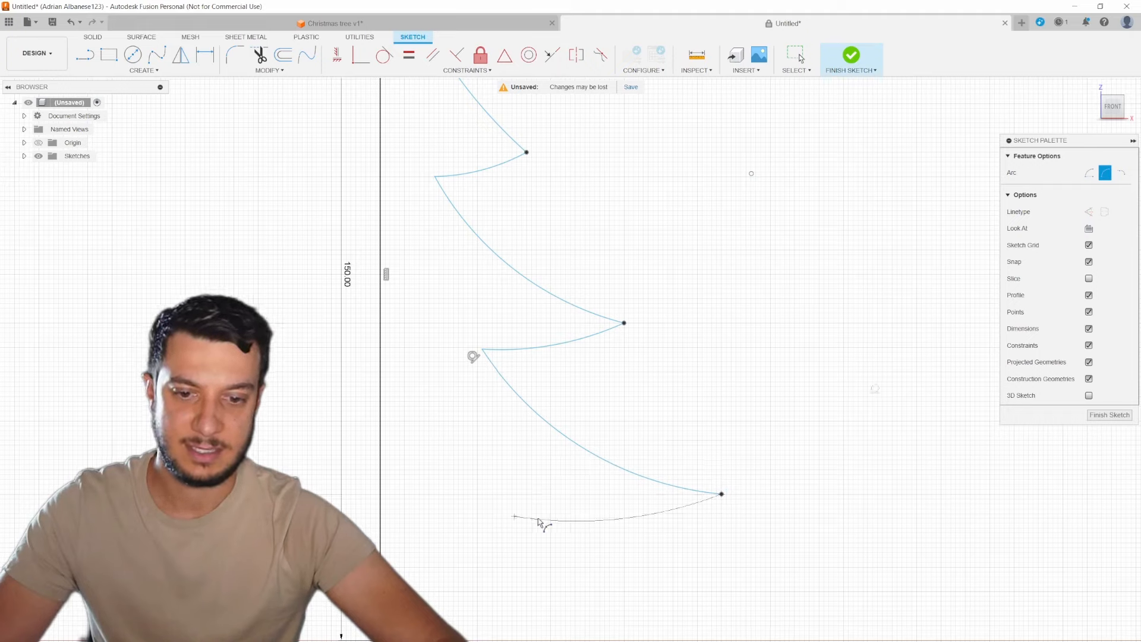
{"action": "left_click", "coordinate": [574, 519]}
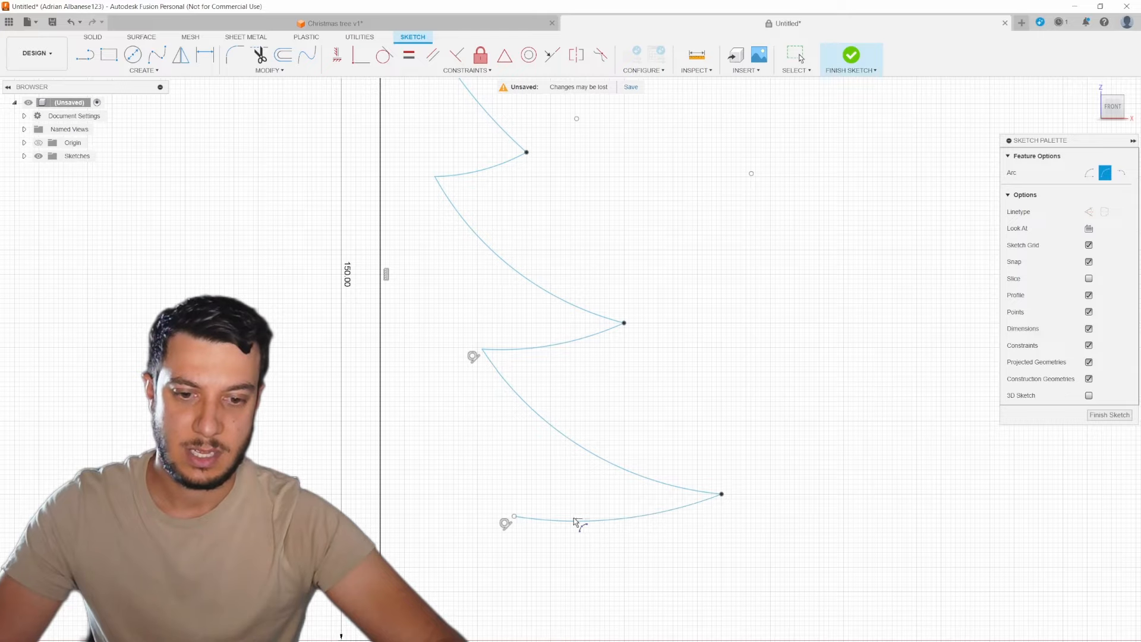
{"action": "mouse_move", "coordinate": [565, 559]}
{"action": "middle_mouse_down"}
{"action": "mouse_move", "coordinate": [620, 507]}
{"action": "mouse_move", "coordinate": [637, 387]}
{"action": "mouse_move", "coordinate": [641, 408]}
{"action": "middle_mouse_up"}
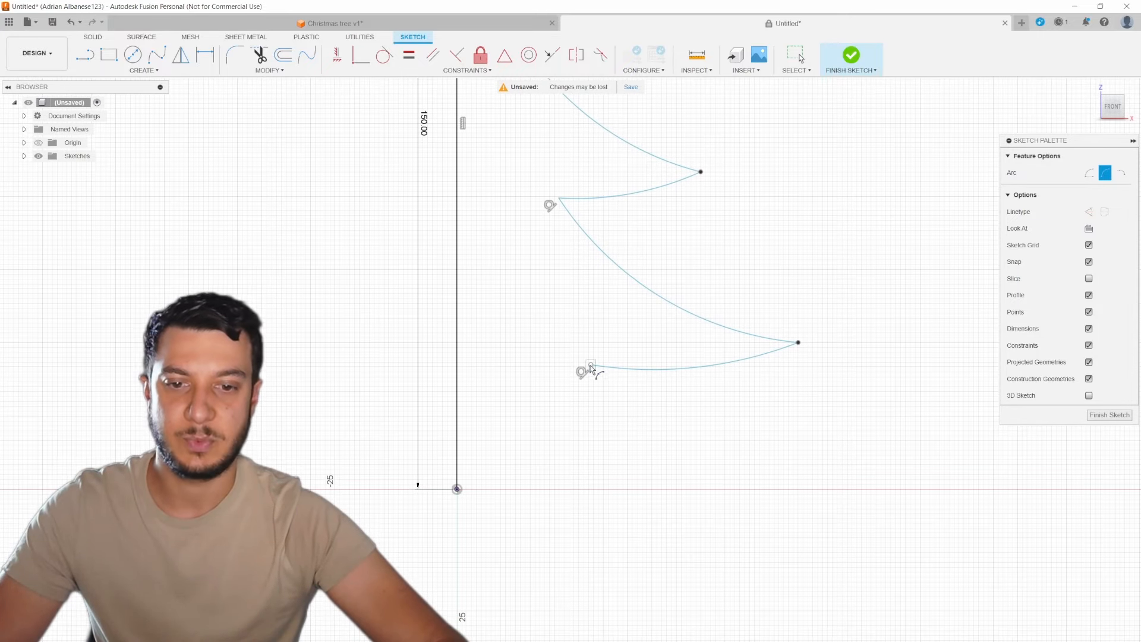
{"action": "left_click", "coordinate": [591, 365]}
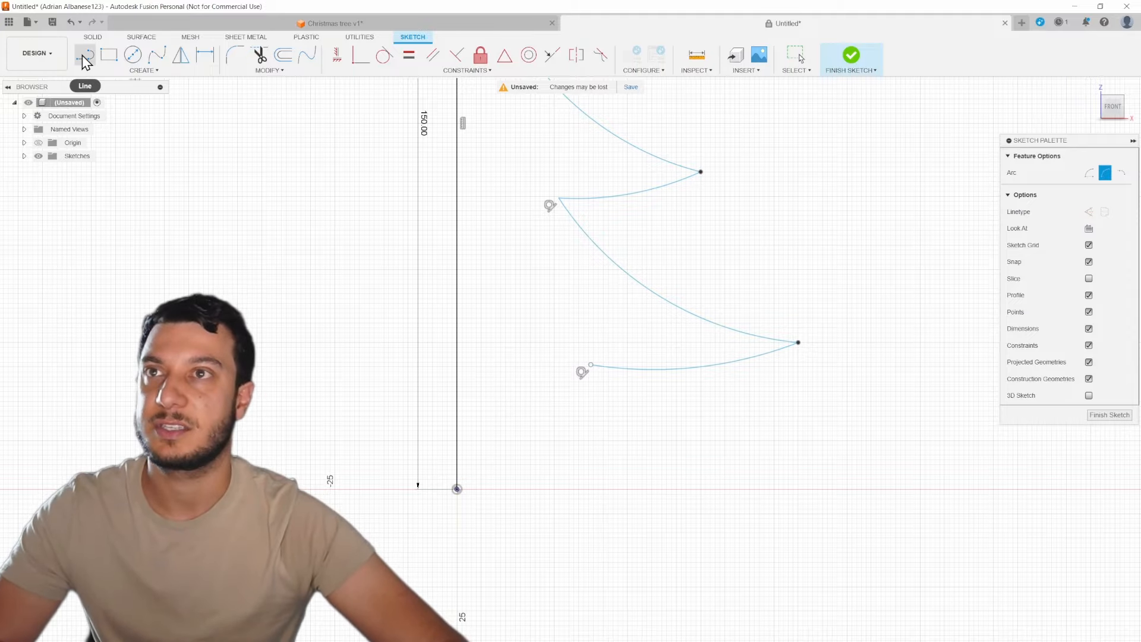
Close the half profile with lines: horizontal from the lowest arc's inner end, about 25.5 mm down the trunk, and across to the origin
{"action": "left_click", "coordinate": [85, 57]}
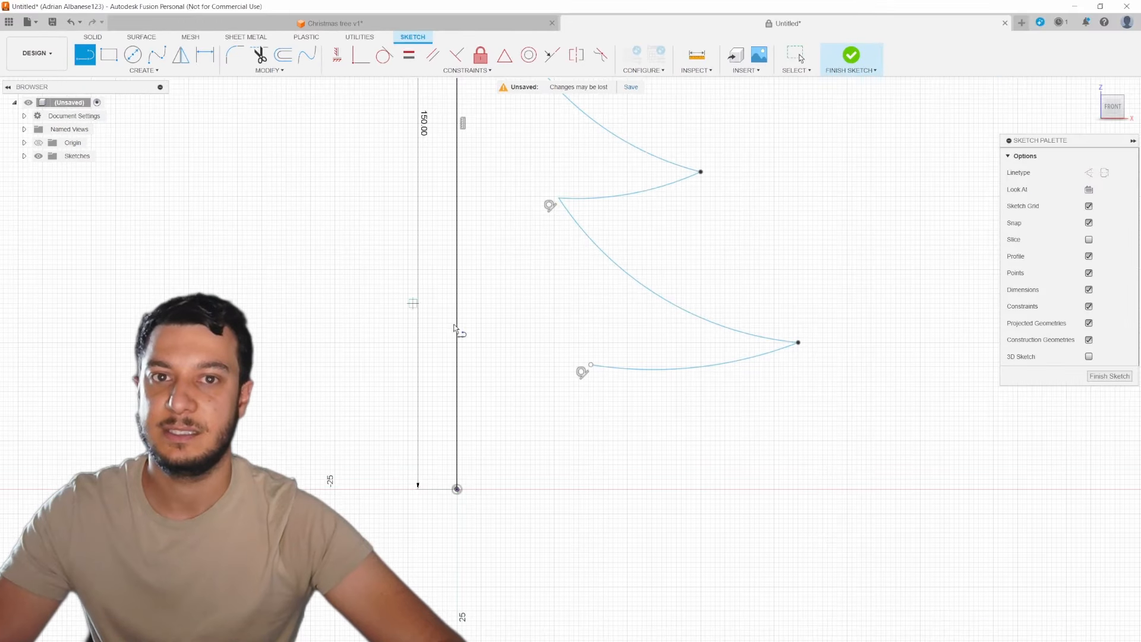
{"action": "left_click", "coordinate": [592, 366]}
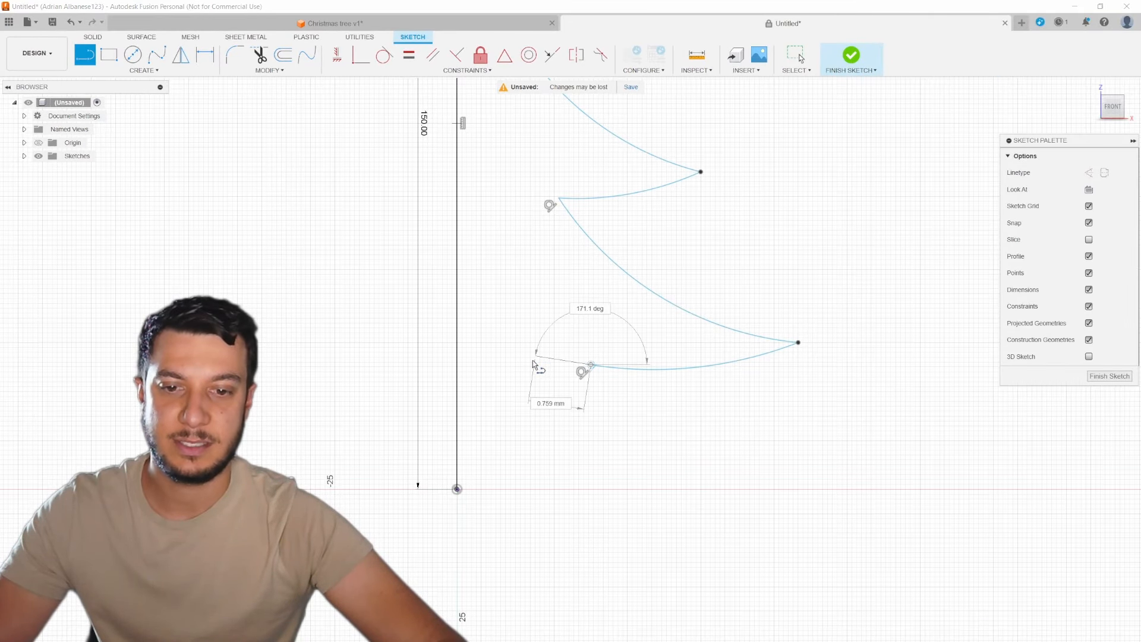
{"action": "left_click", "coordinate": [488, 365]}
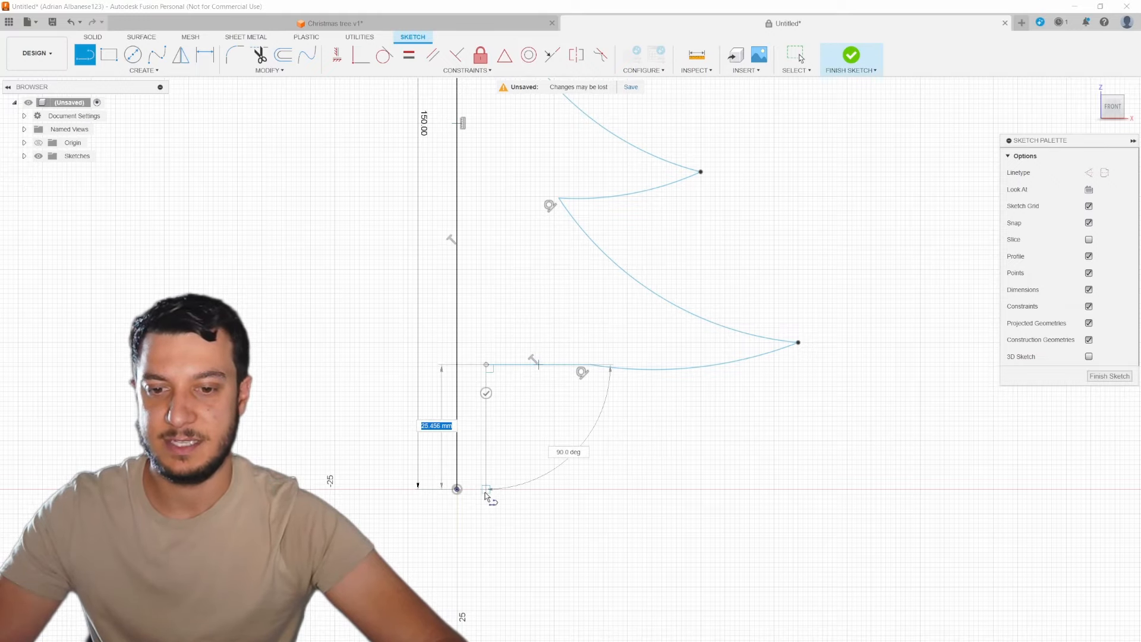
{"action": "left_click", "coordinate": [484, 491]}
{"action": "left_click", "coordinate": [457, 489]}
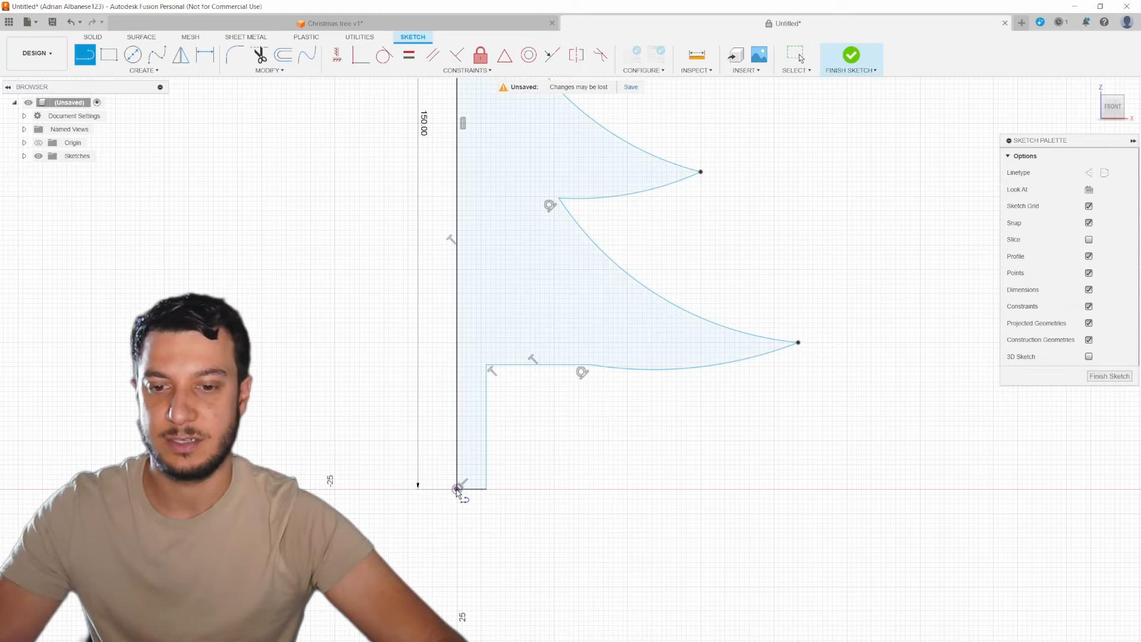
{"action": "scroll", "coordinate": [593, 410], "scroll_direction": "down", "scroll_amount": 2}
{"action": "scroll", "coordinate": [592, 410], "scroll_direction": "down", "scroll_amount": 2}
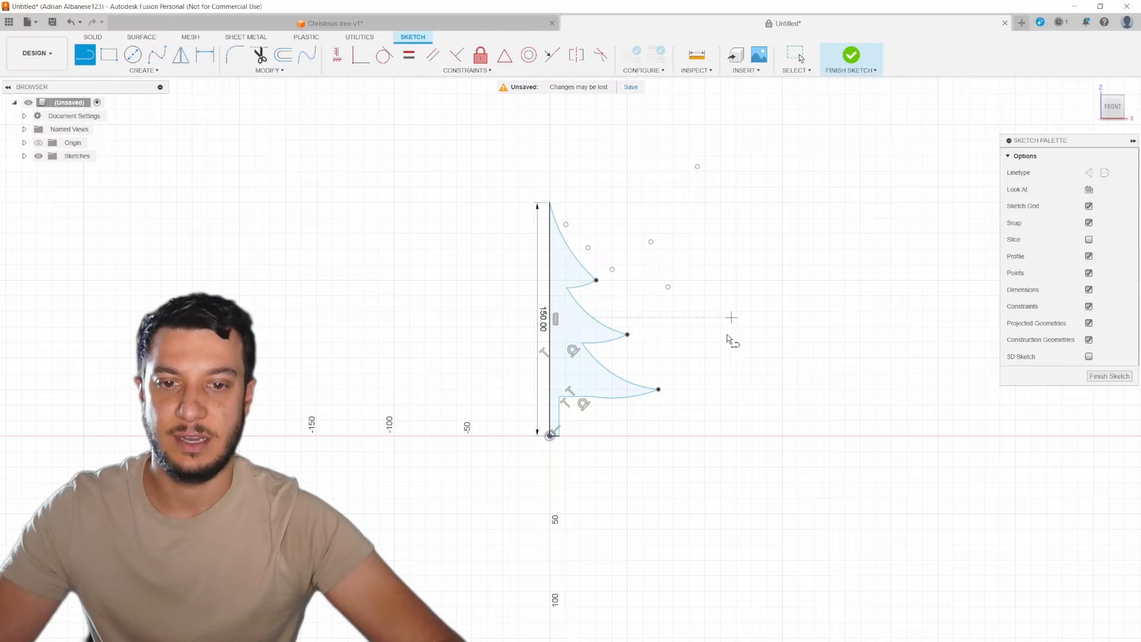
{"action": "key", "text": "Escape"}
{"action": "scroll", "coordinate": [591, 368], "scroll_direction": "up", "scroll_amount": 5}
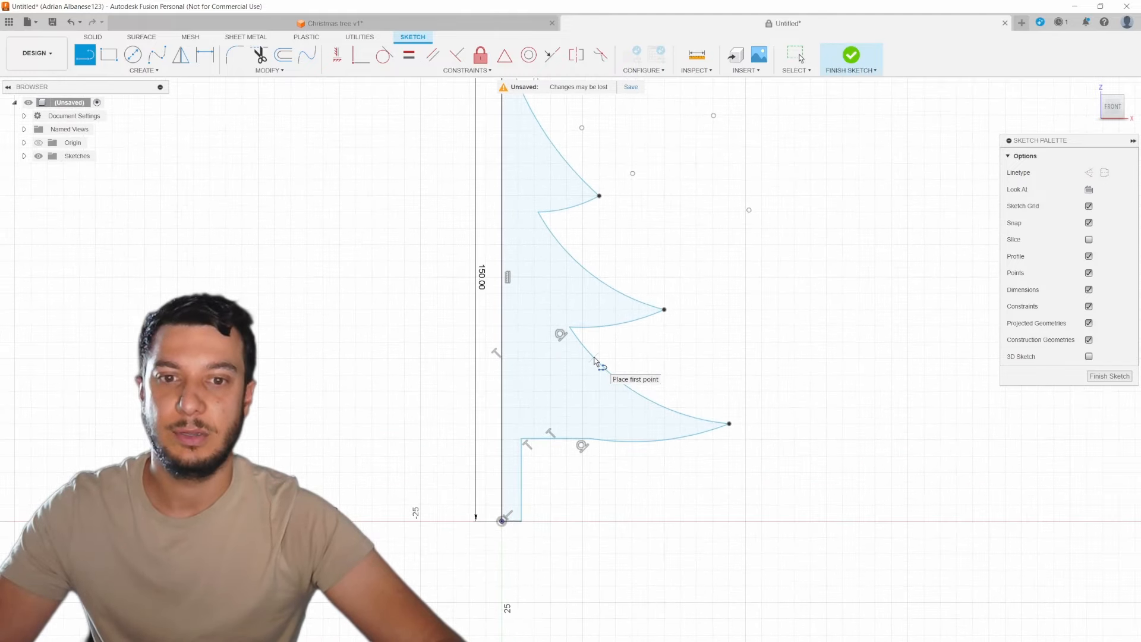
{"action": "key", "text": "l"}
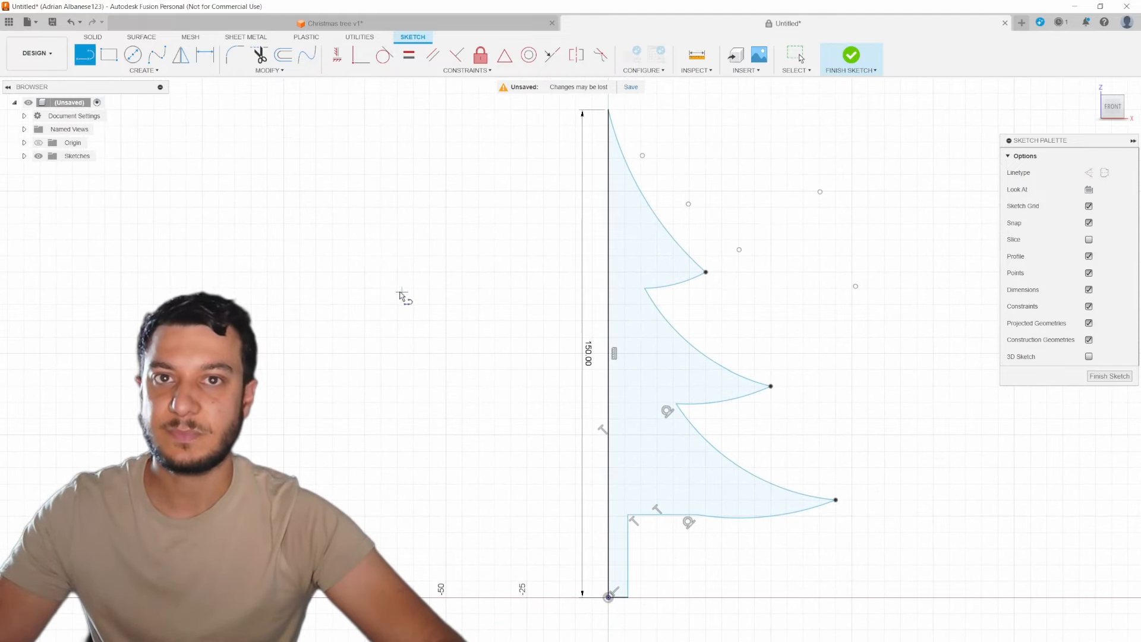
{"action": "key", "text": "Escape"}
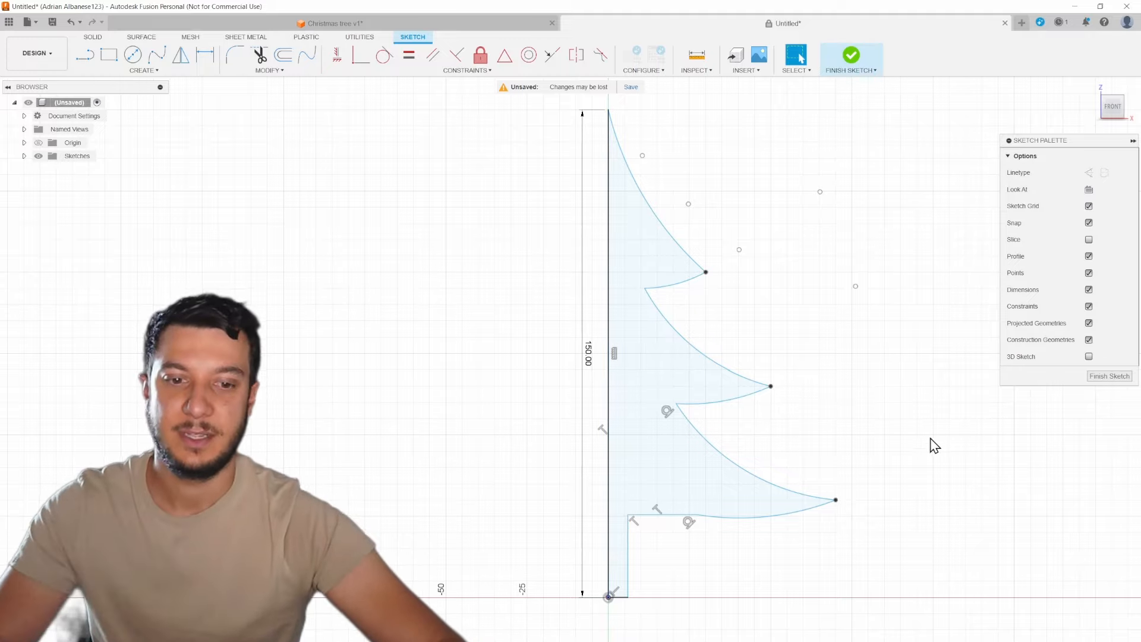
Set up a sketch Mirror with the six branch arcs and three trunk lines of the half profile as its objects
{"action": "scroll", "coordinate": [782, 414], "scroll_direction": "down", "scroll_amount": 2}
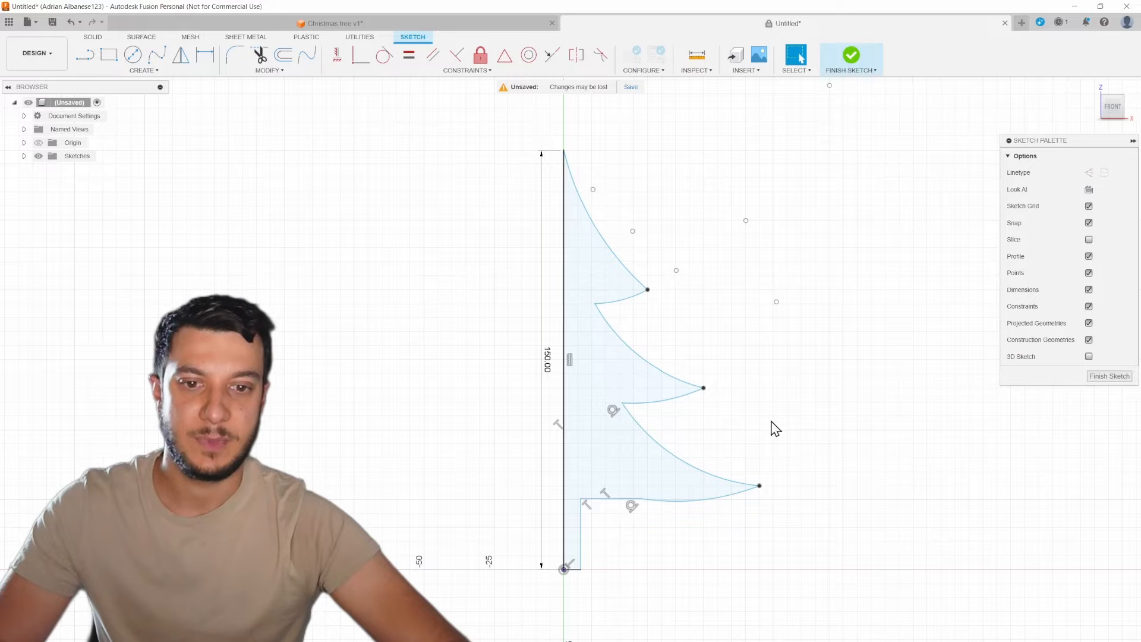
{"action": "mouse_move", "coordinate": [775, 393]}
{"action": "middle_mouse_down"}
{"action": "mouse_move", "coordinate": [784, 350]}
{"action": "mouse_move", "coordinate": [780, 386]}
{"action": "middle_mouse_up"}
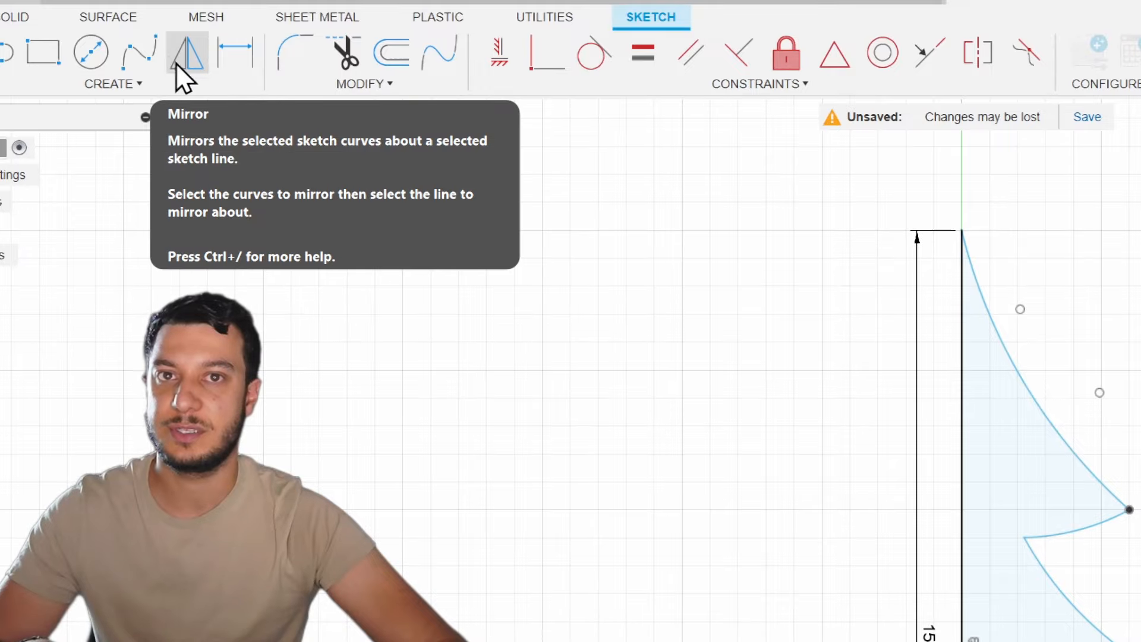
{"action": "left_click", "coordinate": [194, 48]}
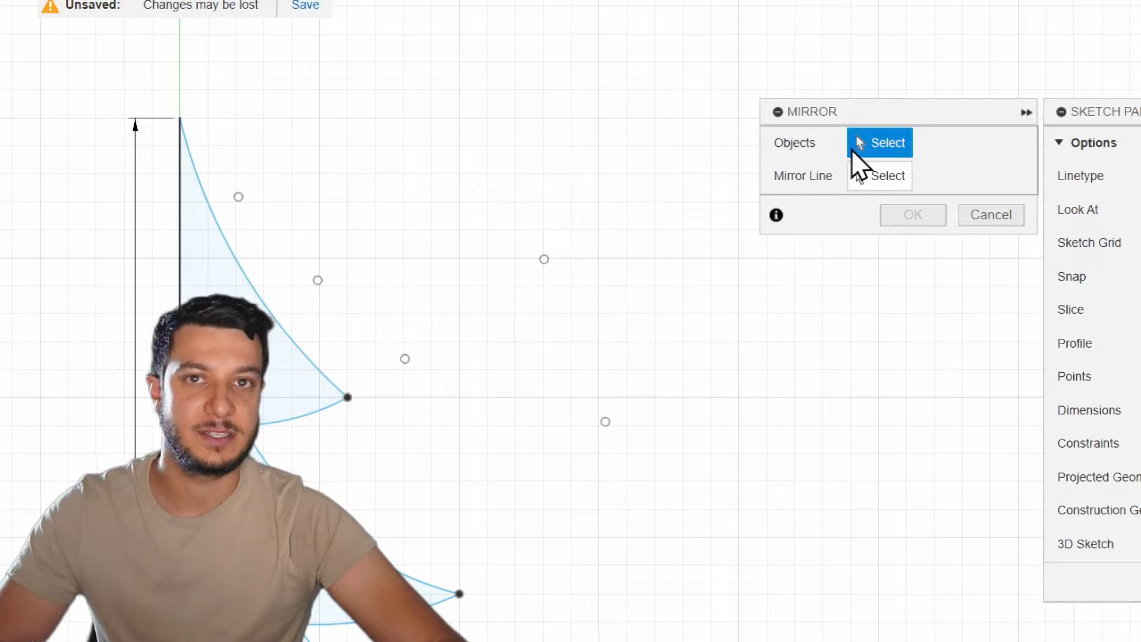
{"action": "left_click", "coordinate": [230, 244]}
{"action": "left_click", "coordinate": [297, 420]}
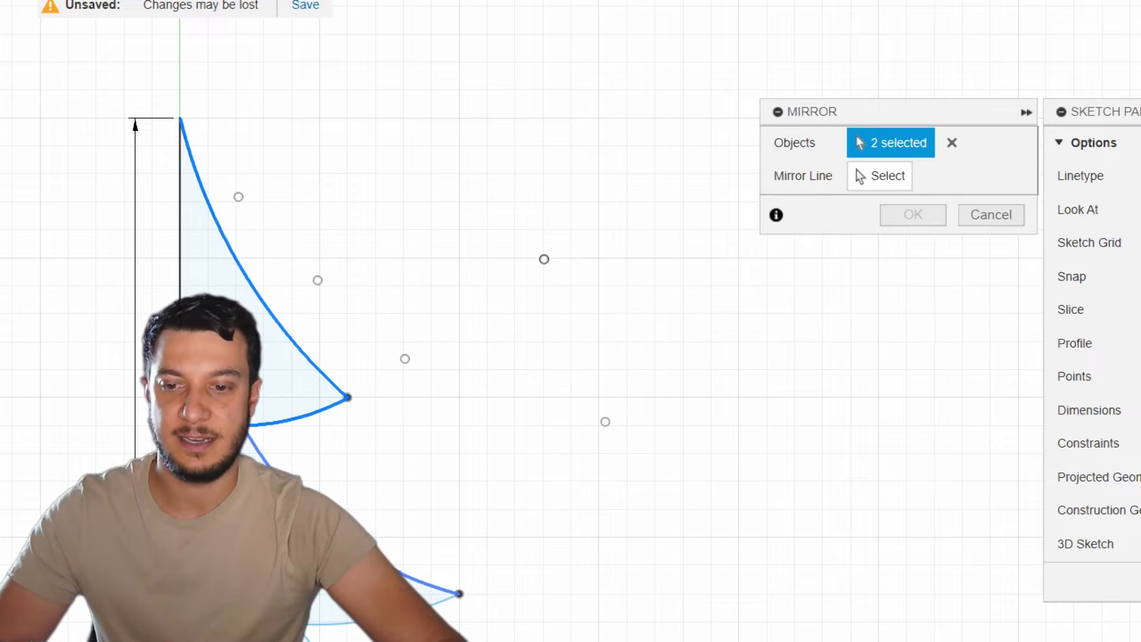
{"action": "left_click", "coordinate": [455, 598]}
{"action": "middle_click_drag", "start_coordinate": [461, 612], "coordinate": [666, 188]}
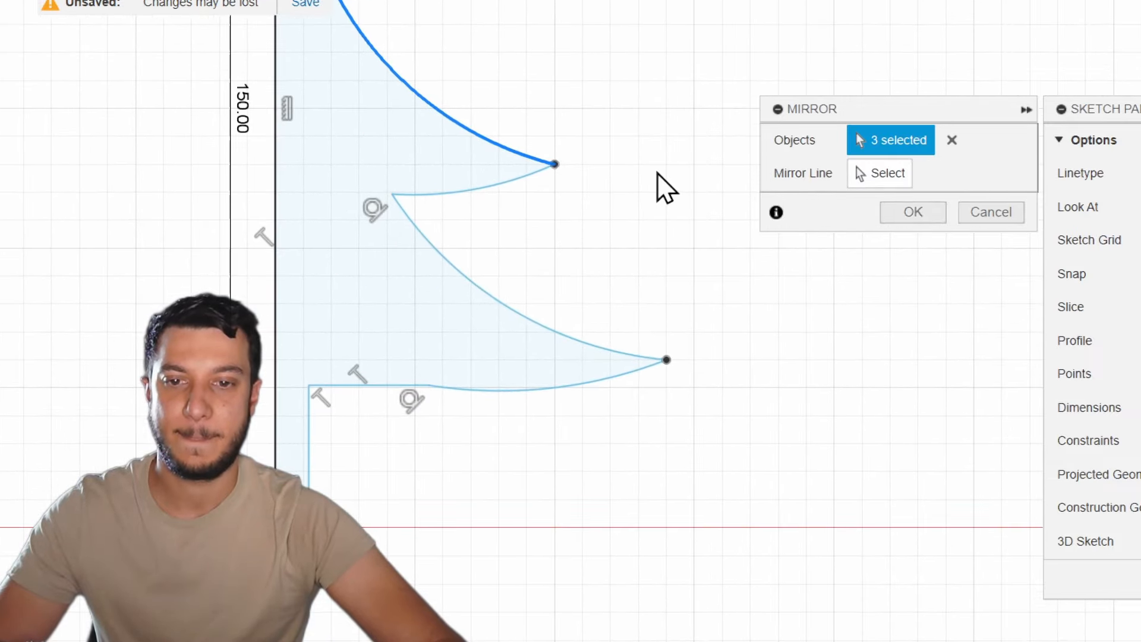
{"action": "left_click", "coordinate": [456, 192]}
{"action": "left_click", "coordinate": [446, 261]}
{"action": "left_click", "coordinate": [507, 391]}
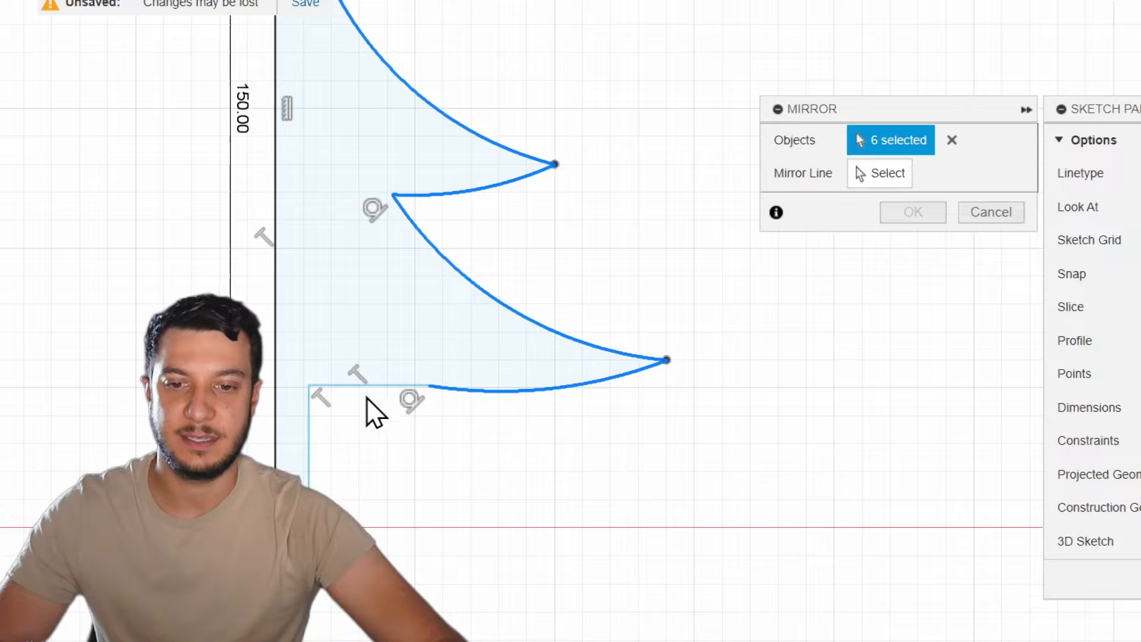
{"action": "left_click", "coordinate": [346, 387]}
{"action": "left_click", "coordinate": [310, 441]}
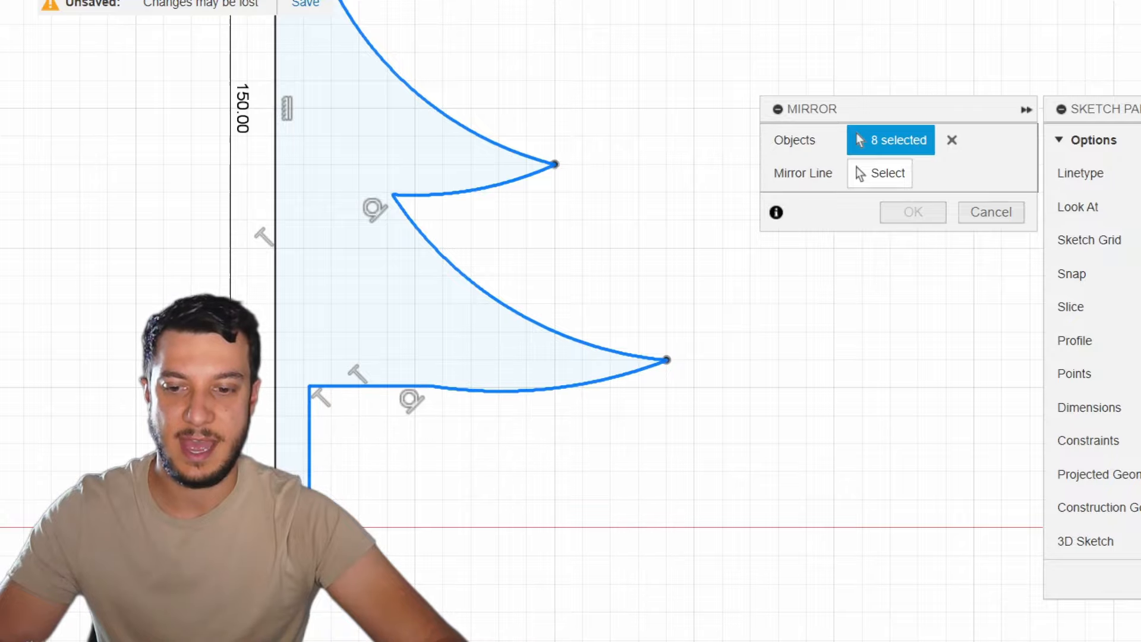
{"action": "left_click", "coordinate": [309, 535]}
Mirror the half profile about the 150 mm vertical line to form the full tree, and finish the sketch
{"action": "scroll", "coordinate": [448, 464], "scroll_direction": "down", "scroll_amount": 2}
{"action": "scroll", "coordinate": [448, 465], "scroll_direction": "down", "scroll_amount": 3}
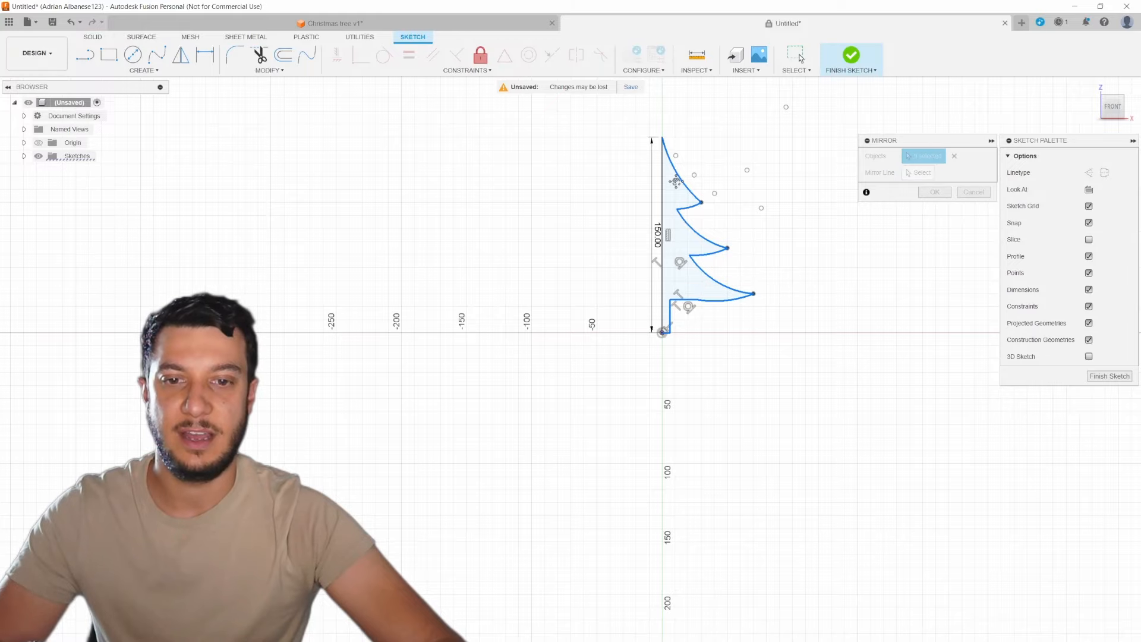
{"action": "scroll", "coordinate": [684, 273], "scroll_direction": "up", "scroll_amount": 4}
{"action": "scroll", "coordinate": [663, 265], "scroll_direction": "up", "scroll_amount": 1}
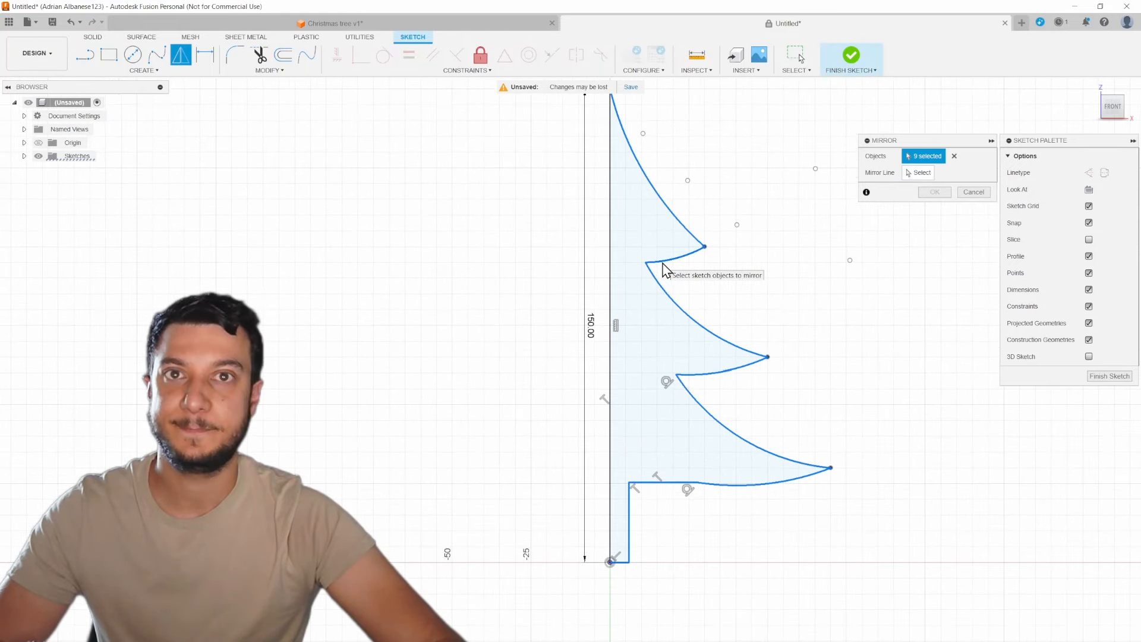
{"action": "scroll", "coordinate": [662, 264], "scroll_direction": "down", "scroll_amount": 1}
{"action": "middle_click_drag", "start_coordinate": [646, 209], "coordinate": [647, 223]}
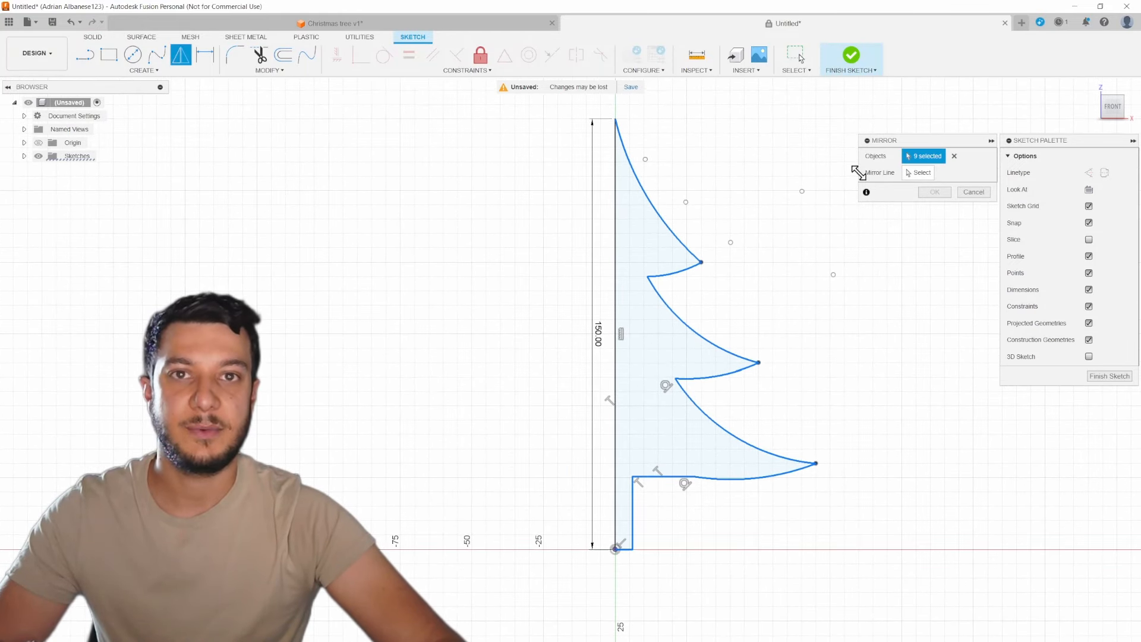
{"action": "left_click", "coordinate": [916, 173]}
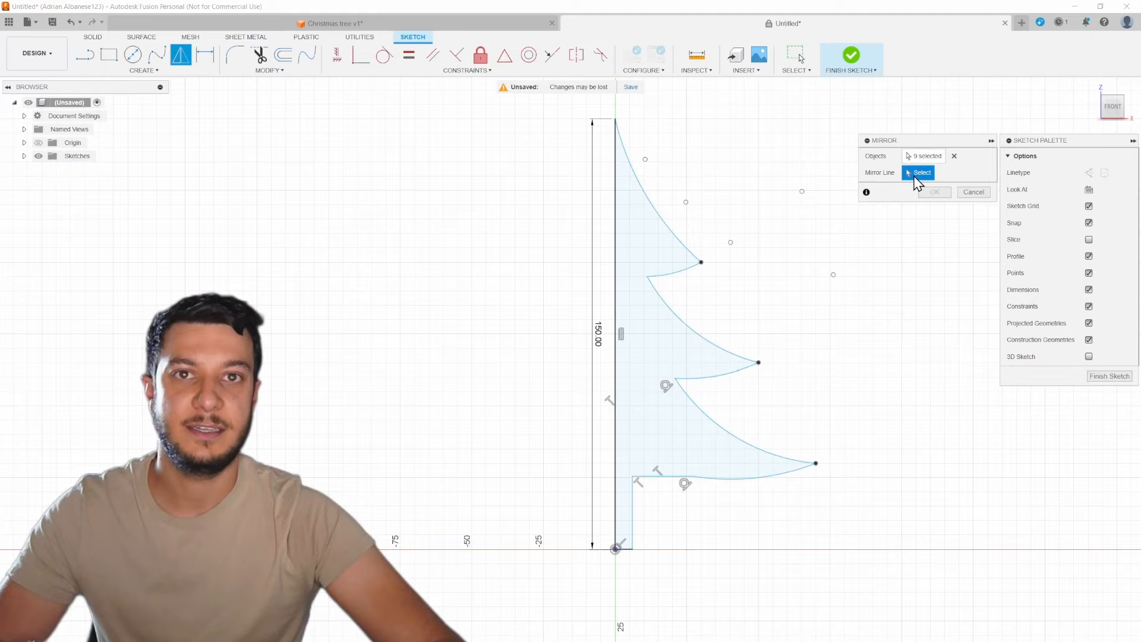
{"action": "left_click", "coordinate": [617, 243]}
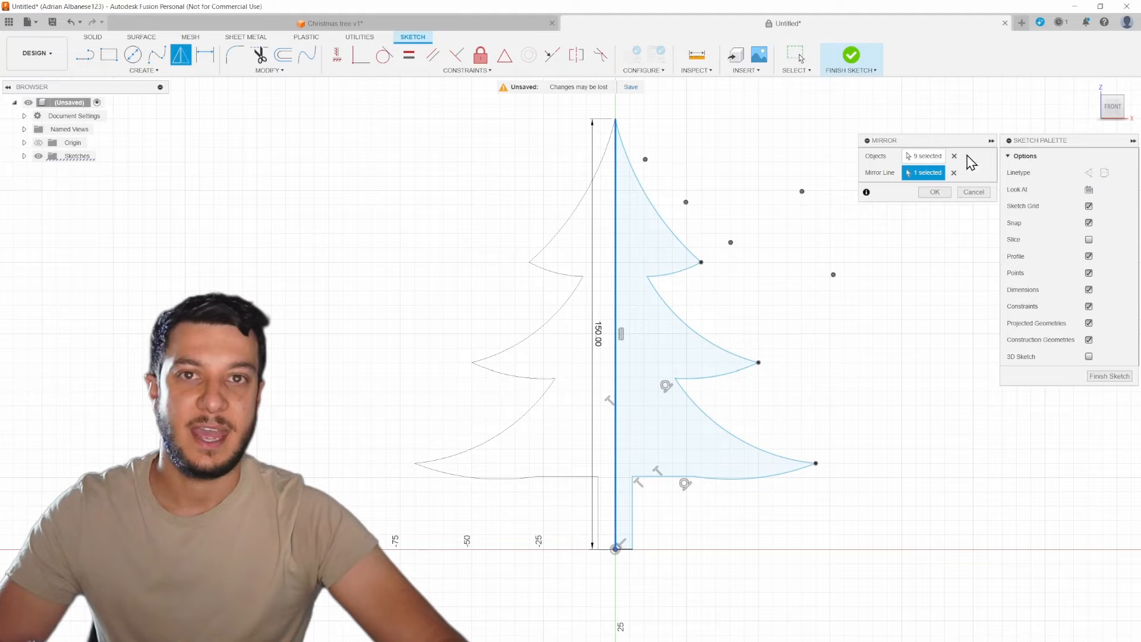
{"action": "left_click", "coordinate": [944, 194]}
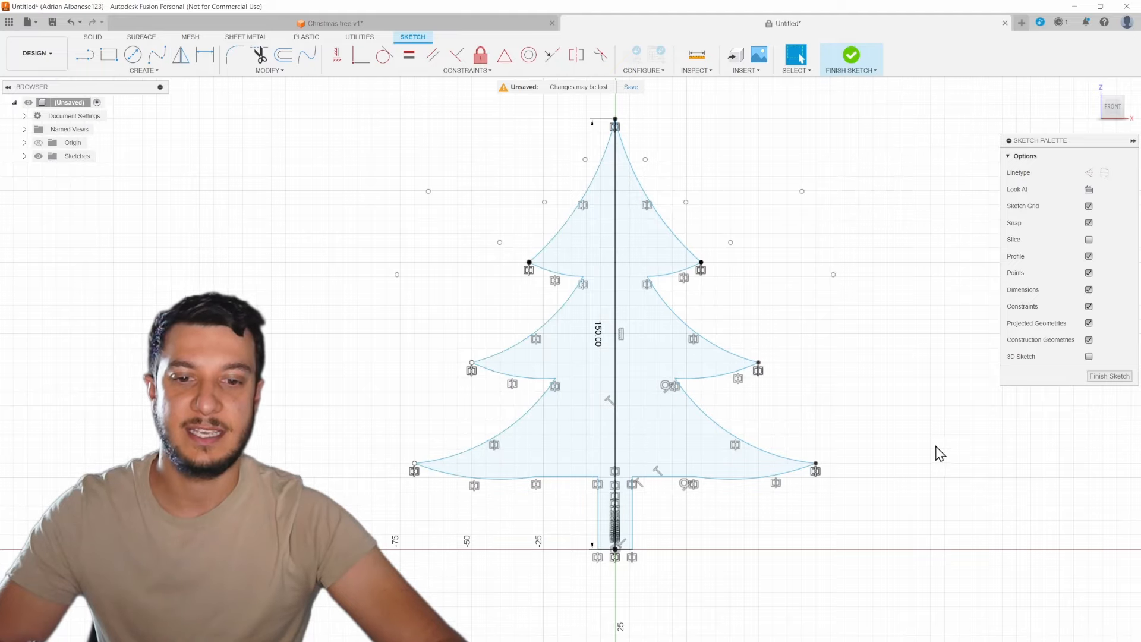
{"action": "mouse_move", "coordinate": [919, 354]}
{"action": "middle_mouse_down", "text": "shift"}
{"action": "mouse_move", "coordinate": [908, 352]}
{"action": "mouse_move", "coordinate": [917, 353]}
{"action": "middle_mouse_up", "text": "shift"}
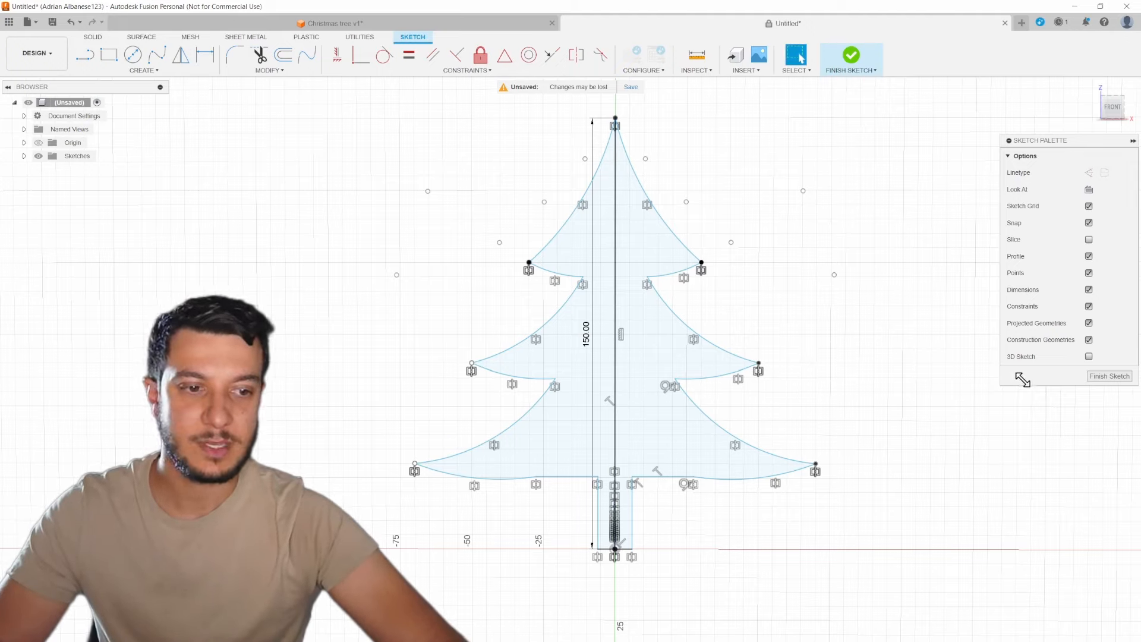
{"action": "left_click", "coordinate": [854, 57]}
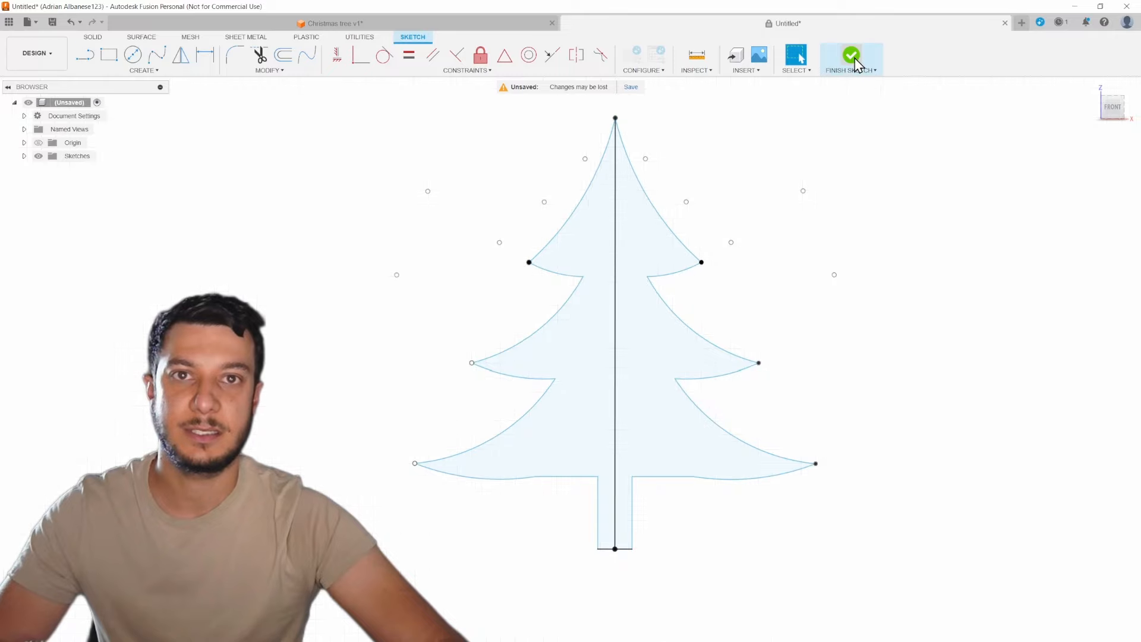
Set up a one-sided extrusion of both tree halves as a new body with a distance of 3 mm
{"action": "mouse_move", "coordinate": [942, 305]}
{"action": "middle_mouse_down", "text": "shift"}
{"action": "mouse_move", "coordinate": [935, 349]}
{"action": "mouse_move", "coordinate": [912, 369]}
{"action": "mouse_move", "coordinate": [836, 332]}
{"action": "mouse_move", "coordinate": [915, 354]}
{"action": "mouse_move", "coordinate": [920, 329]}
{"action": "mouse_move", "coordinate": [918, 339]}
{"action": "middle_mouse_up", "text": "shift"}
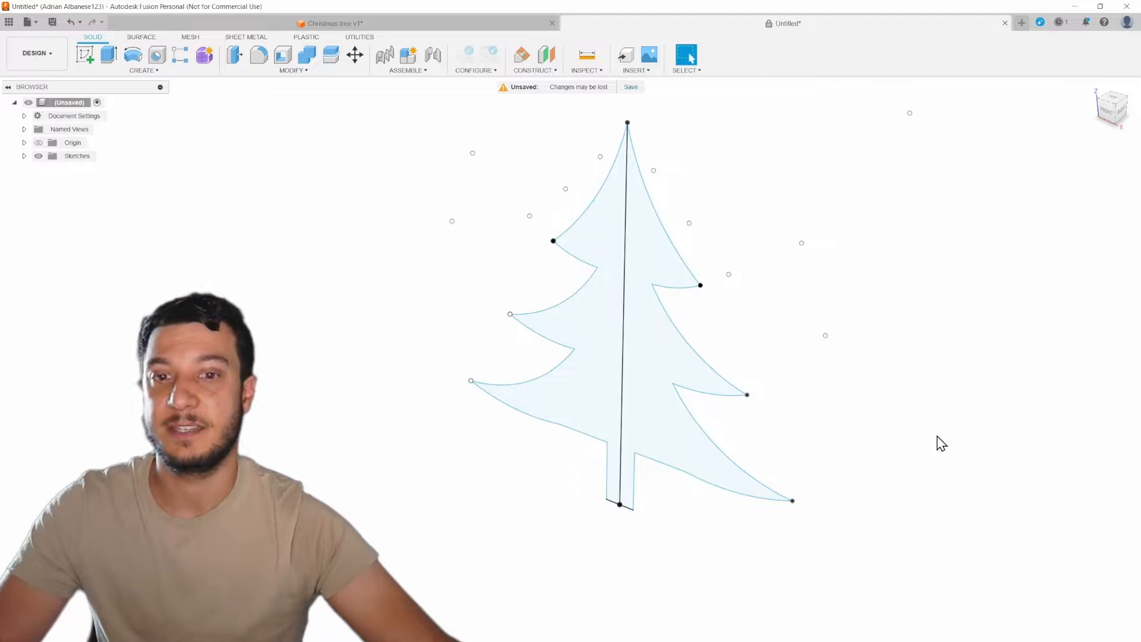
{"action": "middle_click_drag", "start_coordinate": [839, 347], "coordinate": [838, 380]}
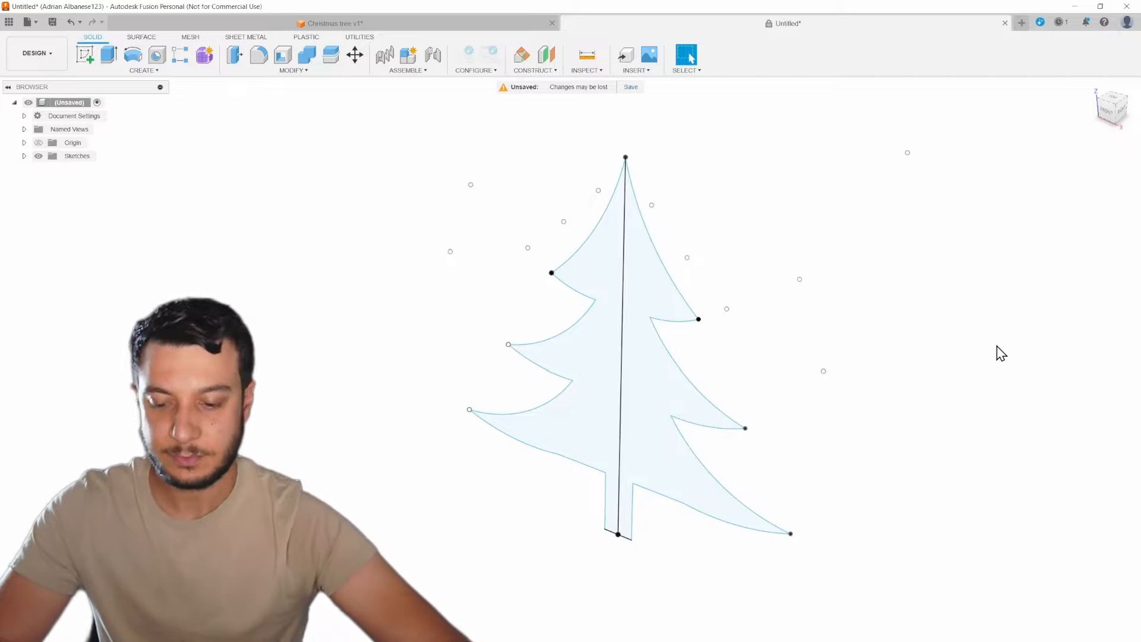
{"action": "key", "text": "e"}
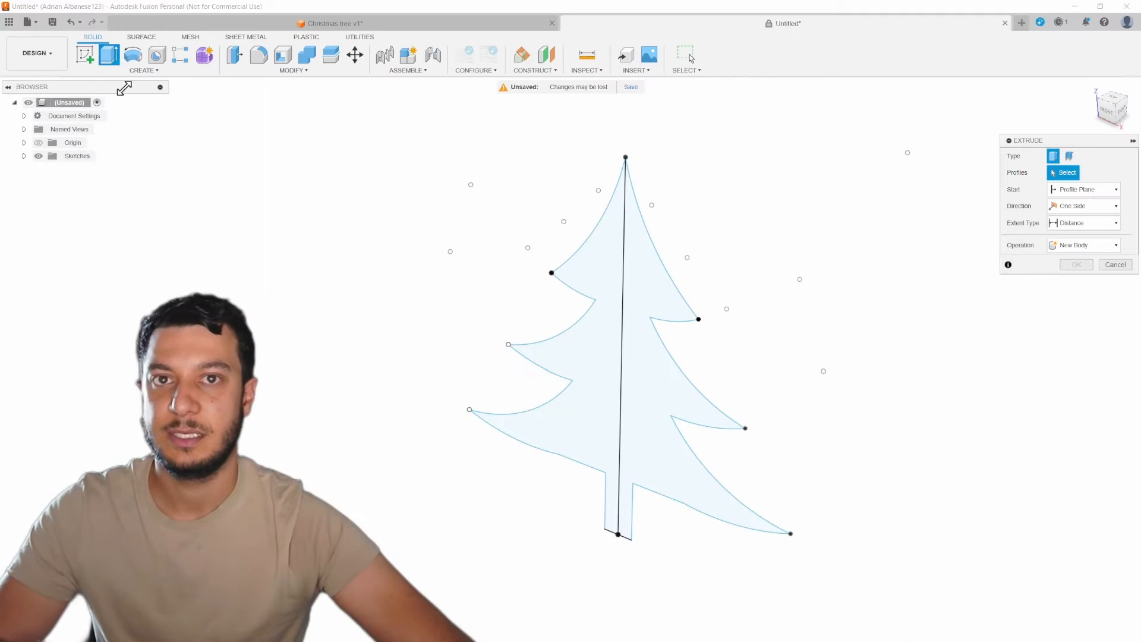
{"action": "left_click", "coordinate": [619, 268]}
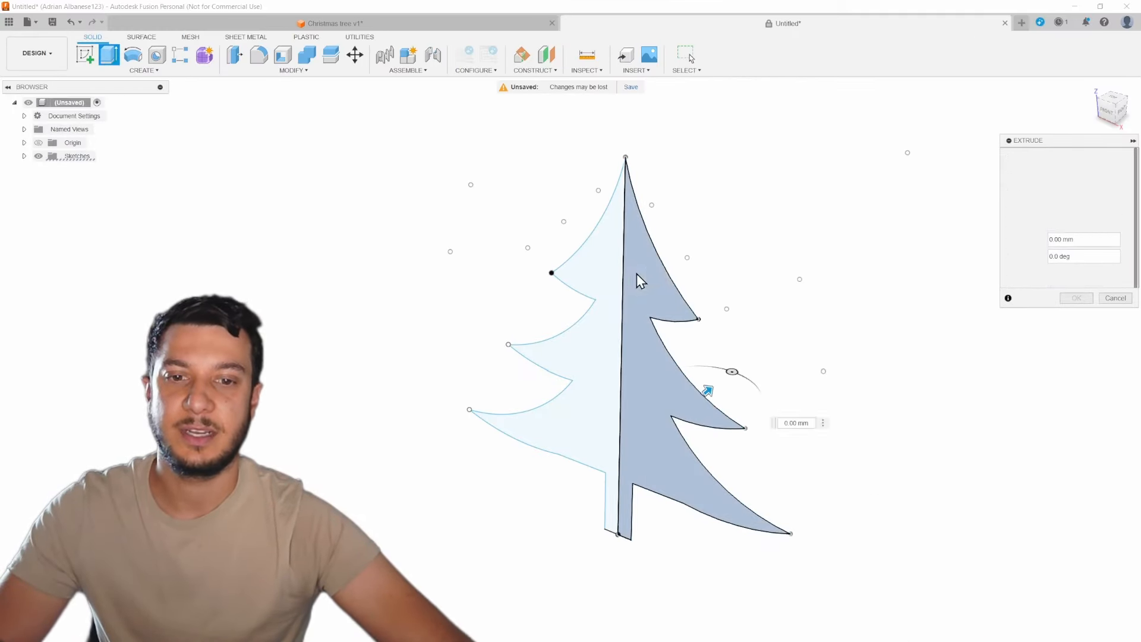
{"action": "left_click", "coordinate": [636, 273]}
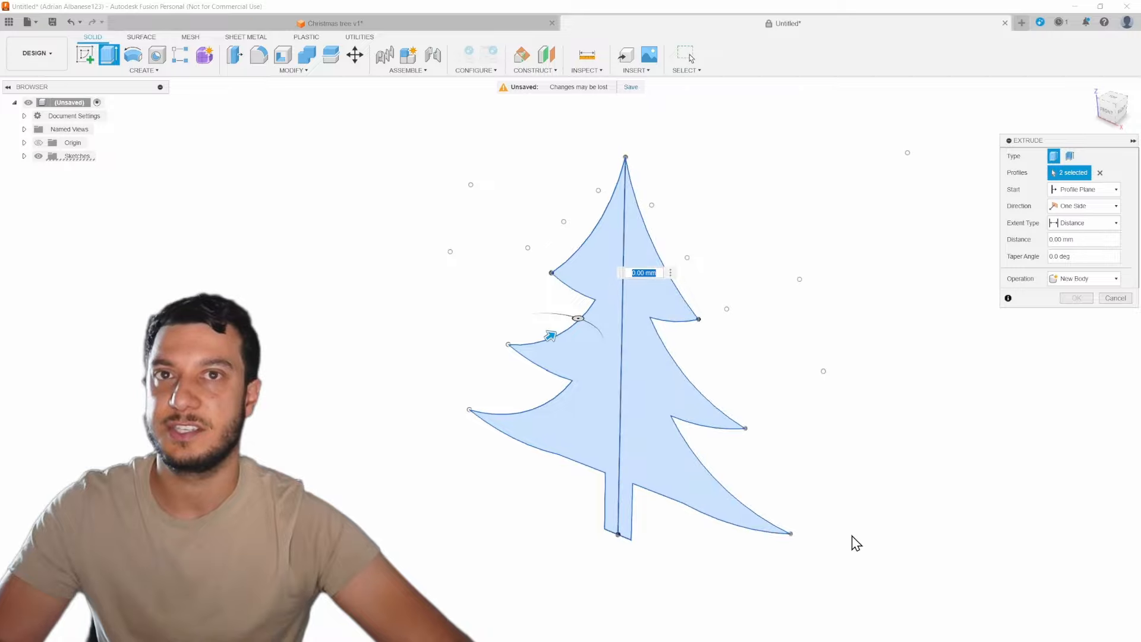
{"action": "mouse_move", "coordinate": [793, 393]}
{"action": "middle_mouse_down", "text": "shift"}
{"action": "mouse_move", "coordinate": [813, 359]}
{"action": "mouse_move", "coordinate": [795, 386]}
{"action": "middle_mouse_up", "text": "shift"}
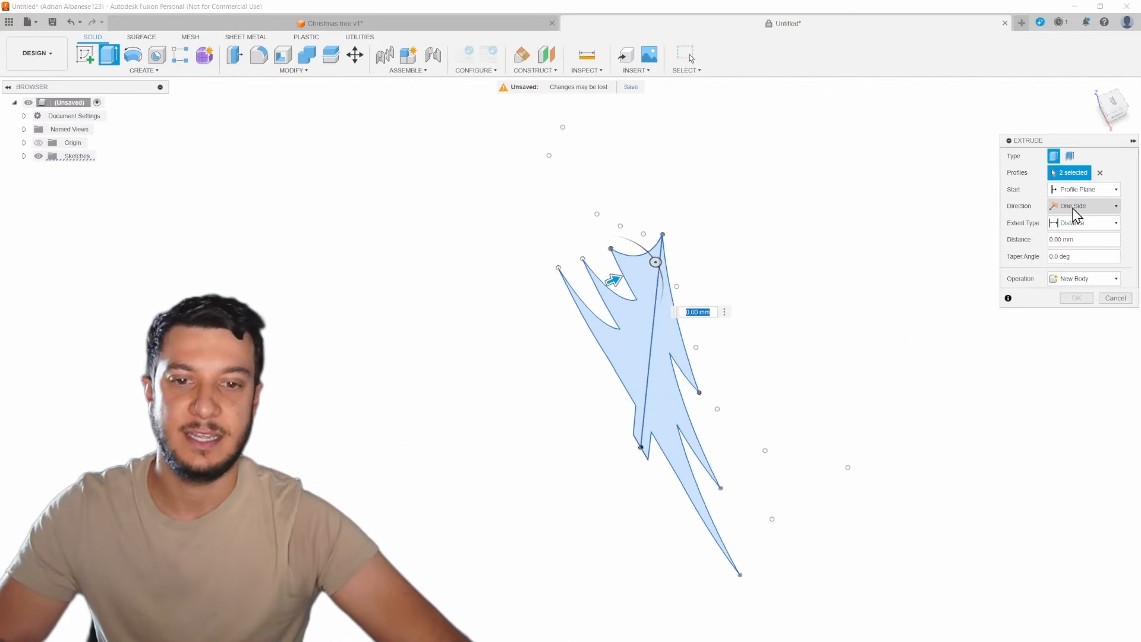
{"action": "type", "text": "3"}
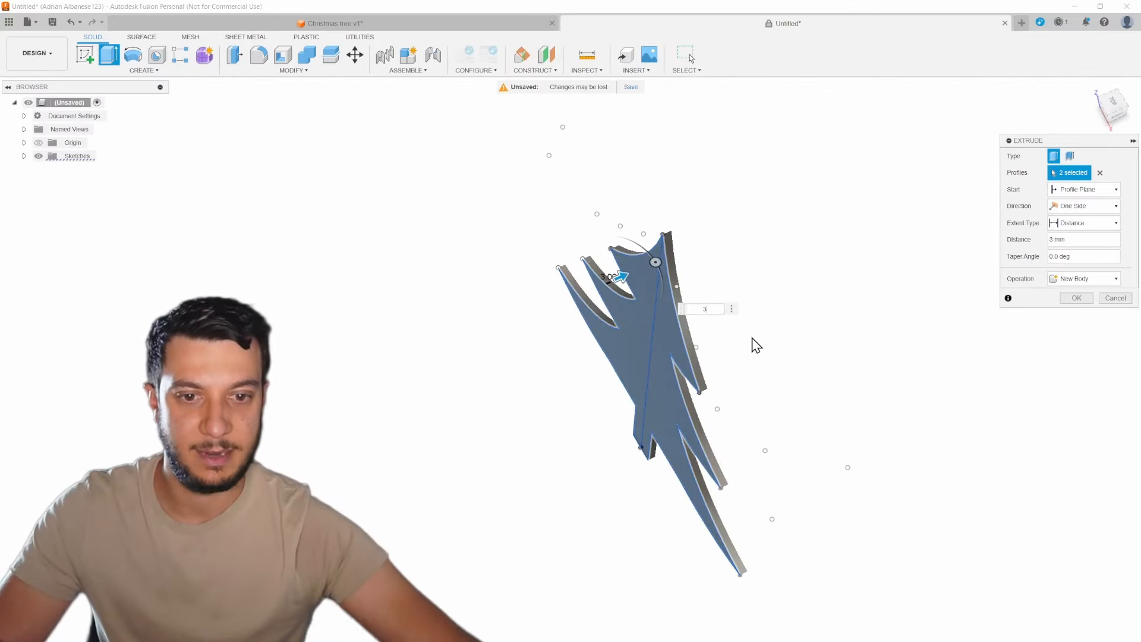
Examine the 3 mm extrusion preview from several angles against the origin planes to see how it sits relative to the profile plane
{"action": "mouse_move", "coordinate": [736, 324]}
{"action": "middle_mouse_down", "text": "shift"}
{"action": "mouse_move", "coordinate": [765, 328]}
{"action": "mouse_move", "coordinate": [750, 312]}
{"action": "middle_mouse_up", "text": "shift"}
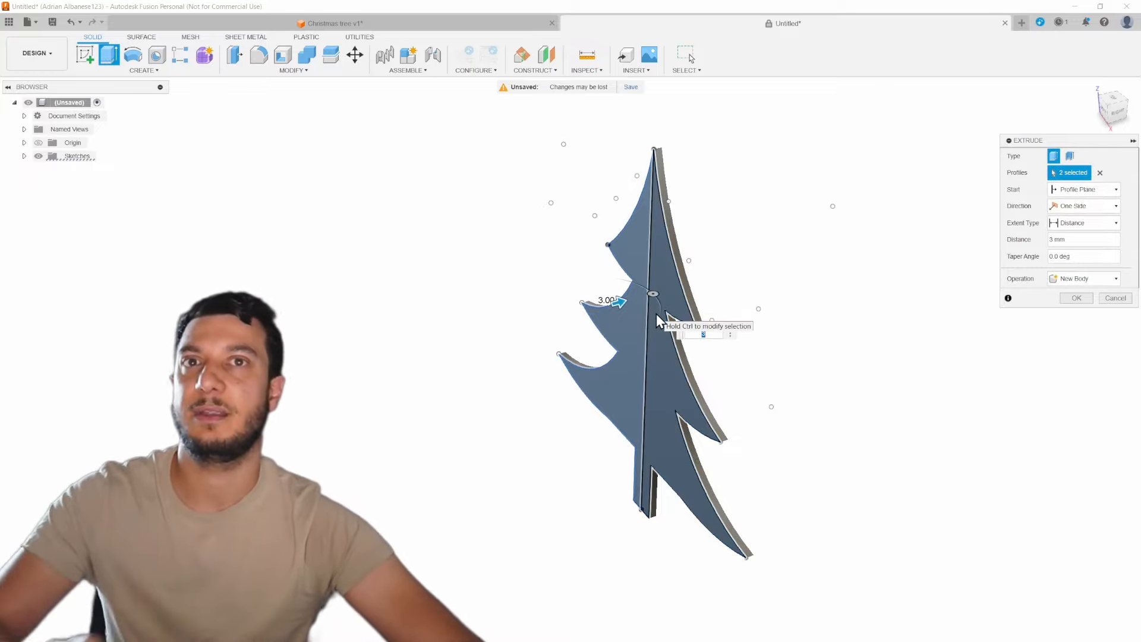
{"action": "scroll", "coordinate": [771, 379], "scroll_direction": "up", "scroll_amount": 2}
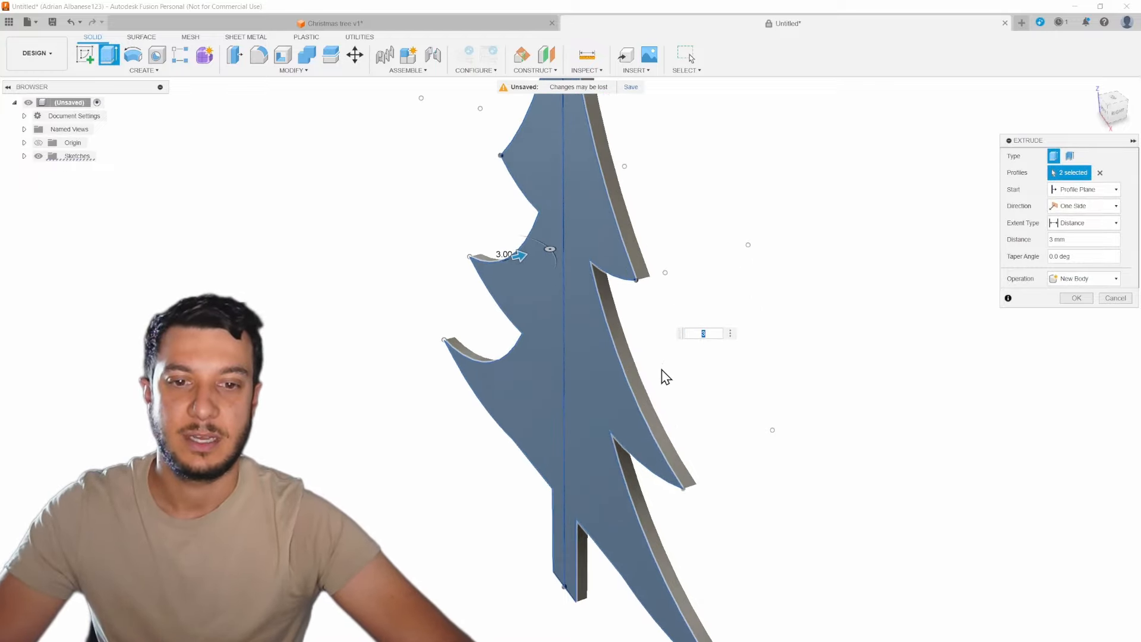
{"action": "scroll", "coordinate": [708, 405], "scroll_direction": "down", "scroll_amount": 2}
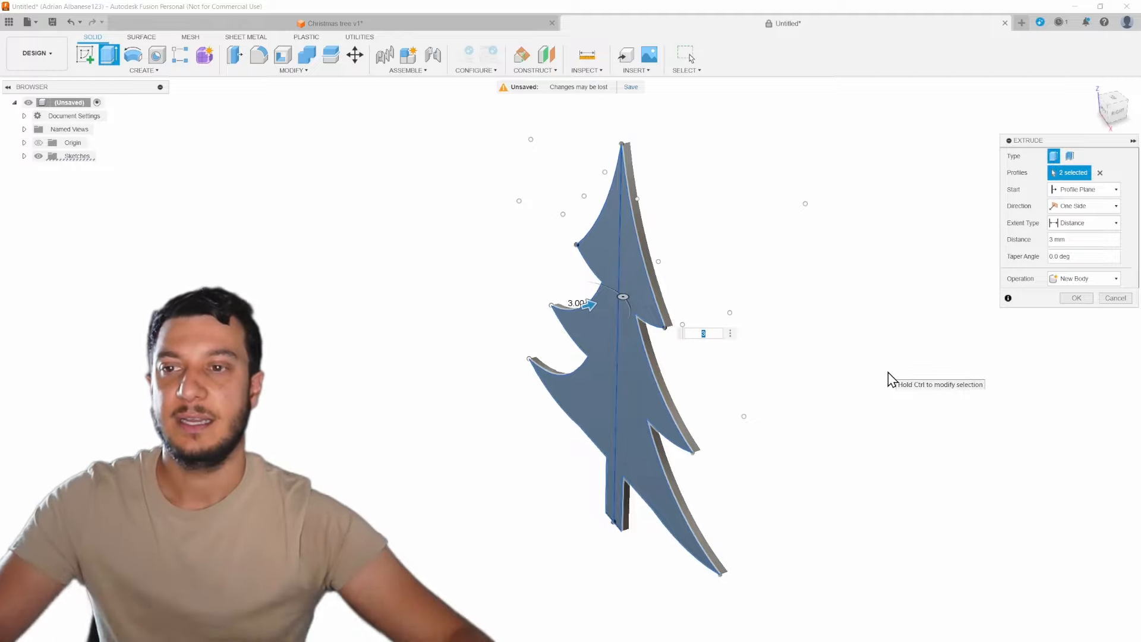
{"action": "left_click", "coordinate": [38, 143]}
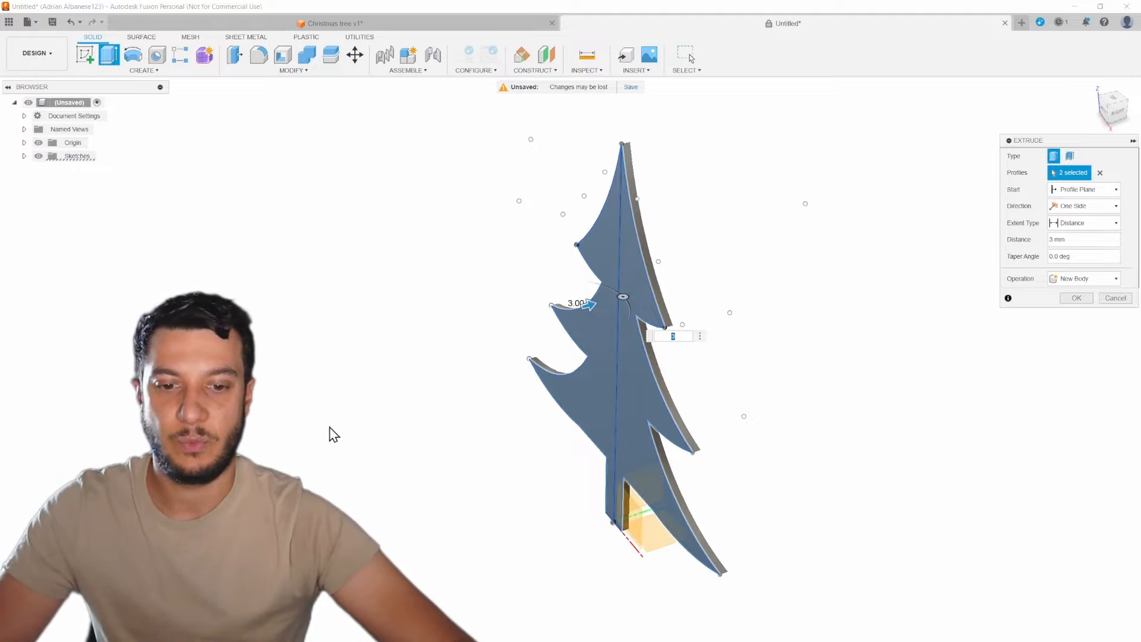
{"action": "scroll", "coordinate": [645, 562], "scroll_direction": "up", "scroll_amount": 4}
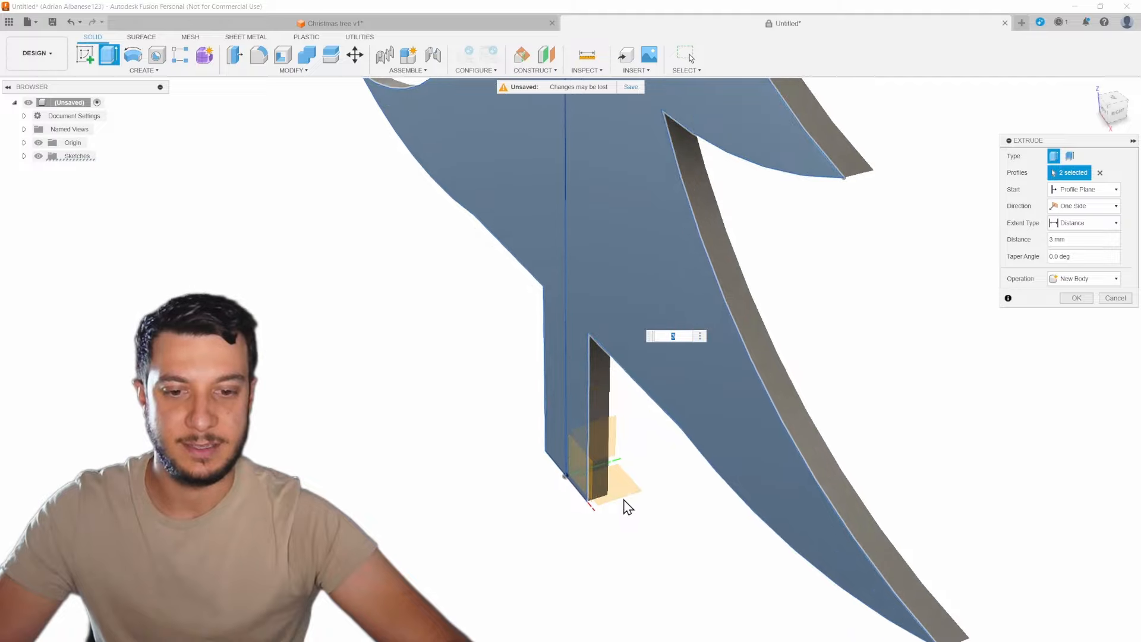
{"action": "mouse_move", "coordinate": [624, 504]}
{"action": "middle_mouse_down", "text": "shift"}
{"action": "mouse_move", "coordinate": [636, 498]}
{"action": "mouse_move", "coordinate": [606, 494]}
{"action": "mouse_move", "coordinate": [632, 519]}
{"action": "middle_mouse_up", "text": "shift"}
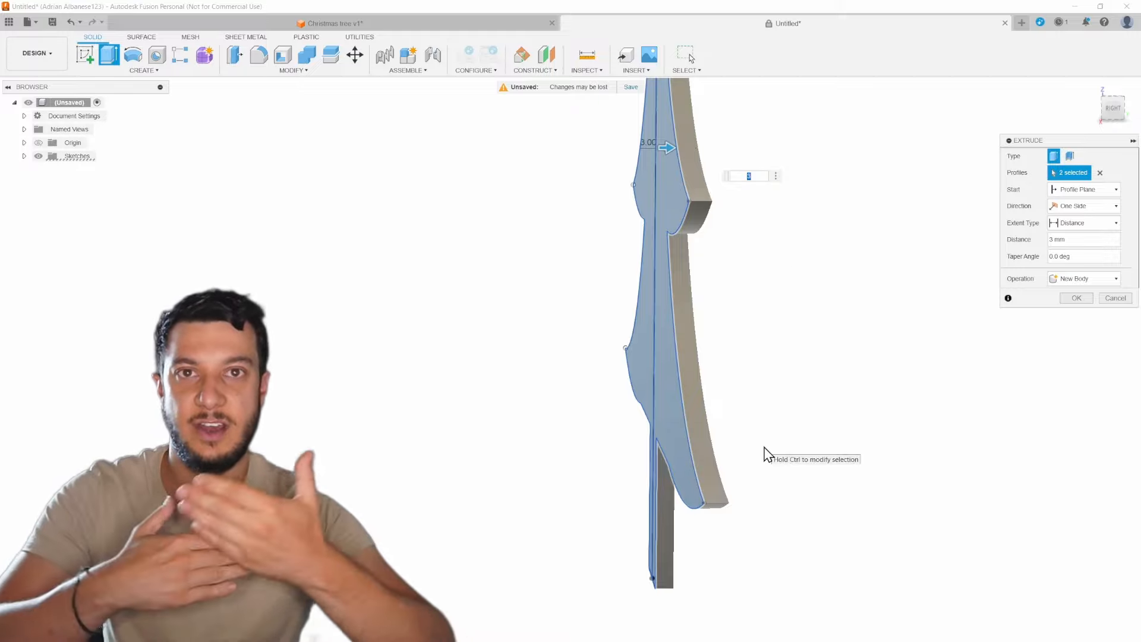
{"action": "scroll", "coordinate": [767, 454], "scroll_direction": "down", "scroll_amount": 3}
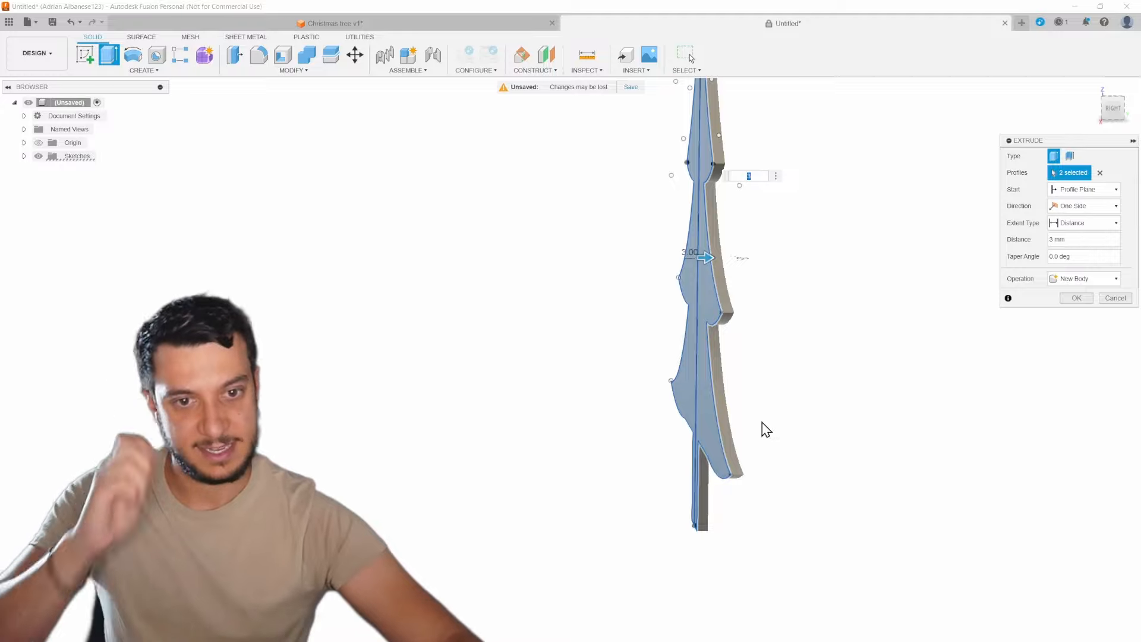
{"action": "middle_click_drag", "start_coordinate": [818, 212], "coordinate": [813, 278]}
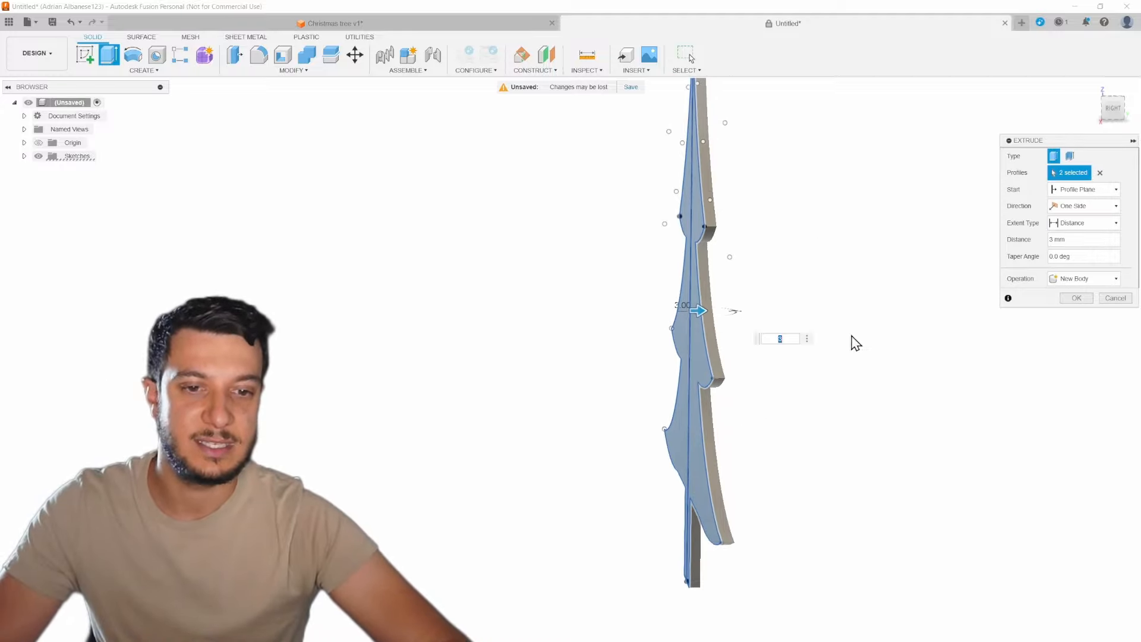
Make the extrusion symmetric about the profile plane with a distance of 1.5 mm per side and create the body
{"action": "left_click", "coordinate": [1089, 207]}
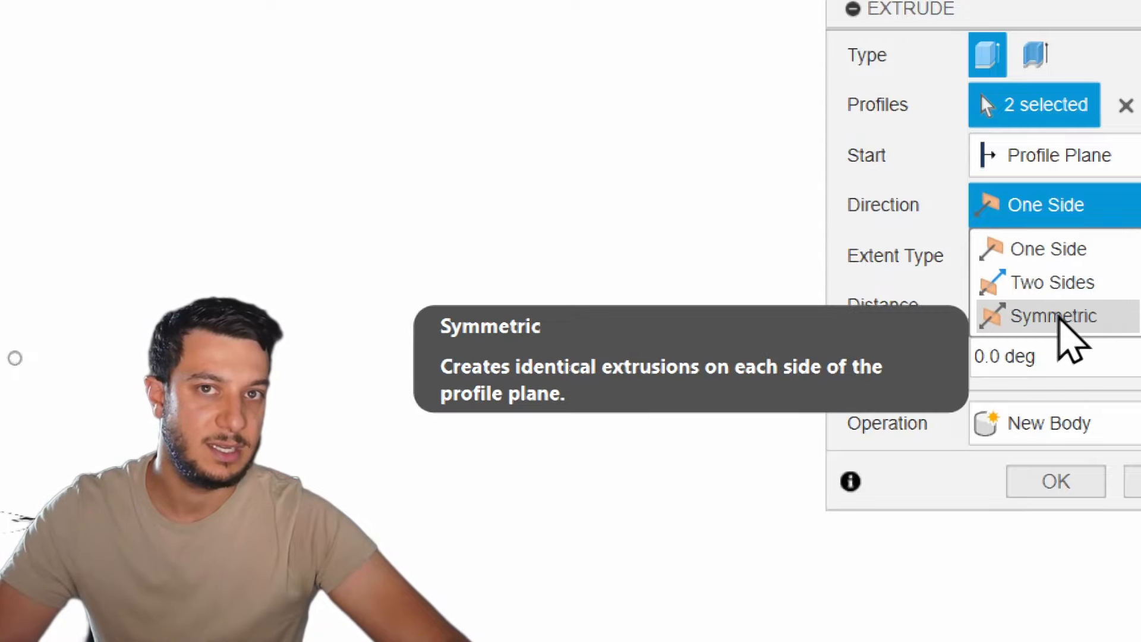
{"action": "left_click", "coordinate": [1060, 317]}
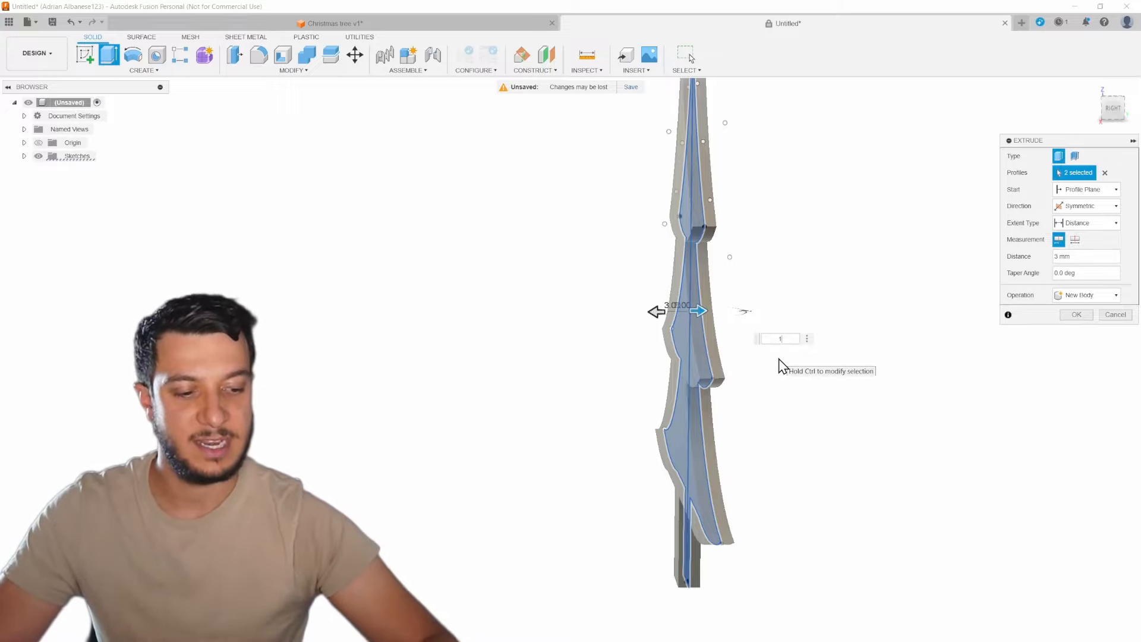
{"action": "key", "text": "Return"}
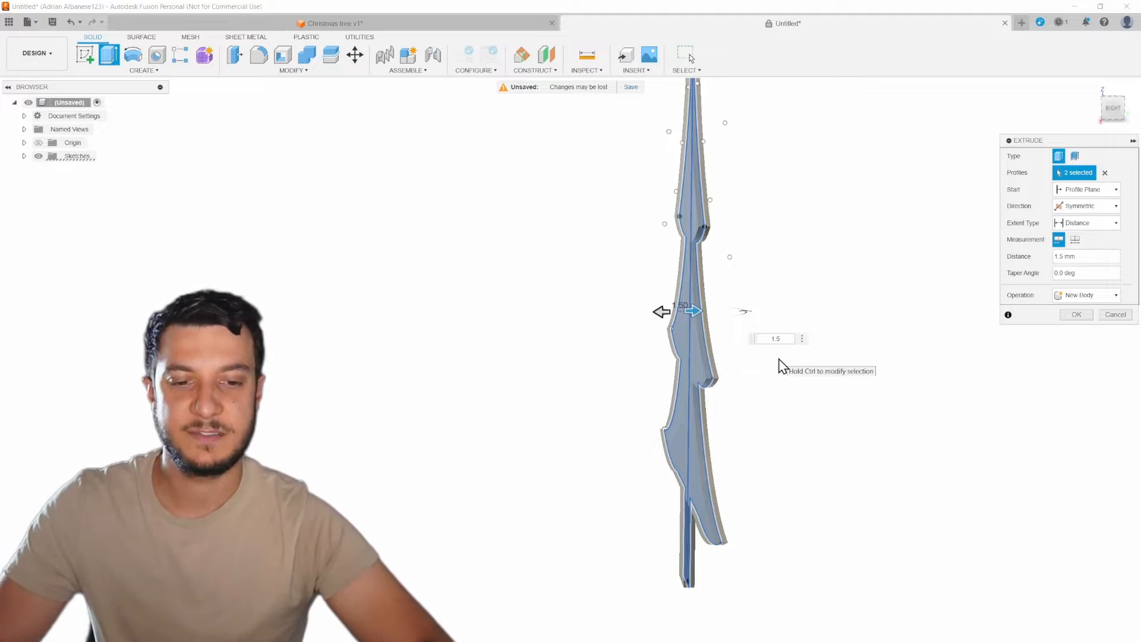
{"action": "key", "text": "Return"}
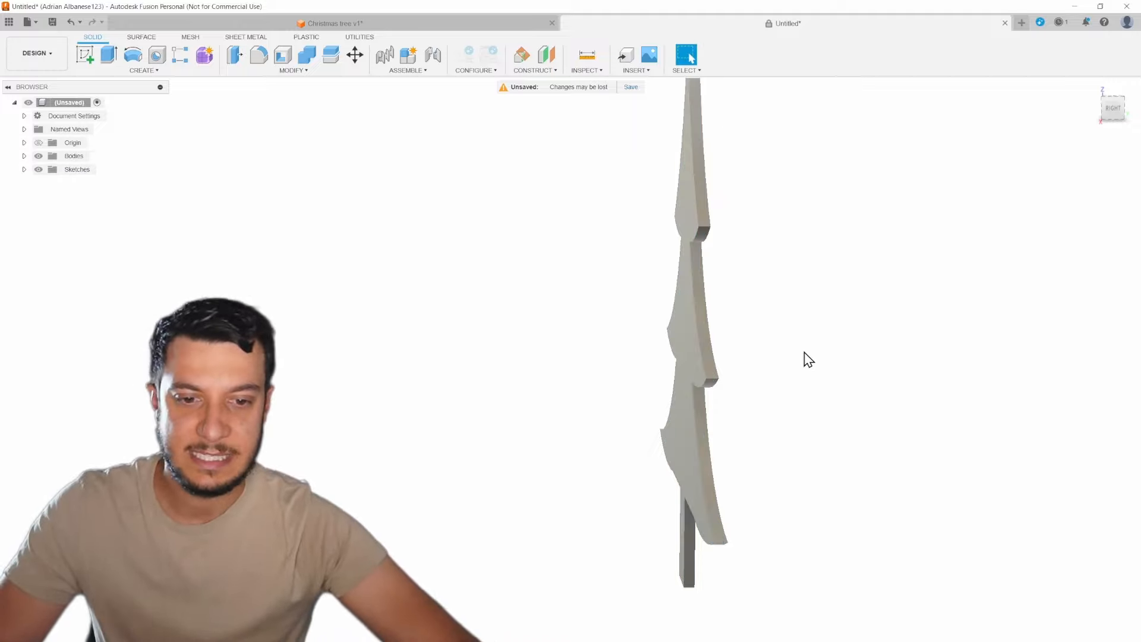
Examine the tree body's position relative to the origin planes by temporarily showing the origin
{"action": "middle_click_drag", "start_coordinate": [809, 360], "coordinate": [884, 382], "text": "shift"}
{"action": "scroll", "coordinate": [886, 388], "scroll_direction": "down", "scroll_amount": 3}
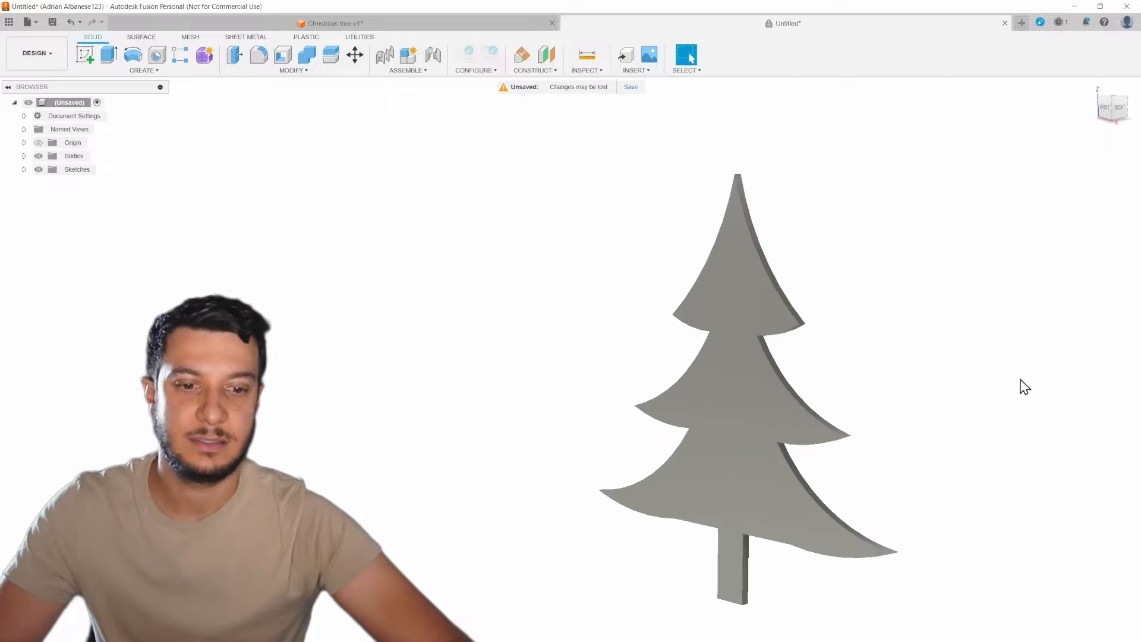
{"action": "middle_click_drag", "start_coordinate": [955, 473], "coordinate": [932, 462], "text": "shift"}
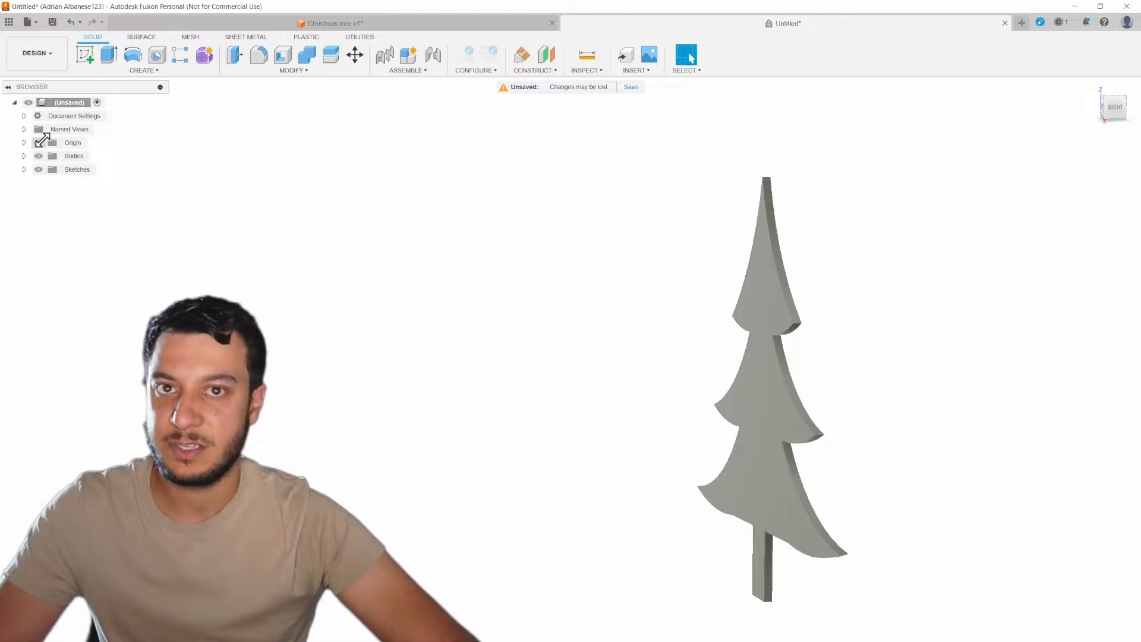
{"action": "left_click", "coordinate": [38, 143]}
{"action": "middle_click_drag", "start_coordinate": [925, 602], "coordinate": [734, 522], "text": "shift"}
{"action": "scroll", "coordinate": [707, 516], "scroll_direction": "up", "scroll_amount": 6}
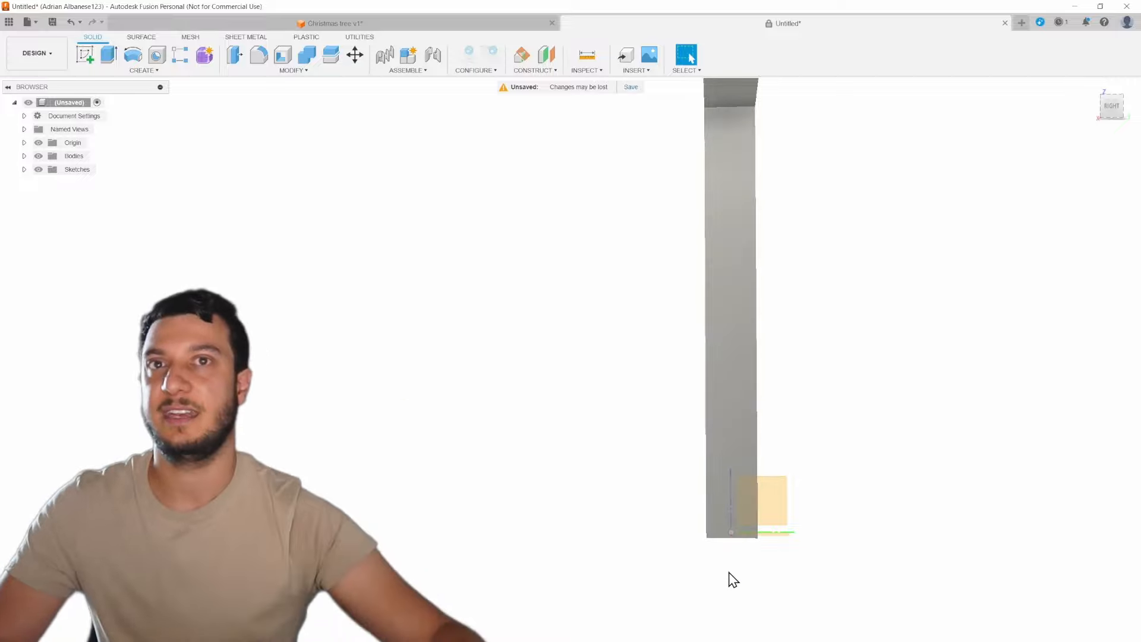
{"action": "scroll", "coordinate": [729, 573], "scroll_direction": "down", "scroll_amount": 8}
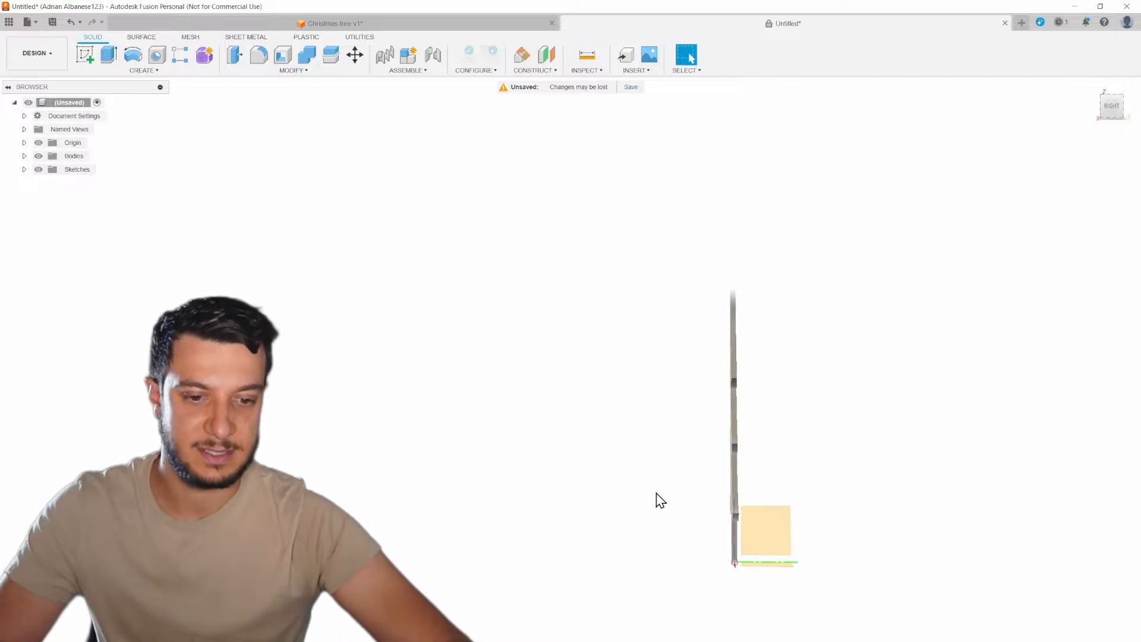
{"action": "middle_click_drag", "start_coordinate": [657, 493], "coordinate": [690, 503], "text": "shift"}
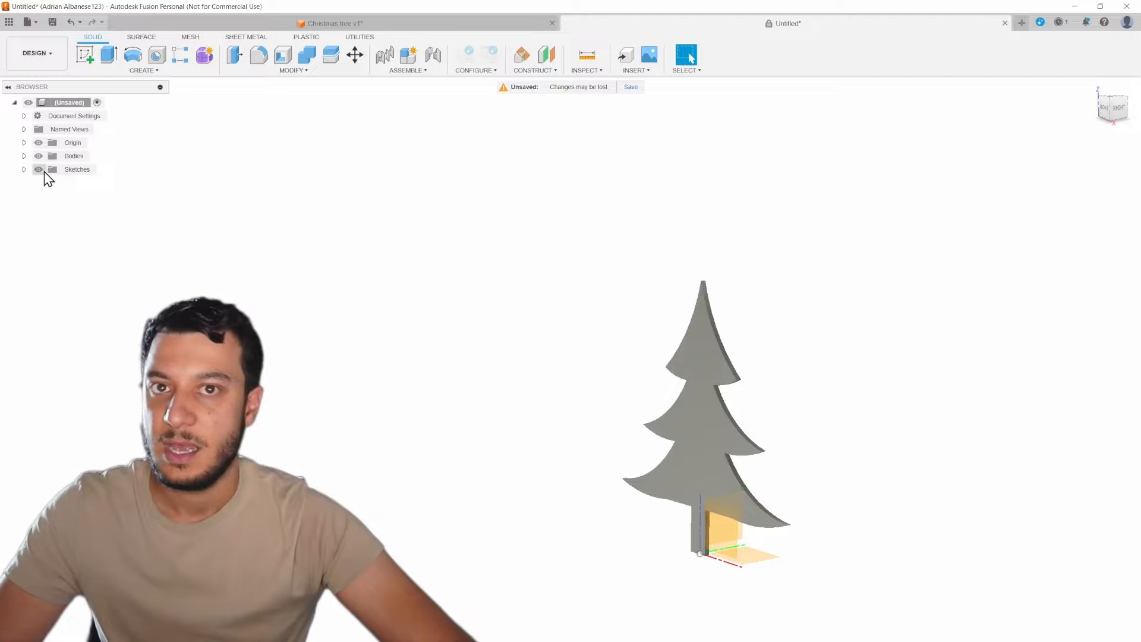
{"action": "left_click", "coordinate": [38, 143]}
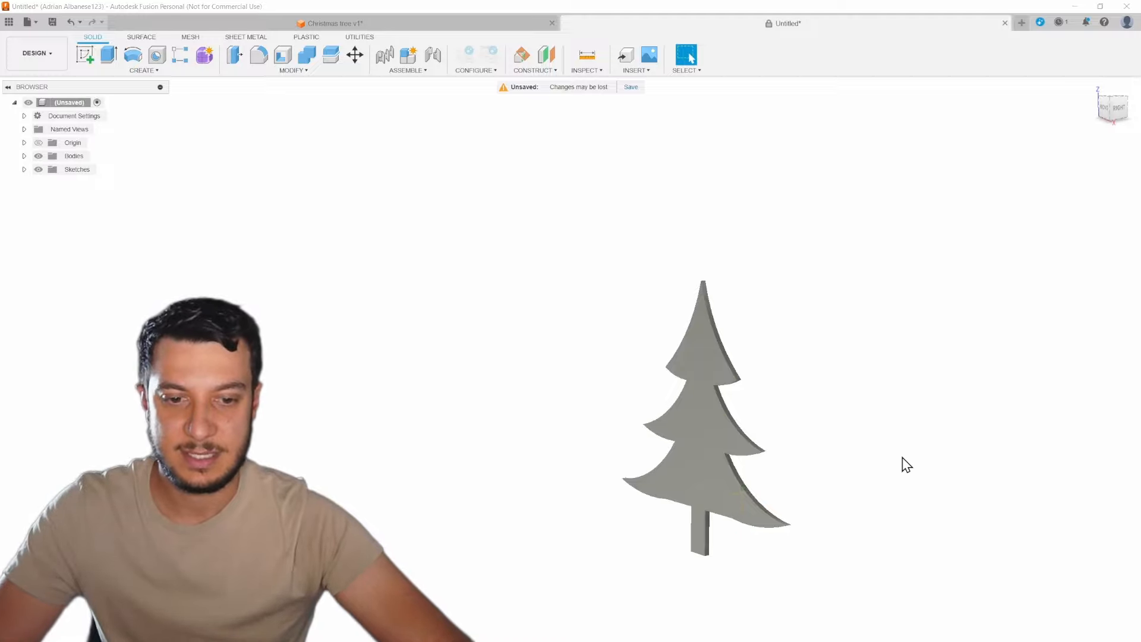
Rename the extruded tree body as Tree Side A
{"action": "scroll", "coordinate": [842, 503], "scroll_direction": "up", "scroll_amount": 4}
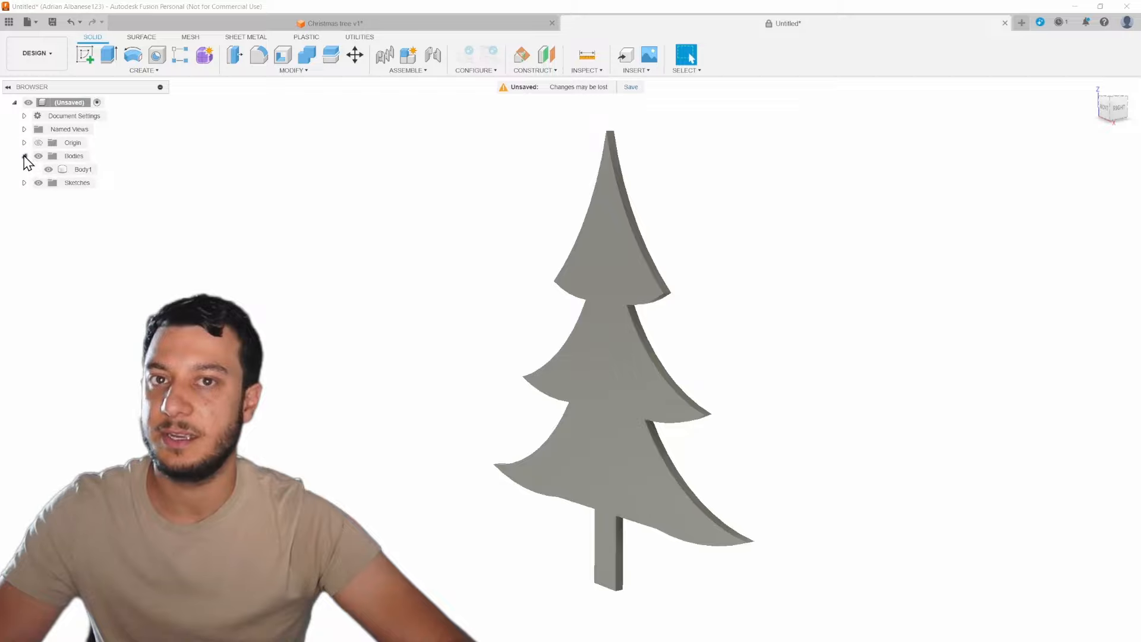
{"action": "left_click", "coordinate": [82, 171]}
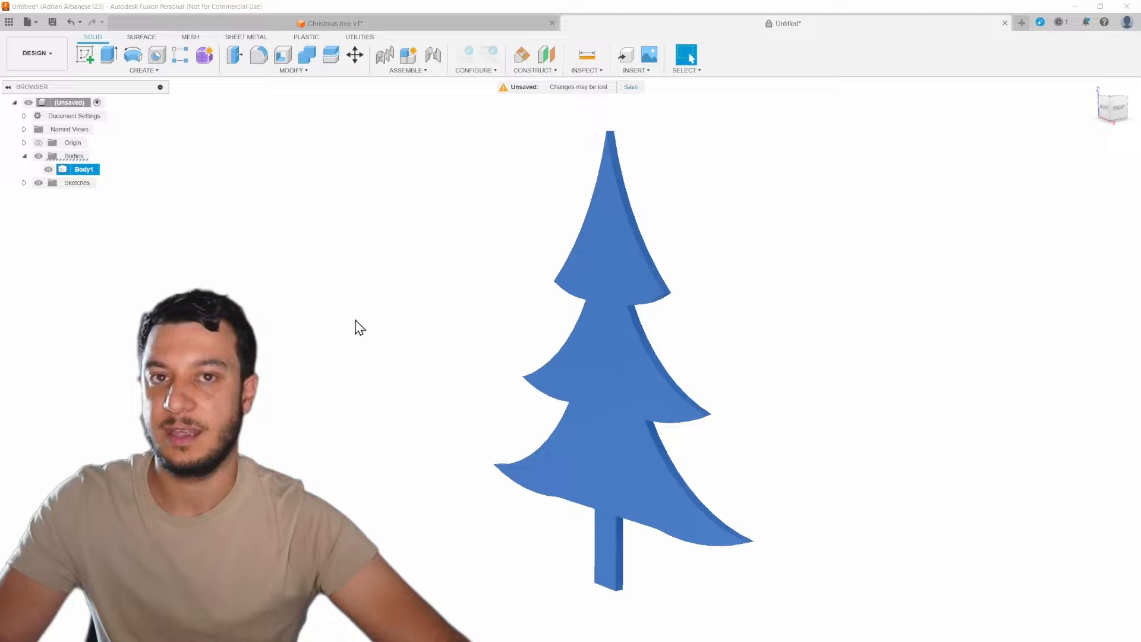
{"action": "right_click", "coordinate": [82, 170]}
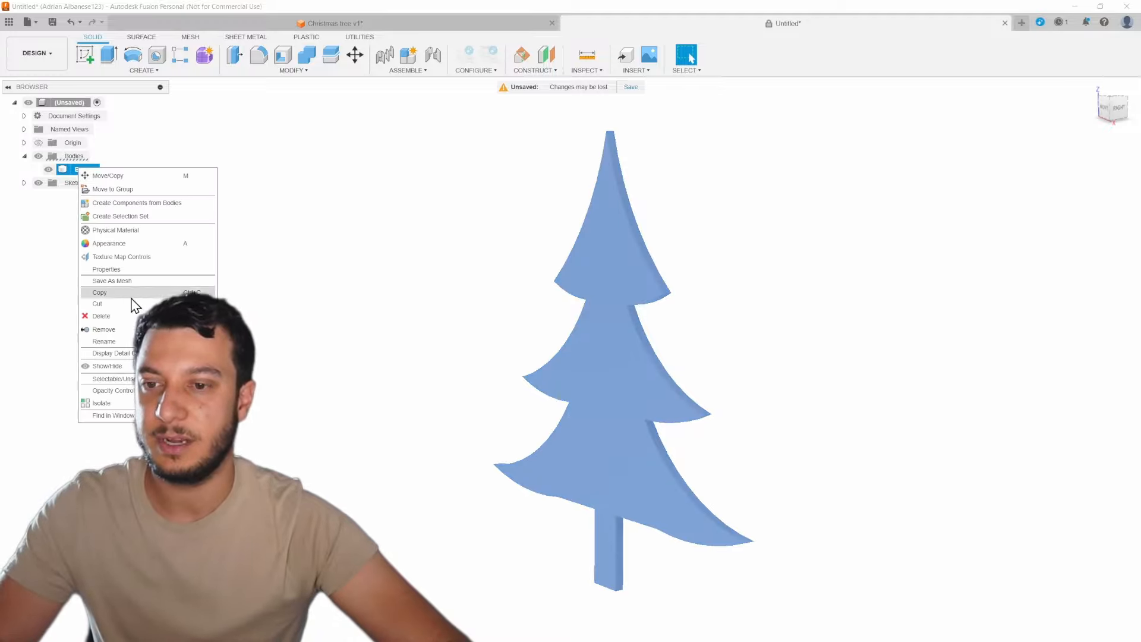
{"action": "left_click", "coordinate": [117, 342]}
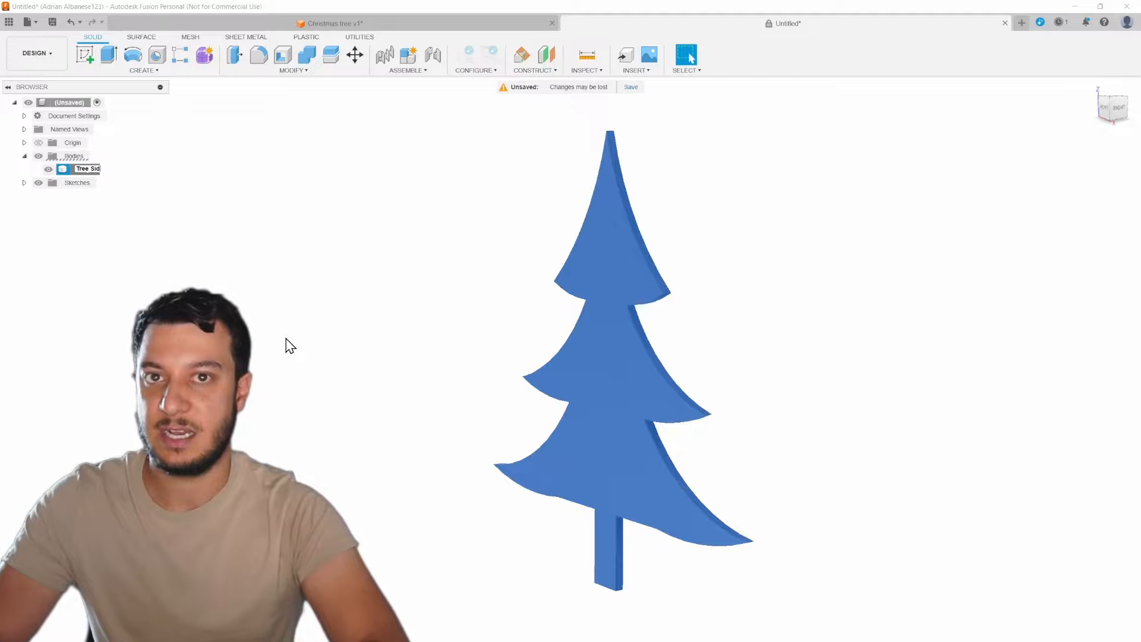
{"action": "key", "text": "Return"}
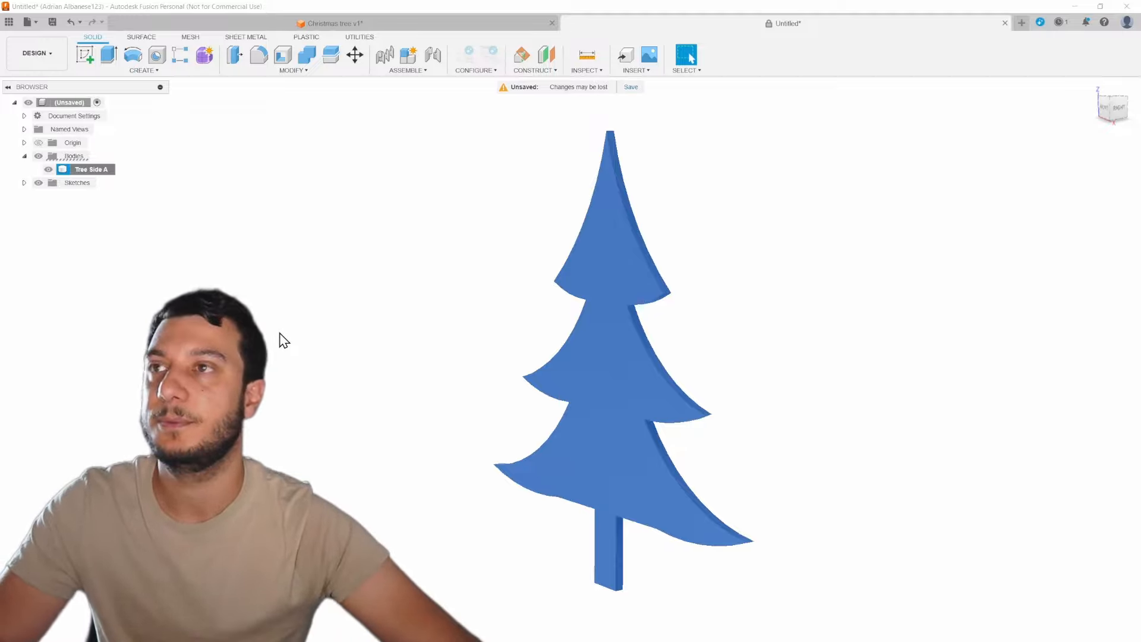
Duplicate the Tree Side A body by copying it and pasting the copy into the design's bodies
{"action": "right_click", "coordinate": [100, 176]}
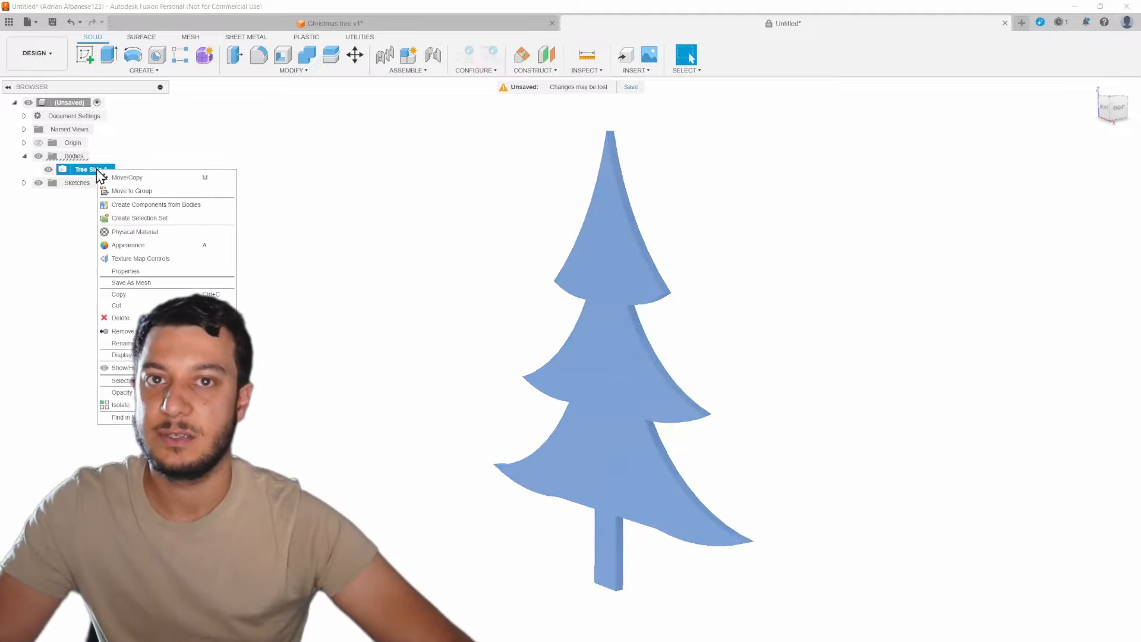
{"action": "left_click", "coordinate": [139, 295]}
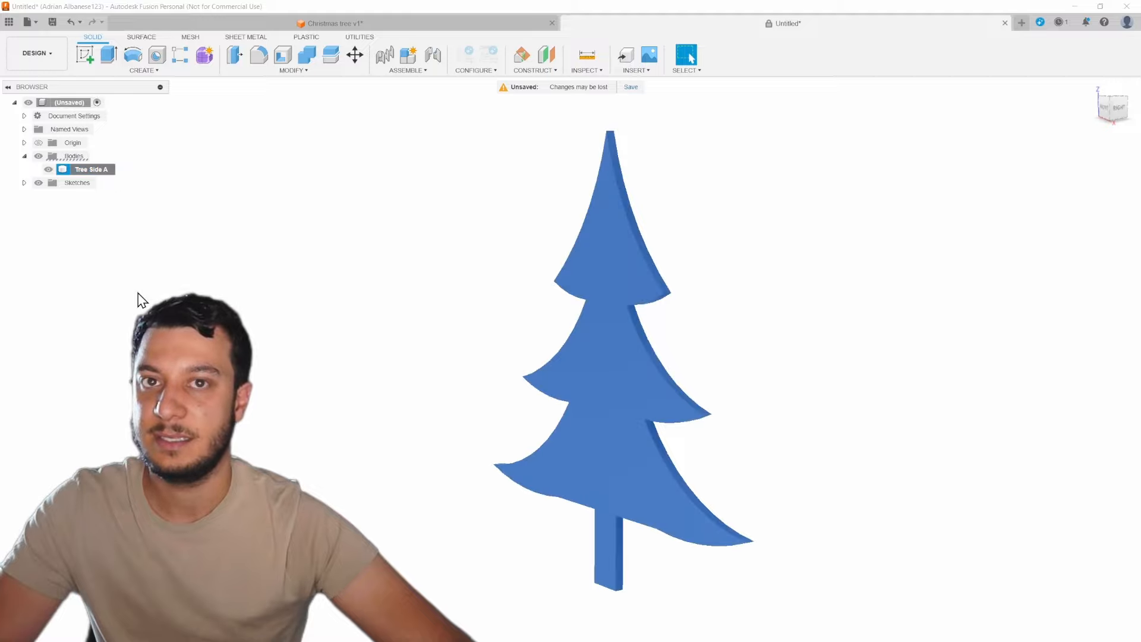
{"action": "right_click", "coordinate": [70, 156]}
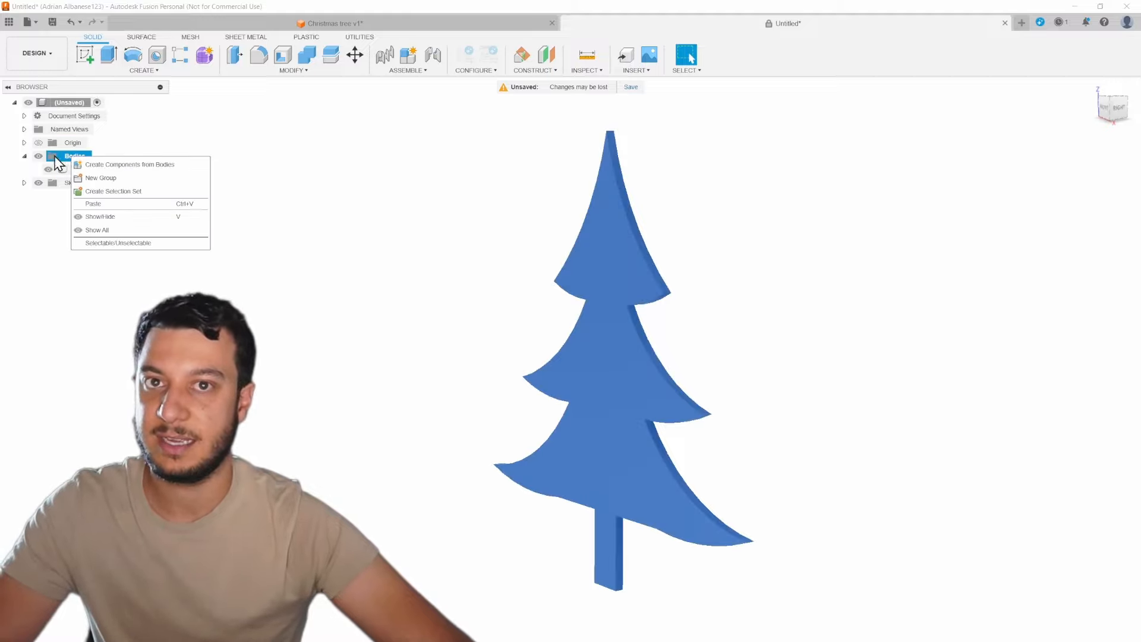
{"action": "left_click", "coordinate": [105, 205]}
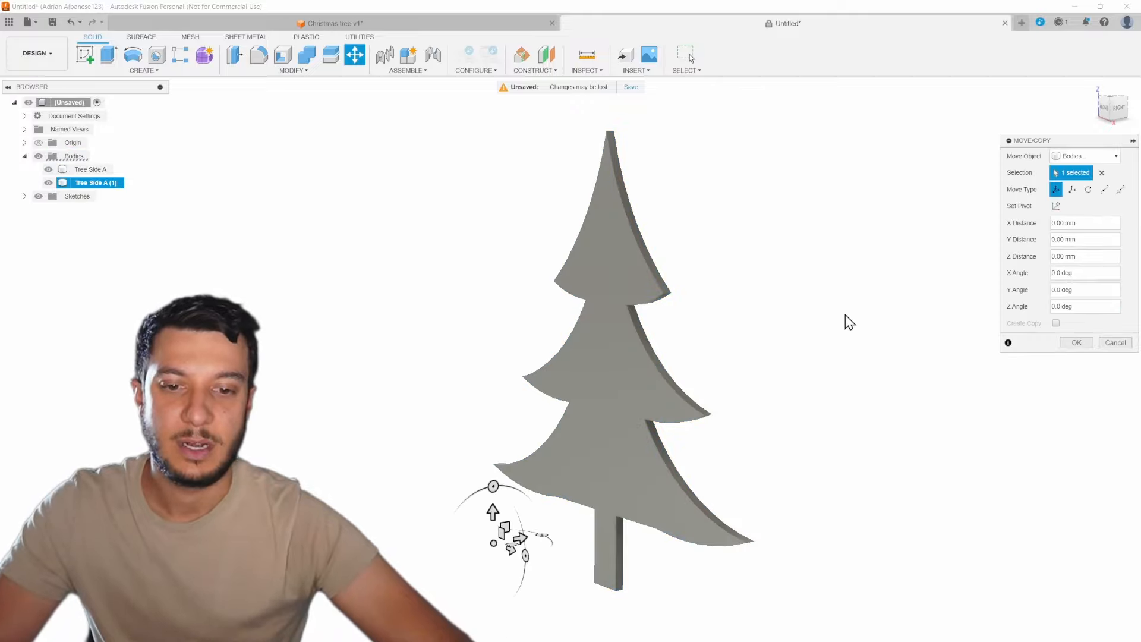
Set the move pivot of the copied tree body to the centre of the trunk's bottom face
{"action": "mouse_move", "coordinate": [777, 349]}
{"action": "middle_mouse_down", "text": "shift"}
{"action": "mouse_move", "coordinate": [815, 385]}
{"action": "mouse_move", "coordinate": [785, 355]}
{"action": "middle_mouse_up", "text": "shift"}
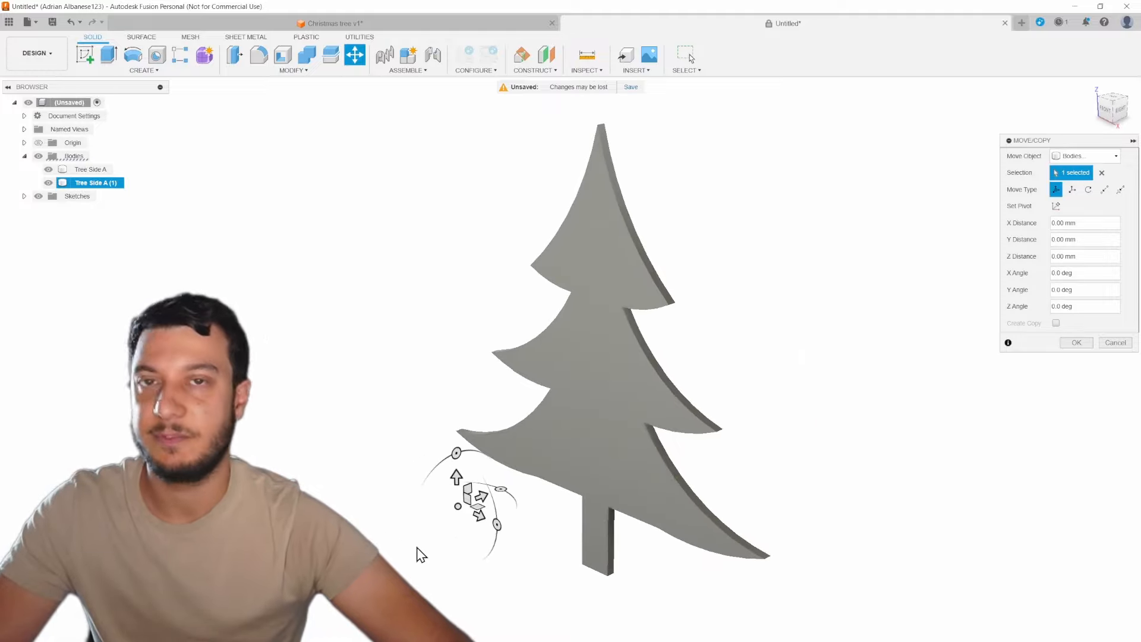
{"action": "middle_click_drag", "start_coordinate": [547, 560], "coordinate": [711, 408]}
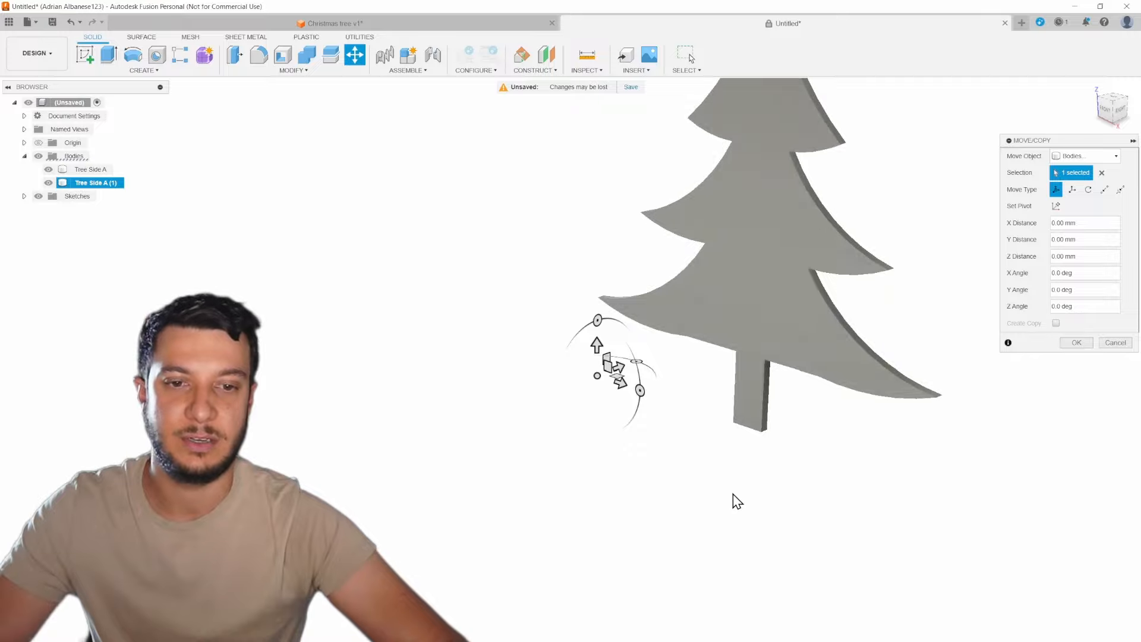
{"action": "middle_click_drag", "start_coordinate": [792, 231], "coordinate": [643, 299]}
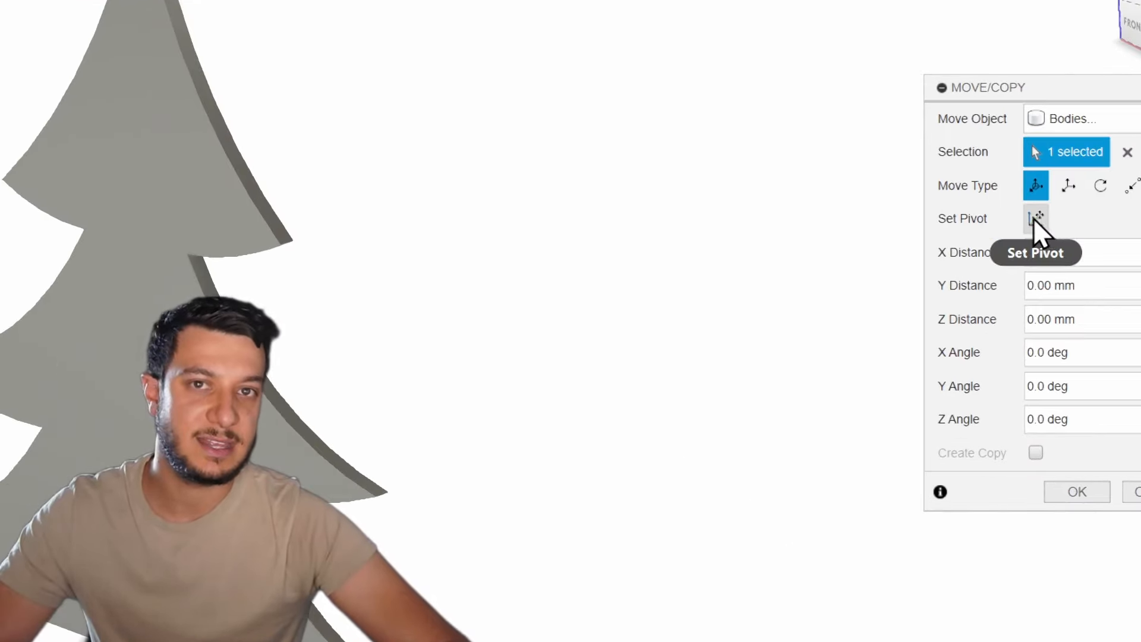
{"action": "left_click", "coordinate": [1036, 218]}
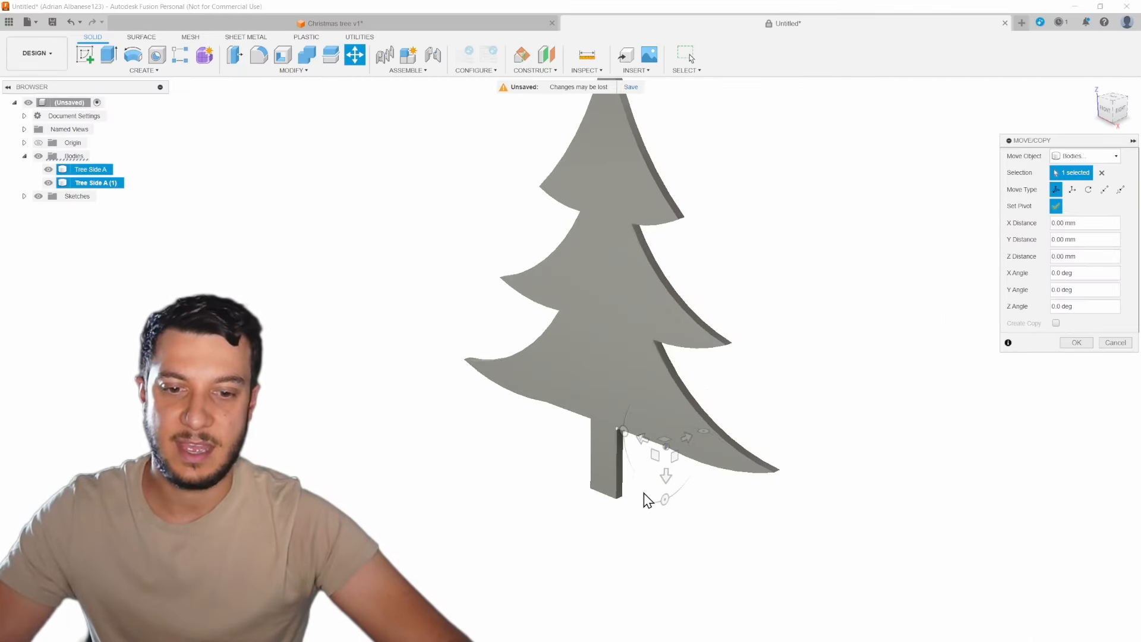
{"action": "middle_click_drag", "start_coordinate": [644, 494], "coordinate": [651, 382], "text": "shift"}
{"action": "scroll", "coordinate": [624, 386], "scroll_direction": "up", "scroll_amount": 6}
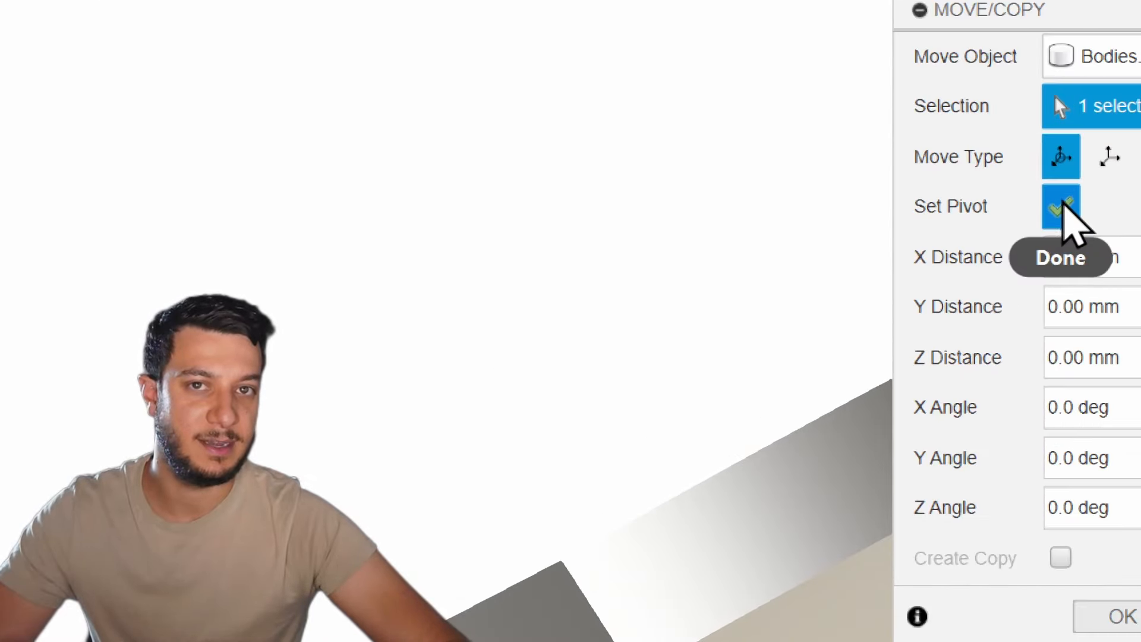
{"action": "left_click", "coordinate": [1061, 205]}
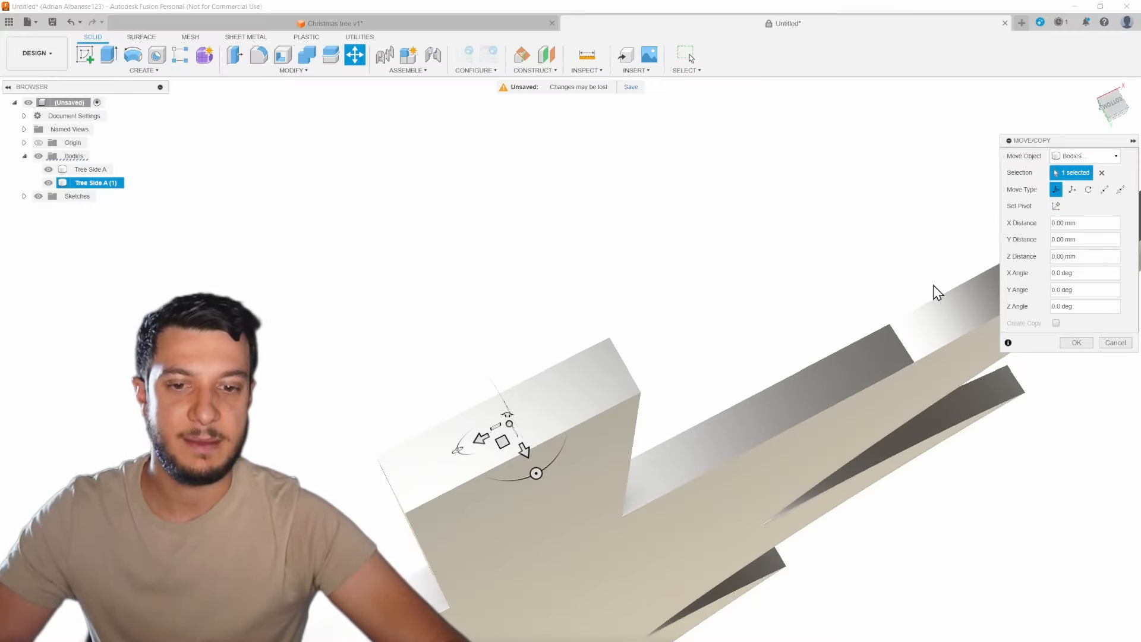
Rotate the copied tree body 90 degrees about the vertical axis through the trunk's centre
{"action": "middle_click_drag", "start_coordinate": [595, 267], "coordinate": [611, 395], "text": "shift"}
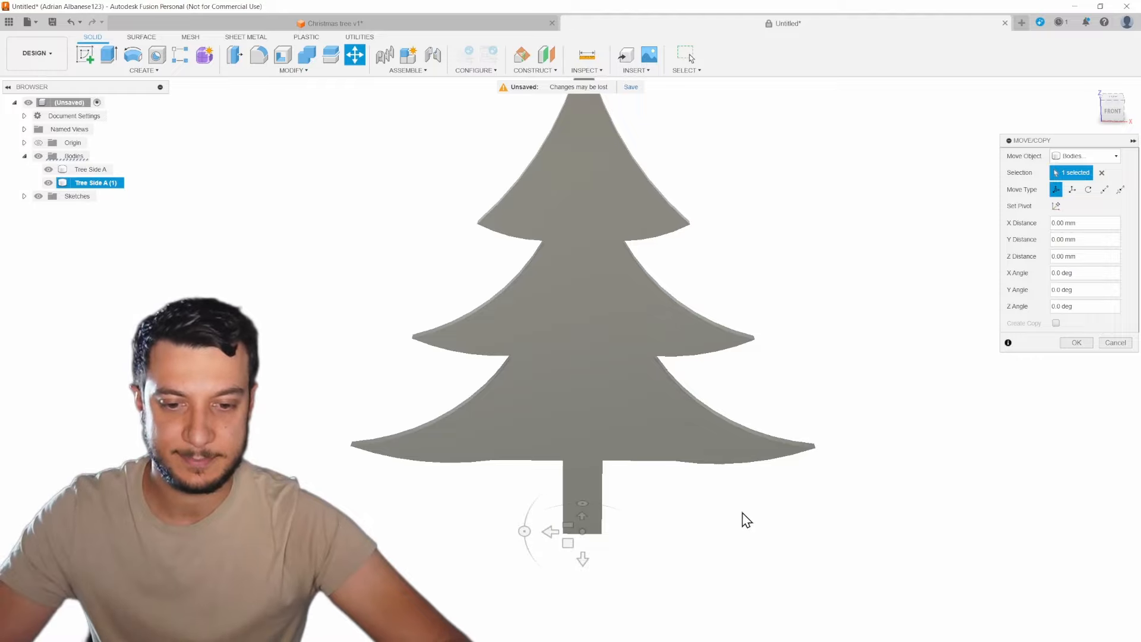
{"action": "middle_click_drag", "start_coordinate": [747, 520], "coordinate": [708, 516], "text": "shift"}
{"action": "left_click_drag", "start_coordinate": [645, 451], "coordinate": [644, 502]}
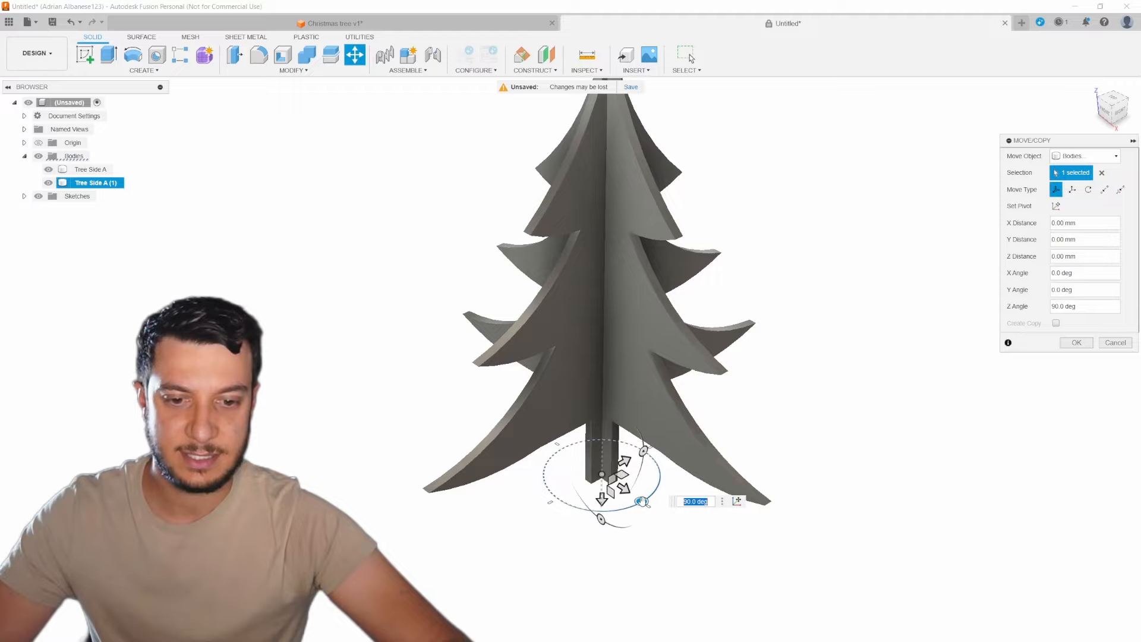
{"action": "key", "text": "Return"}
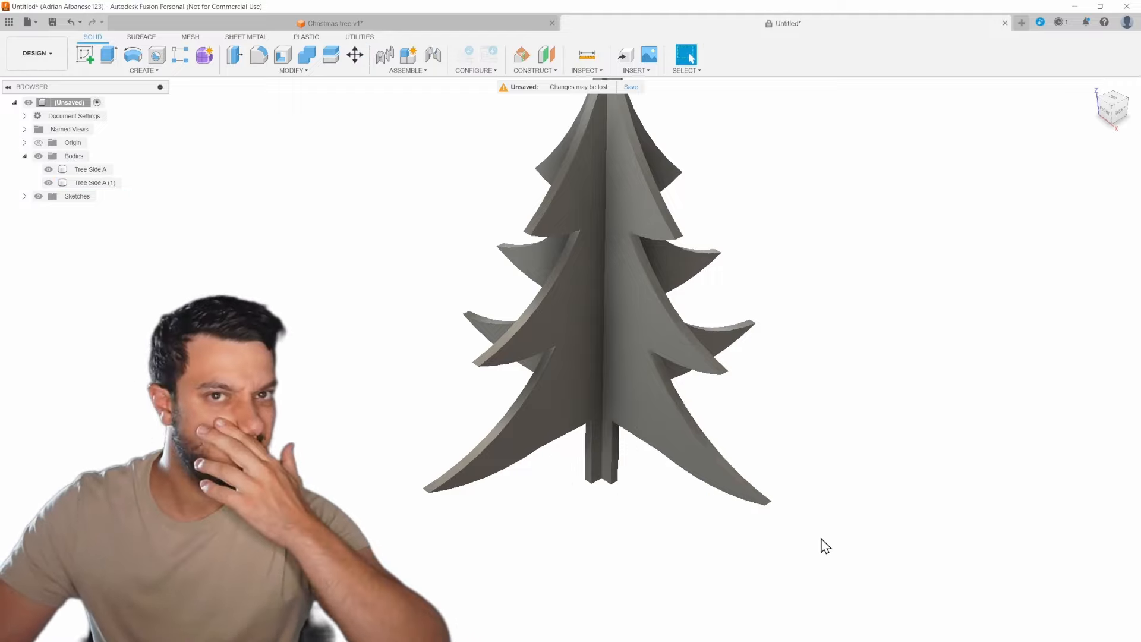
Rename the rotated tree copy as Tree Side B
{"action": "left_click", "coordinate": [95, 182]}
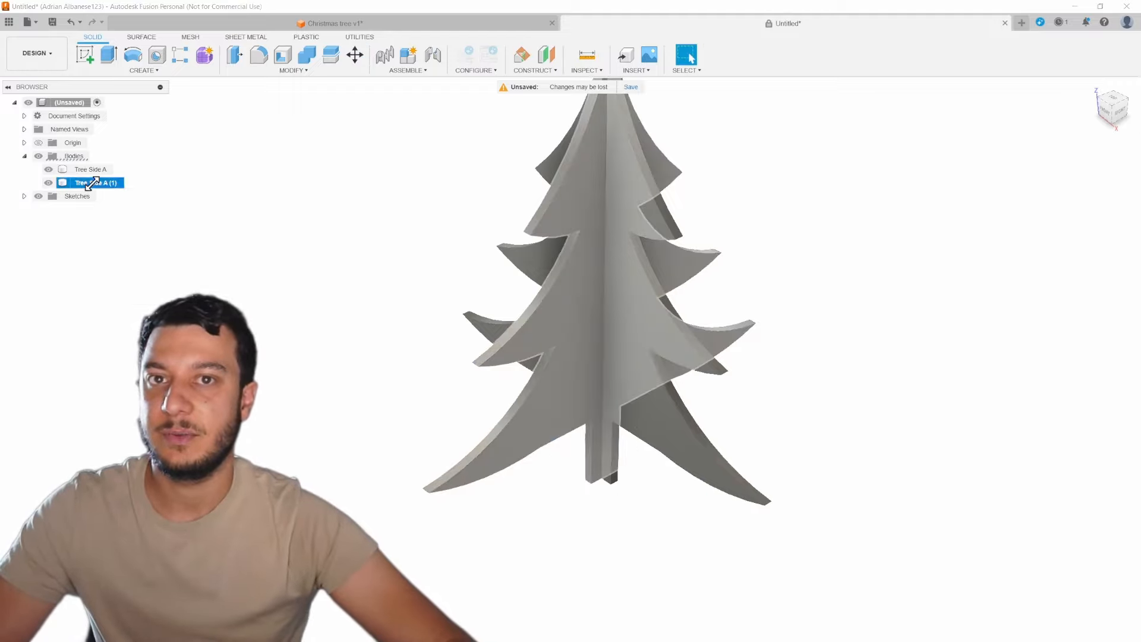
{"action": "right_click", "coordinate": [95, 184]}
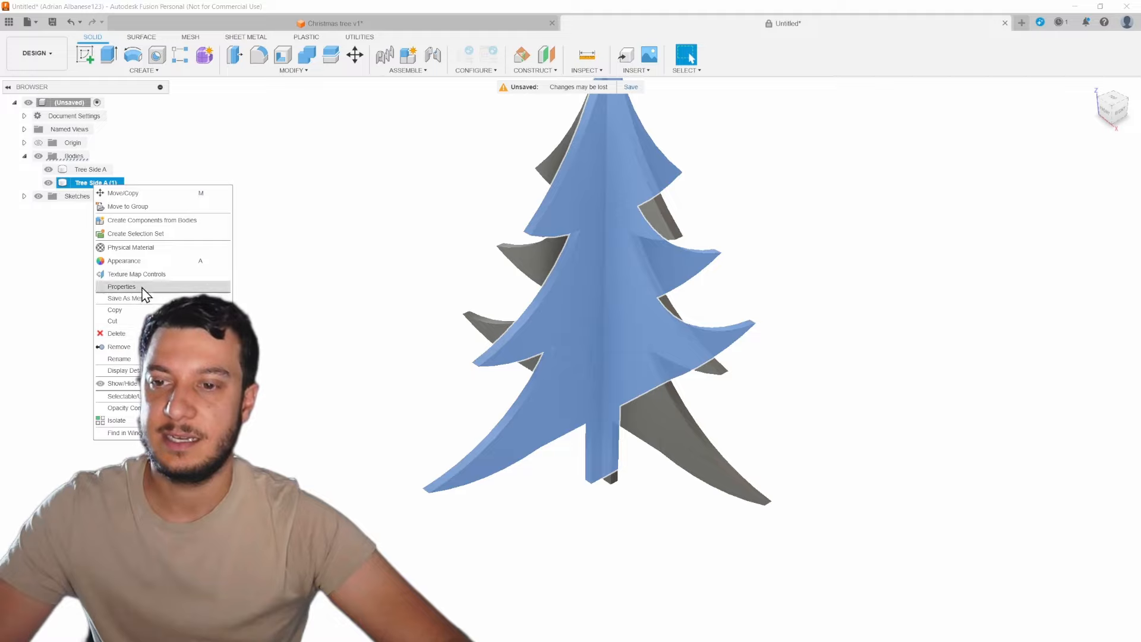
{"action": "left_click", "coordinate": [122, 359]}
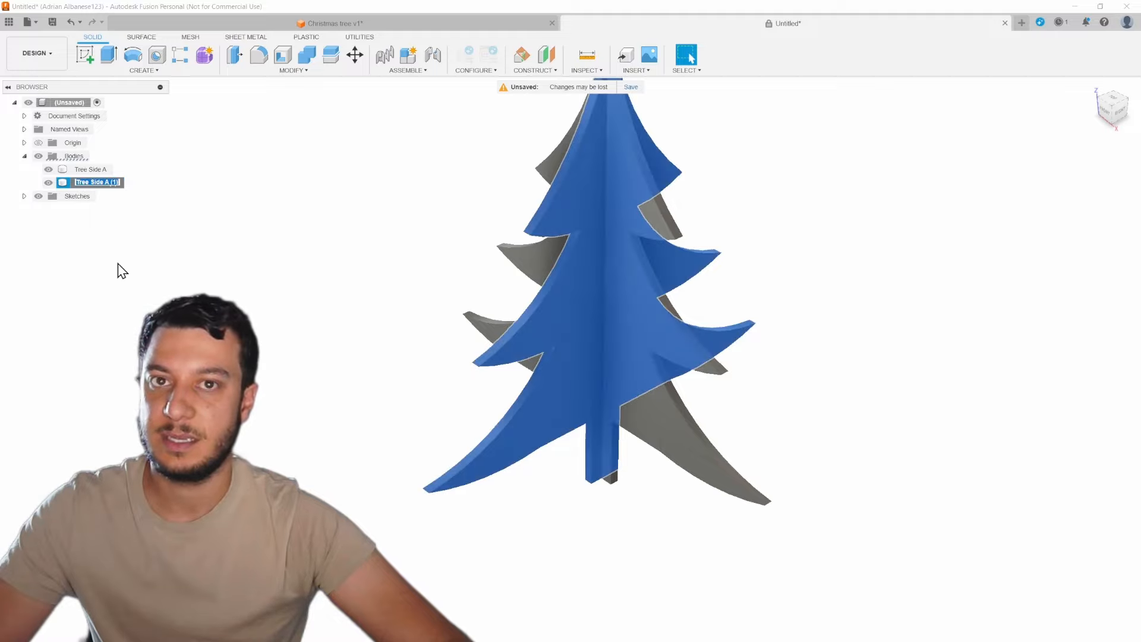
{"action": "key", "text": "Right"}
{"action": "key", "text": "BackSpace"}
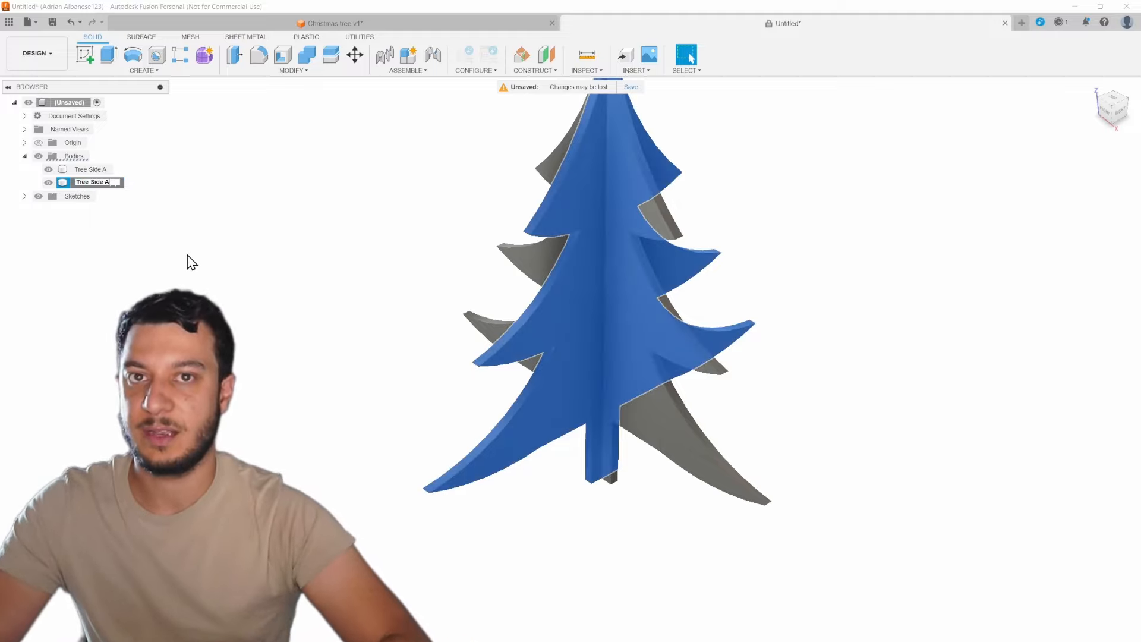
{"action": "key", "text": "Return"}
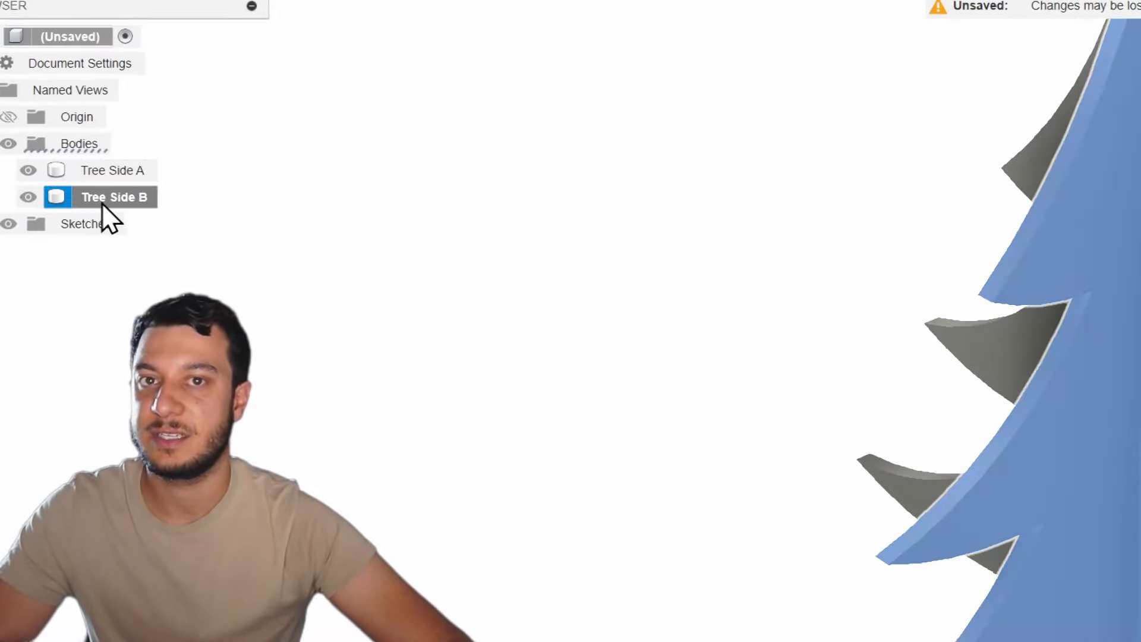
{"action": "left_click", "coordinate": [558, 366]}
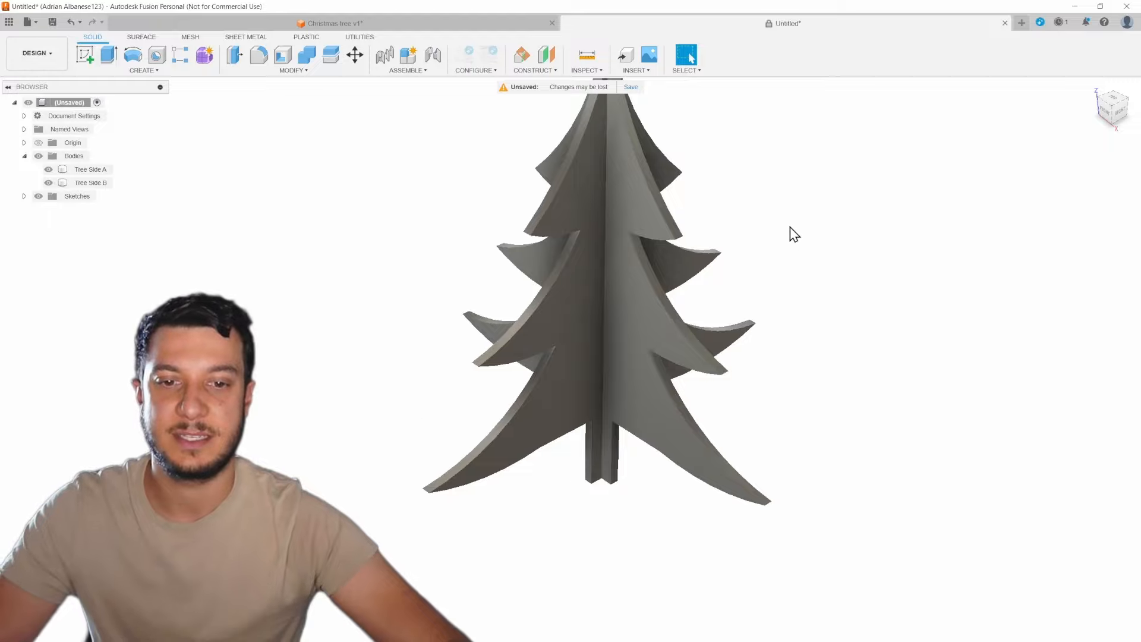
Add the Paint - Enamel Glossy (Green) and Paint - Enamel Glossy (Red) appearances to the design
{"action": "middle_click_drag", "start_coordinate": [793, 235], "coordinate": [804, 315]}
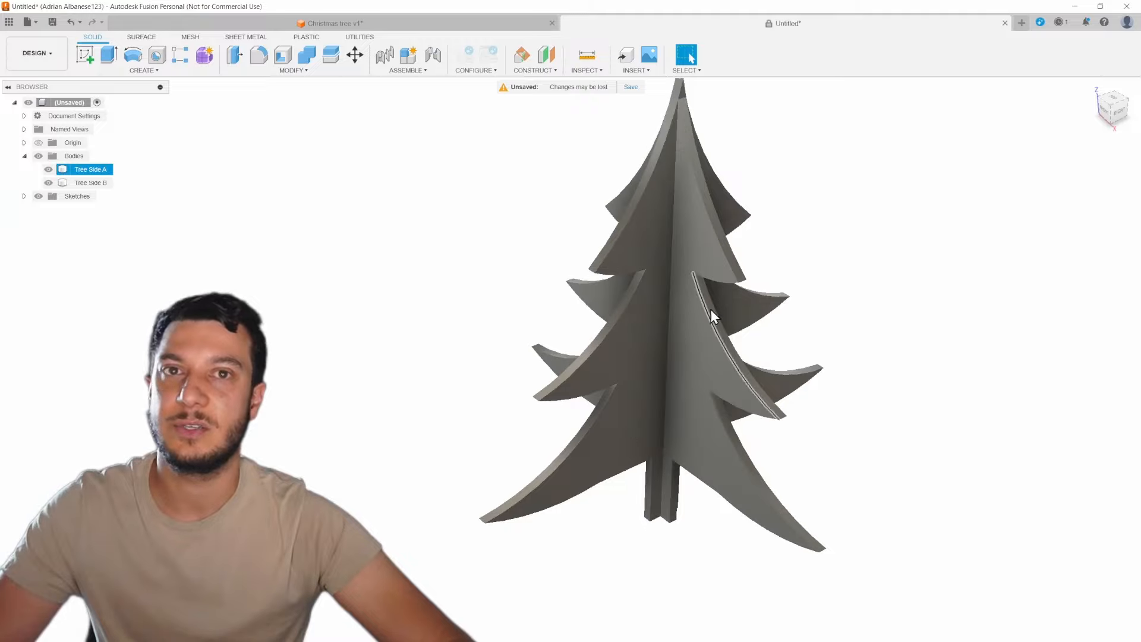
{"action": "middle_click_drag", "start_coordinate": [858, 220], "coordinate": [834, 254]}
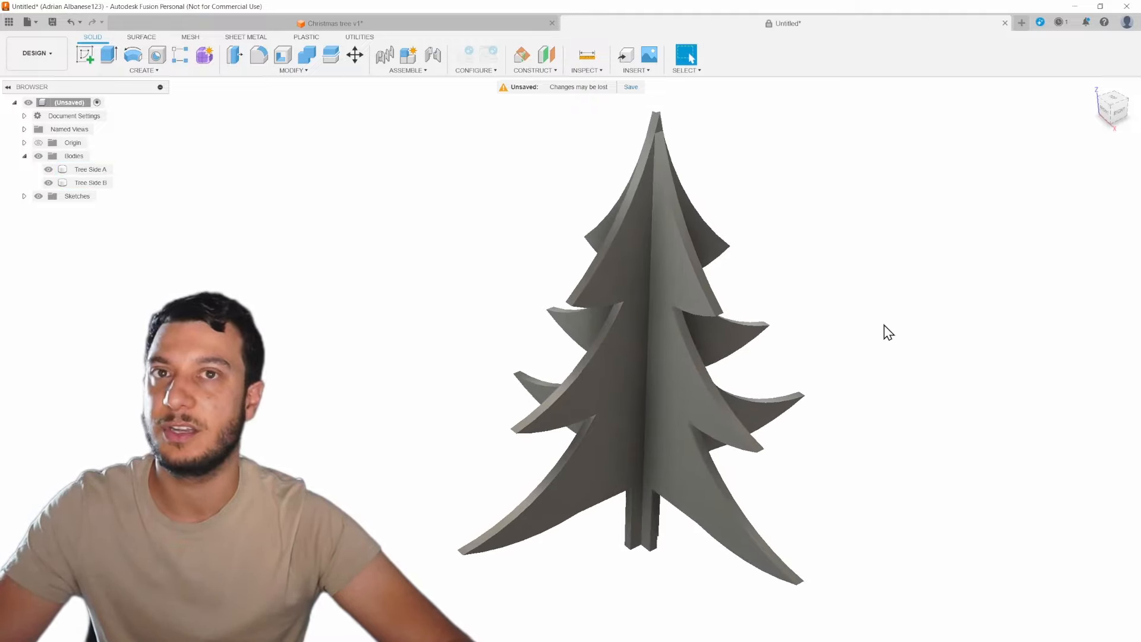
{"action": "key", "text": "a"}
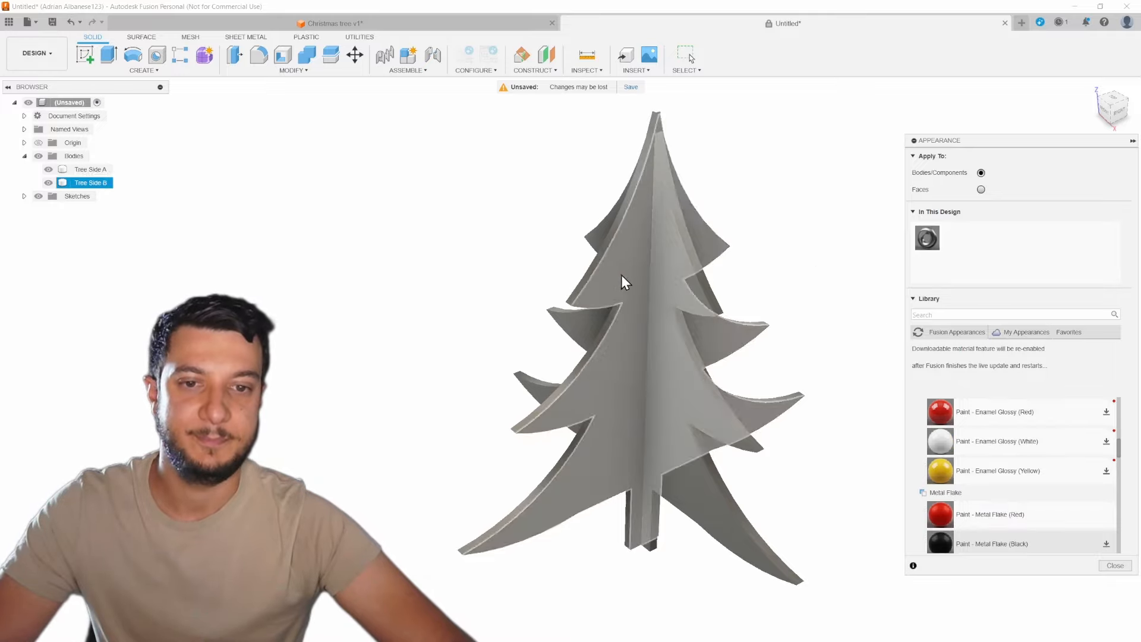
{"action": "left_click", "coordinate": [689, 291]}
{"action": "left_click", "coordinate": [869, 313]}
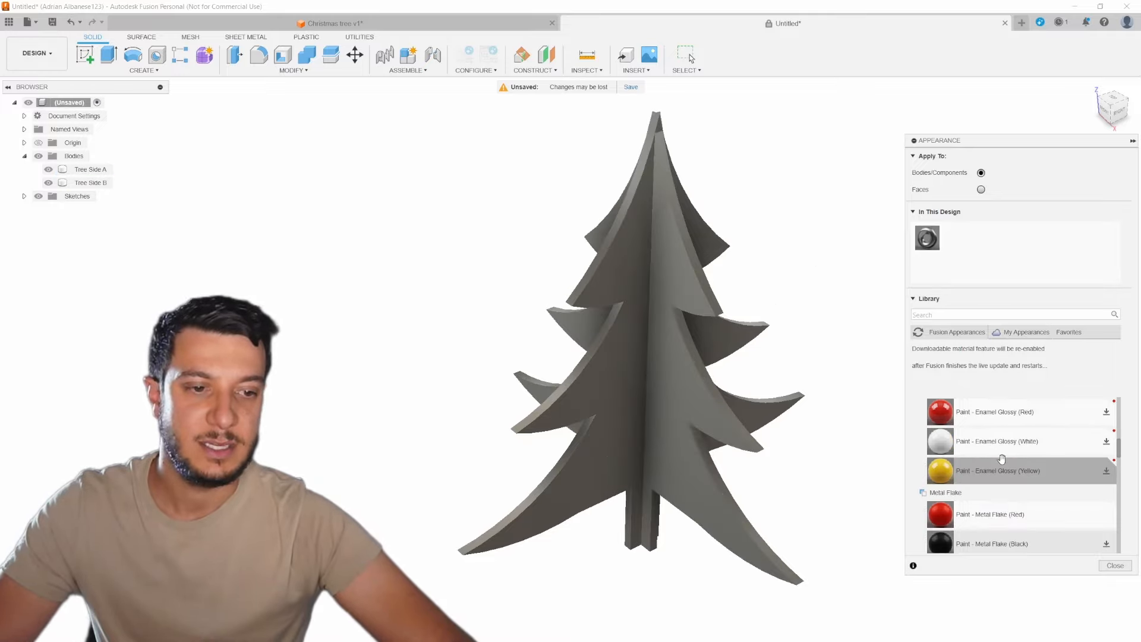
{"action": "scroll", "coordinate": [1003, 459], "scroll_direction": "up", "scroll_amount": 3}
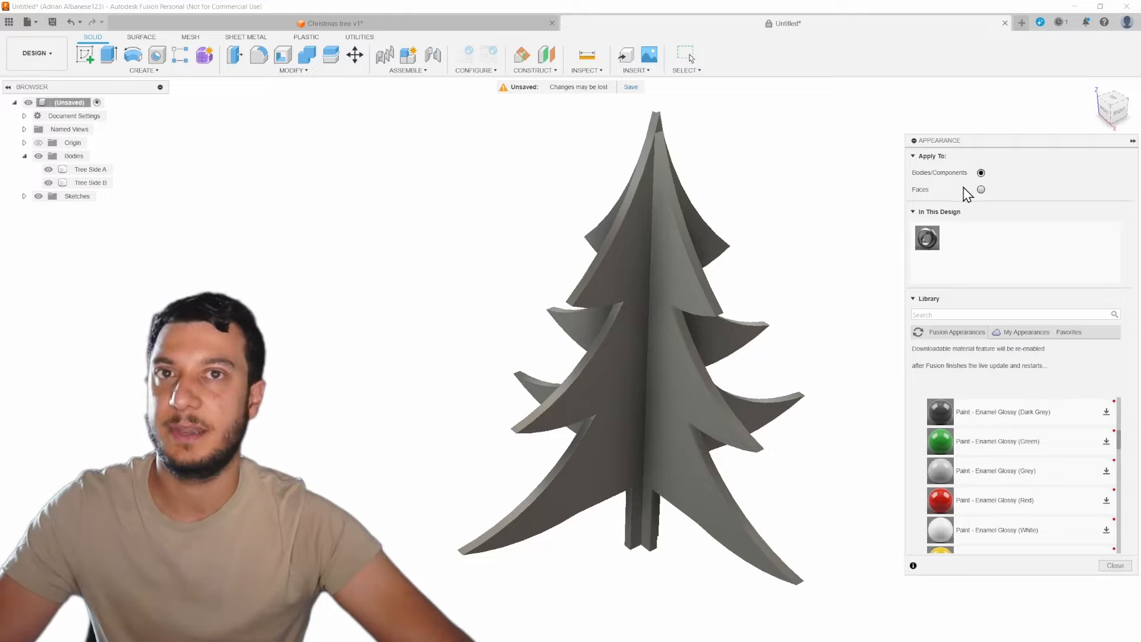
{"action": "left_click_drag", "start_coordinate": [978, 446], "coordinate": [999, 252]}
{"action": "left_click_drag", "start_coordinate": [987, 497], "coordinate": [1011, 280]}
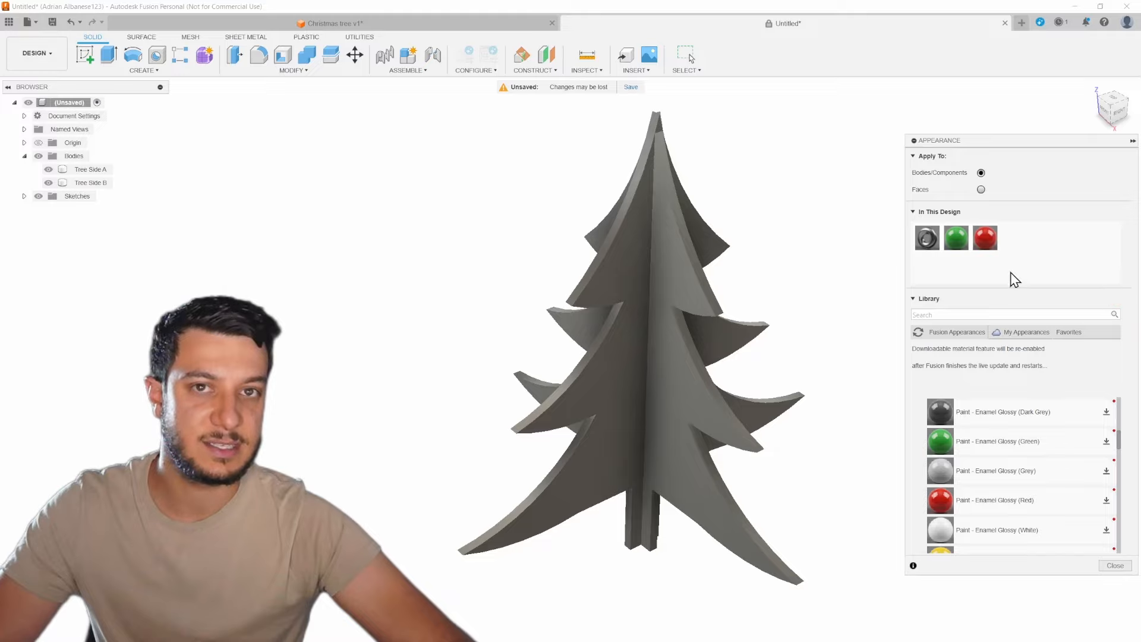
Apply the glossy green appearance to Tree Side A and the glossy red appearance to Tree Side B
{"action": "left_click_drag", "start_coordinate": [956, 238], "coordinate": [666, 374]}
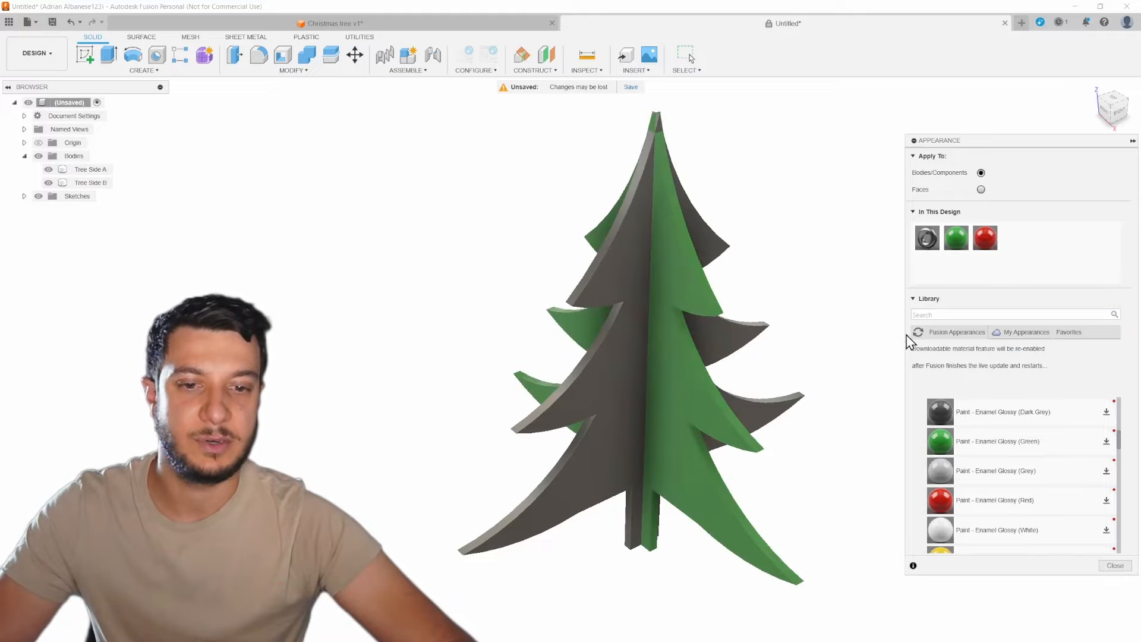
{"action": "left_click_drag", "start_coordinate": [985, 238], "coordinate": [600, 381]}
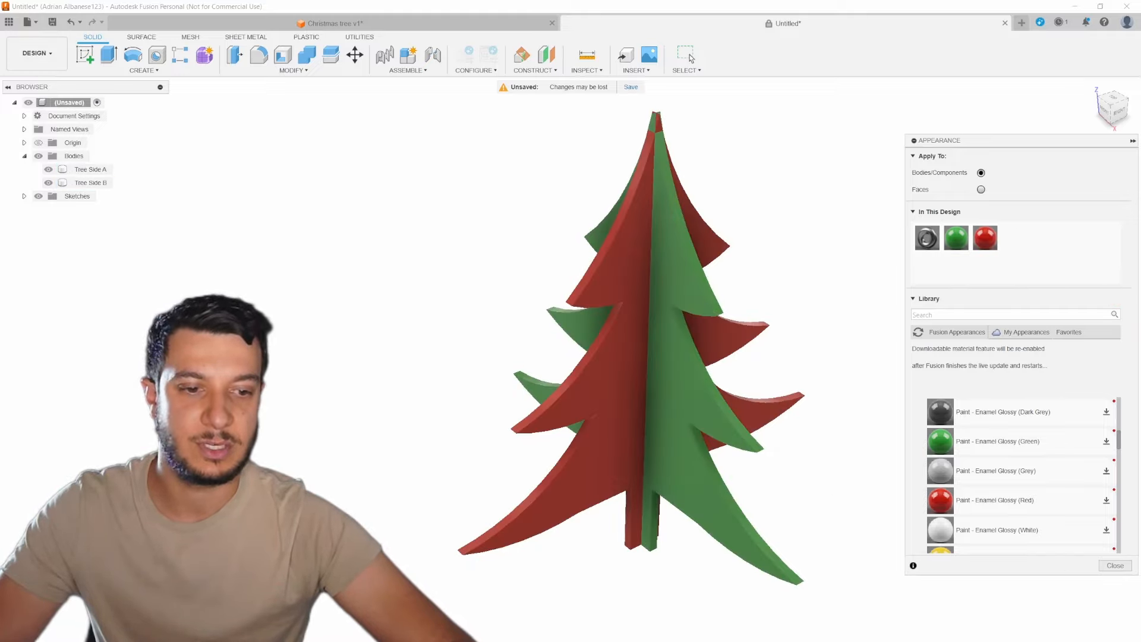
{"action": "left_click", "coordinate": [1115, 566]}
Sketch a 50 mm diameter circle on the plane at the bottom of the trunks, centred on the origin
{"action": "middle_click_drag", "start_coordinate": [894, 399], "coordinate": [877, 418], "text": "shift"}
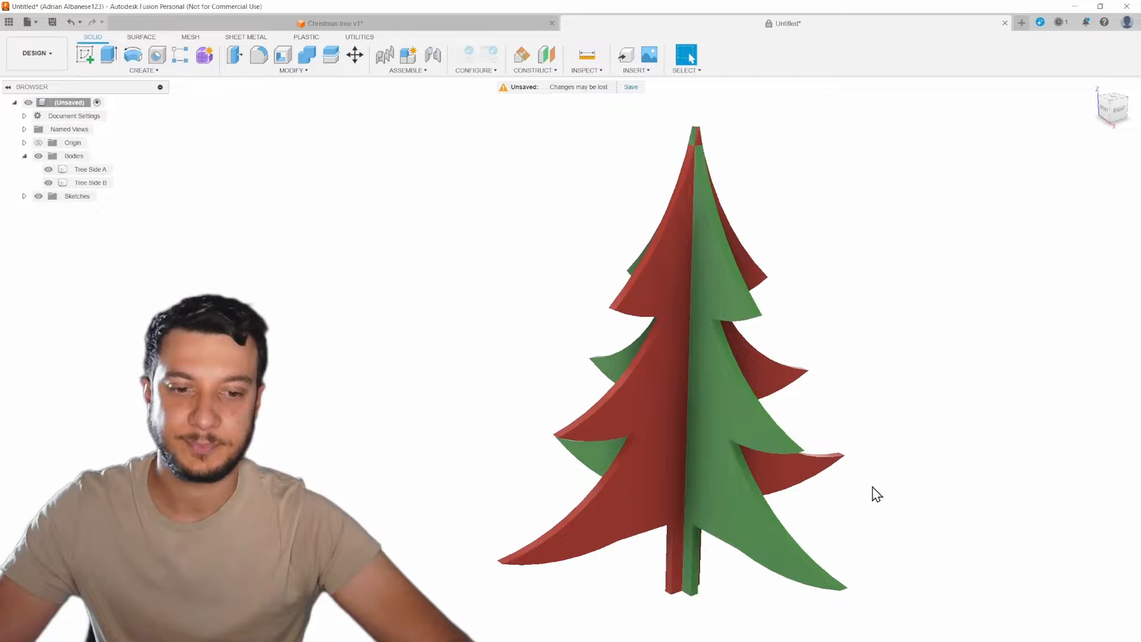
{"action": "middle_click_drag", "start_coordinate": [885, 544], "coordinate": [941, 471], "text": "shift"}
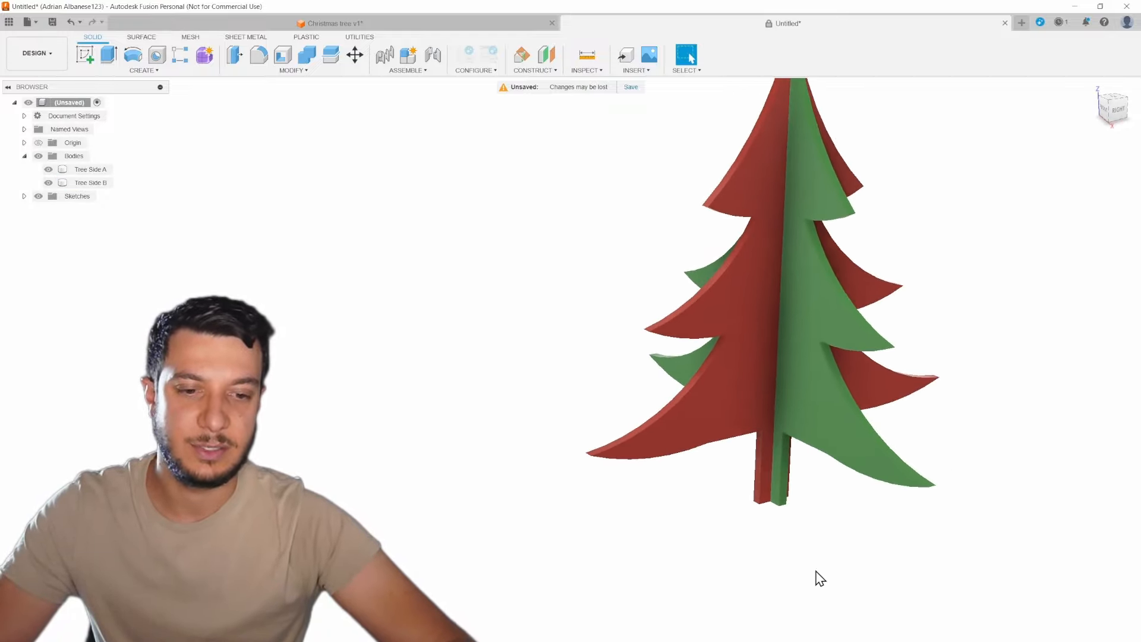
{"action": "middle_click_drag", "start_coordinate": [783, 518], "coordinate": [847, 364], "text": "shift"}
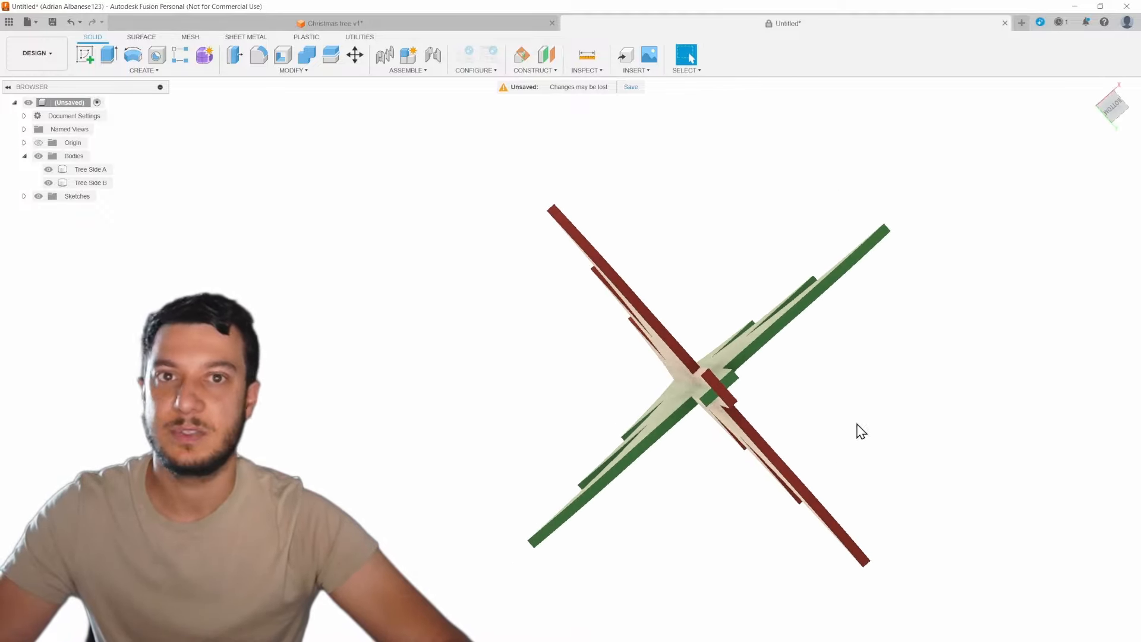
{"action": "scroll", "coordinate": [704, 385], "scroll_direction": "up", "scroll_amount": 3}
{"action": "scroll", "coordinate": [705, 387], "scroll_direction": "up", "scroll_amount": 2}
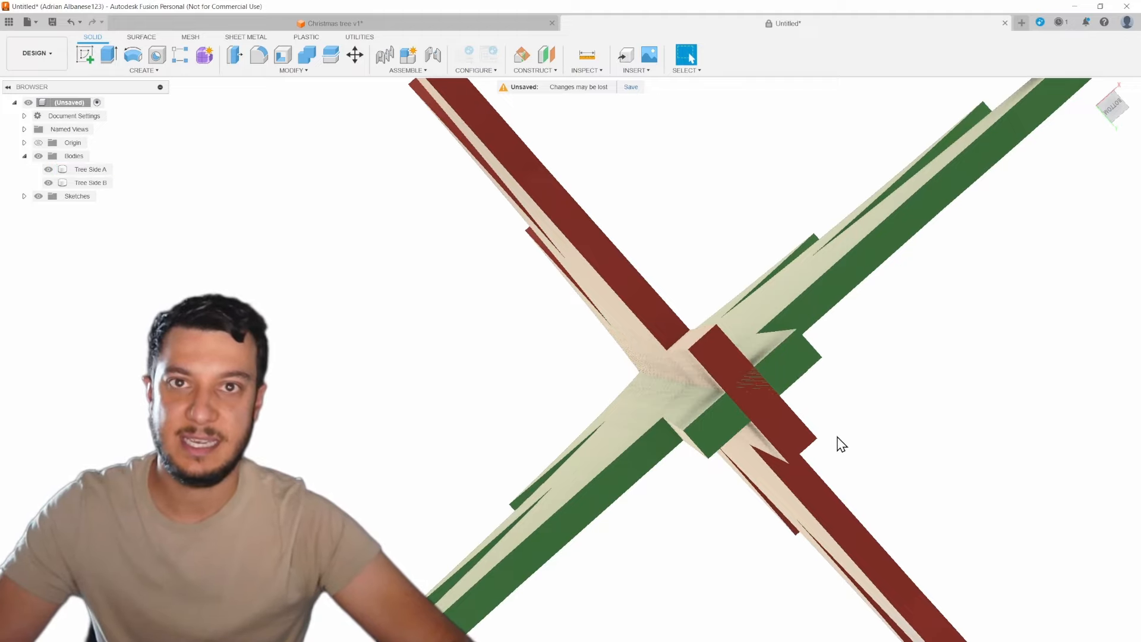
{"action": "key", "text": "r"}
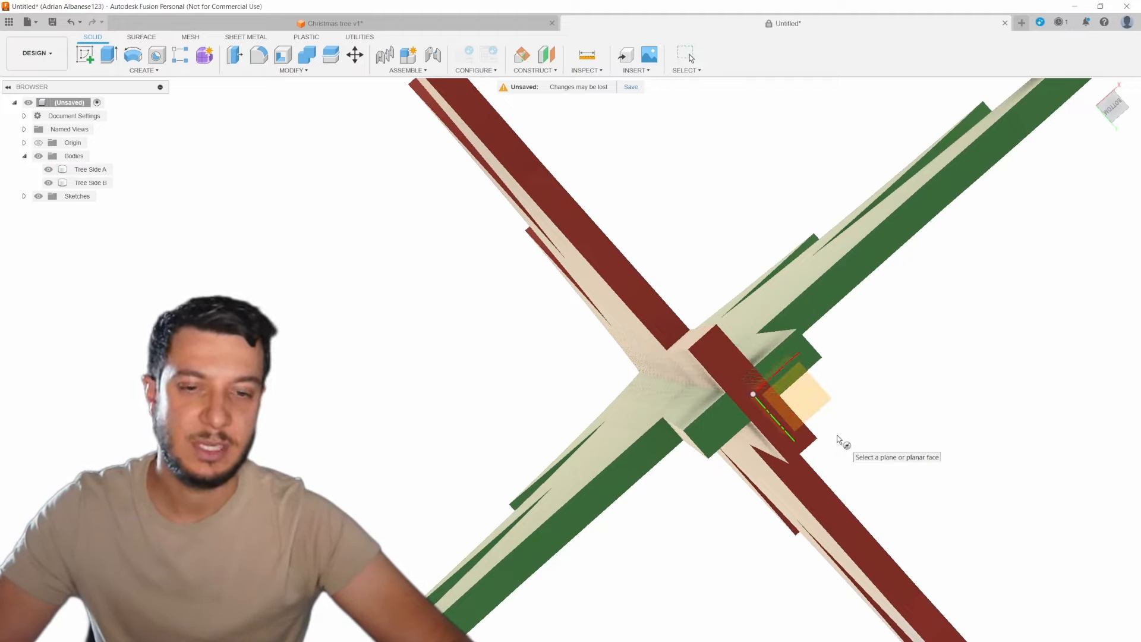
{"action": "left_click", "coordinate": [834, 438]}
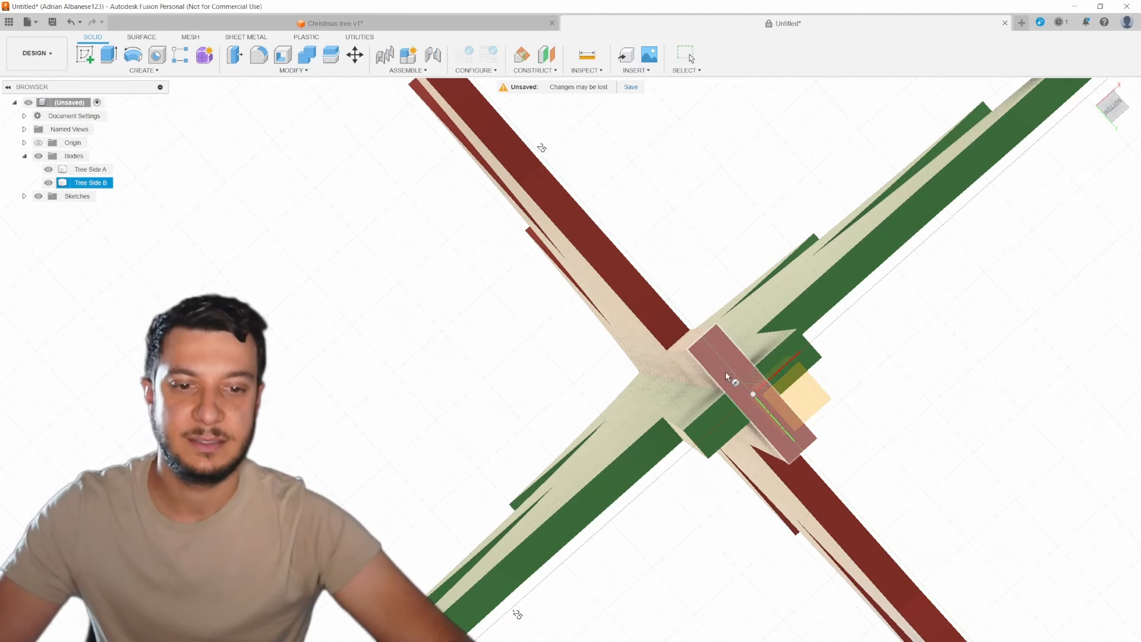
{"action": "left_click", "coordinate": [790, 393]}
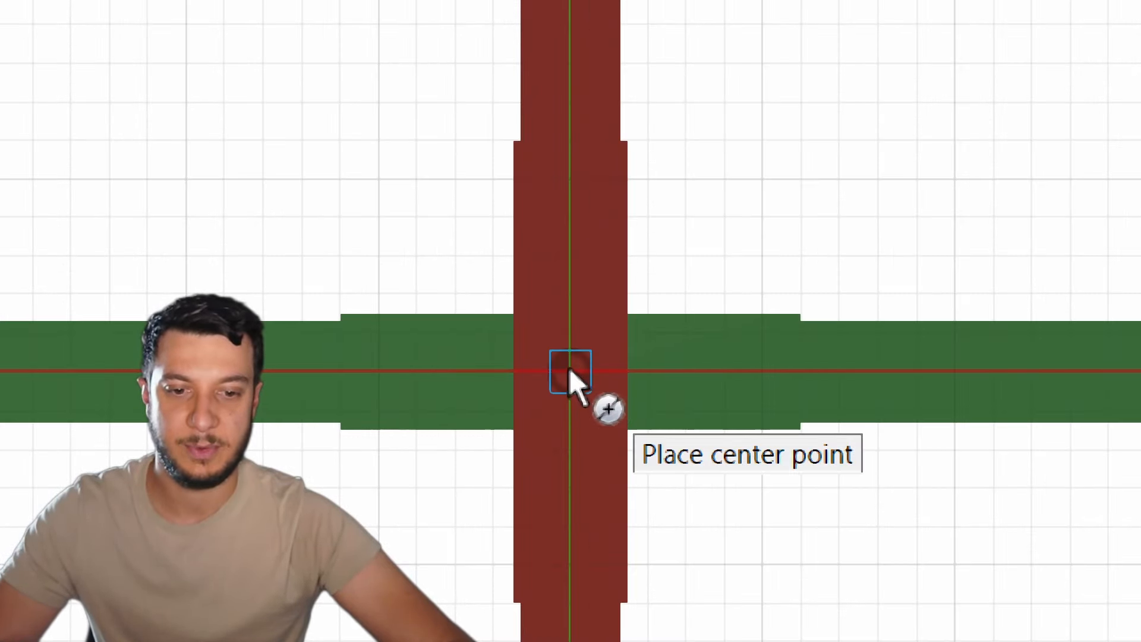
{"action": "left_click", "coordinate": [570, 369]}
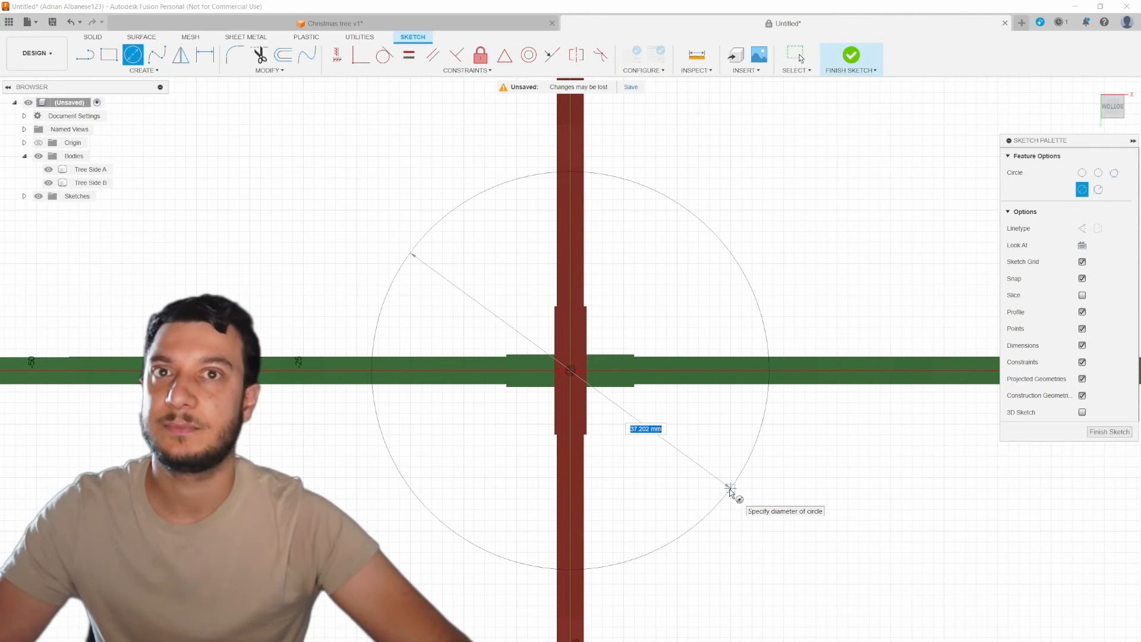
{"action": "type", "text": "50"}
{"action": "key", "text": "Tab"}
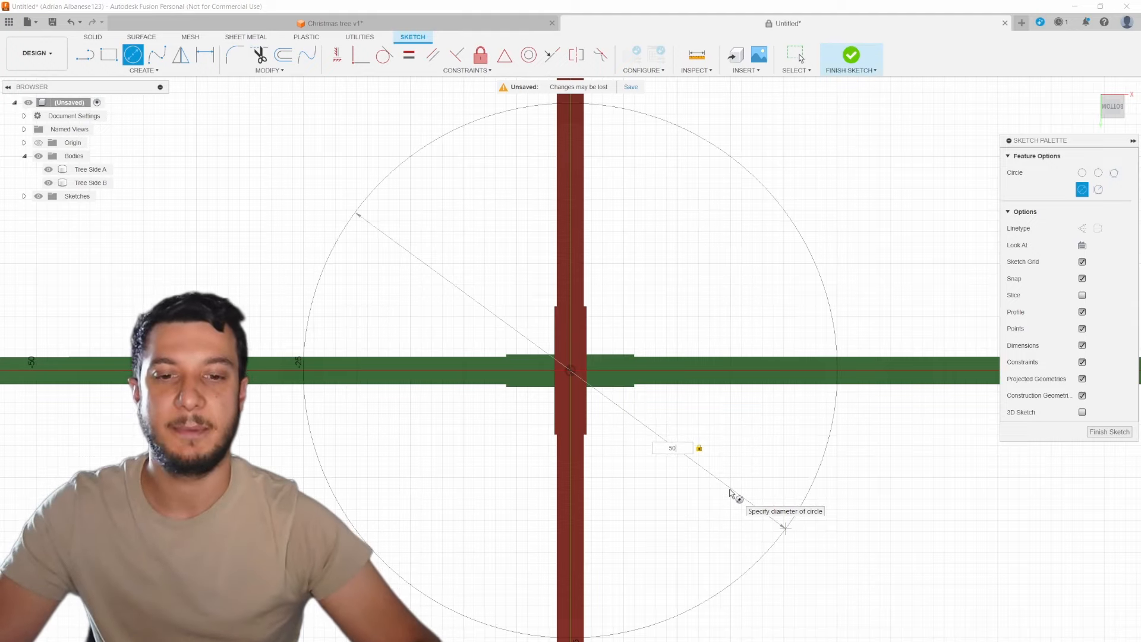
{"action": "key", "text": "Return"}
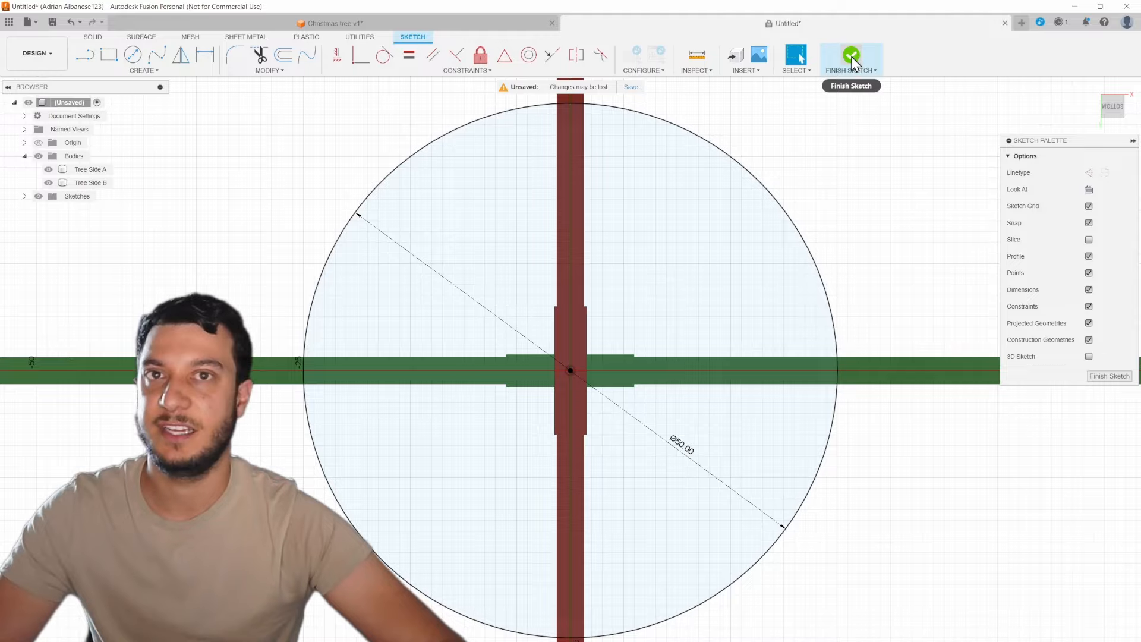
{"action": "left_click", "coordinate": [851, 57]}
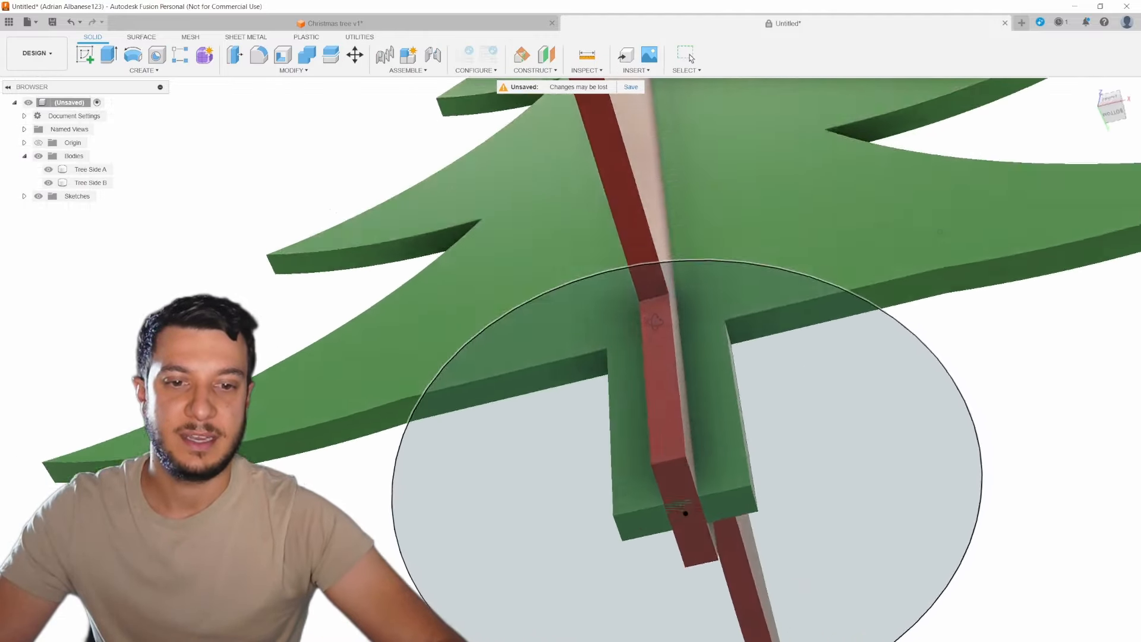
Extrude the circle 3 mm upward around the trunks as a new body for the base
{"action": "middle_click_drag", "start_coordinate": [654, 322], "coordinate": [671, 356], "text": "shift"}
{"action": "middle_click_drag", "start_coordinate": [571, 463], "coordinate": [549, 275]}
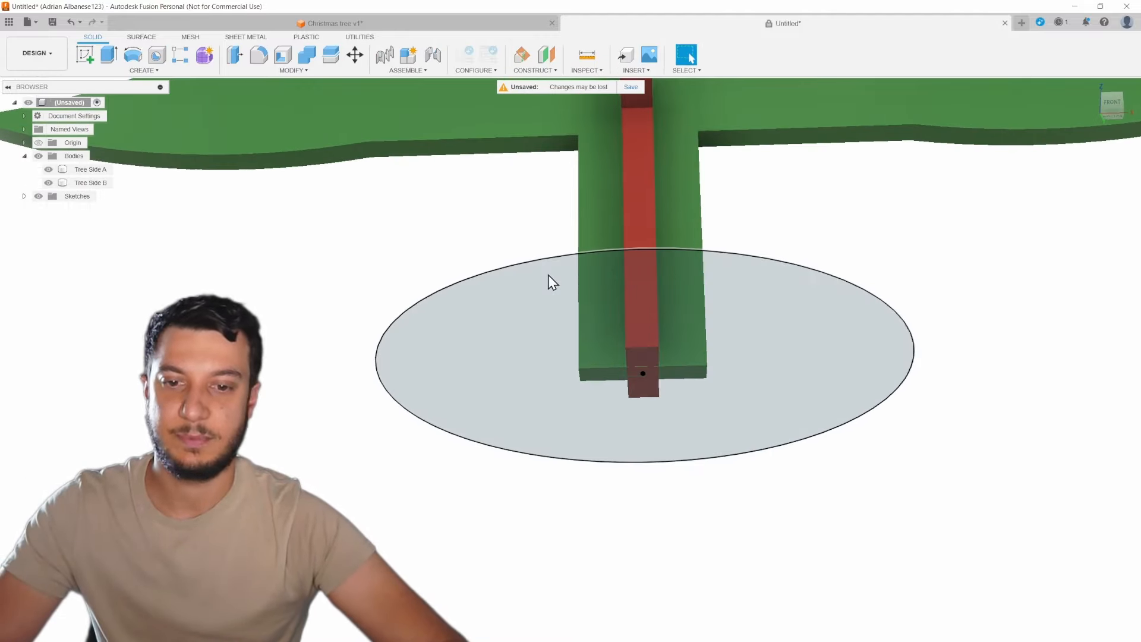
{"action": "key", "text": "e"}
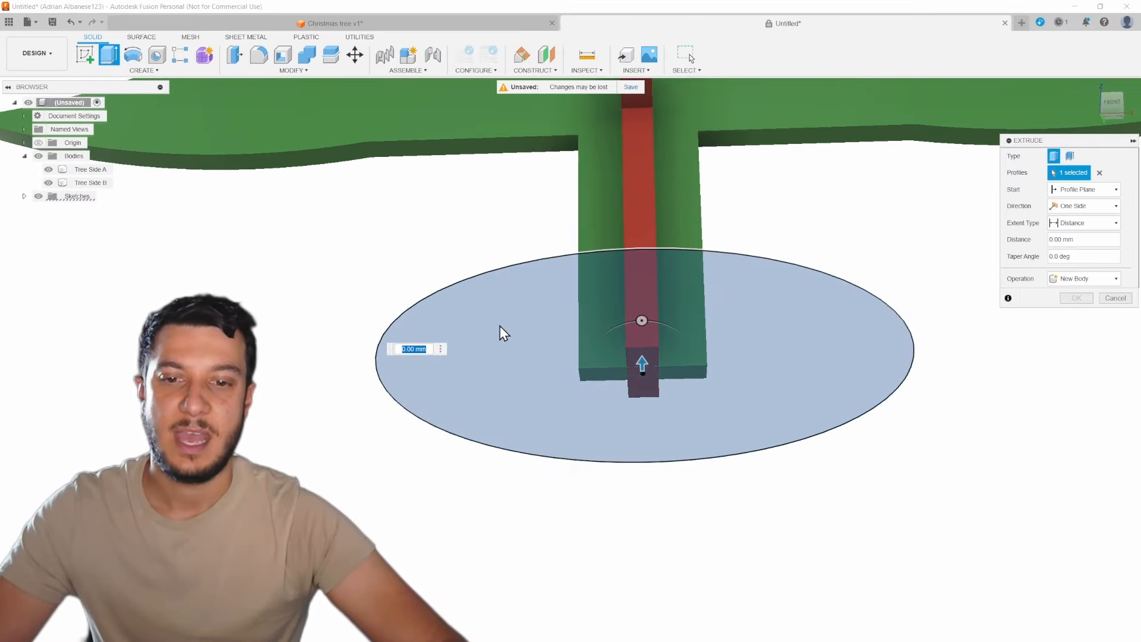
{"action": "middle_click_drag", "start_coordinate": [904, 262], "coordinate": [902, 291], "text": "shift"}
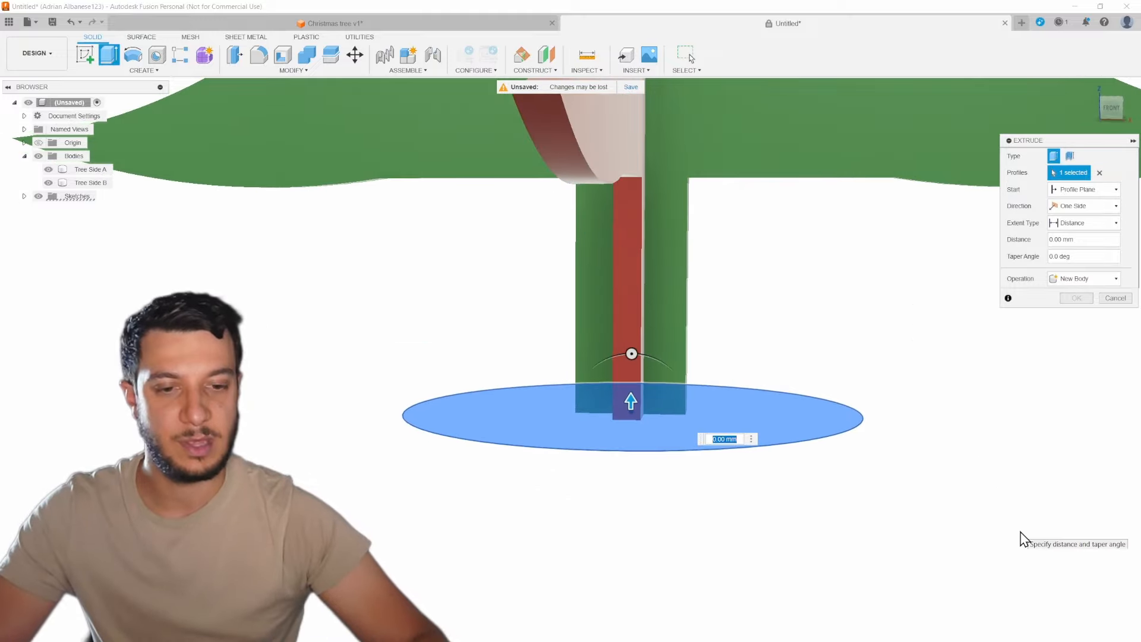
{"action": "key", "text": "Return"}
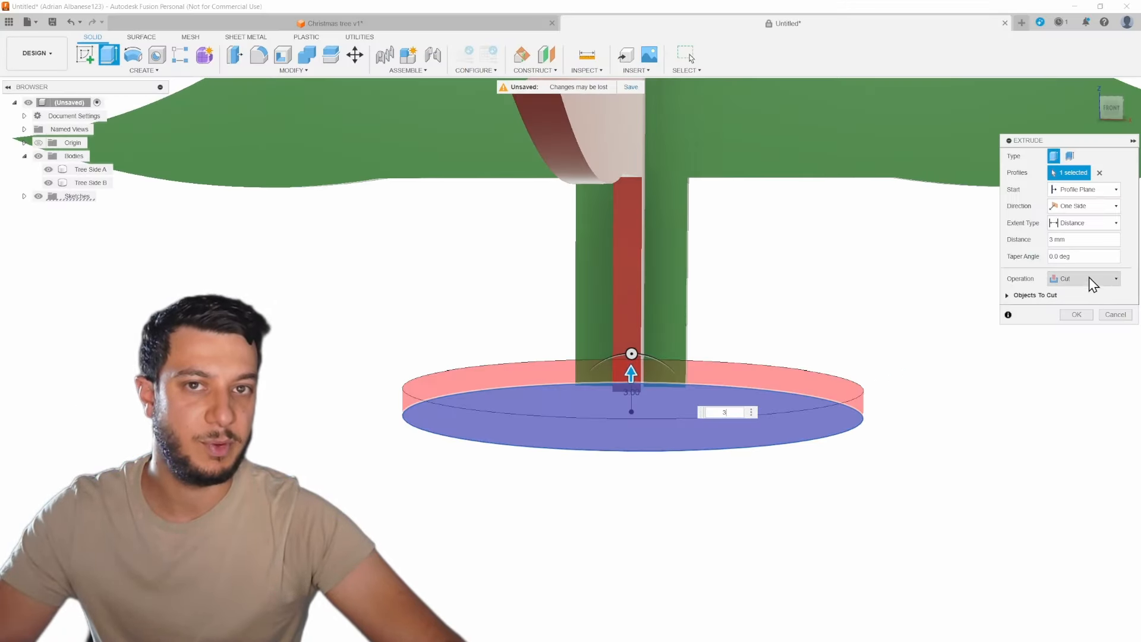
{"action": "left_click", "coordinate": [1089, 277]}
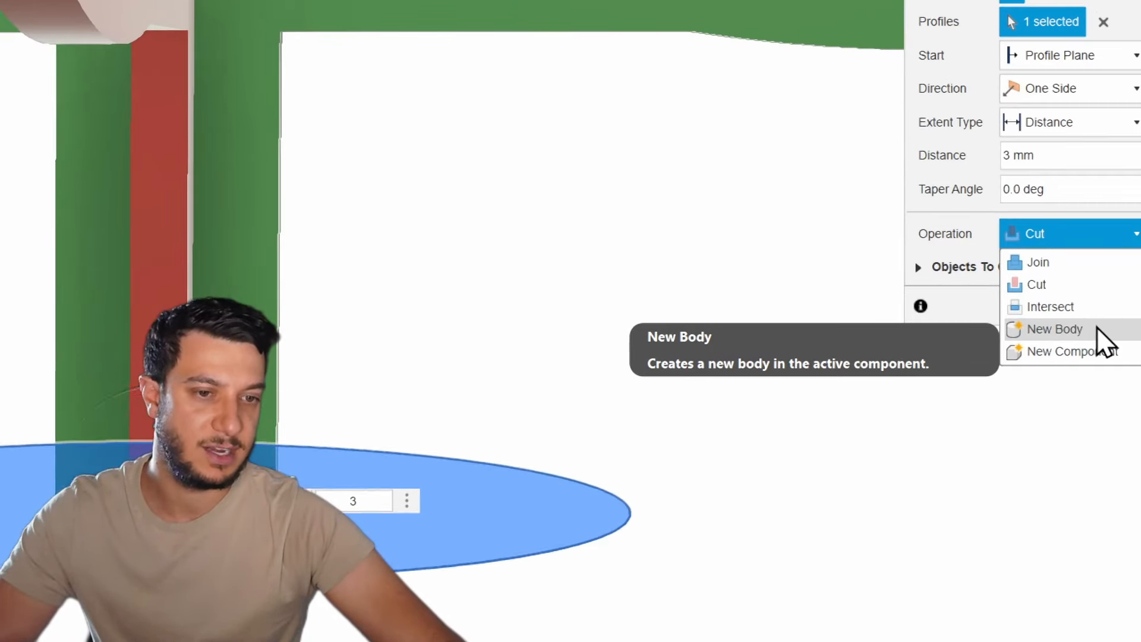
{"action": "left_click", "coordinate": [1072, 330]}
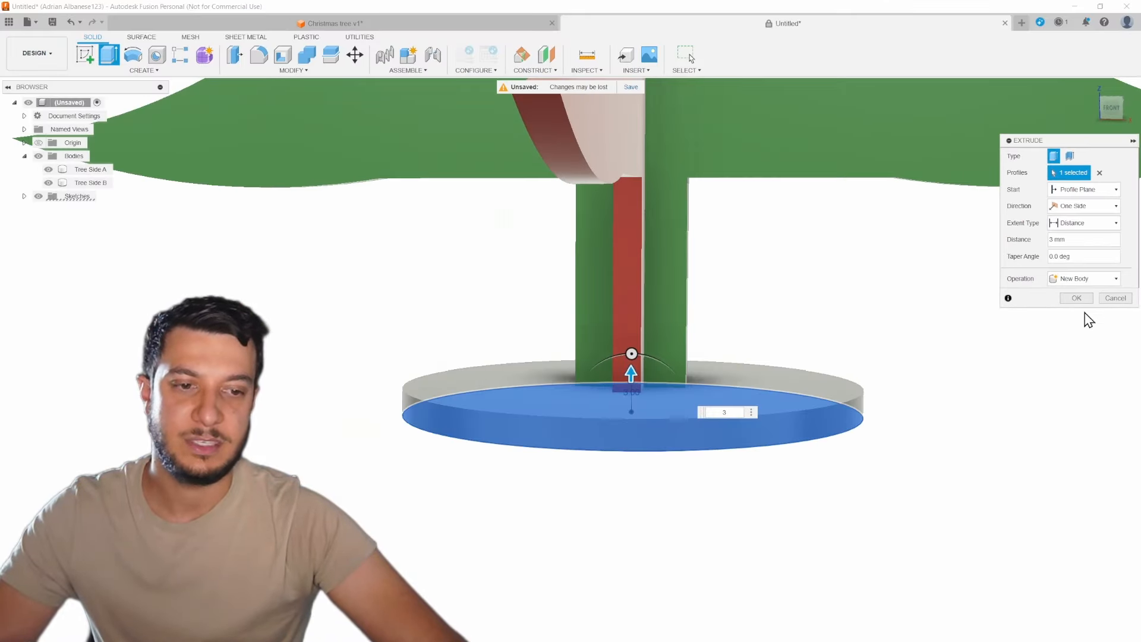
{"action": "left_click", "coordinate": [1084, 301]}
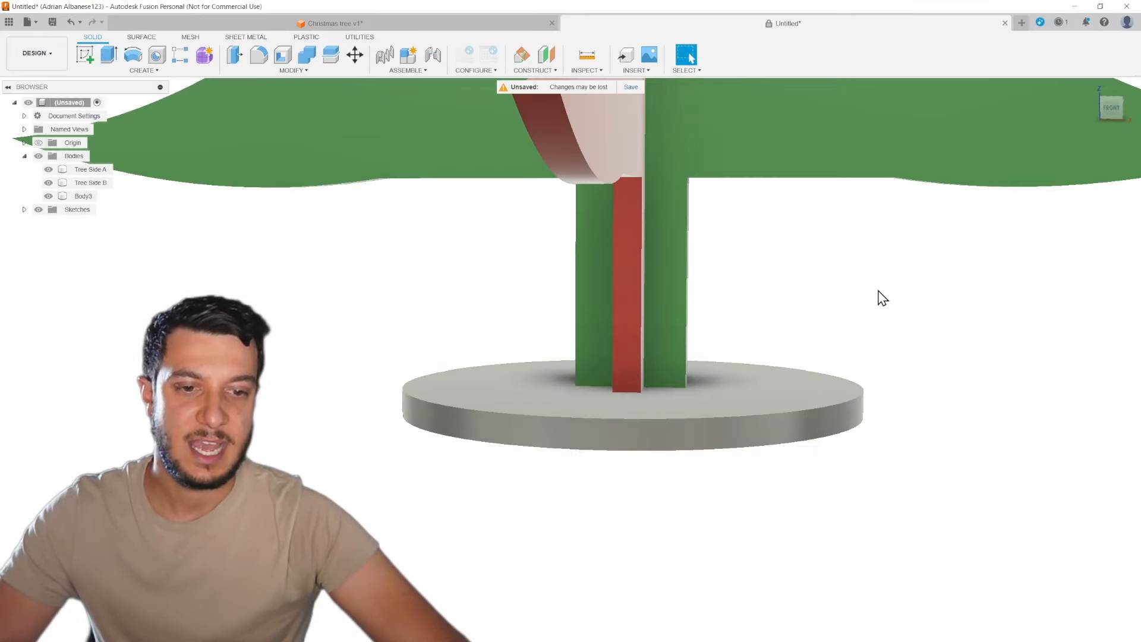
Rename the round disc body under the trunks to Base
{"action": "middle_click_drag", "start_coordinate": [879, 295], "coordinate": [923, 308], "text": "shift"}
{"action": "scroll", "coordinate": [790, 510], "scroll_direction": "down", "scroll_amount": 1}
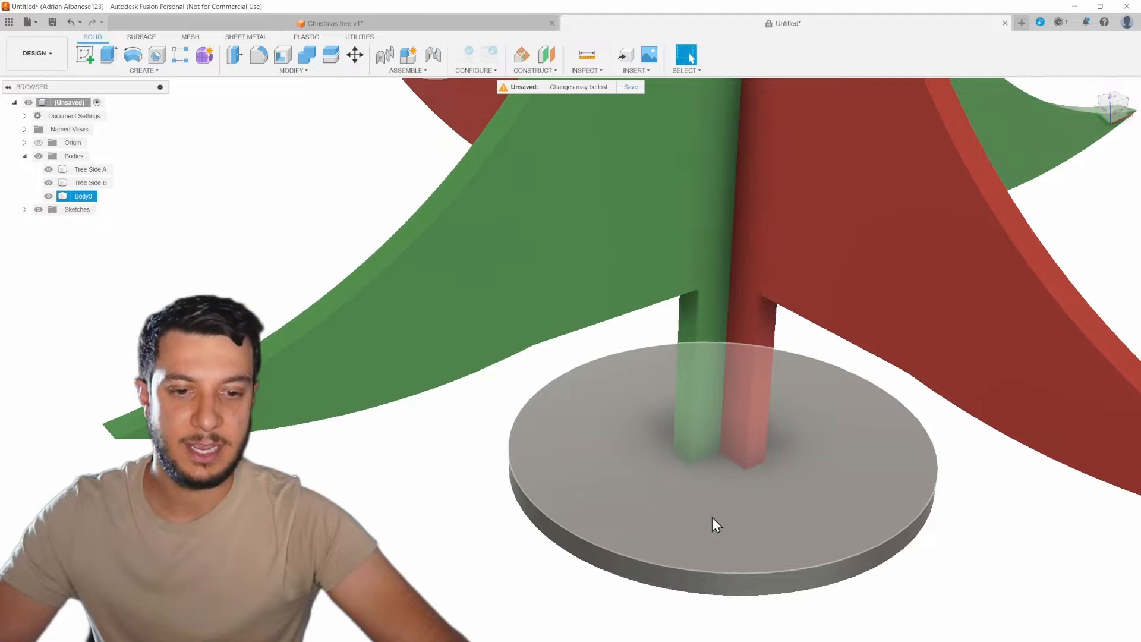
{"action": "middle_click_drag", "start_coordinate": [898, 489], "coordinate": [818, 411]}
{"action": "scroll", "coordinate": [819, 466], "scroll_direction": "down", "scroll_amount": 3}
{"action": "middle_click_drag", "start_coordinate": [923, 495], "coordinate": [835, 547]}
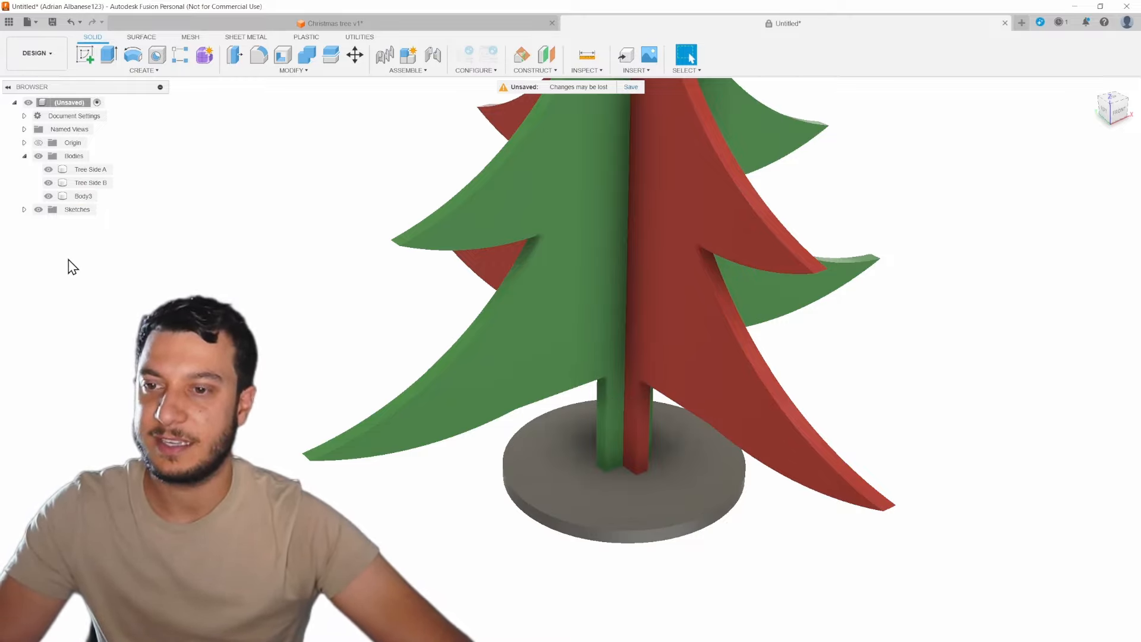
{"action": "left_click", "coordinate": [77, 195]}
{"action": "right_click", "coordinate": [78, 195]}
{"action": "left_click", "coordinate": [121, 369]}
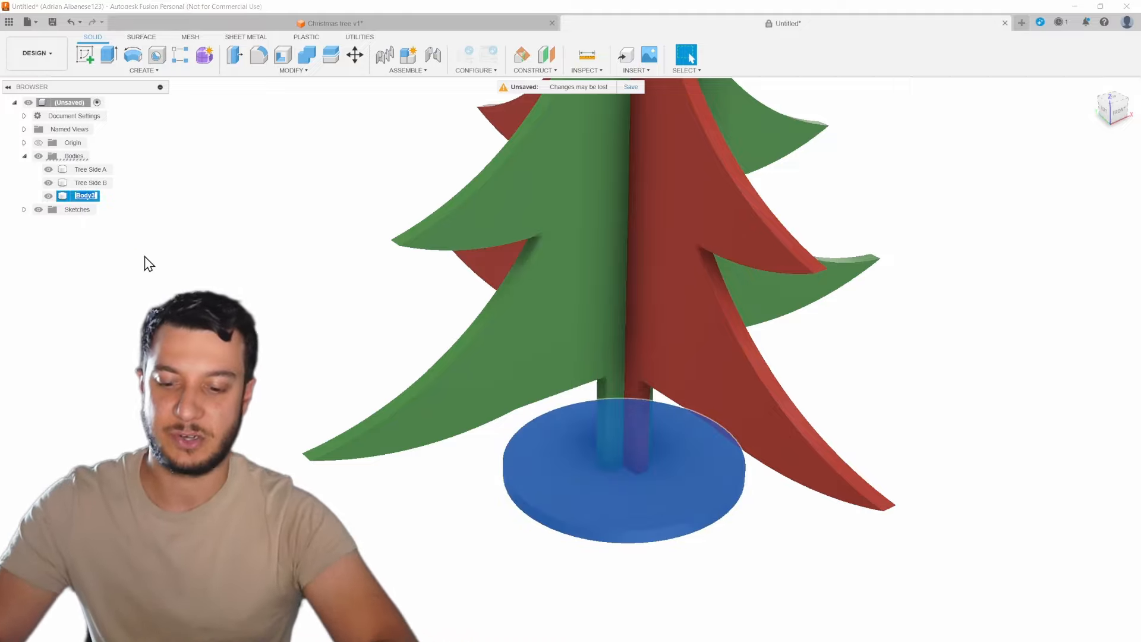
{"action": "type", "text": "Base"}
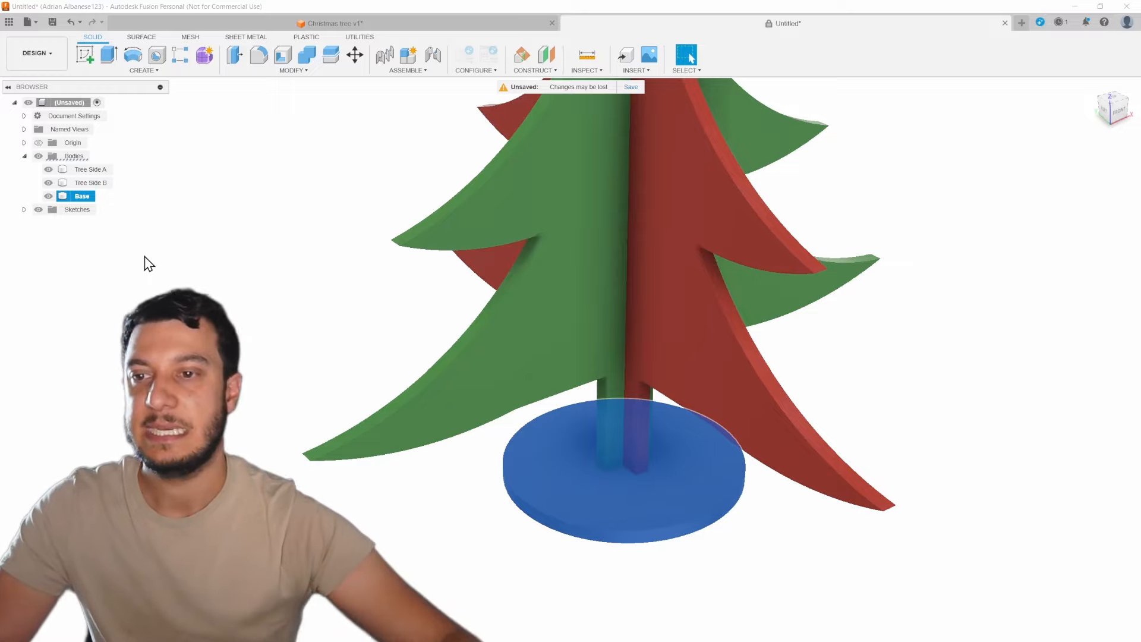
{"action": "key", "text": "Return"}
Apply the glossy yellow enamel paint appearance to the Base body
{"action": "key", "text": "a"}
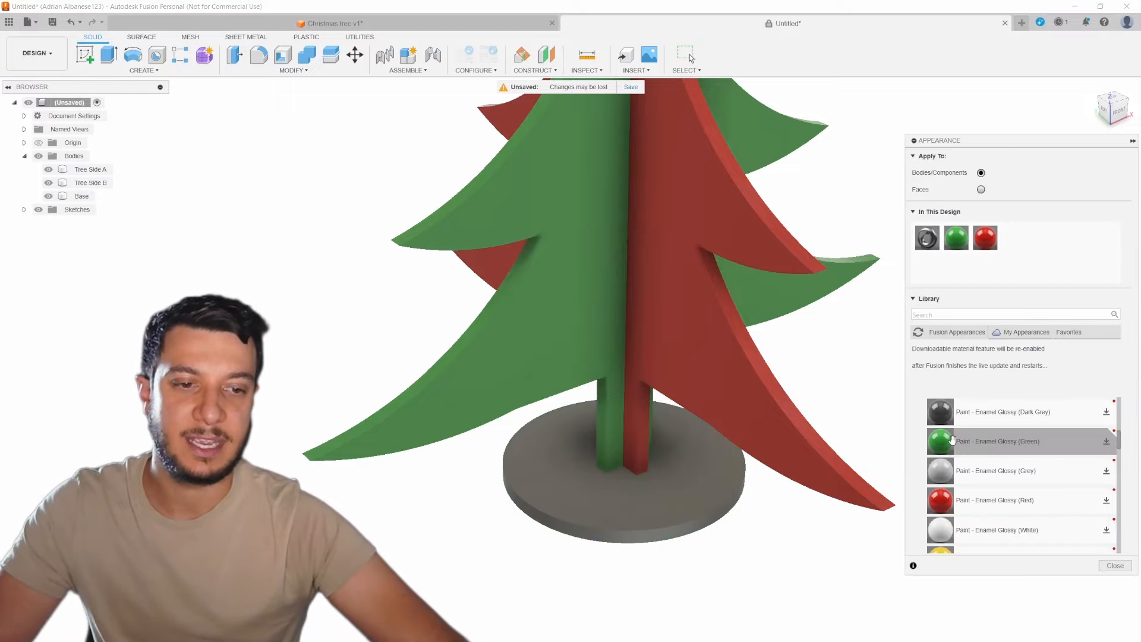
{"action": "scroll", "coordinate": [975, 521], "scroll_direction": "down", "scroll_amount": 3}
{"action": "mouse_move", "coordinate": [975, 471]}
{"action": "left_mouse_down"}
{"action": "mouse_move", "coordinate": [1056, 309]}
{"action": "mouse_move", "coordinate": [1015, 243]}
{"action": "mouse_move", "coordinate": [729, 462]}
{"action": "left_mouse_up"}
{"action": "left_click", "coordinate": [1116, 565]}
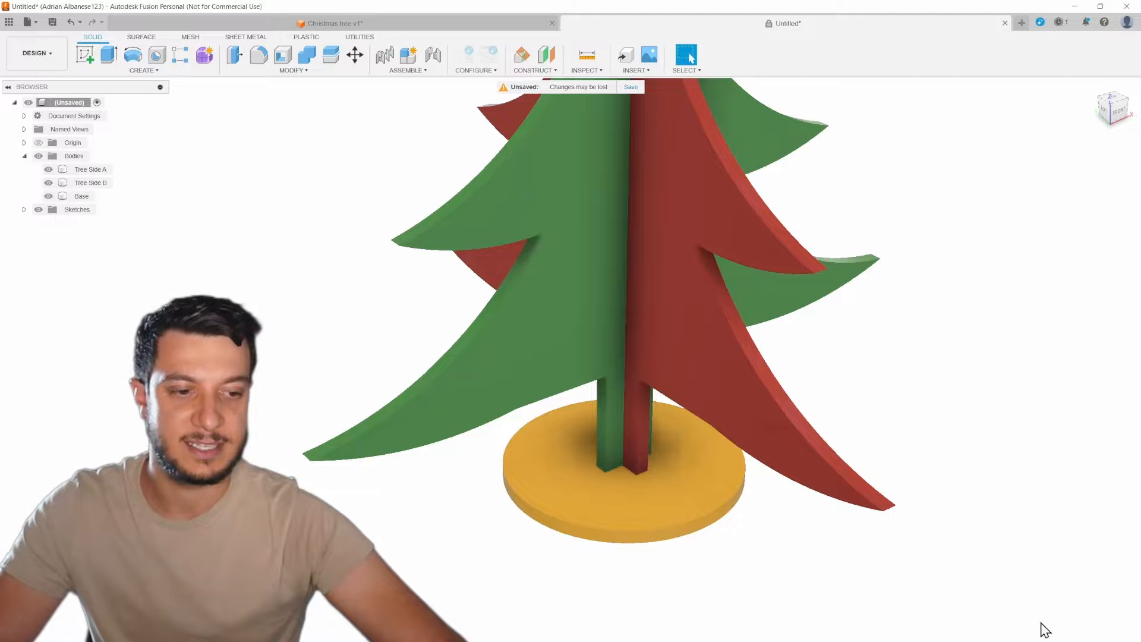
Hide Tree Side A and Tree Side B to examine the base on its own
{"action": "scroll", "coordinate": [892, 580], "scroll_direction": "down", "scroll_amount": 3}
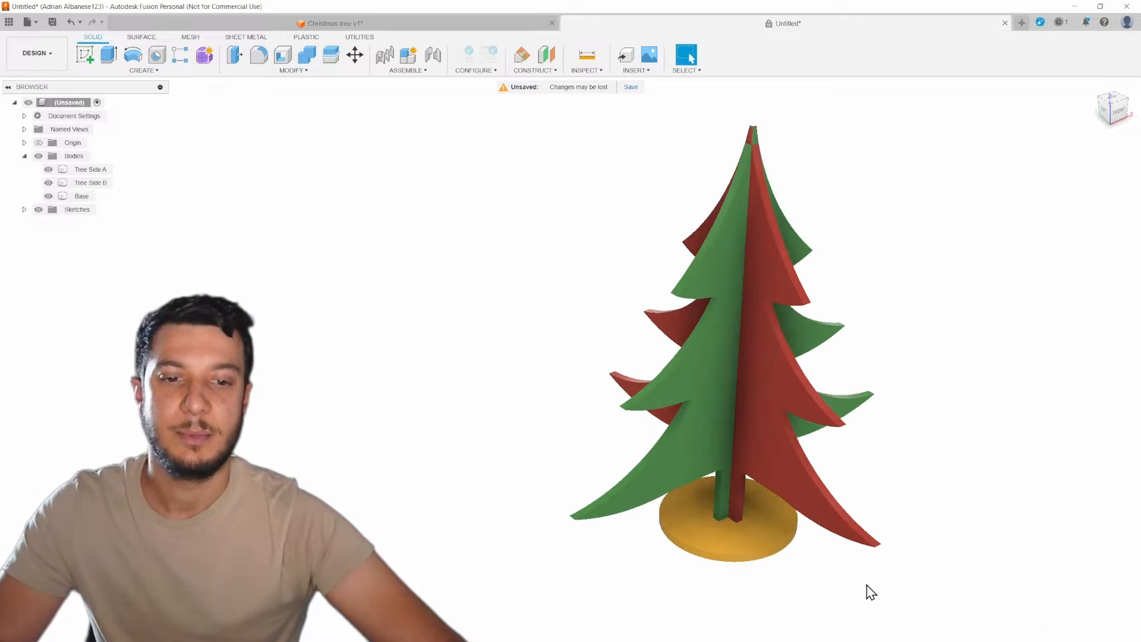
{"action": "middle_click_drag", "start_coordinate": [935, 525], "coordinate": [881, 510], "text": "shift"}
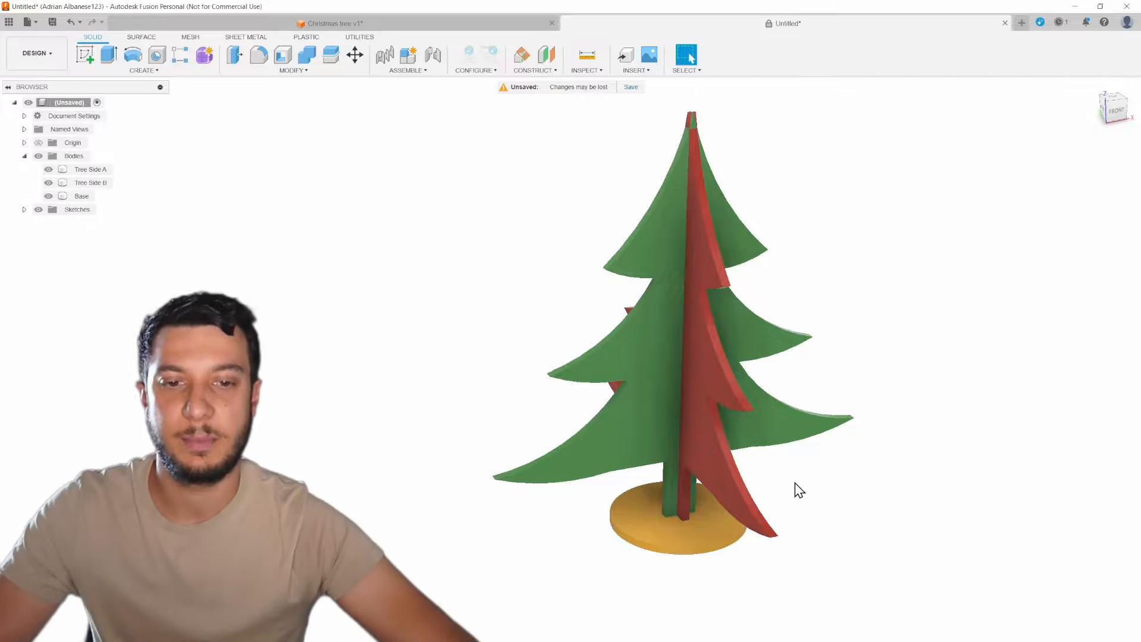
{"action": "left_click", "coordinate": [48, 169]}
{"action": "left_click", "coordinate": [49, 183]}
{"action": "left_click_drag", "start_coordinate": [755, 308], "coordinate": [764, 336], "text": "shift"}
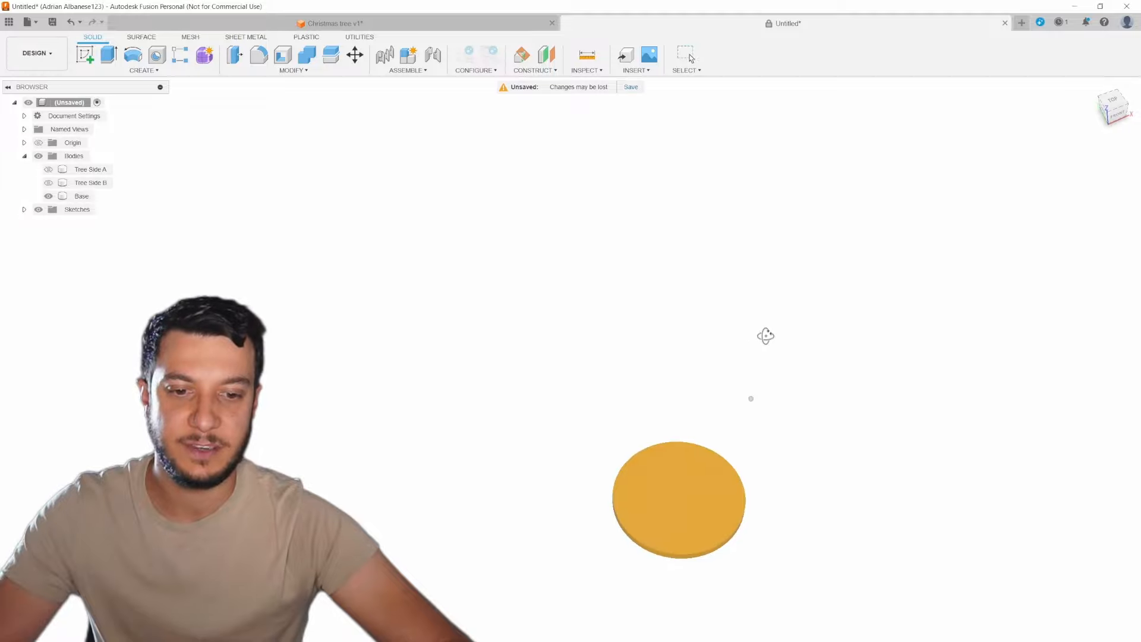
{"action": "middle_click_drag", "start_coordinate": [764, 336], "coordinate": [766, 340], "text": "shift"}
{"action": "scroll", "coordinate": [681, 512], "scroll_direction": "up", "scroll_amount": 1}
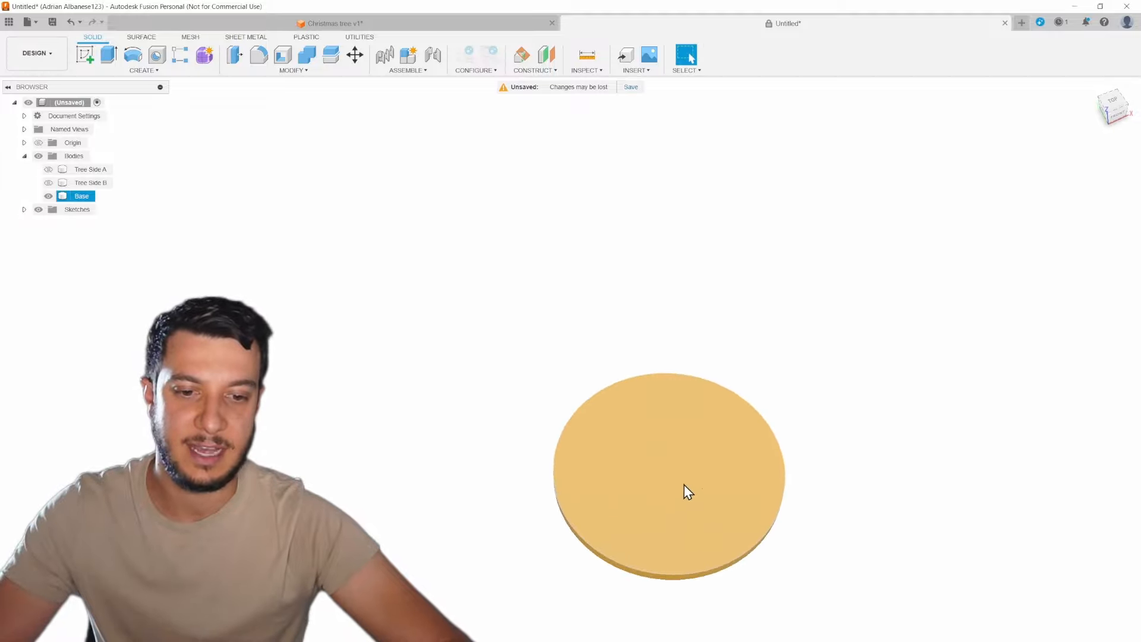
Hide the base, view Tree Side B on its own, and show all three bodies again
{"action": "left_click", "coordinate": [48, 197]}
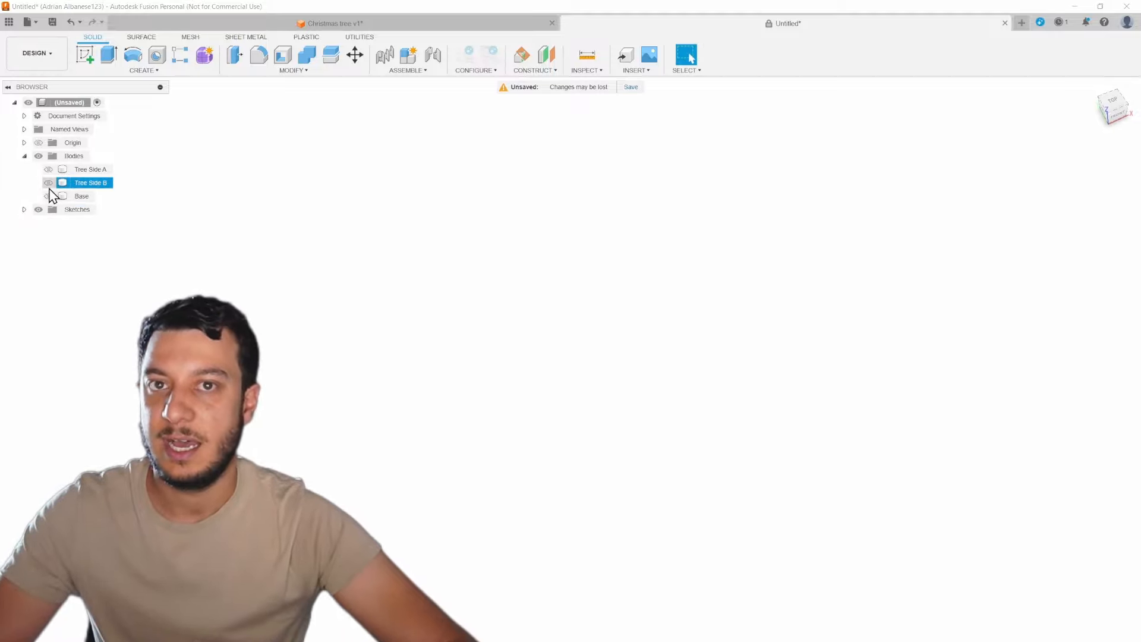
{"action": "left_click", "coordinate": [48, 183]}
{"action": "middle_click_drag", "start_coordinate": [540, 436], "coordinate": [637, 394], "text": "shift"}
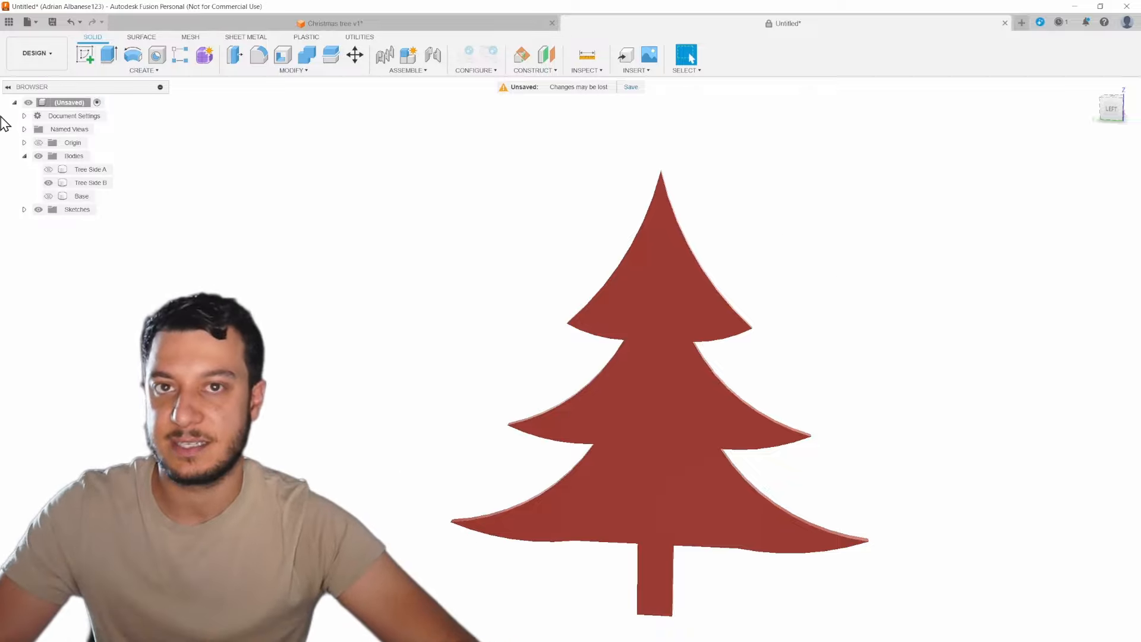
{"action": "left_click", "coordinate": [48, 169]}
{"action": "left_click", "coordinate": [48, 195]}
{"action": "middle_click_drag", "start_coordinate": [878, 392], "coordinate": [840, 397], "text": "shift"}
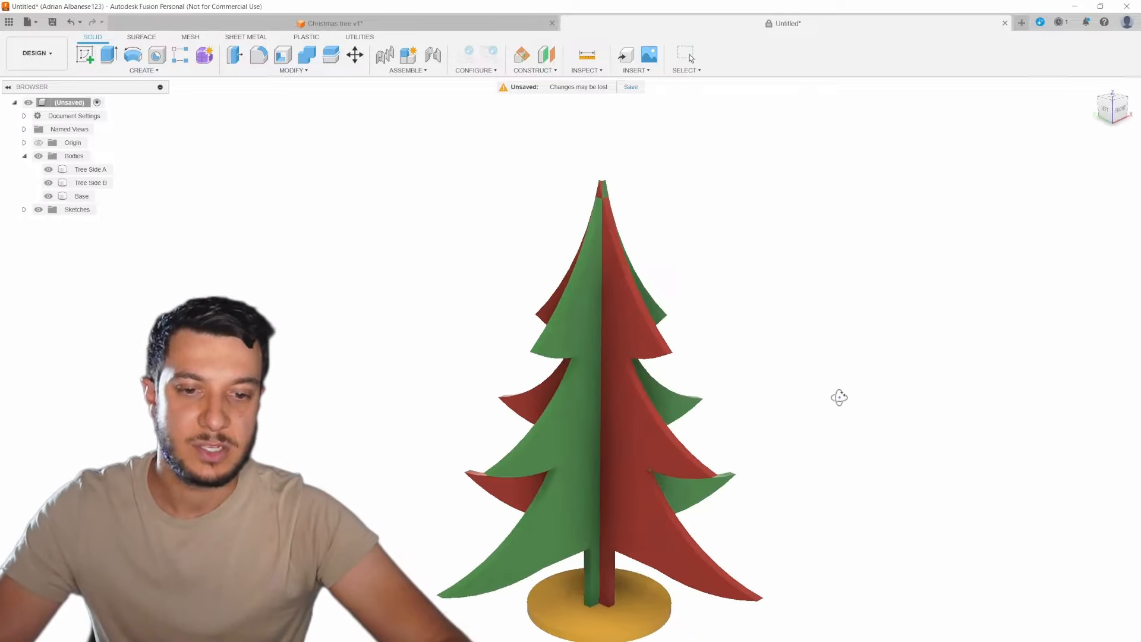
{"action": "middle_click_drag", "start_coordinate": [820, 479], "coordinate": [843, 407]}
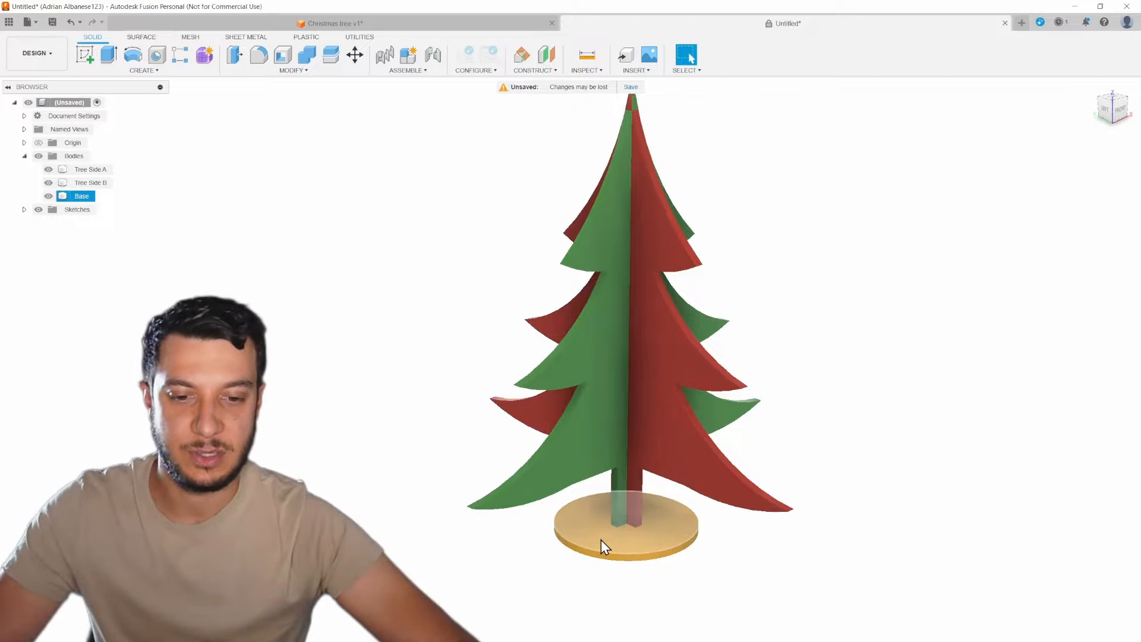
Hide Tree Side A and cut Tree Side B out of the base with Combine, keeping the tool body
{"action": "left_click", "coordinate": [49, 171]}
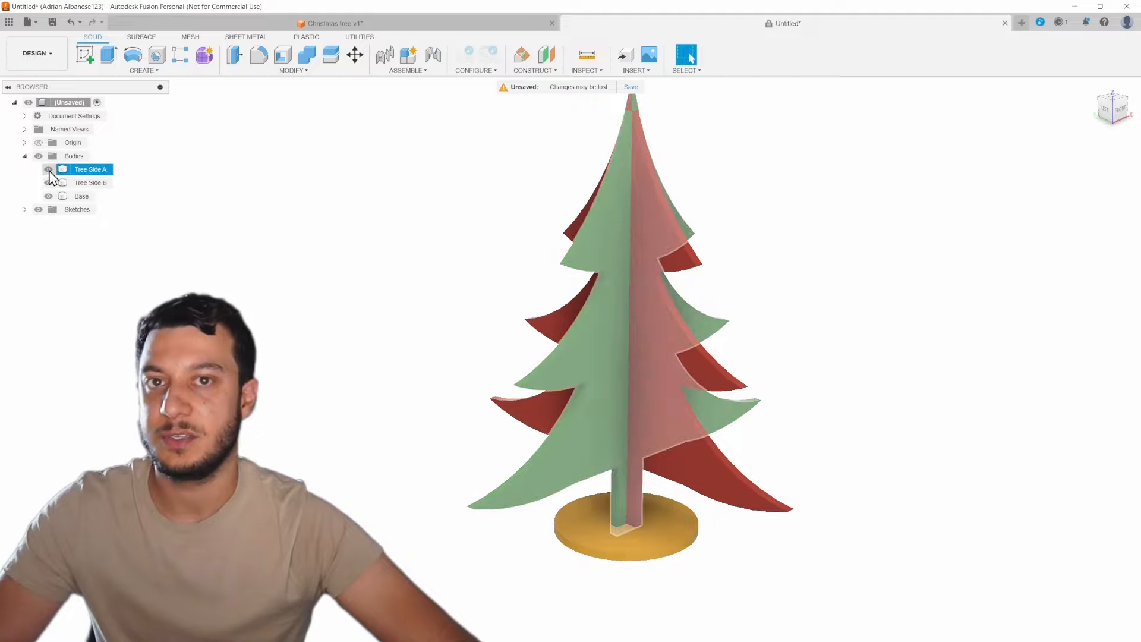
{"action": "left_click", "coordinate": [49, 170]}
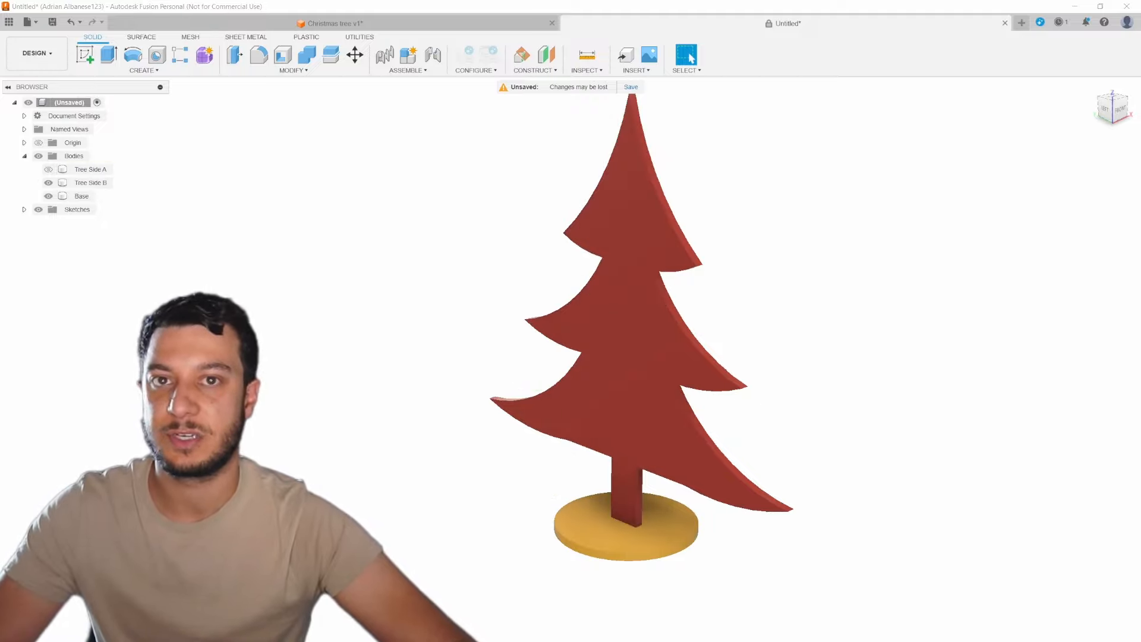
{"action": "middle_click_drag", "start_coordinate": [368, 439], "coordinate": [380, 368]}
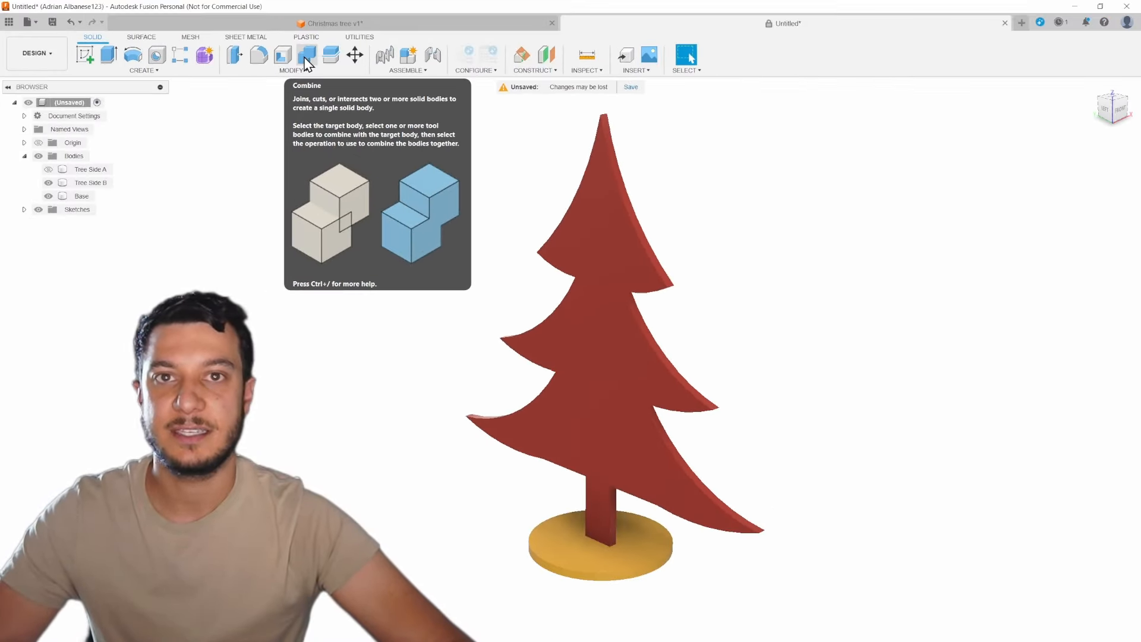
{"action": "left_click", "coordinate": [290, 60]}
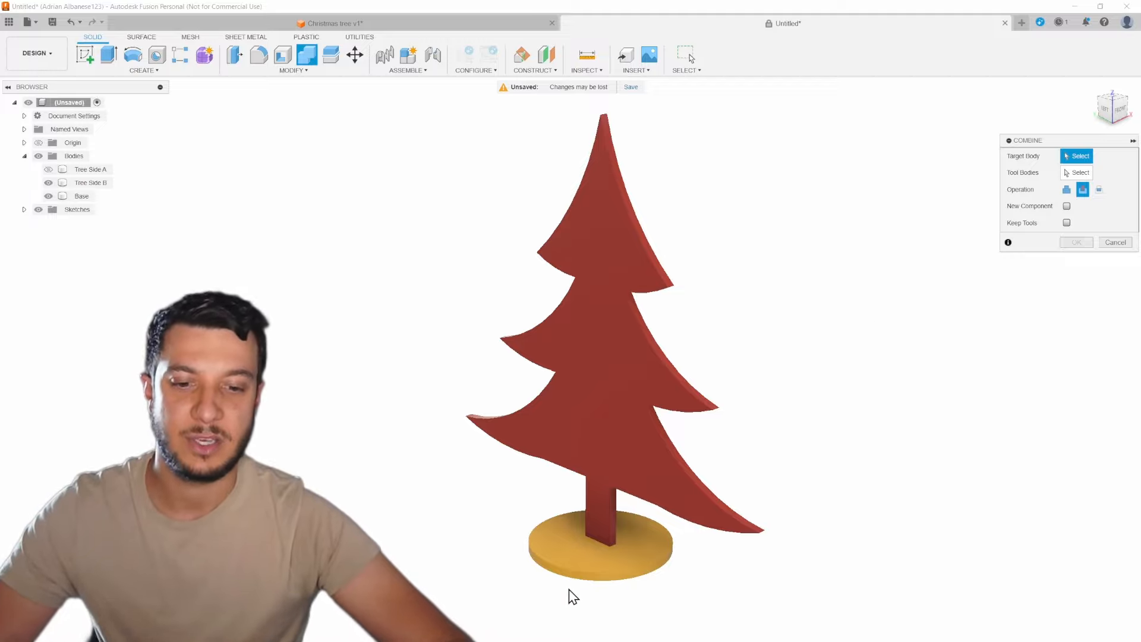
{"action": "left_click", "coordinate": [565, 544]}
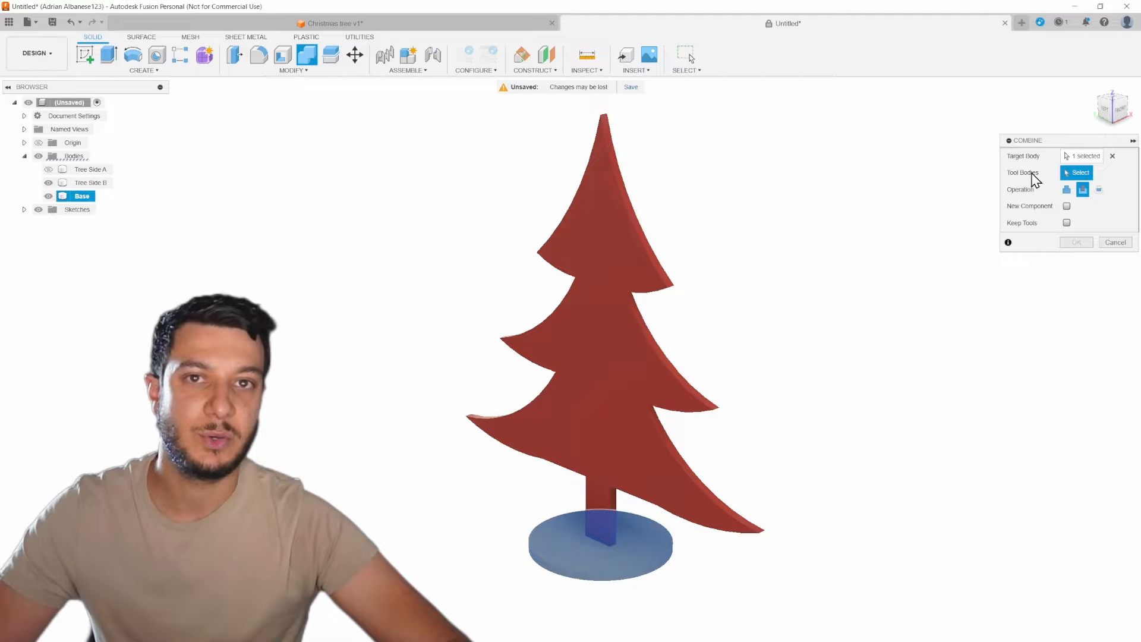
{"action": "left_click", "coordinate": [598, 214]}
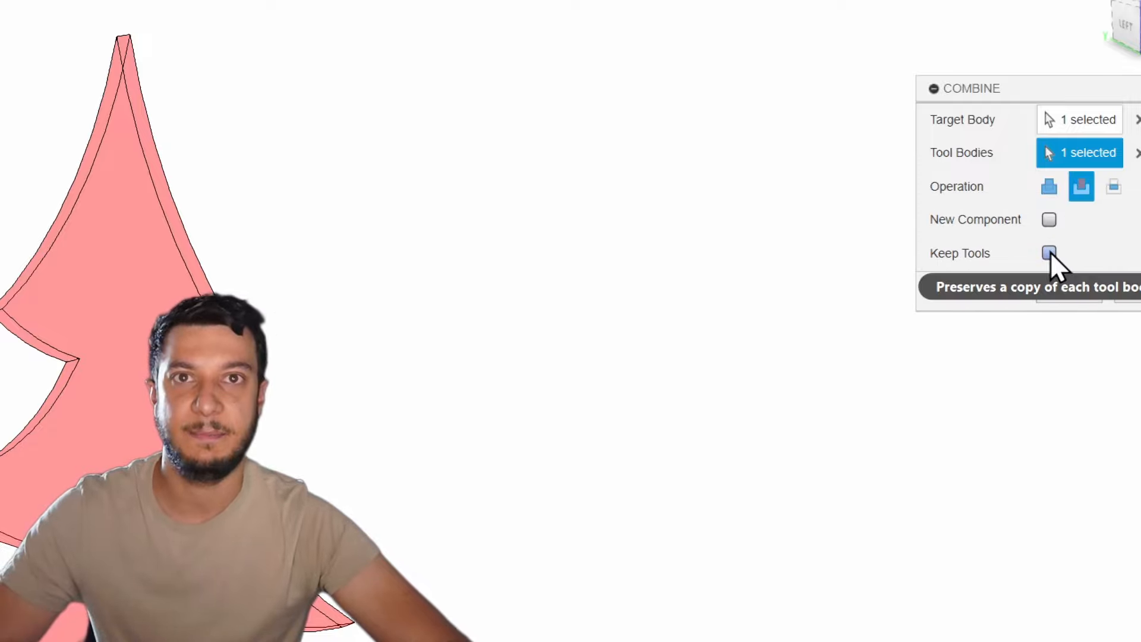
{"action": "left_click", "coordinate": [1050, 253]}
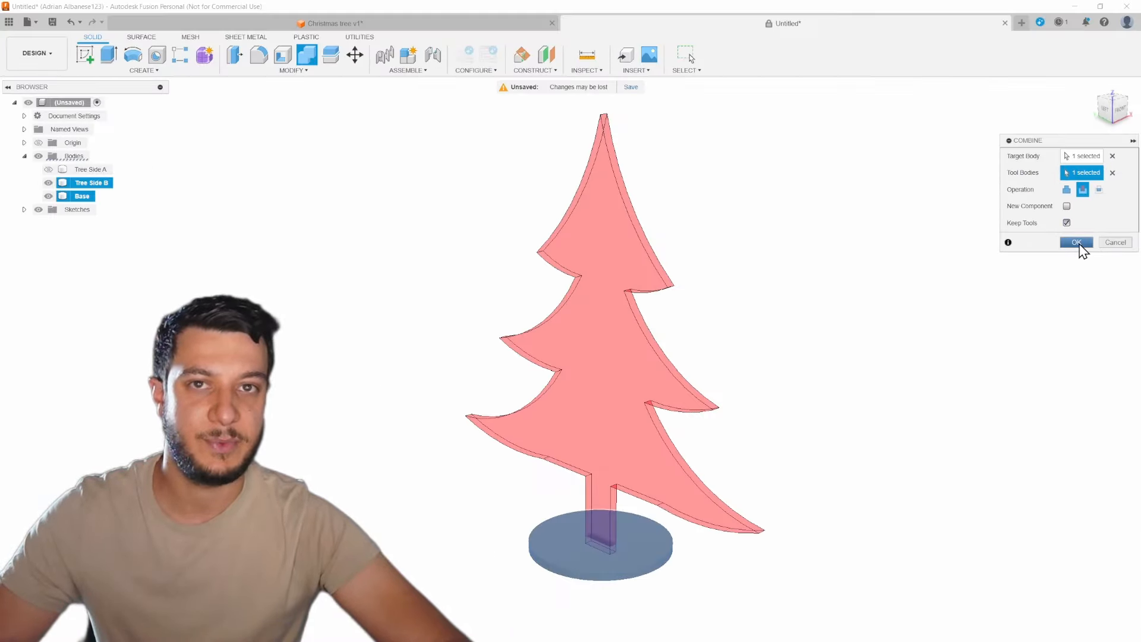
{"action": "left_click", "coordinate": [1076, 243]}
Hide Tree Side B and examine the trunk slot cut into the base
{"action": "left_click", "coordinate": [53, 184]}
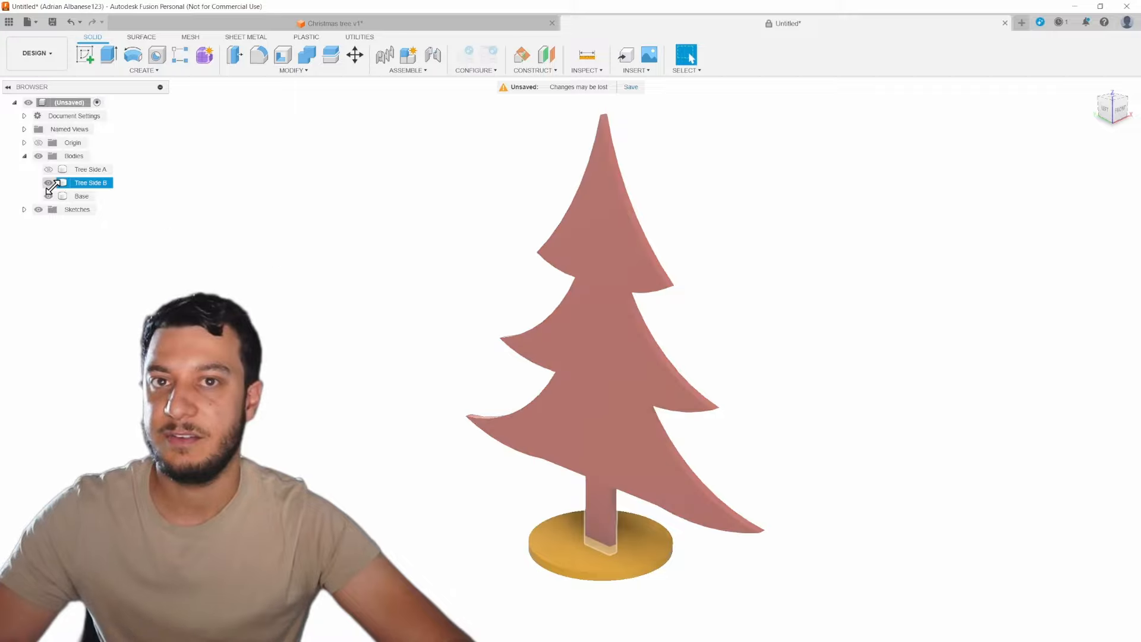
{"action": "left_click", "coordinate": [50, 183]}
{"action": "middle_click_drag", "start_coordinate": [642, 364], "coordinate": [647, 468], "text": "shift"}
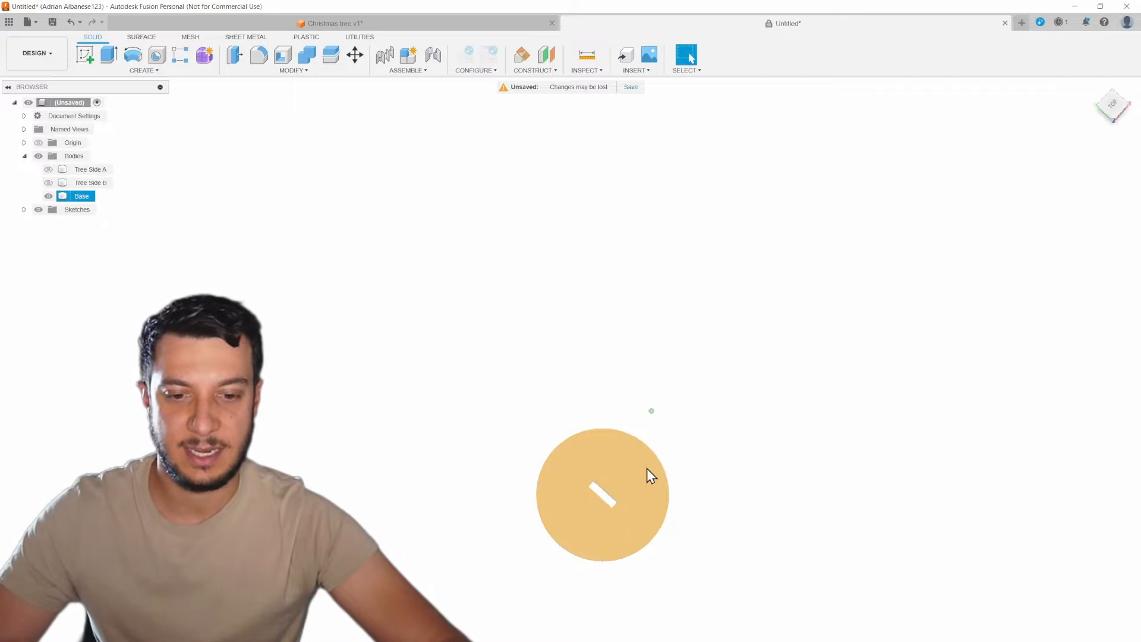
{"action": "scroll", "coordinate": [608, 524], "scroll_direction": "up", "scroll_amount": 3}
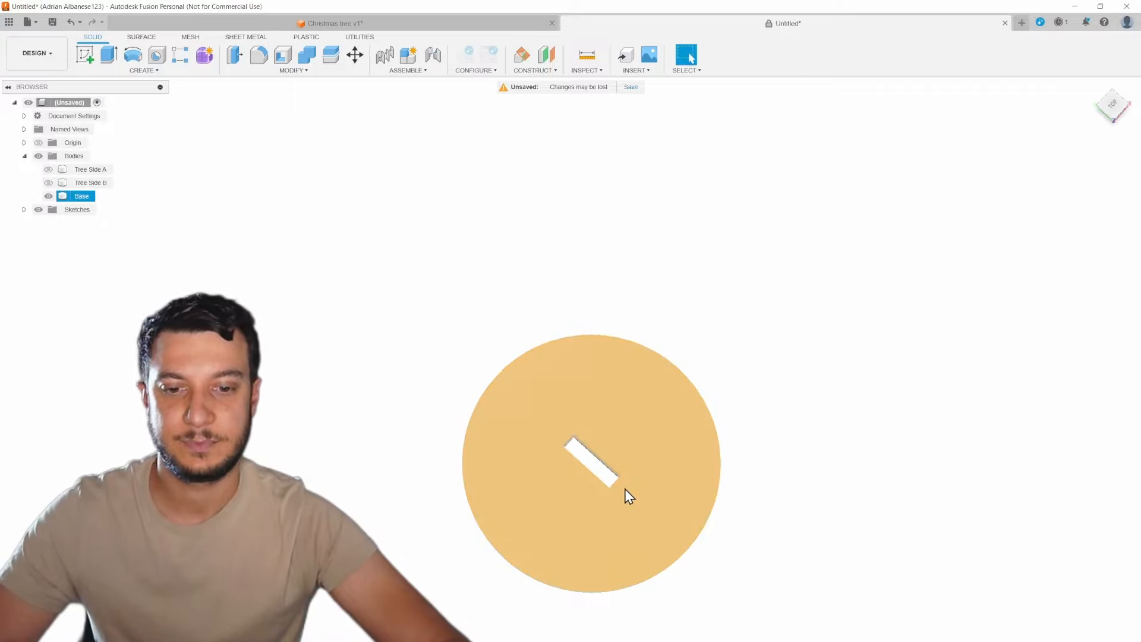
{"action": "left_click", "coordinate": [759, 469]}
{"action": "scroll", "coordinate": [781, 470], "scroll_direction": "down", "scroll_amount": 2}
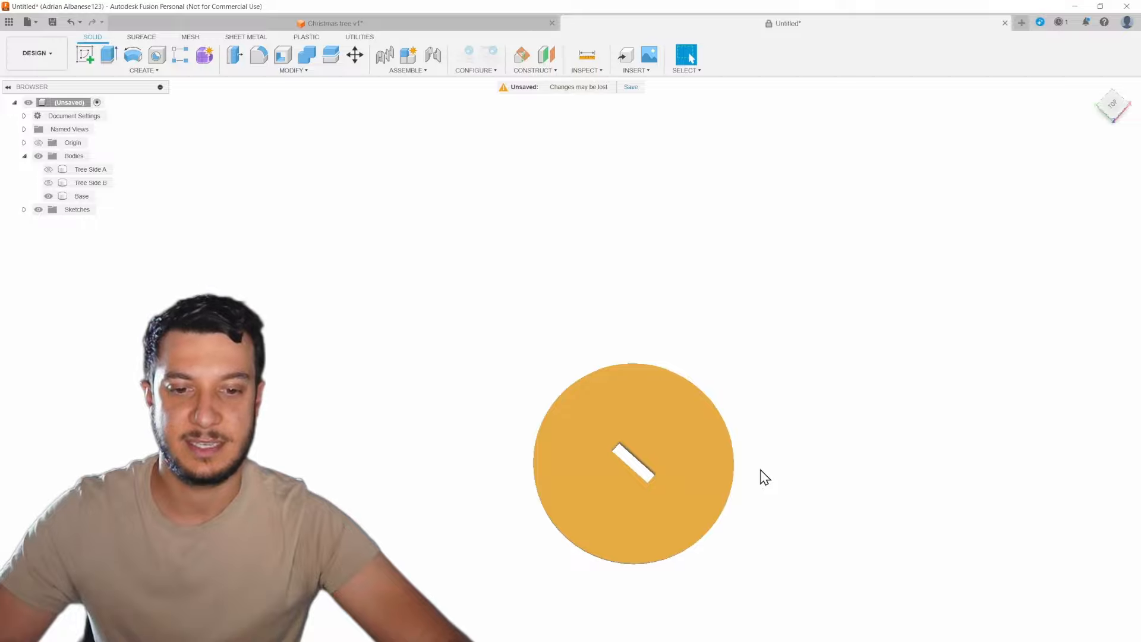
{"action": "middle_click_drag", "start_coordinate": [765, 477], "coordinate": [762, 430], "text": "shift"}
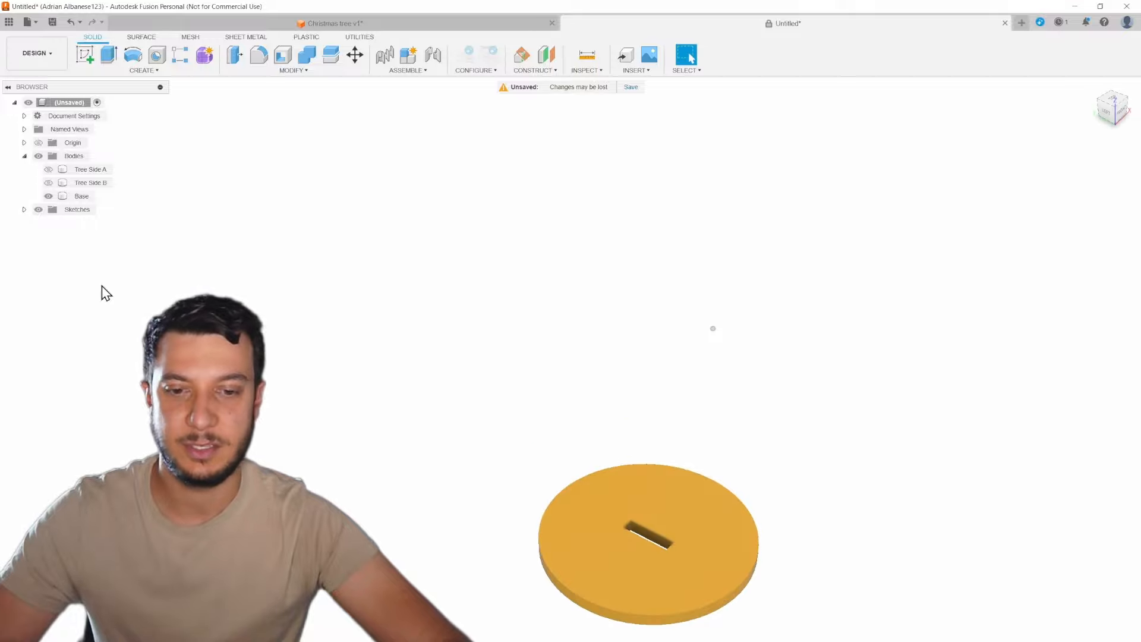
Show Tree Side A and cut it out of the base with Combine, keeping the tool body
{"action": "left_click", "coordinate": [48, 170]}
{"action": "middle_click_drag", "start_coordinate": [955, 456], "coordinate": [844, 453], "text": "shift"}
{"action": "scroll", "coordinate": [877, 474], "scroll_direction": "up", "scroll_amount": 3}
{"action": "scroll", "coordinate": [863, 471], "scroll_direction": "down", "scroll_amount": 5}
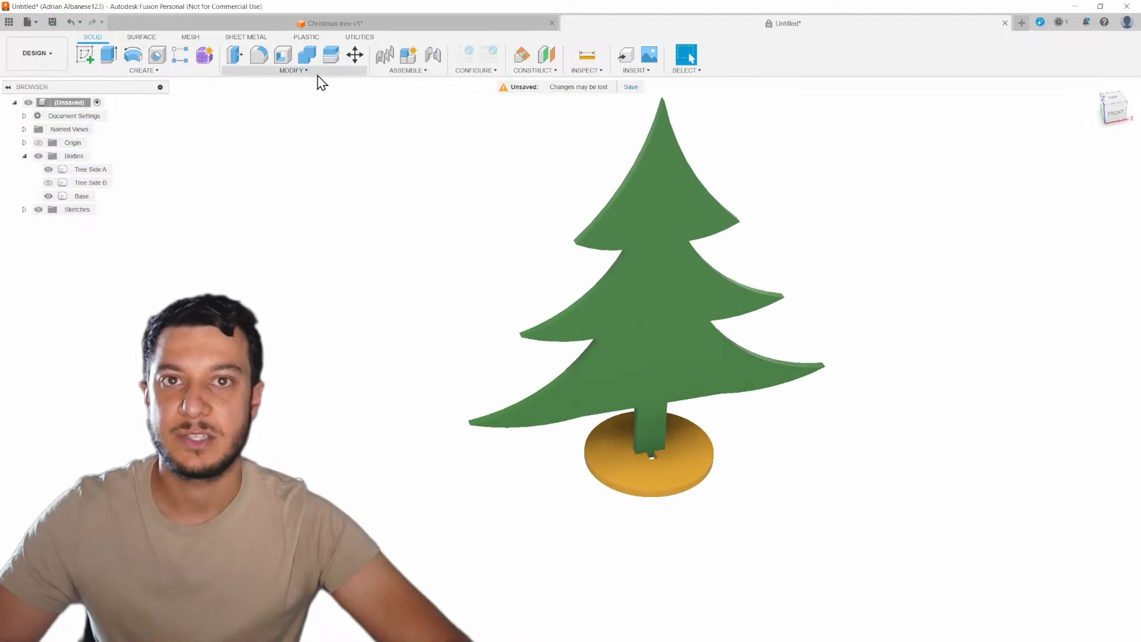
{"action": "left_click", "coordinate": [308, 57]}
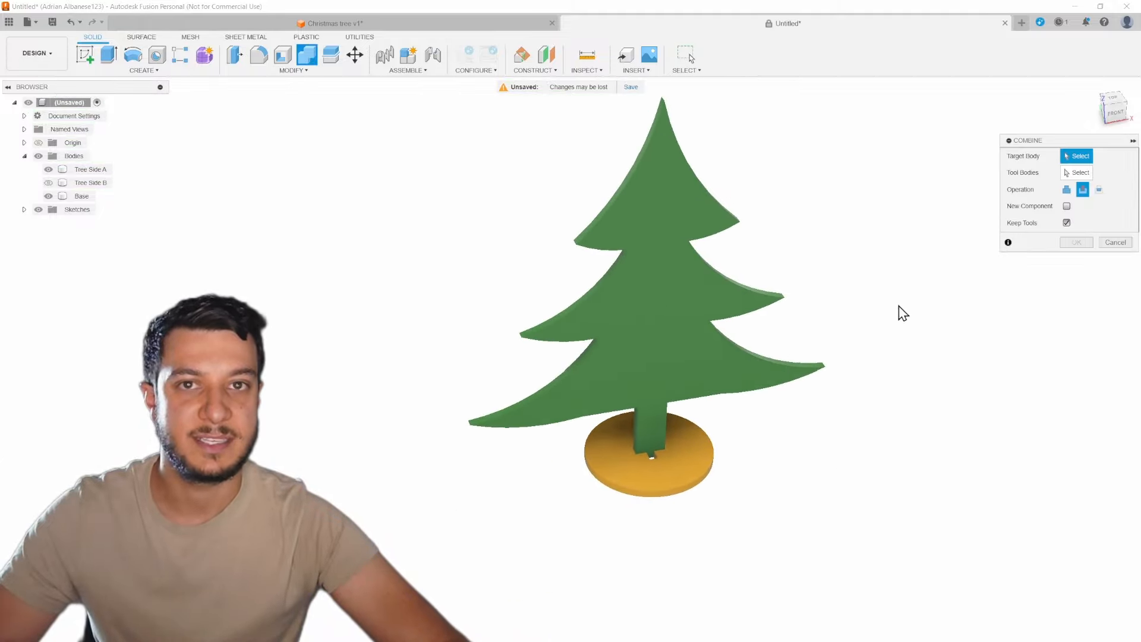
{"action": "left_click", "coordinate": [673, 476]}
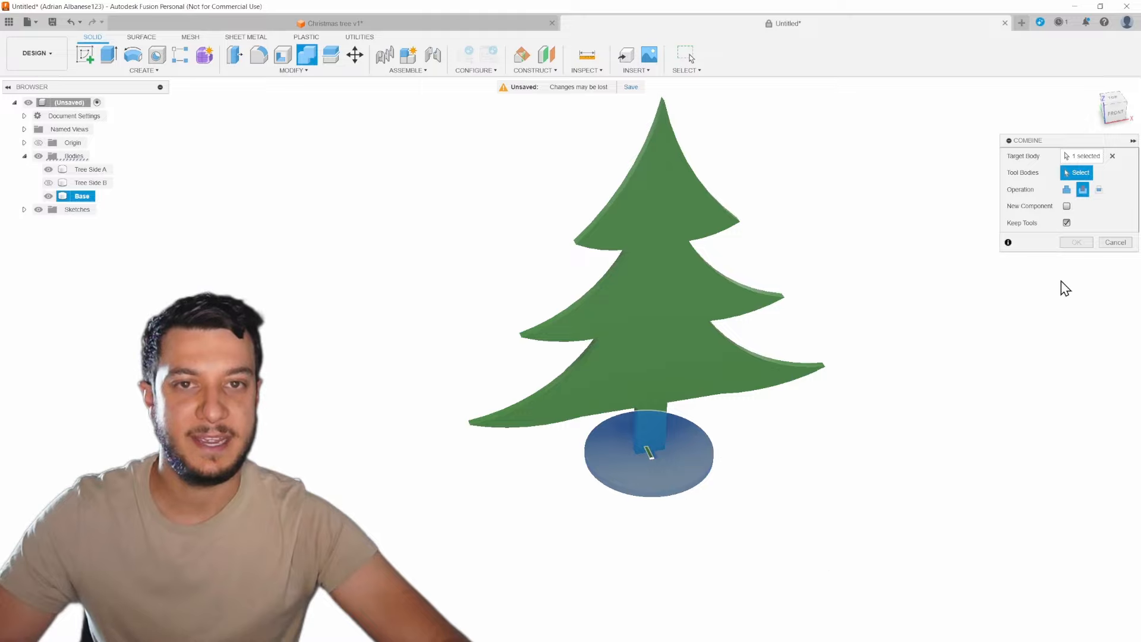
{"action": "left_click", "coordinate": [622, 308]}
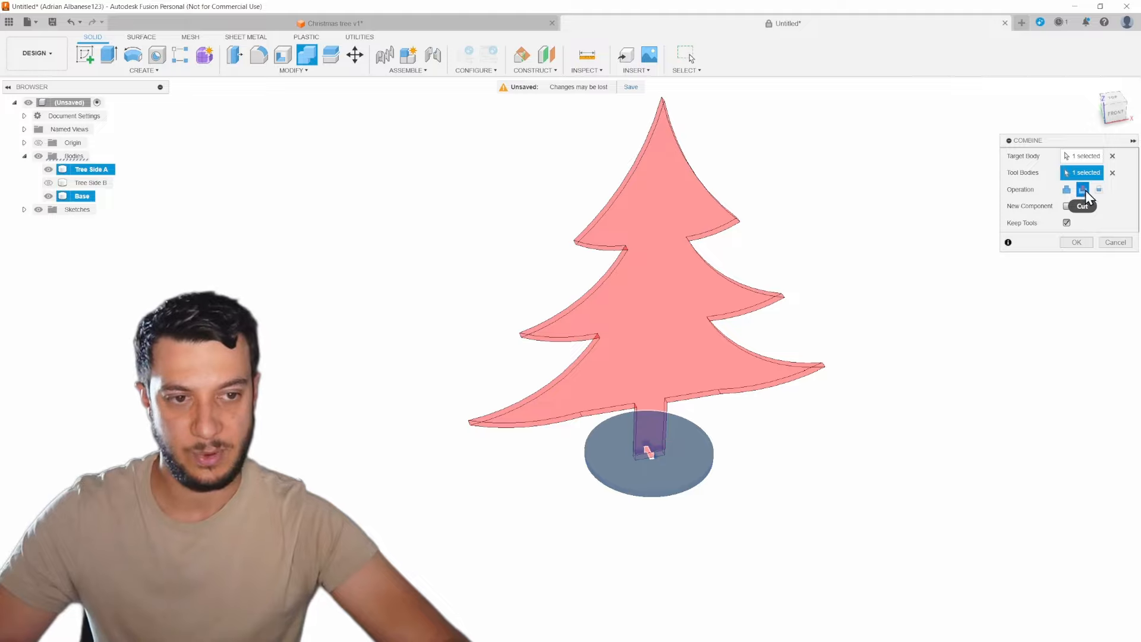
{"action": "left_click", "coordinate": [1076, 243]}
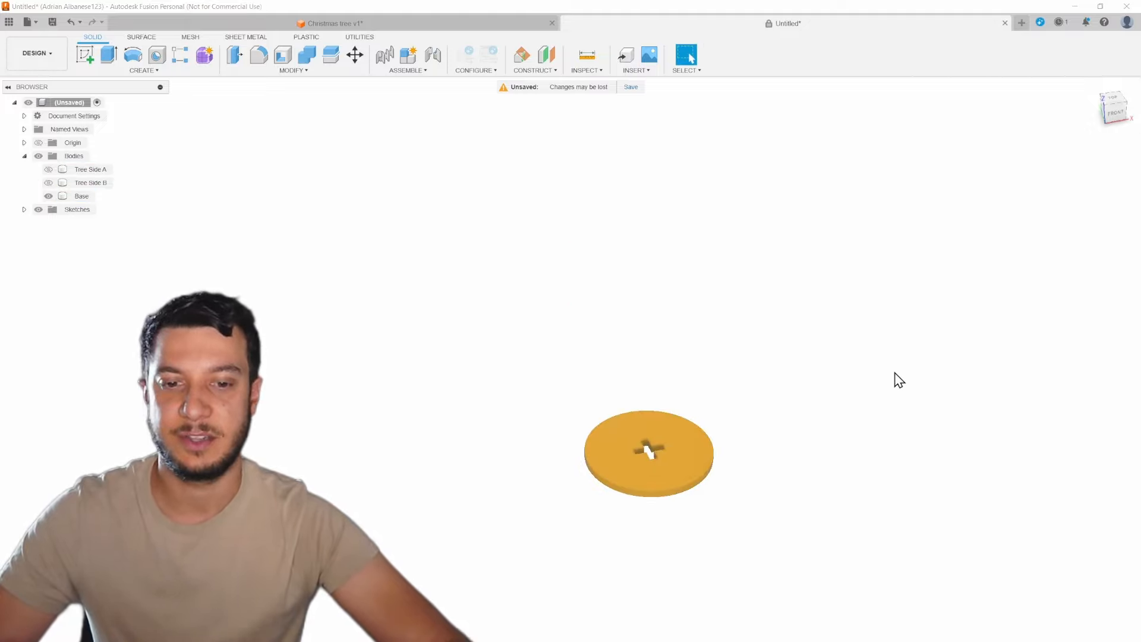
Examine the cross-shaped slot in the base, and make Tree Side A and Tree Side B visible again
{"action": "middle_click_drag", "start_coordinate": [897, 374], "coordinate": [901, 416], "text": "shift"}
{"action": "scroll", "coordinate": [660, 423], "scroll_direction": "up", "scroll_amount": 6}
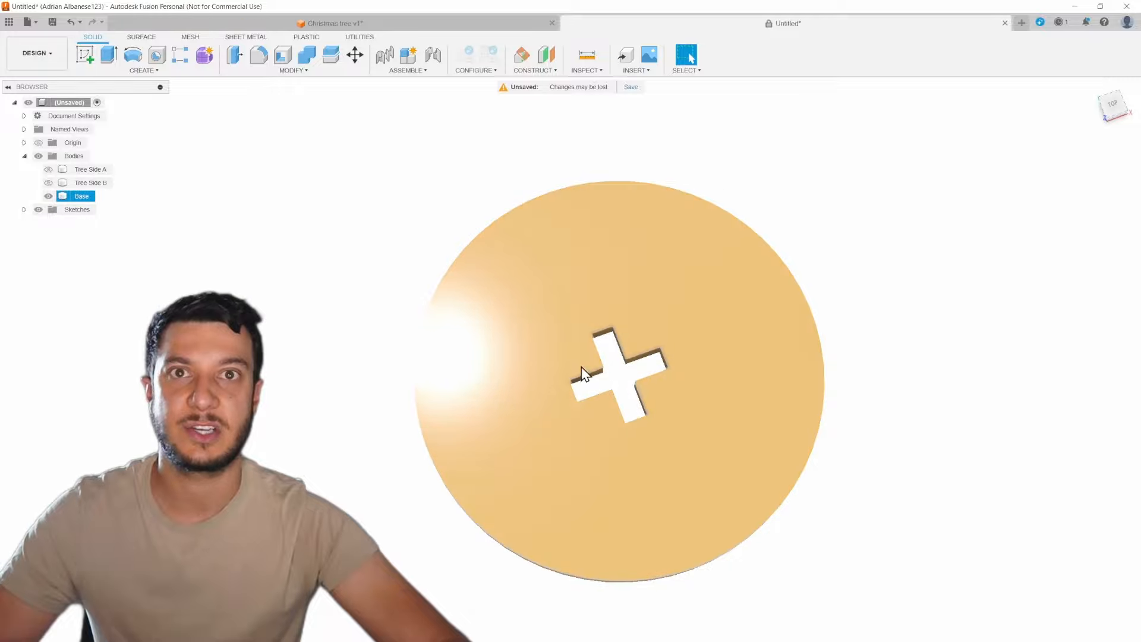
{"action": "middle_click_drag", "start_coordinate": [745, 636], "coordinate": [849, 464], "text": "shift"}
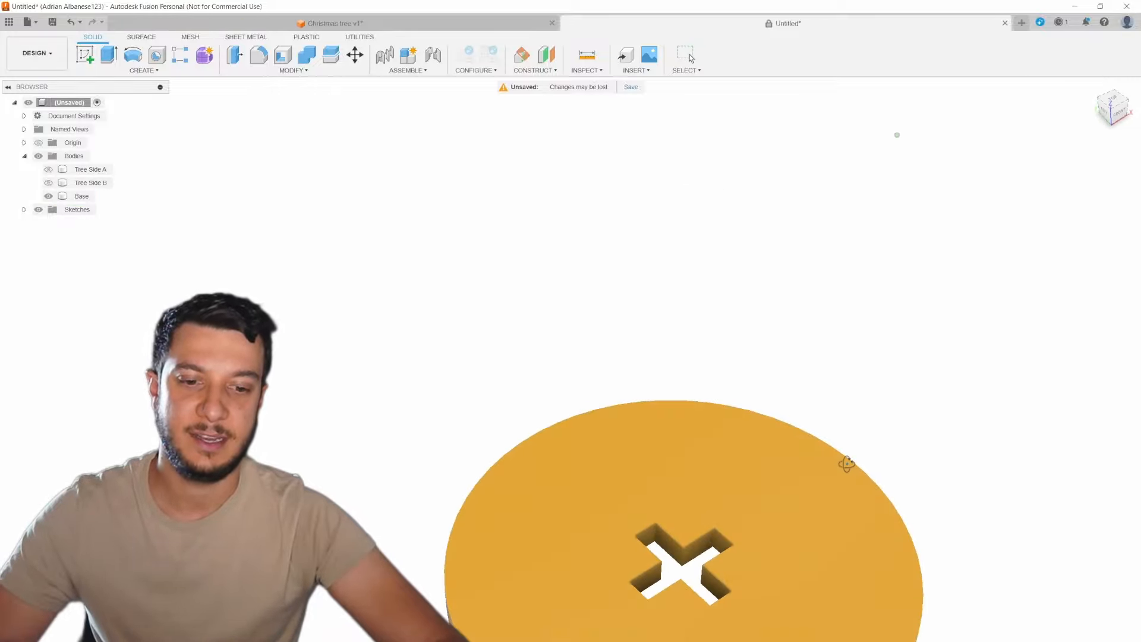
{"action": "left_click", "coordinate": [52, 184]}
{"action": "left_click", "coordinate": [48, 170]}
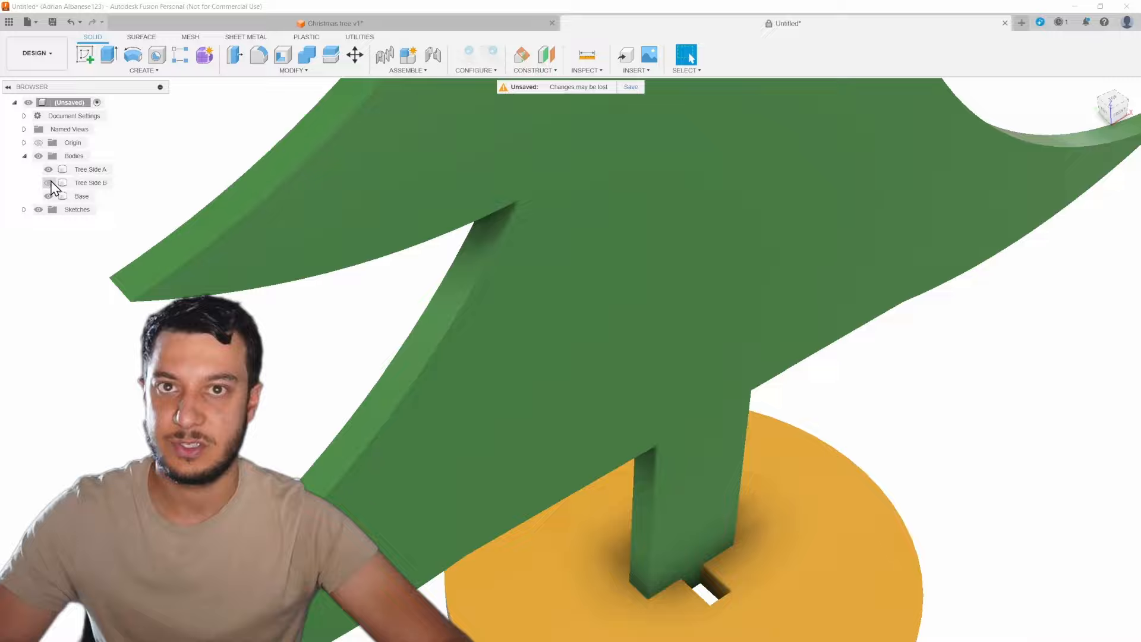
{"action": "left_click", "coordinate": [48, 183]}
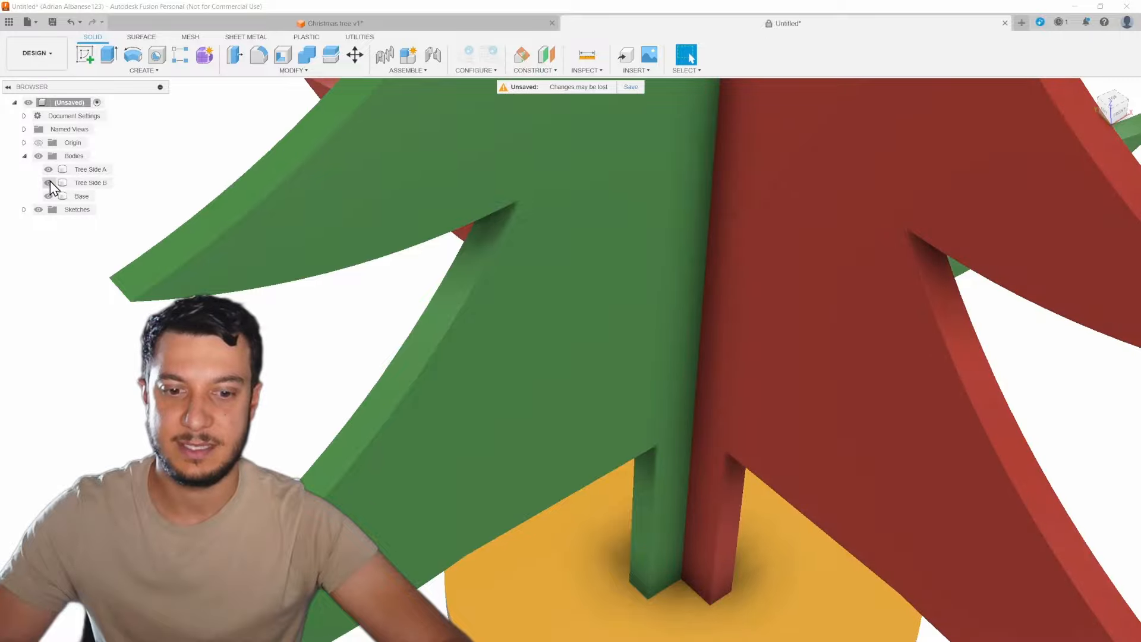
Hide the Base body so that only the two interlocking tree parts remain on view
{"action": "scroll", "coordinate": [670, 550], "scroll_direction": "down", "scroll_amount": 5}
{"action": "middle_click_drag", "start_coordinate": [677, 544], "coordinate": [884, 397], "text": "shift"}
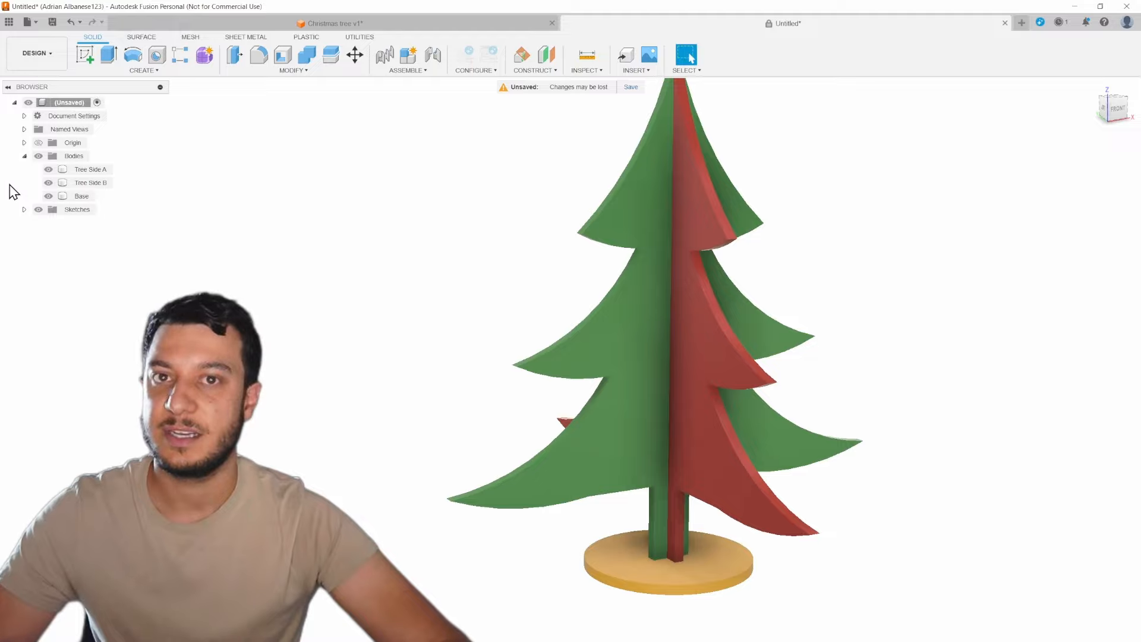
{"action": "left_click", "coordinate": [51, 194]}
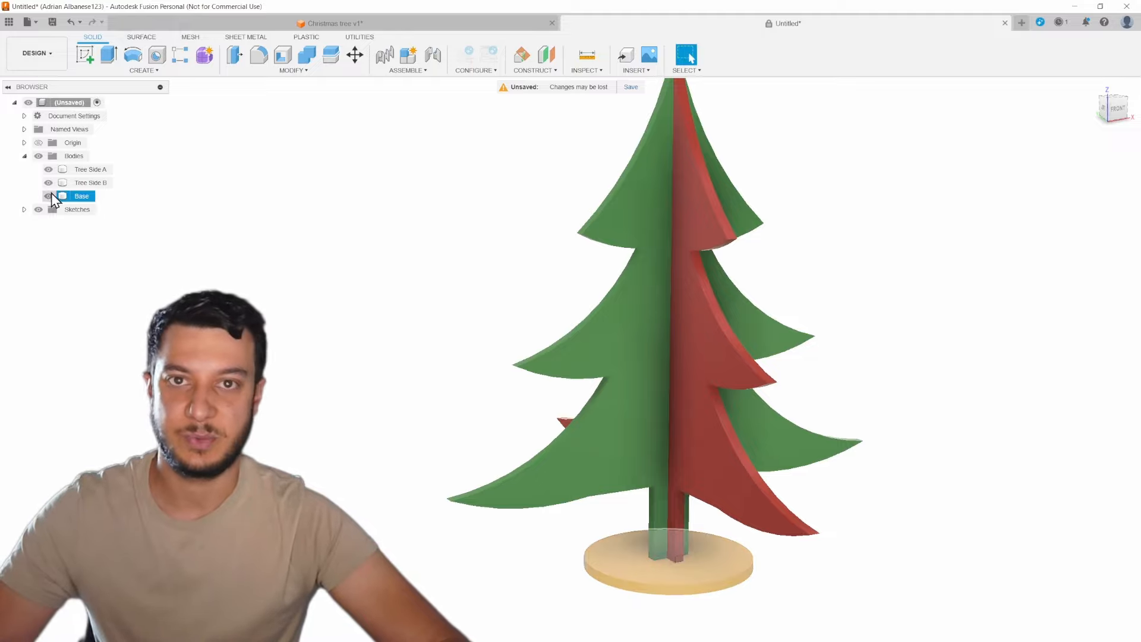
{"action": "left_click", "coordinate": [51, 194]}
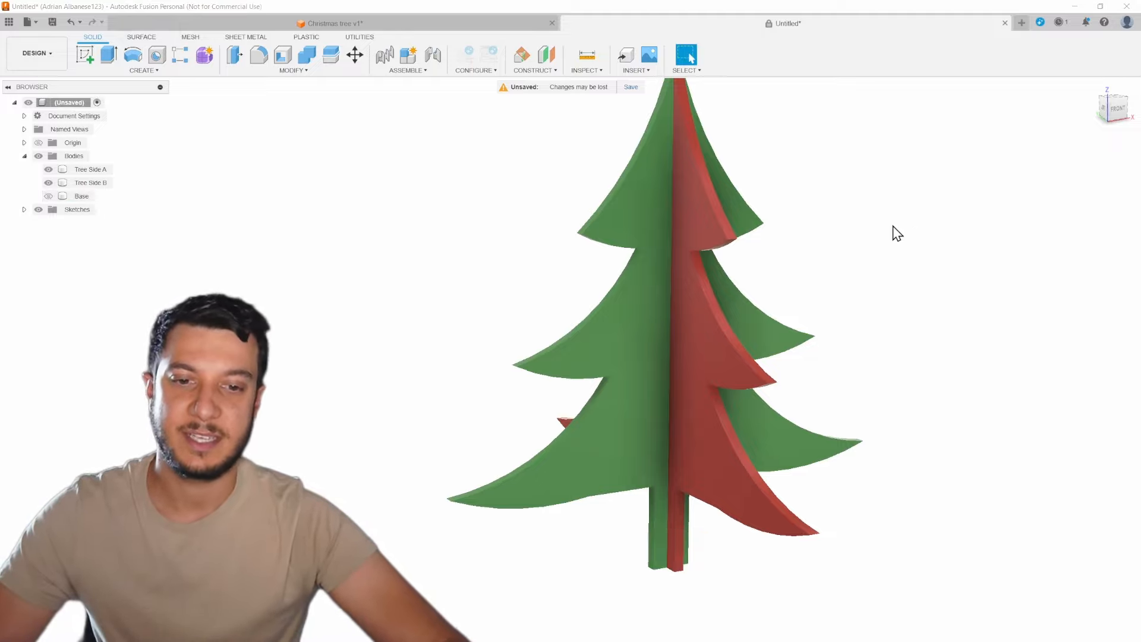
{"action": "middle_click_drag", "start_coordinate": [892, 232], "coordinate": [925, 206], "text": "shift"}
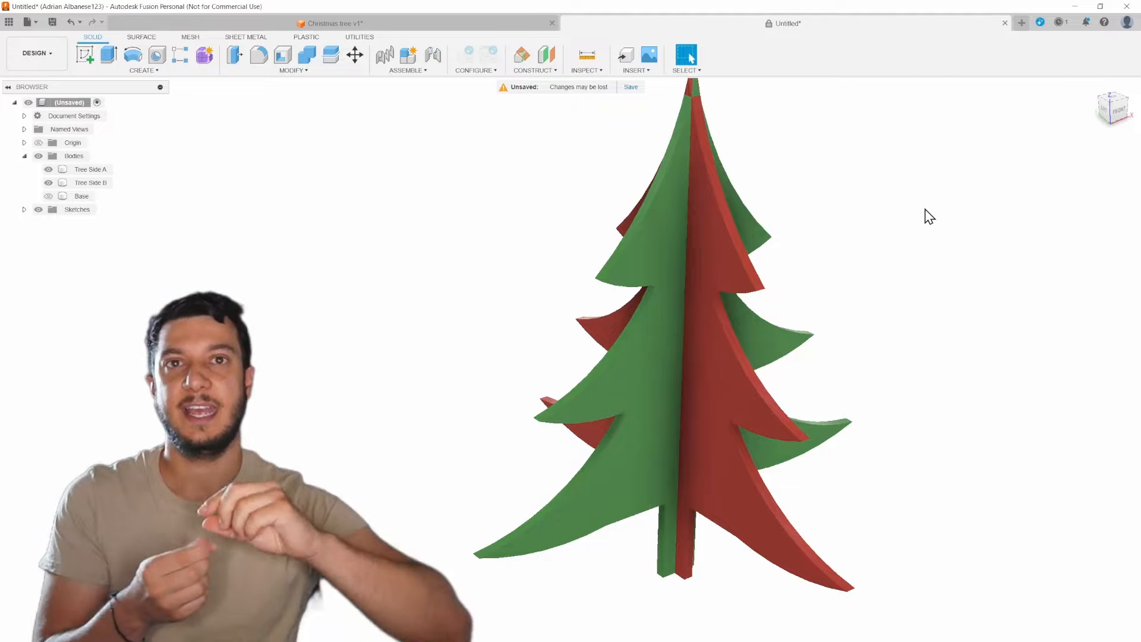
{"action": "left_click", "coordinate": [729, 240]}
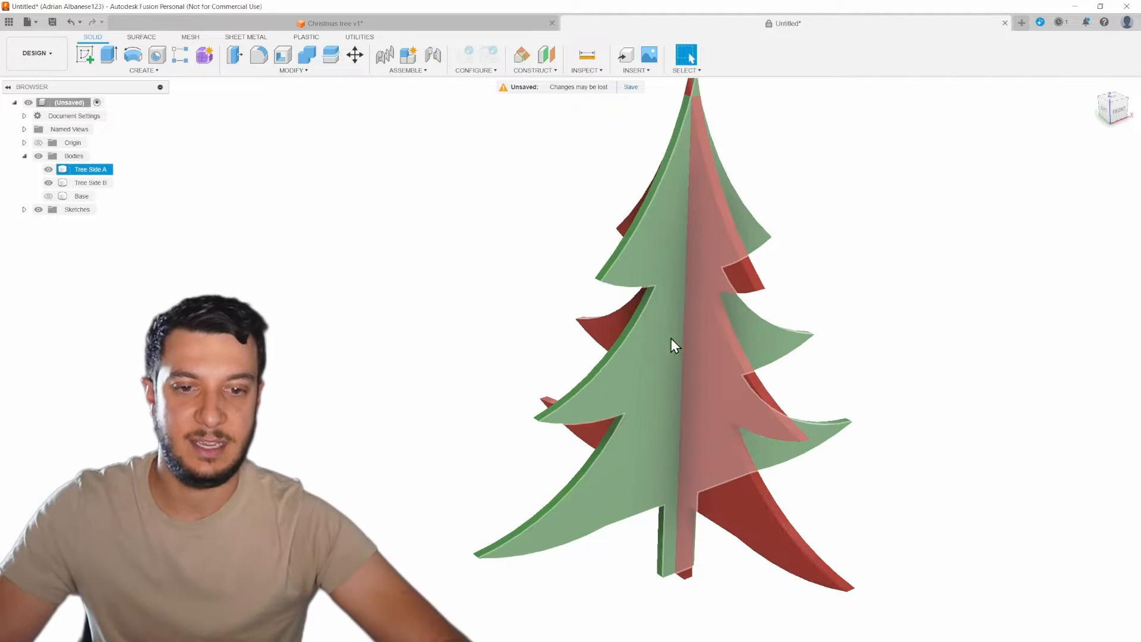
{"action": "left_click", "coordinate": [822, 397]}
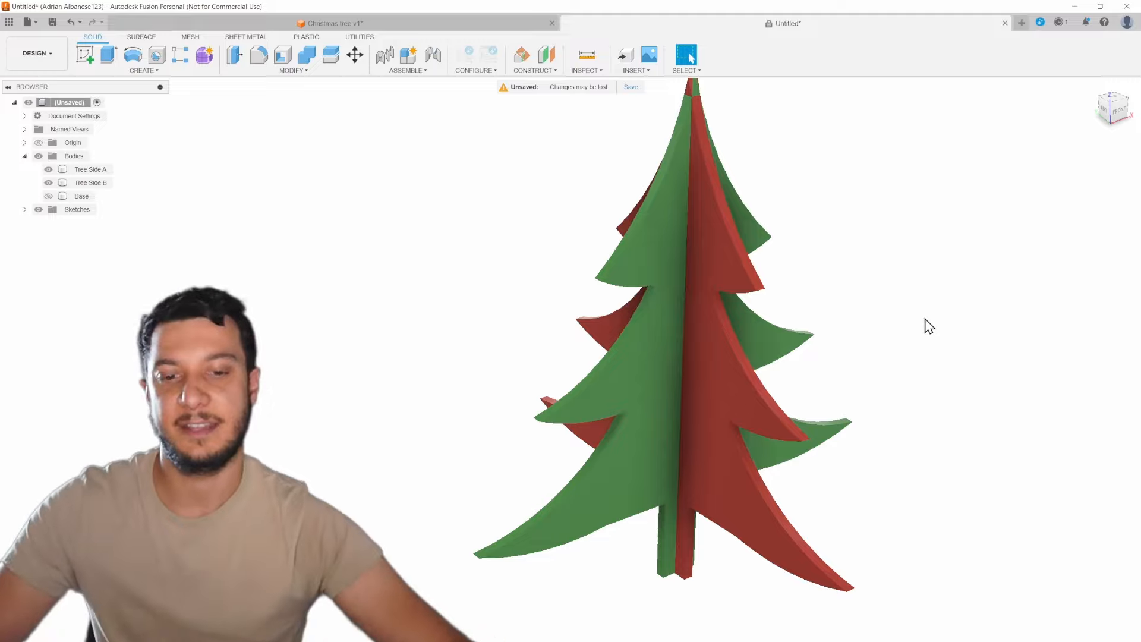
Hide the Tree Side B and Tree Side A bodies
{"action": "left_click", "coordinate": [53, 184]}
{"action": "left_click", "coordinate": [48, 183]}
{"action": "left_click", "coordinate": [48, 169]}
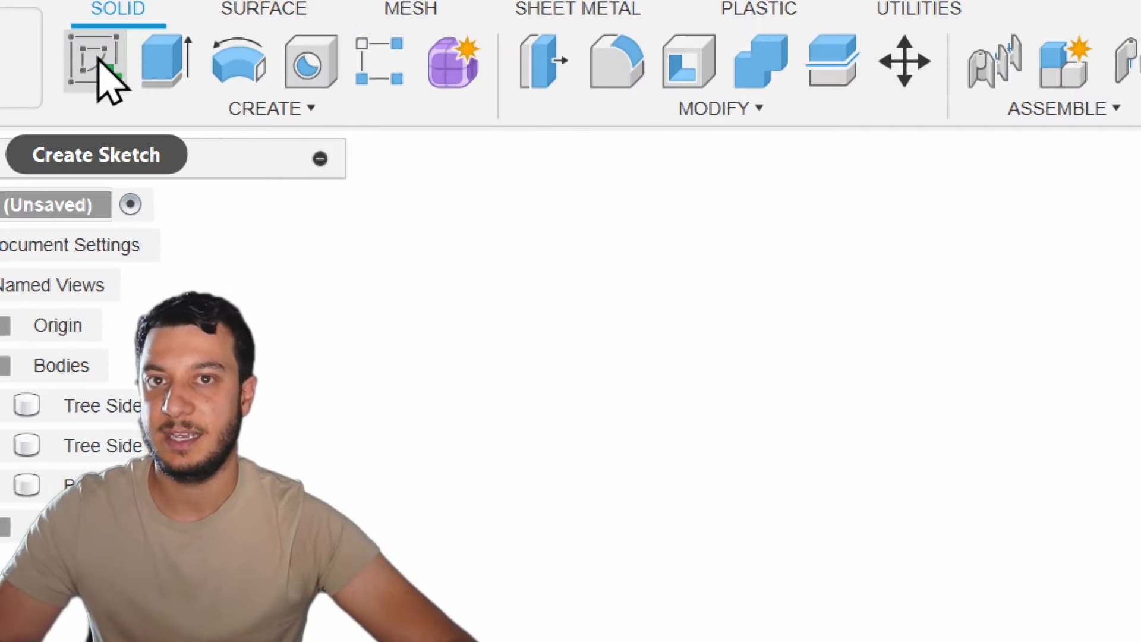
Start a new sketch on the horizontal XY origin plane
{"action": "left_click", "coordinate": [96, 59]}
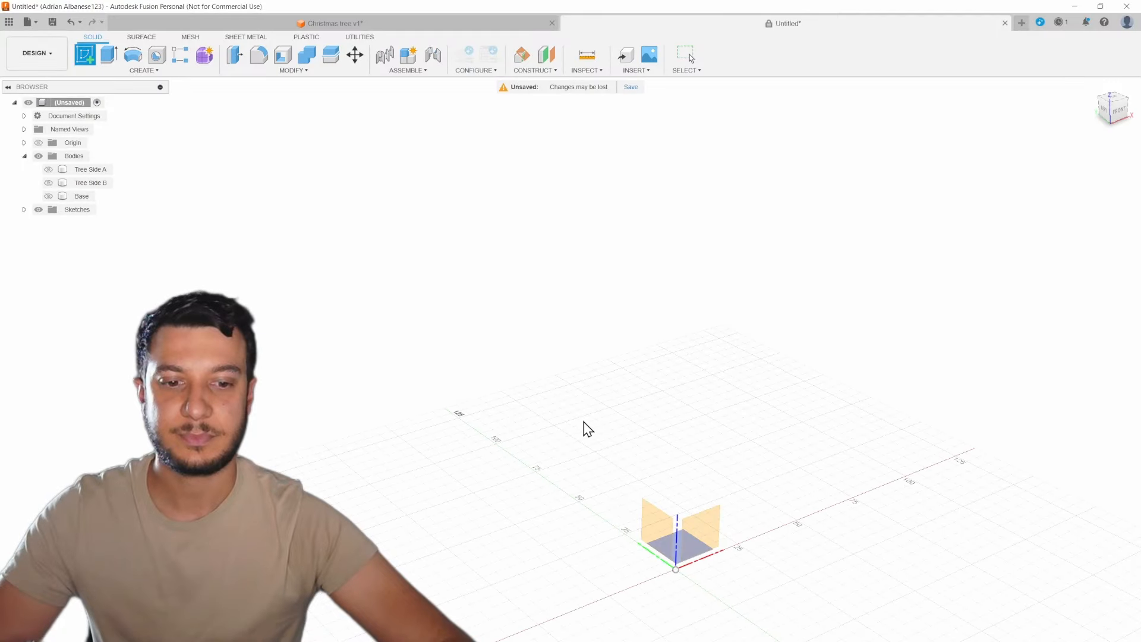
{"action": "middle_click_drag", "start_coordinate": [790, 446], "coordinate": [548, 356], "text": "shift"}
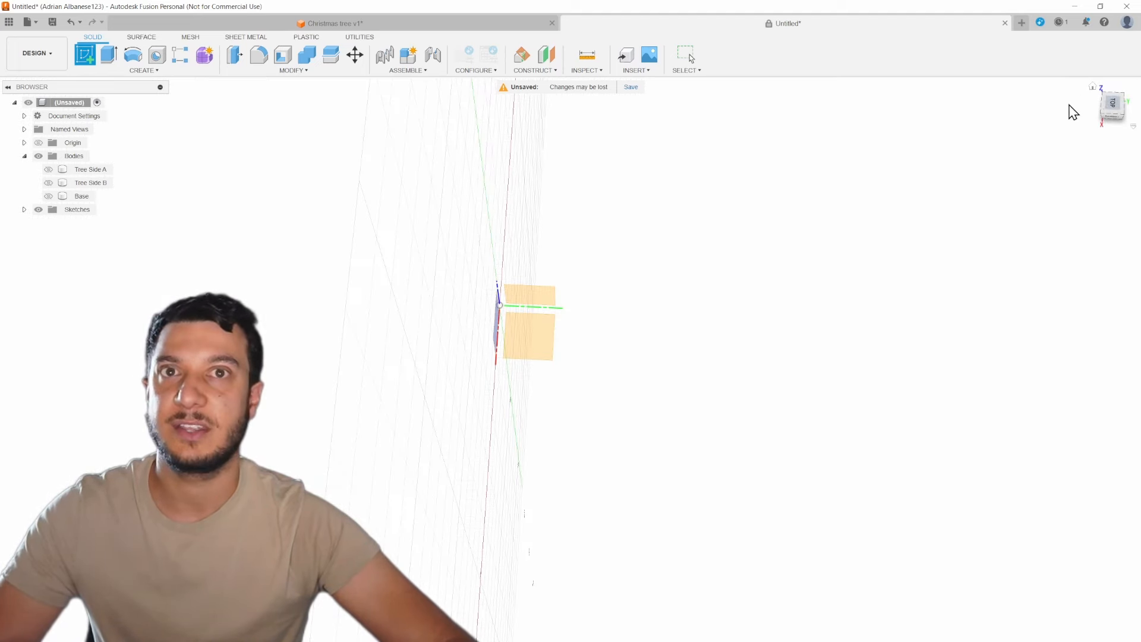
{"action": "left_click", "coordinate": [1114, 110]}
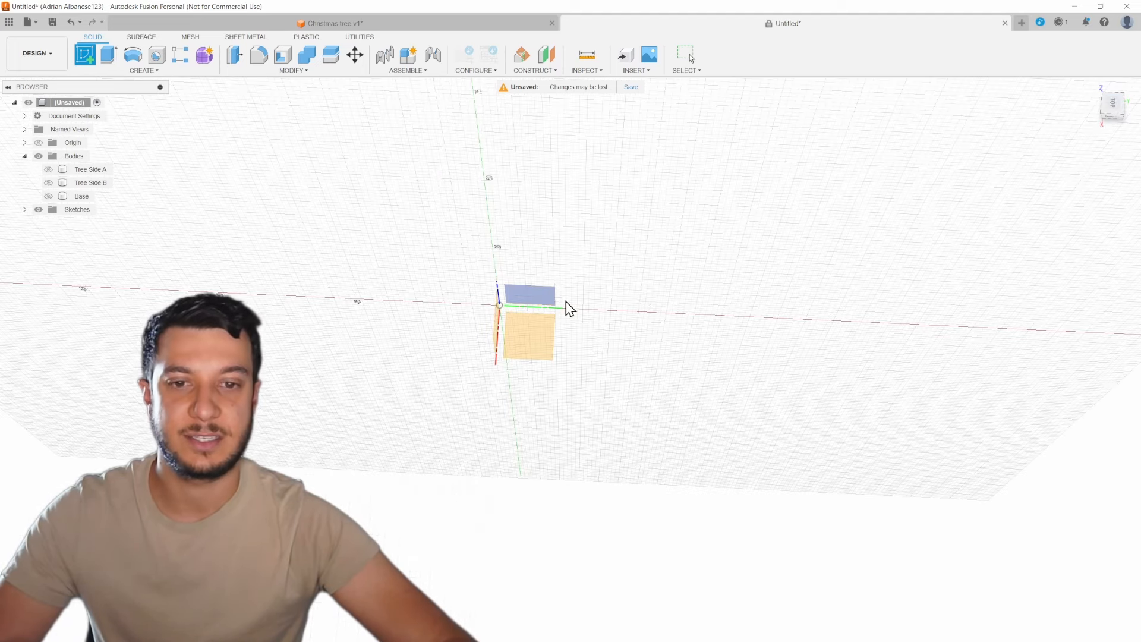
{"action": "left_click", "coordinate": [540, 343]}
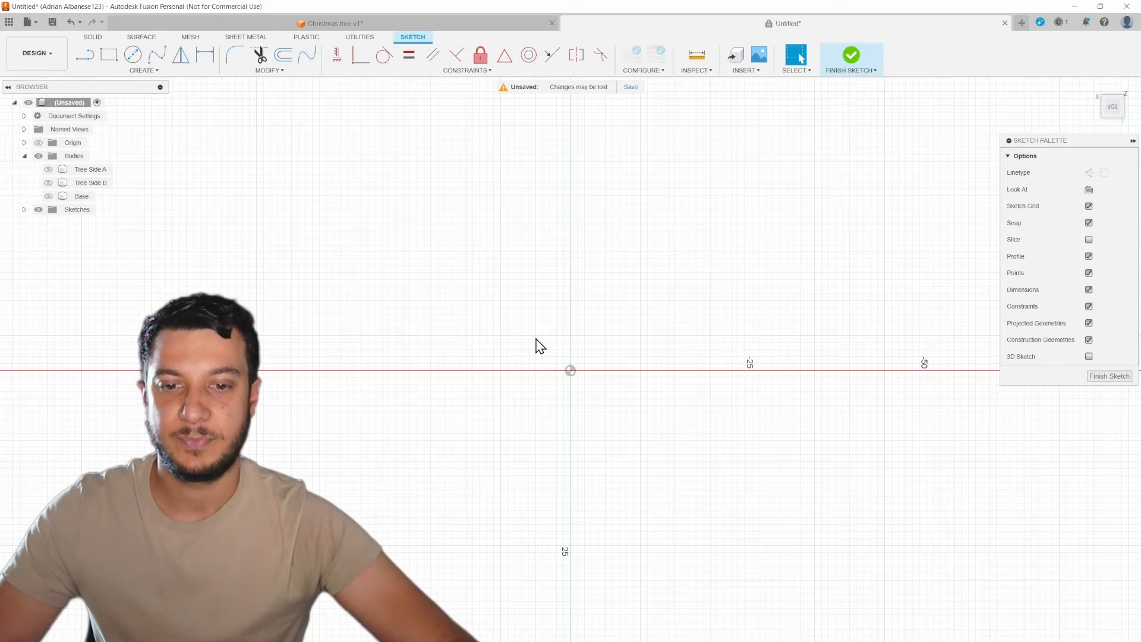
{"action": "scroll", "coordinate": [582, 369], "scroll_direction": "up", "scroll_amount": 3}
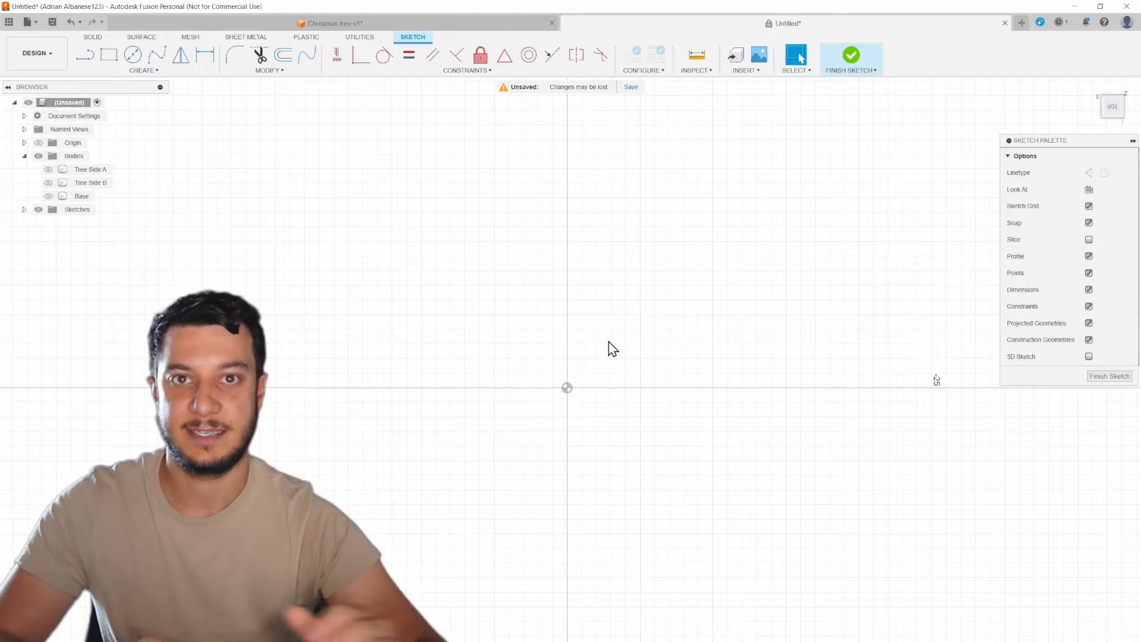
Draw a 3 by 3 mm center rectangle on the origin and finish the sketch
{"action": "left_click", "coordinate": [130, 71]}
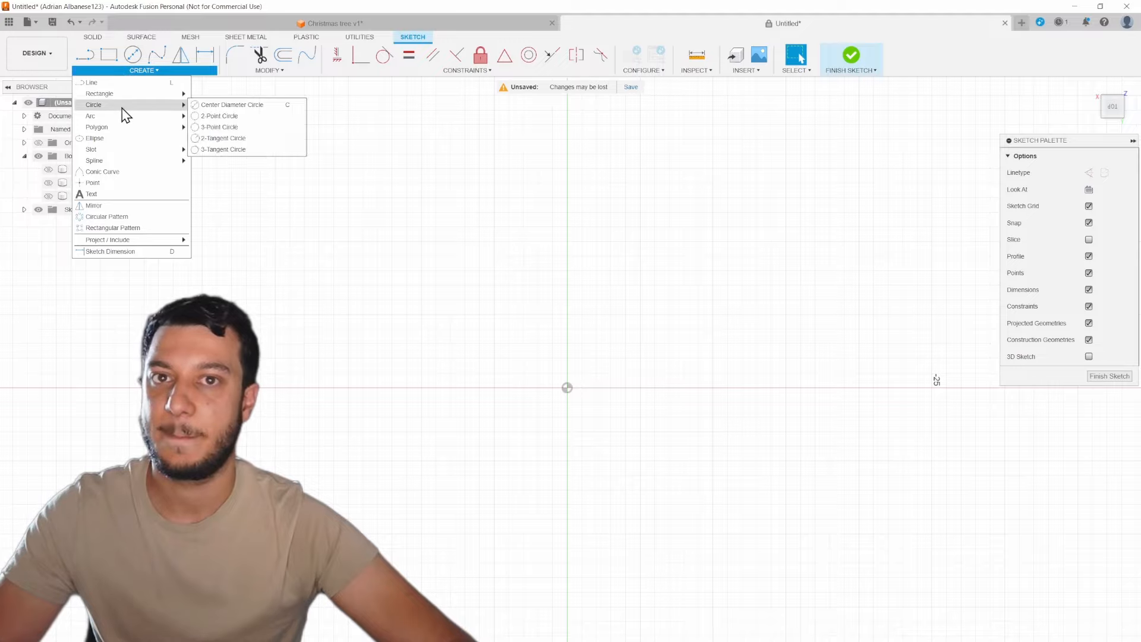
{"action": "mouse_move", "coordinate": [118, 93]}
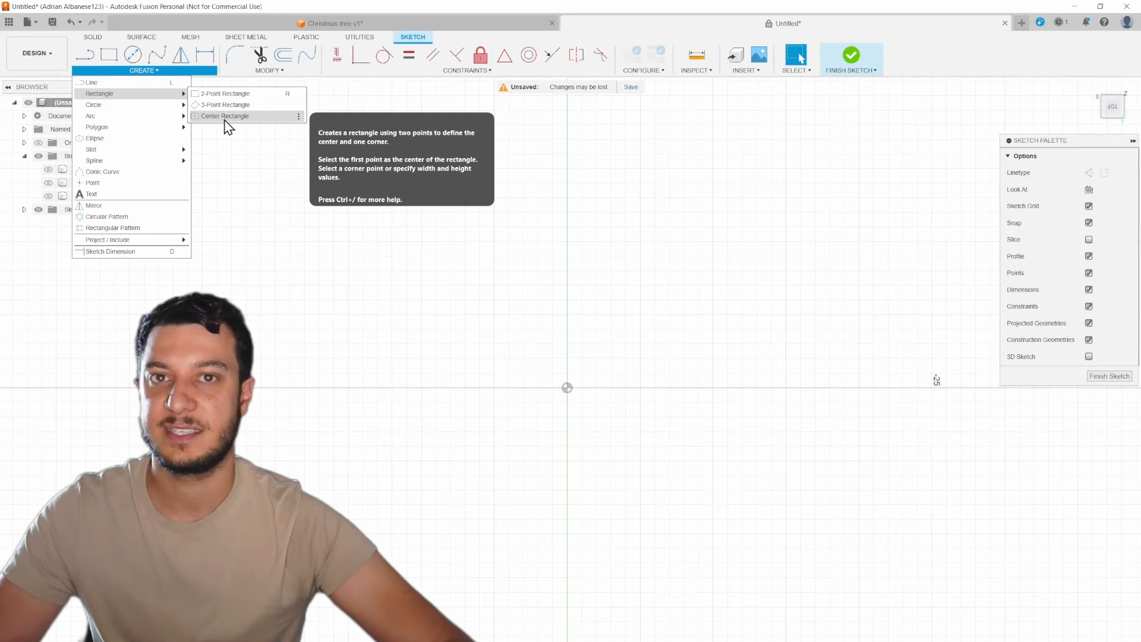
{"action": "left_click", "coordinate": [225, 117]}
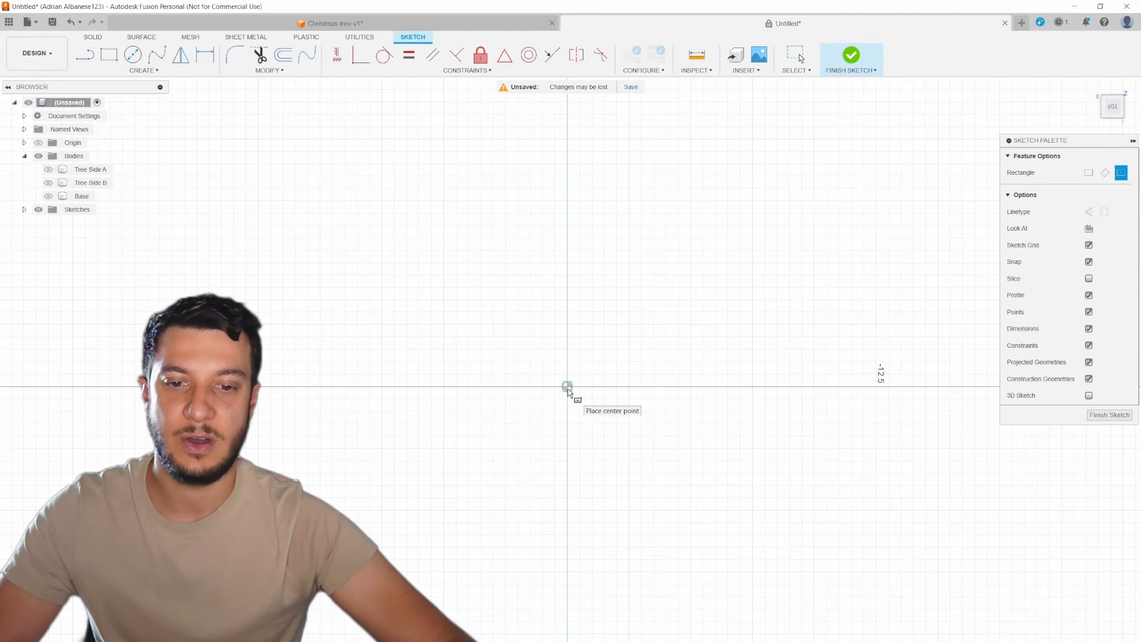
{"action": "left_click", "coordinate": [567, 387]}
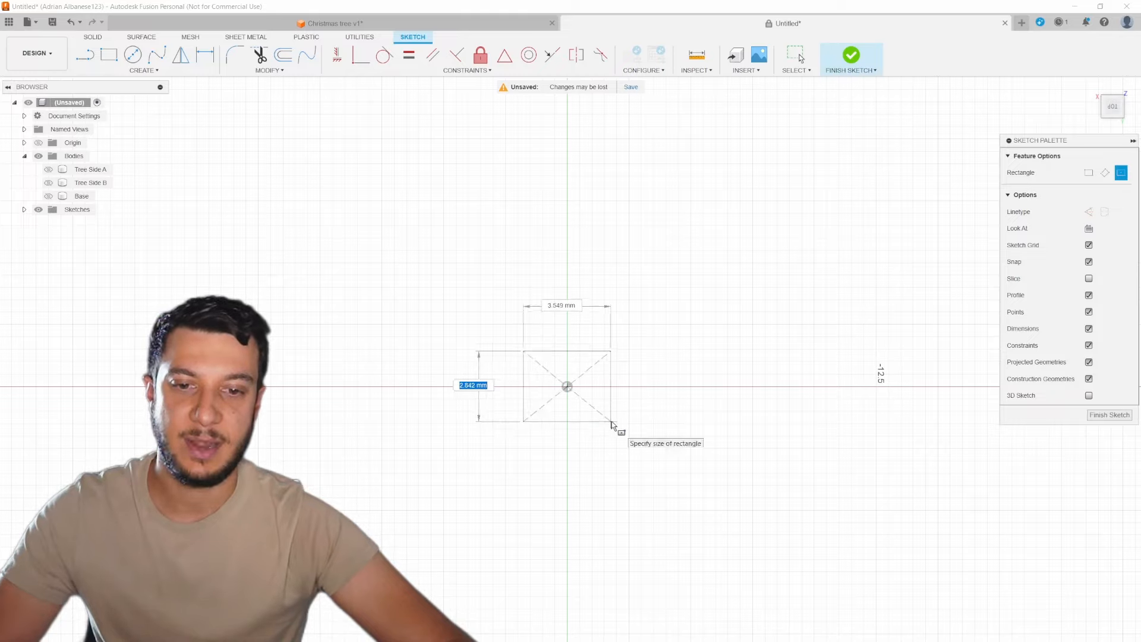
{"action": "key", "text": "Tab"}
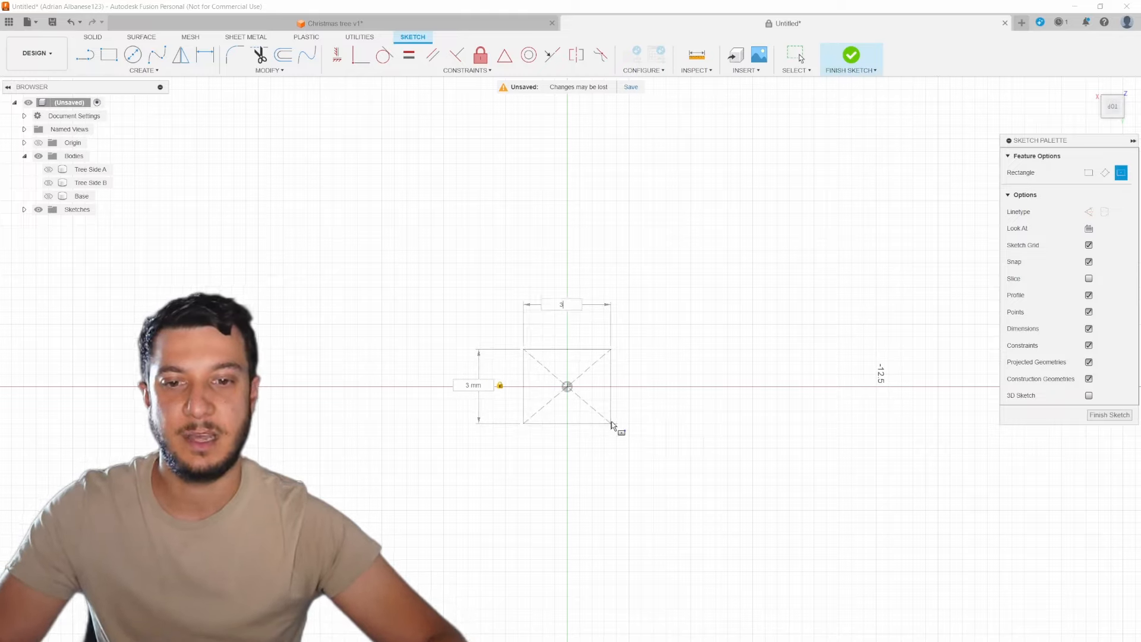
{"action": "type", "text": "3"}
{"action": "key", "text": "Tab"}
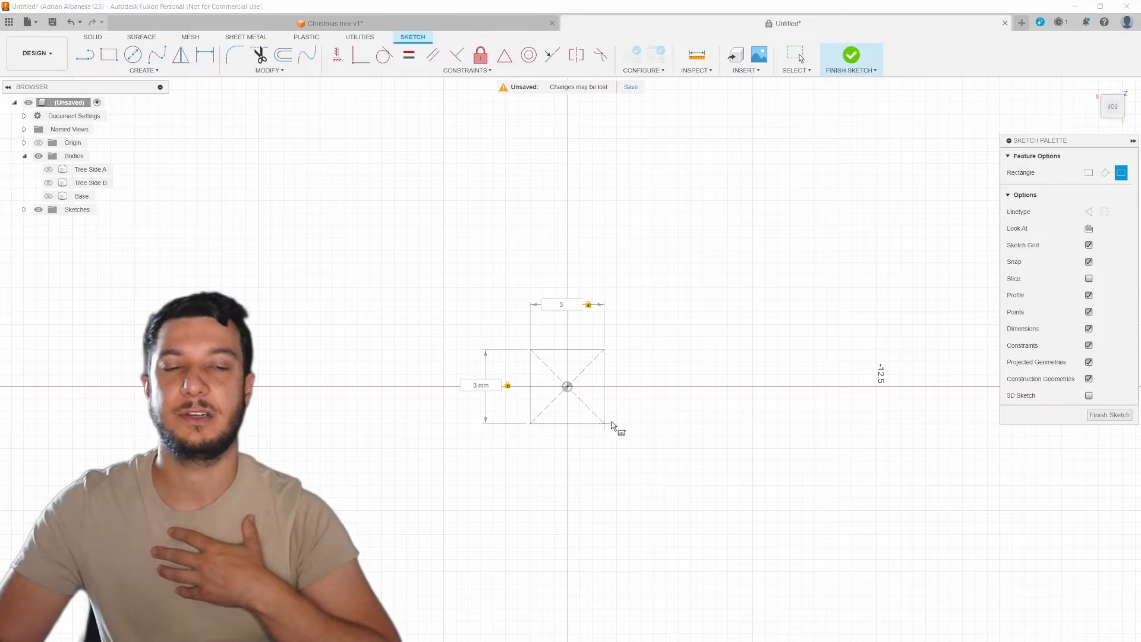
{"action": "key", "text": "Return"}
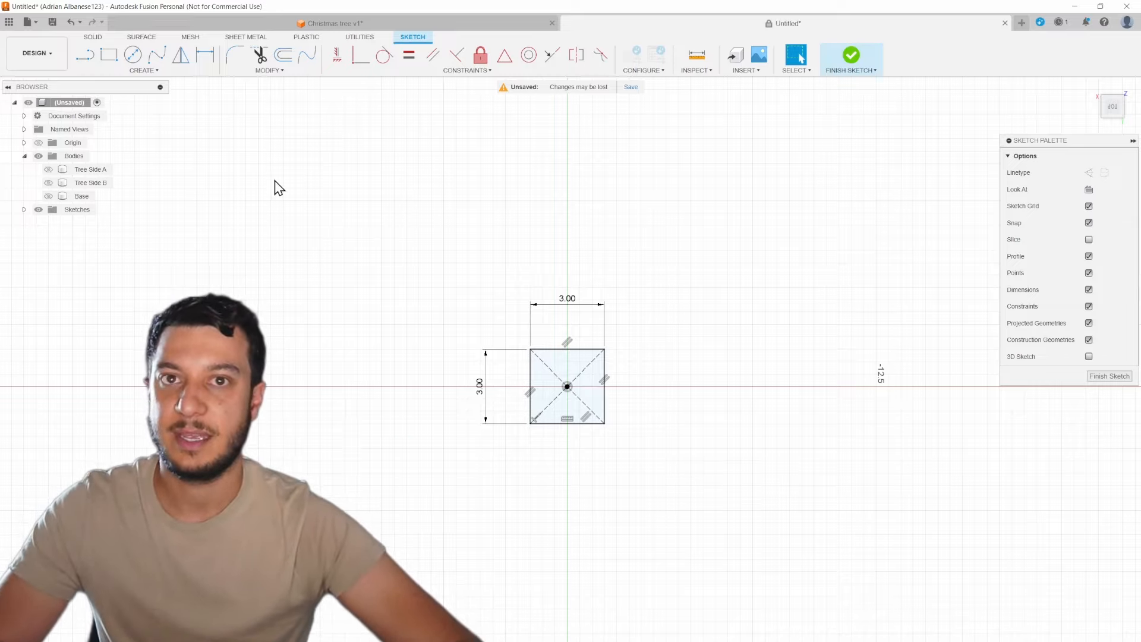
{"action": "left_click", "coordinate": [852, 56]}
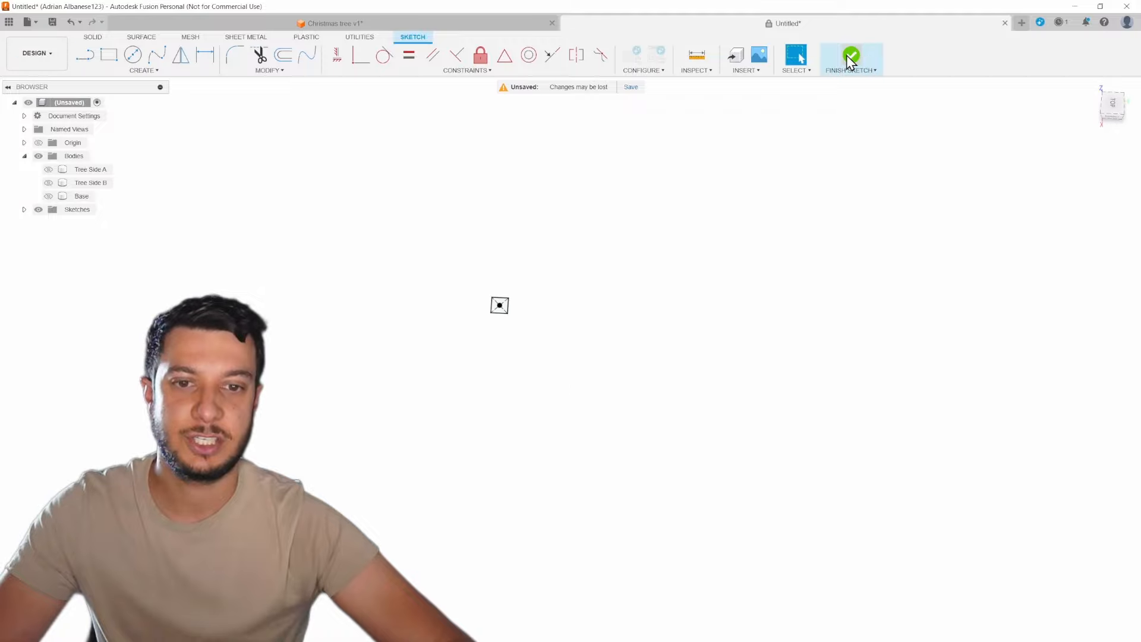
Extrude the 3 mm square upward 155 mm as a new body
{"action": "left_click", "coordinate": [108, 56]}
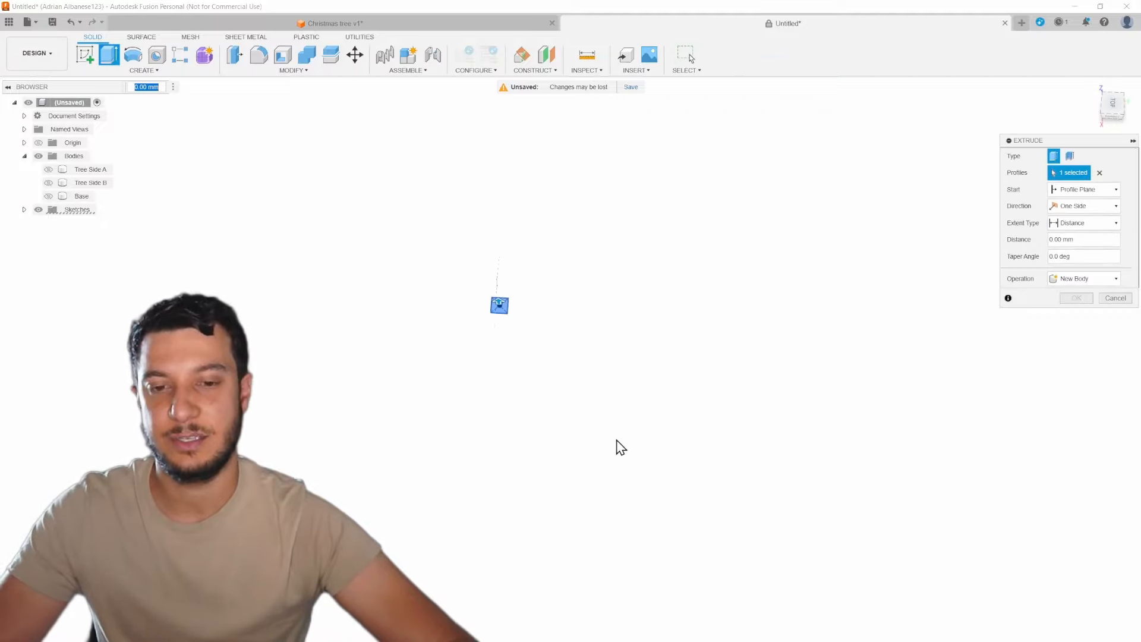
{"action": "middle_click_drag", "start_coordinate": [594, 438], "coordinate": [581, 390], "text": "shift"}
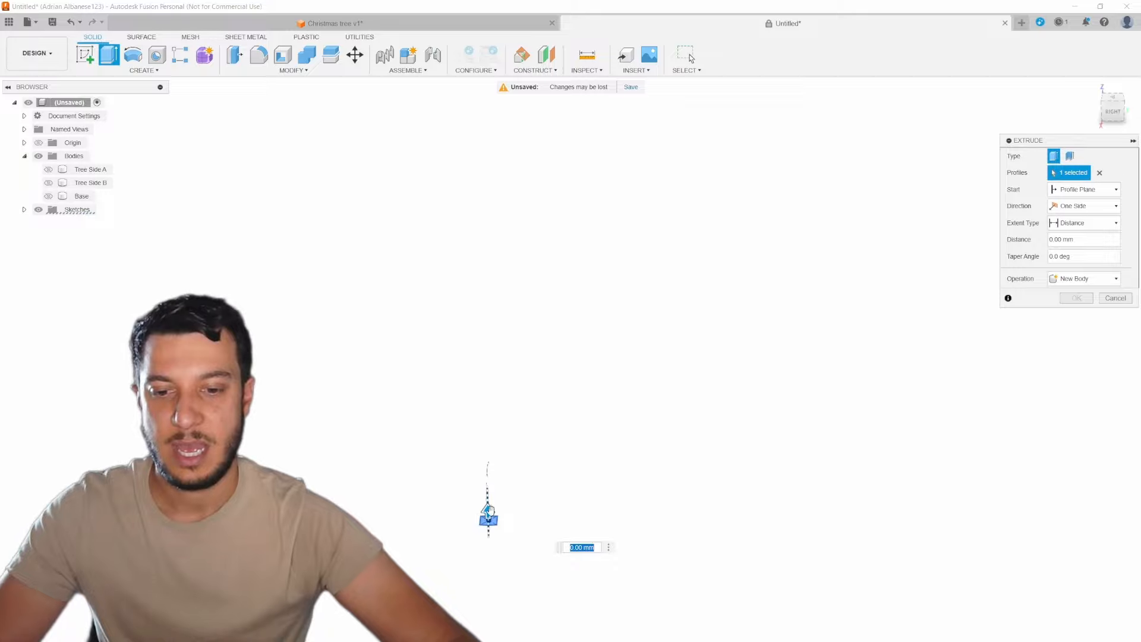
{"action": "left_click_drag", "start_coordinate": [489, 510], "coordinate": [477, 155]}
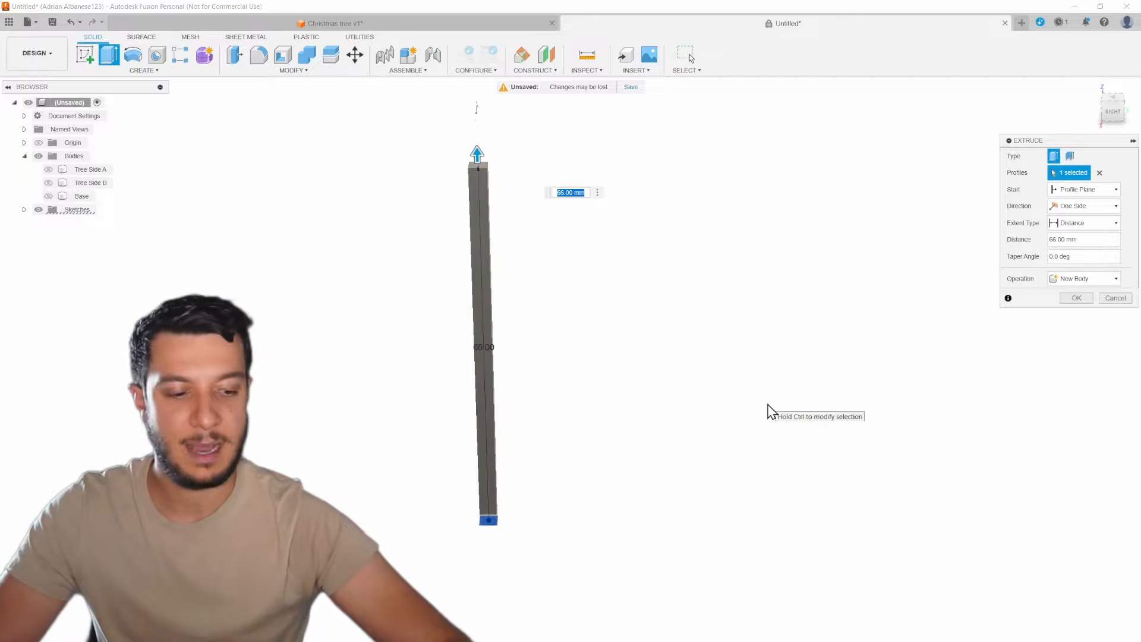
{"action": "key", "text": "Return"}
{"action": "type", "text": "0"}
{"action": "key", "text": "Return"}
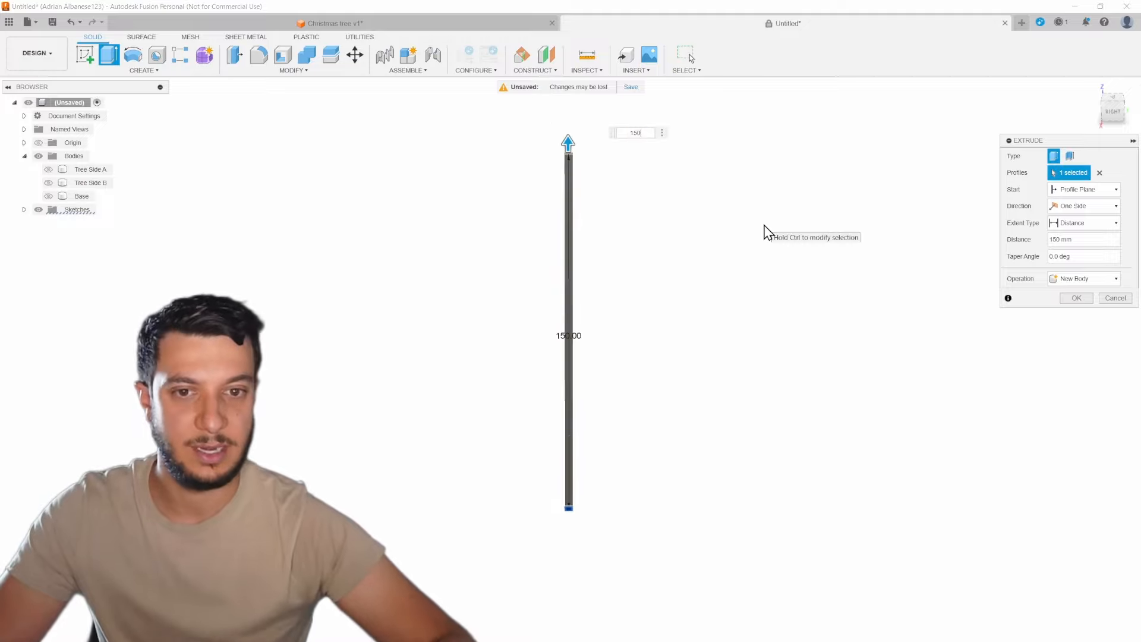
{"action": "key", "text": "Return"}
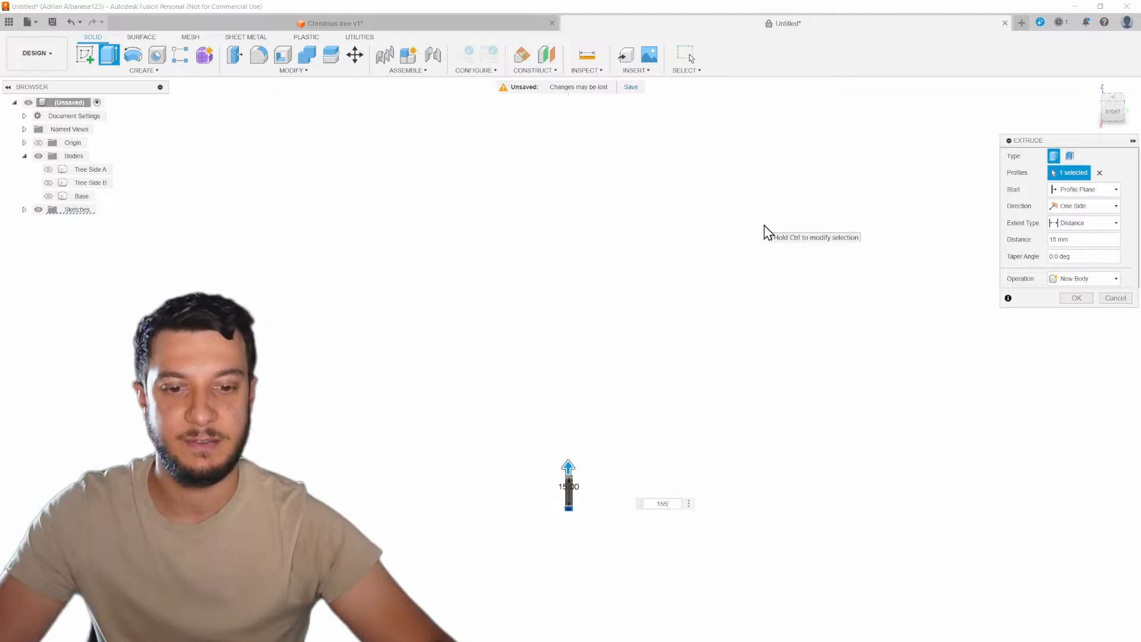
{"action": "key", "text": "Return"}
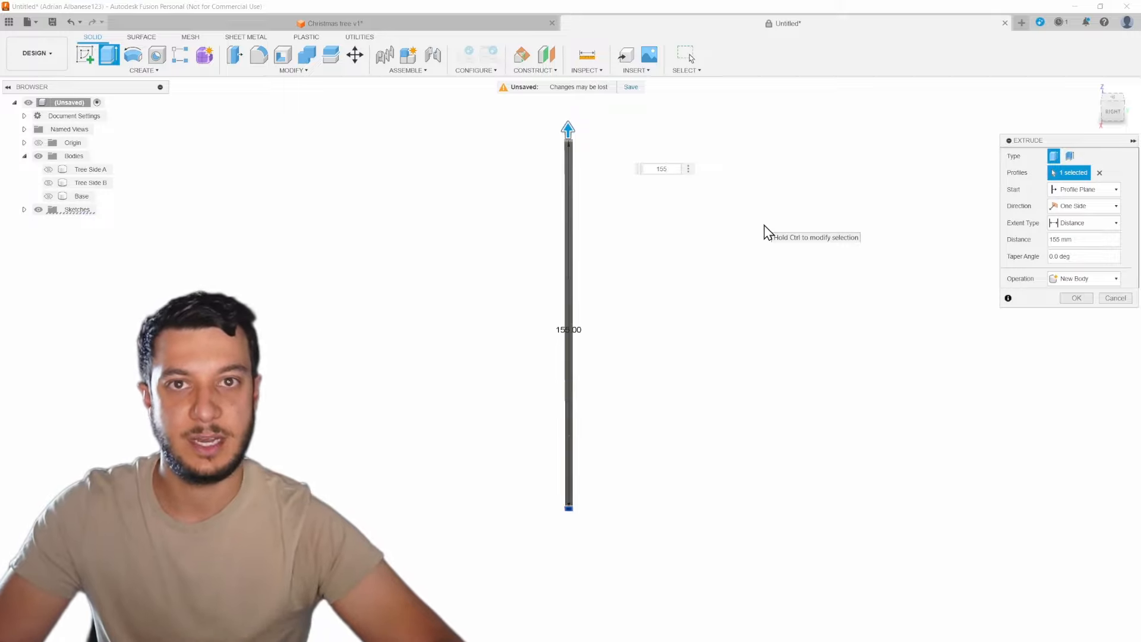
{"action": "key", "text": "Return"}
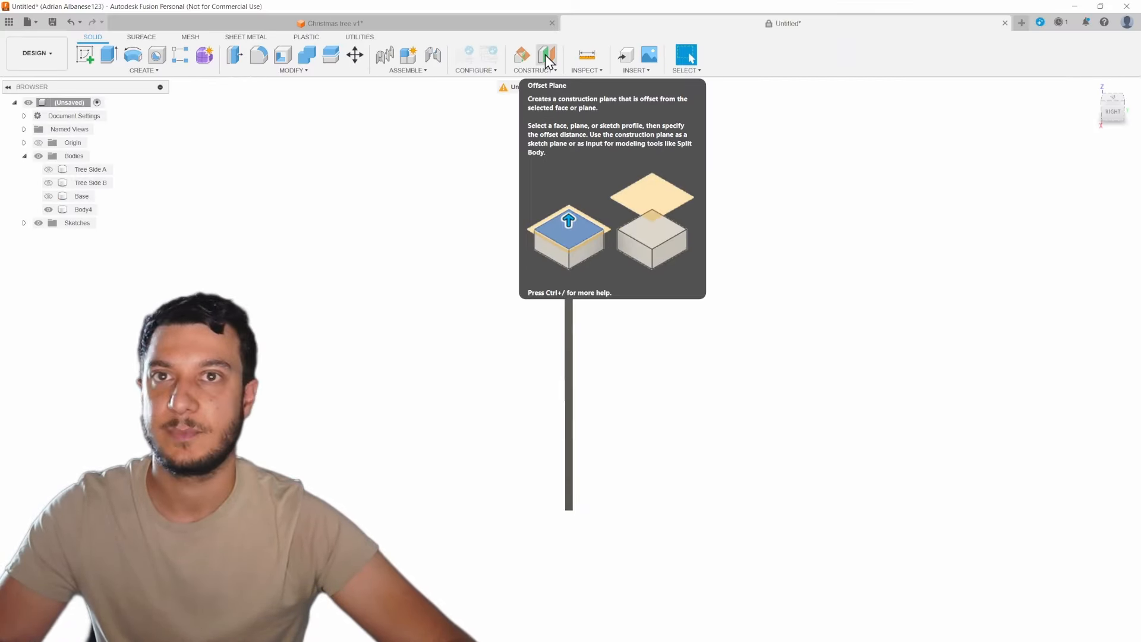
Start an offset construction plane from the square bar's bottom face and pull it about 65 mm up the bar
{"action": "left_click", "coordinate": [546, 60]}
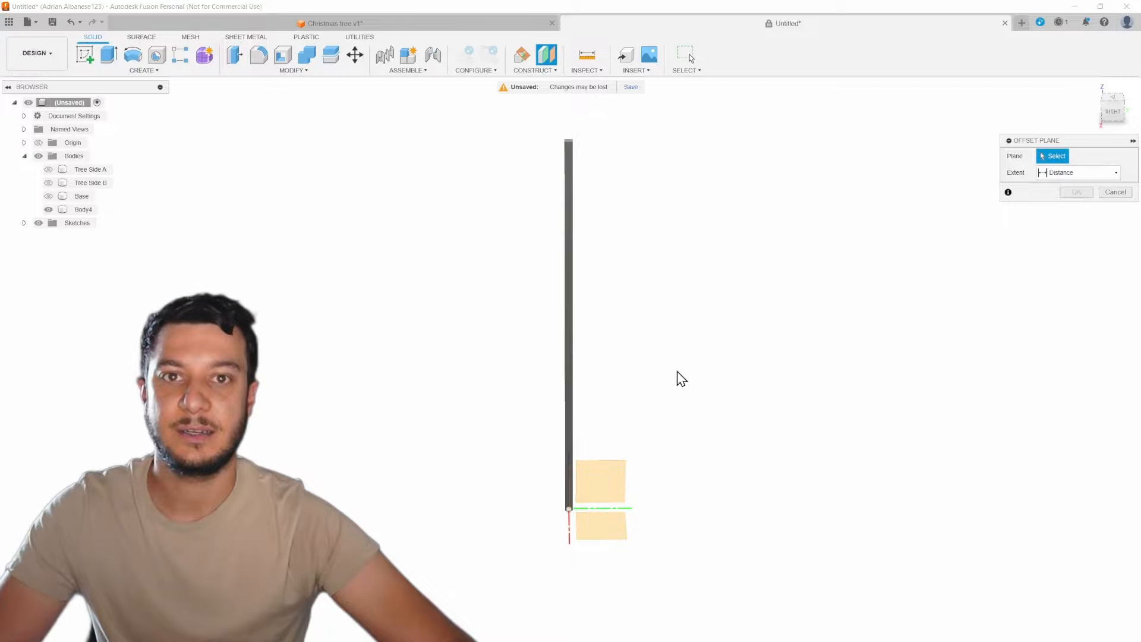
{"action": "middle_click_drag", "start_coordinate": [678, 377], "coordinate": [698, 339], "text": "shift"}
{"action": "scroll", "coordinate": [555, 576], "scroll_direction": "up", "scroll_amount": 10}
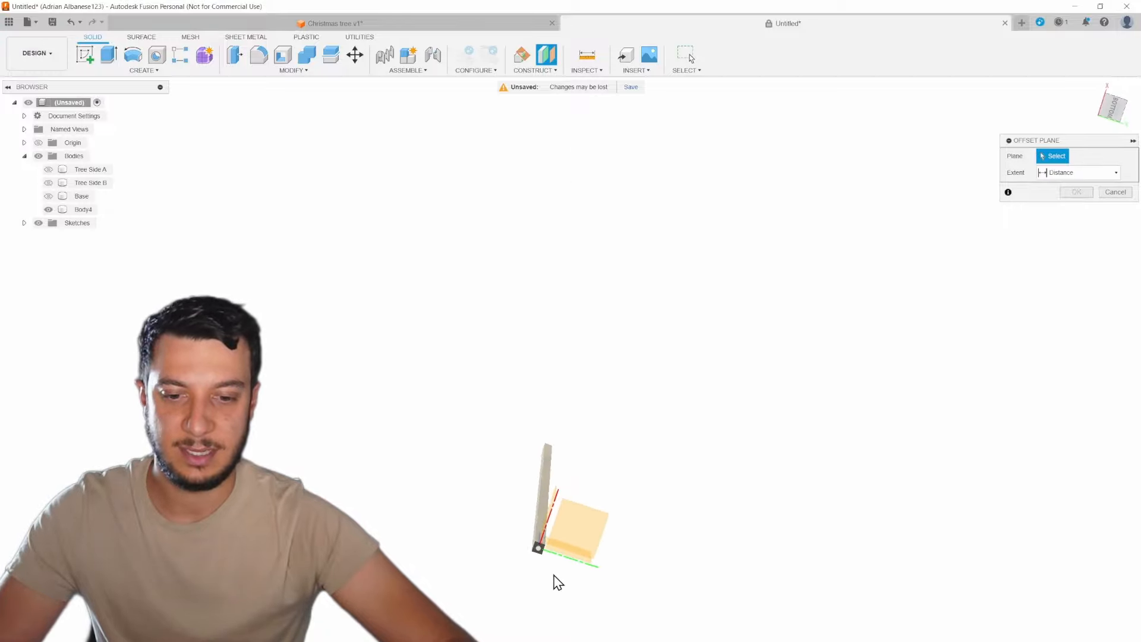
{"action": "left_click", "coordinate": [515, 412]}
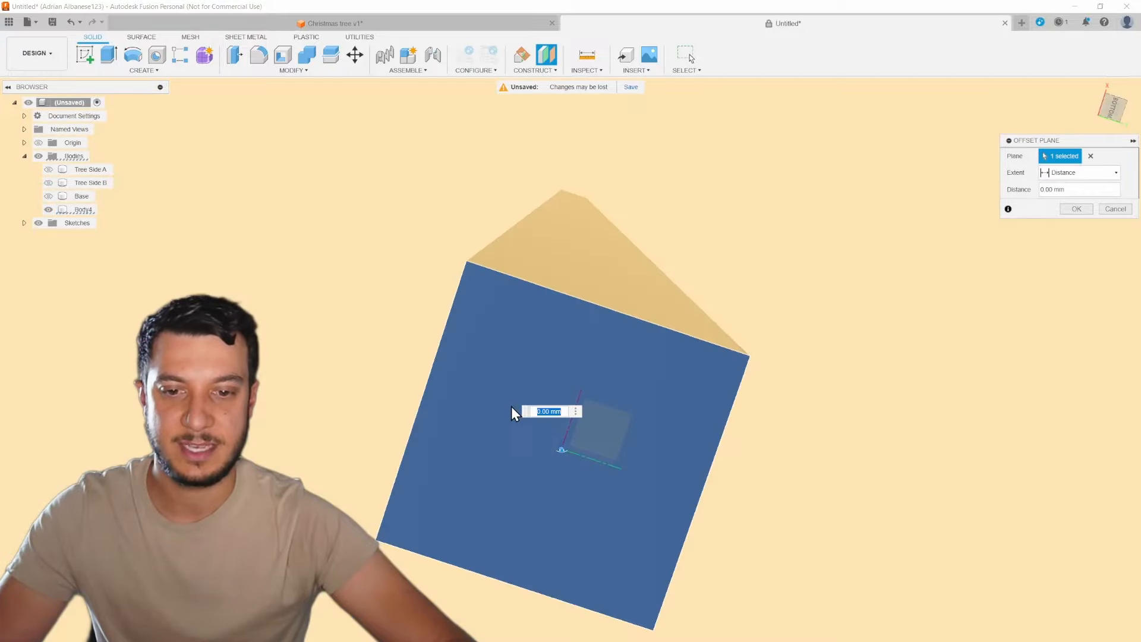
{"action": "middle_click_drag", "start_coordinate": [512, 408], "coordinate": [615, 368], "text": "shift"}
{"action": "left_click_drag", "start_coordinate": [548, 443], "coordinate": [547, 241]}
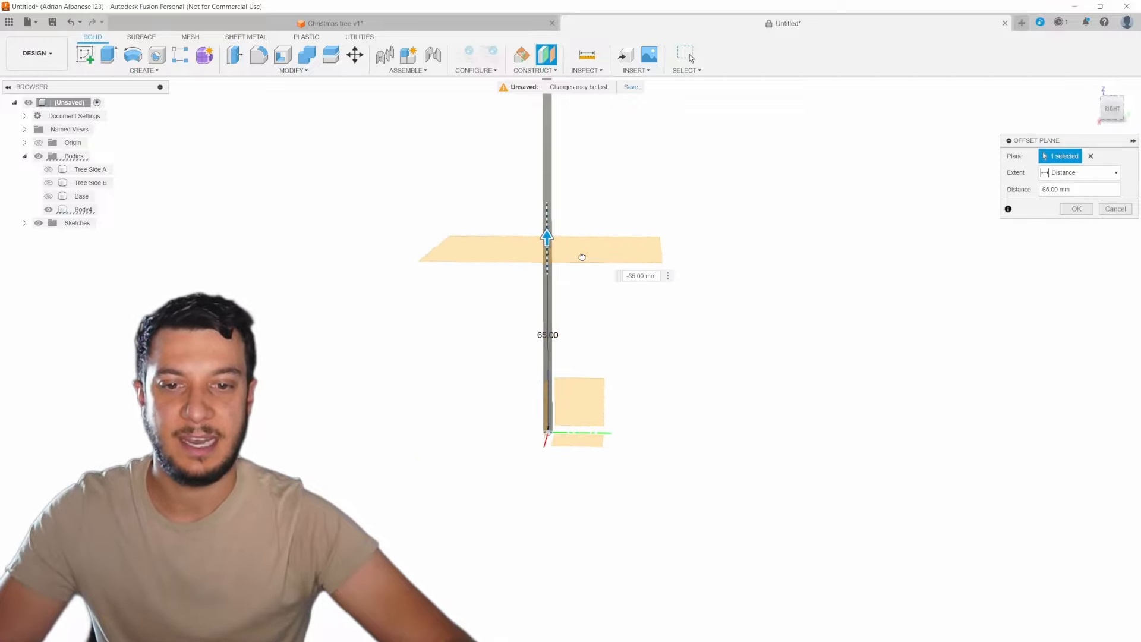
{"action": "scroll", "coordinate": [696, 436], "scroll_direction": "down", "scroll_amount": 4}
{"action": "middle_click_drag", "start_coordinate": [765, 266], "coordinate": [701, 275]}
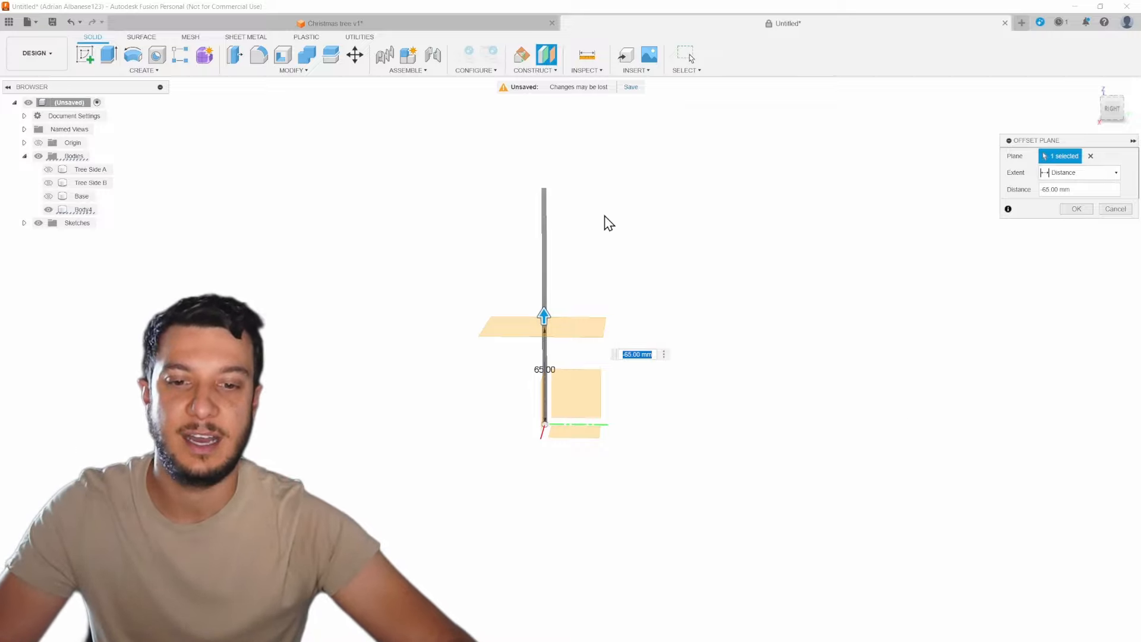
Set the plane's offset distance to -150/2 mm and create the plane
{"action": "mouse_move", "coordinate": [732, 300]}
{"action": "middle_mouse_down", "text": "shift"}
{"action": "mouse_move", "coordinate": [670, 293]}
{"action": "mouse_move", "coordinate": [777, 295]}
{"action": "mouse_move", "coordinate": [649, 303]}
{"action": "mouse_move", "coordinate": [735, 306]}
{"action": "middle_mouse_up", "text": "shift"}
{"action": "key", "text": "BackSpace"}
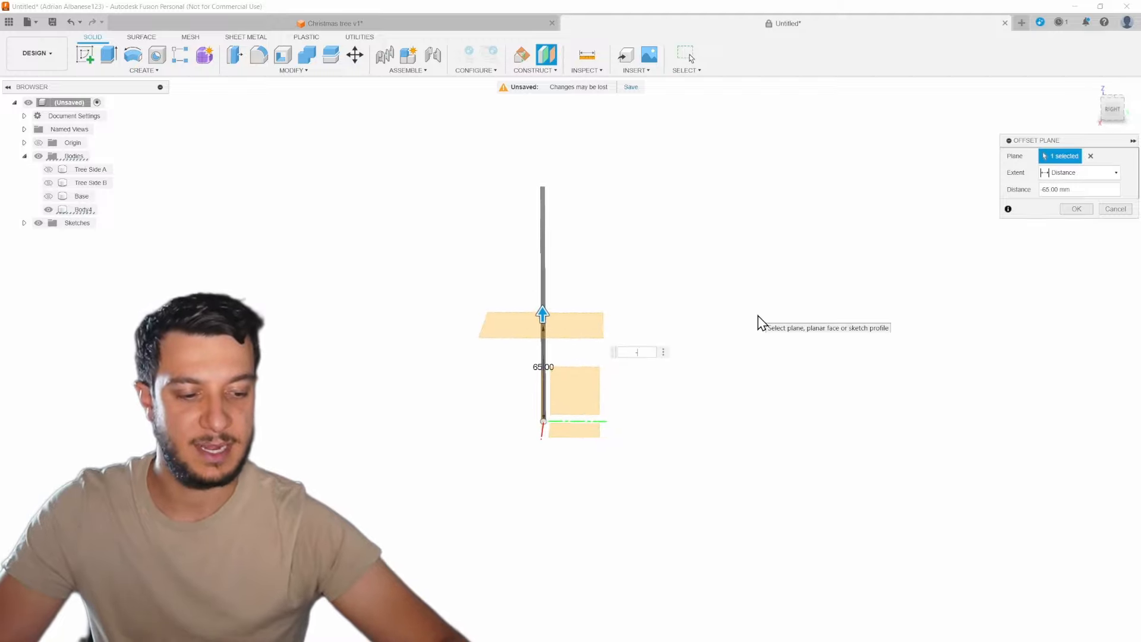
{"action": "type", "text": "-150"}
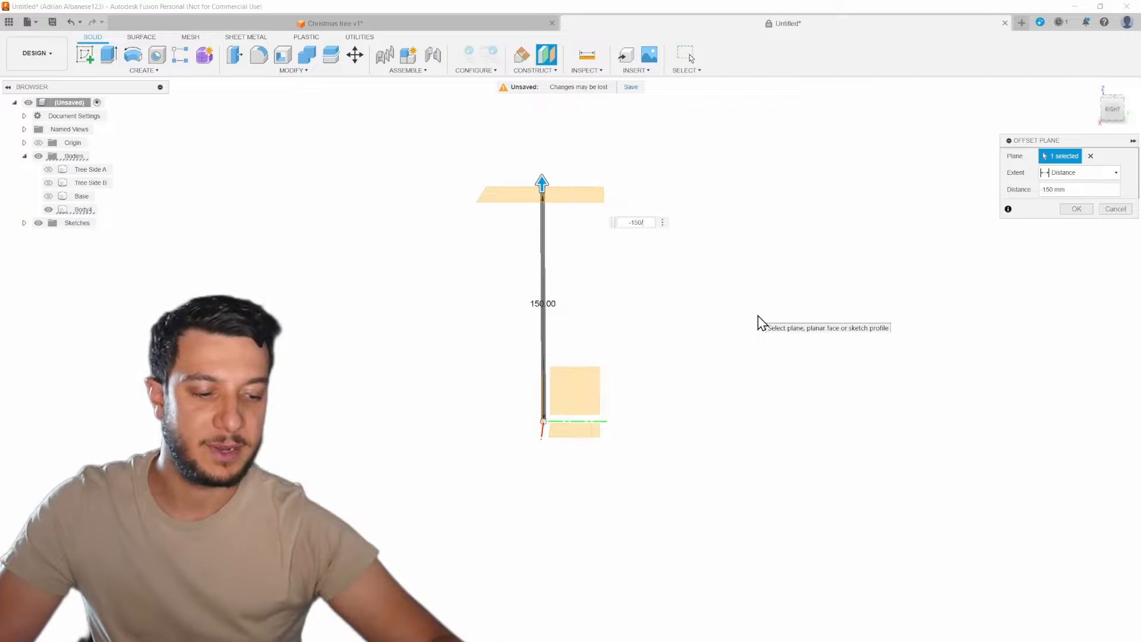
{"action": "type", "text": "/2"}
{"action": "key", "text": "Return"}
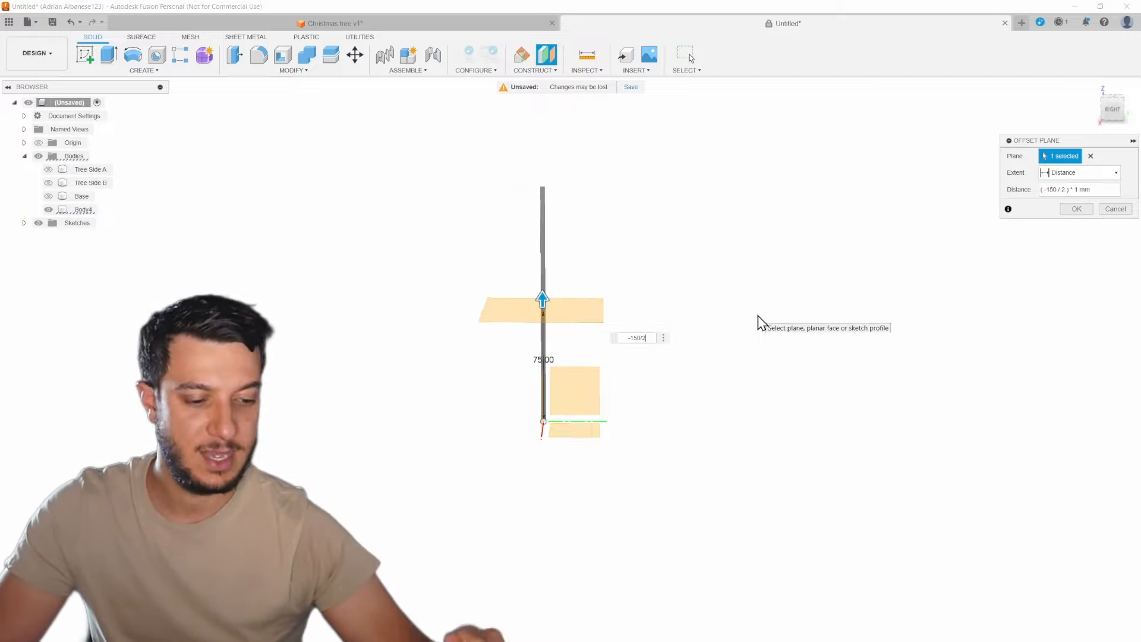
{"action": "key", "text": "Return"}
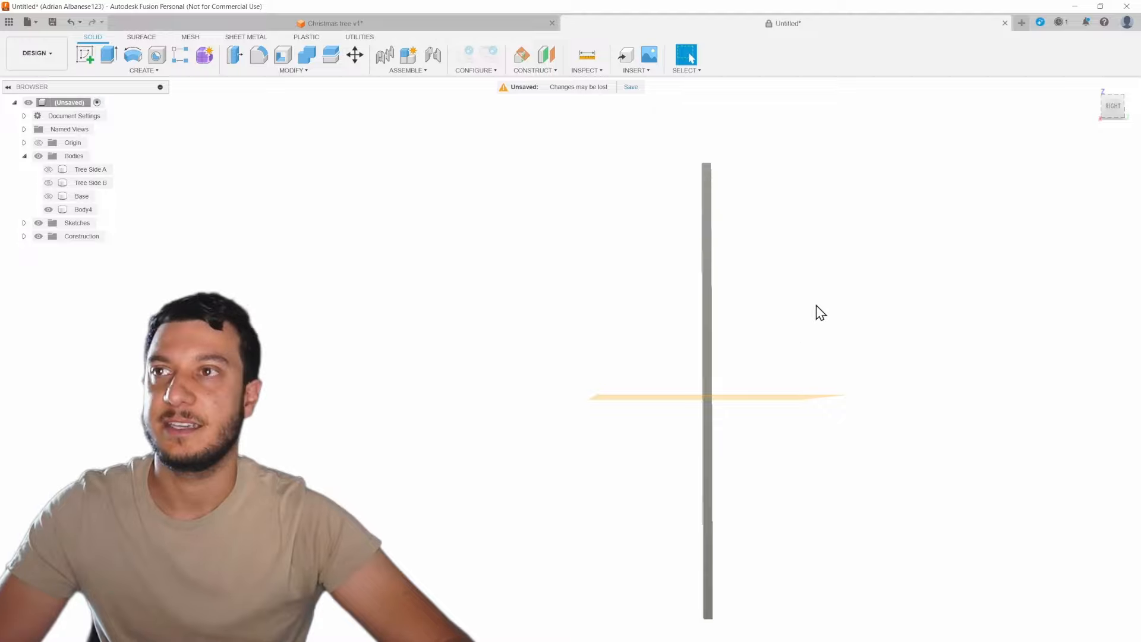
Split the square bar into two bodies with the offset plane as splitting tool, and hide the construction geometry
{"action": "middle_click_drag", "start_coordinate": [790, 317], "coordinate": [793, 382], "text": "shift"}
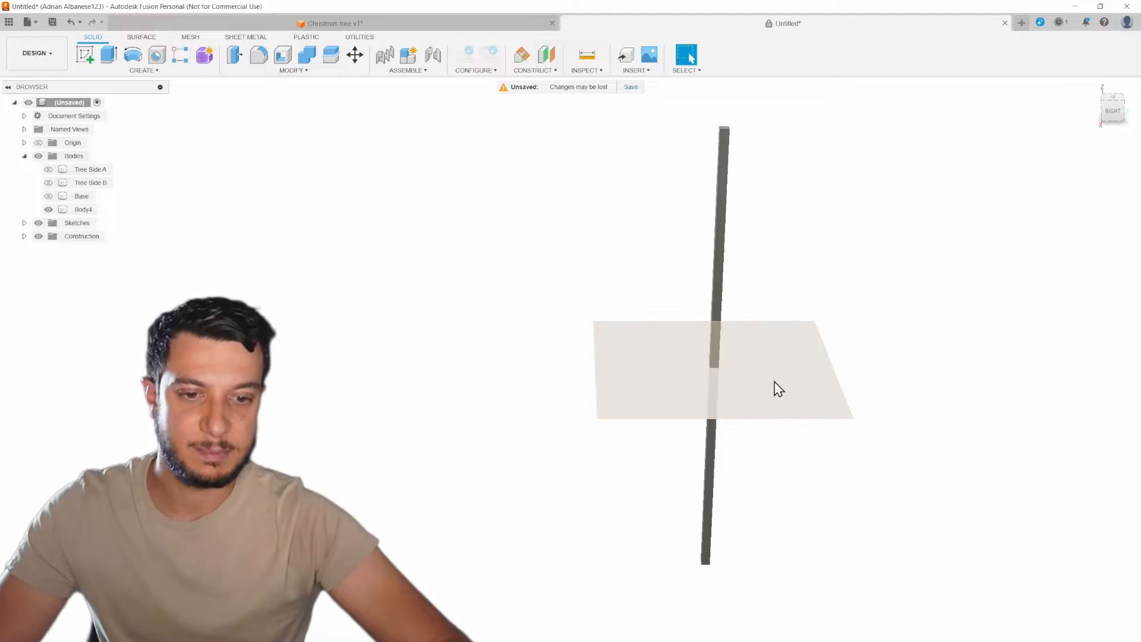
{"action": "middle_click_drag", "start_coordinate": [930, 438], "coordinate": [892, 433], "text": "shift"}
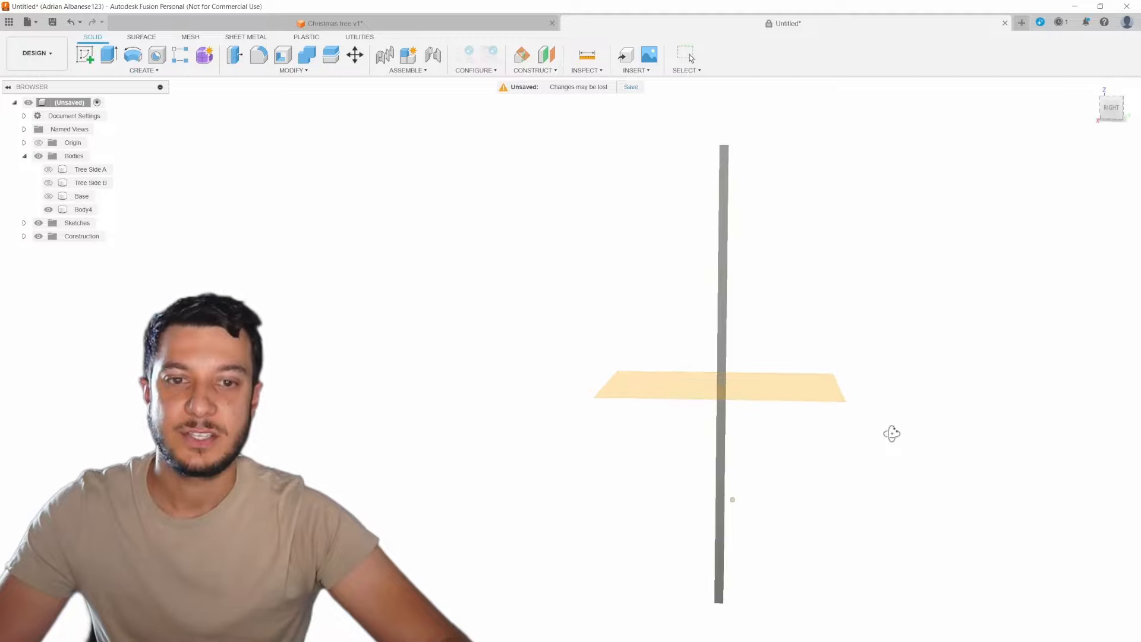
{"action": "left_click", "coordinate": [733, 246]}
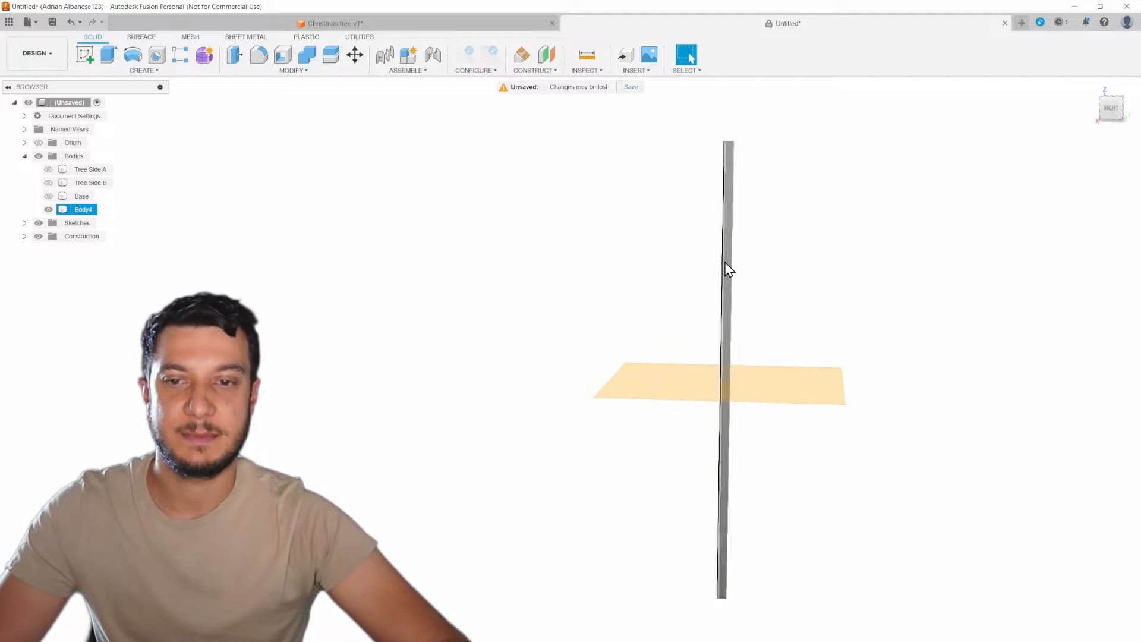
{"action": "left_click", "coordinate": [760, 270]}
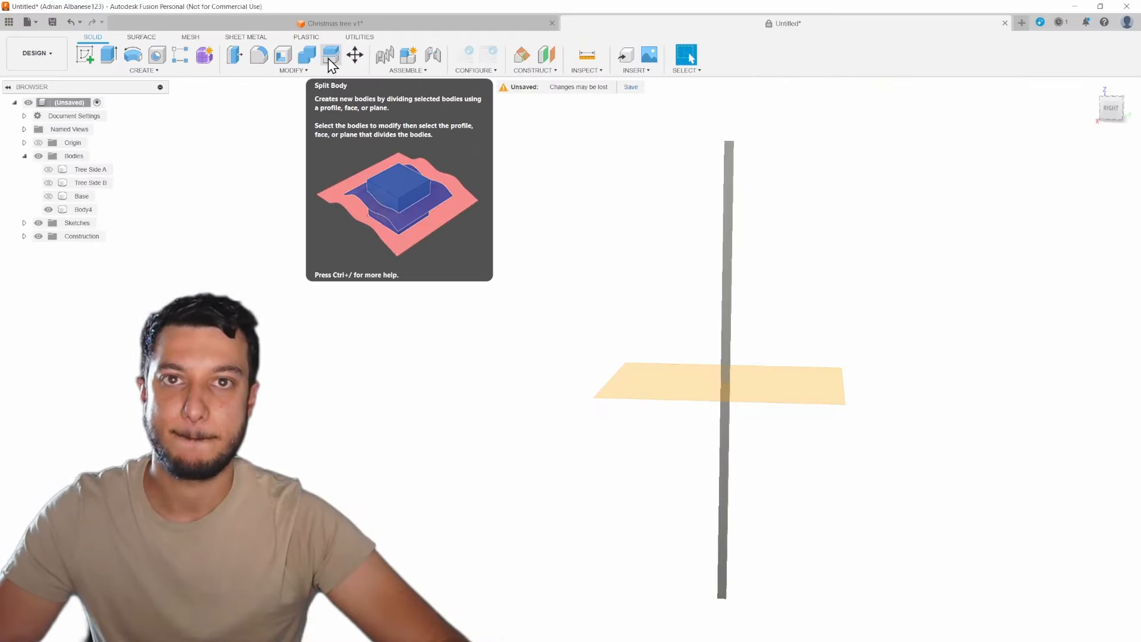
{"action": "left_click", "coordinate": [349, 65]}
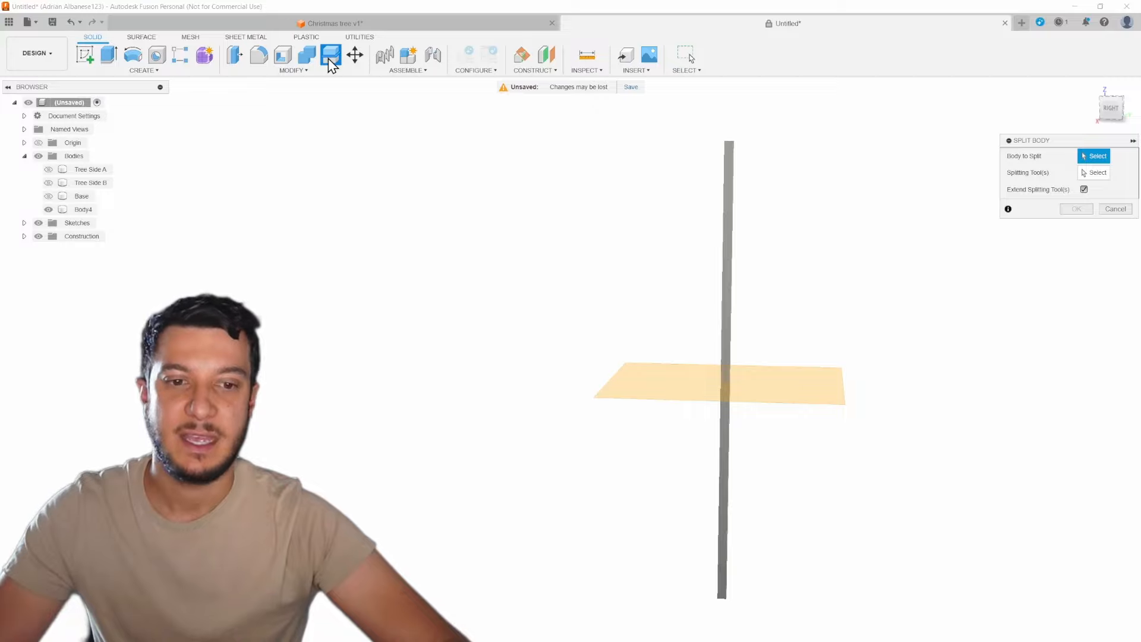
{"action": "left_click", "coordinate": [730, 207]}
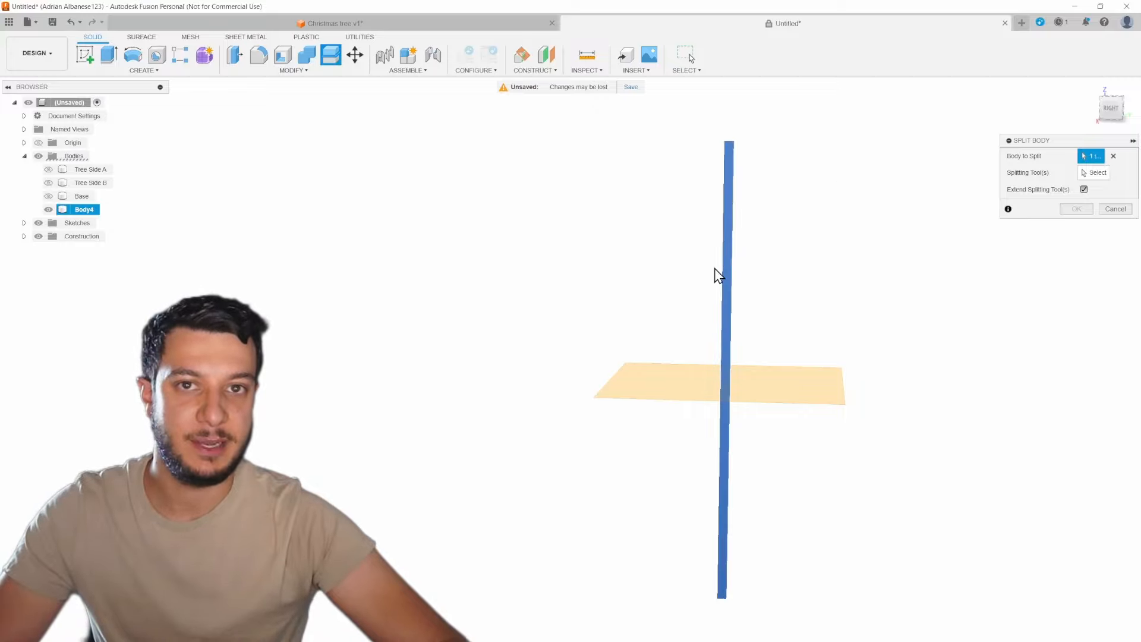
{"action": "left_click", "coordinate": [1088, 174]}
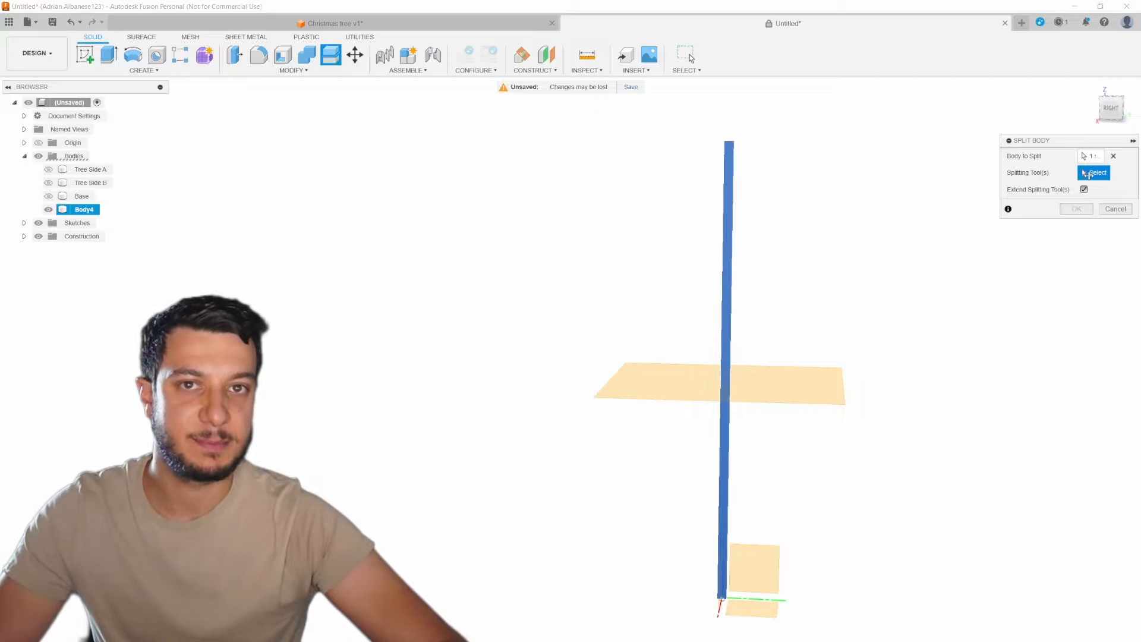
{"action": "left_click", "coordinate": [827, 387]}
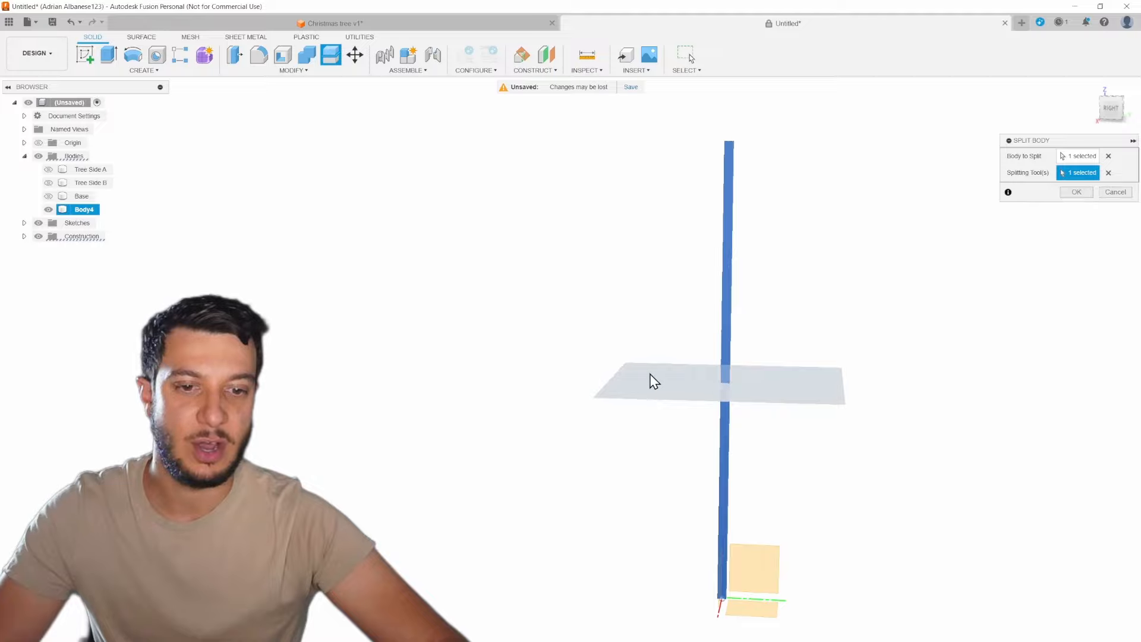
{"action": "left_click", "coordinate": [1069, 196]}
{"action": "left_click", "coordinate": [37, 249]}
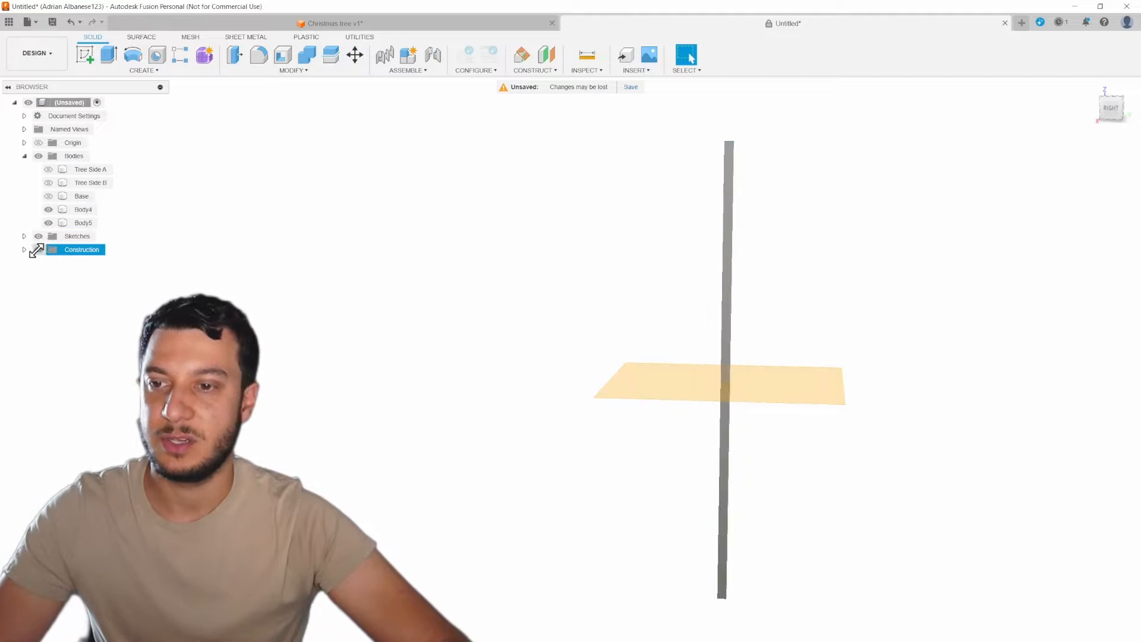
{"action": "left_click", "coordinate": [38, 249]}
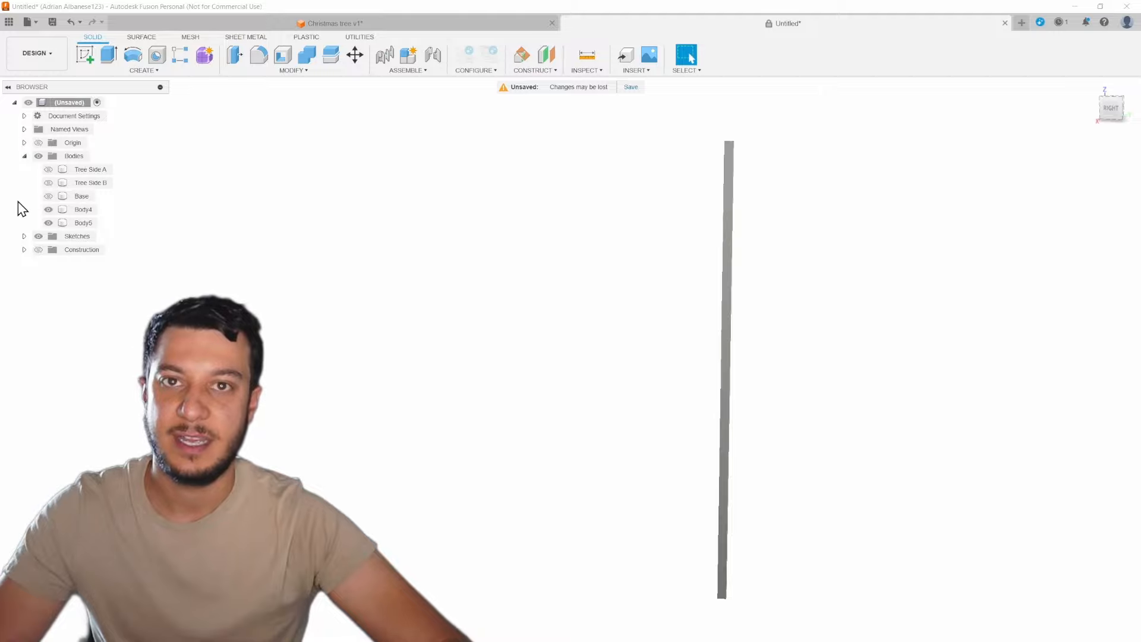
Hide and show each half of the split bar in turn to check the split
{"action": "left_click", "coordinate": [48, 209]}
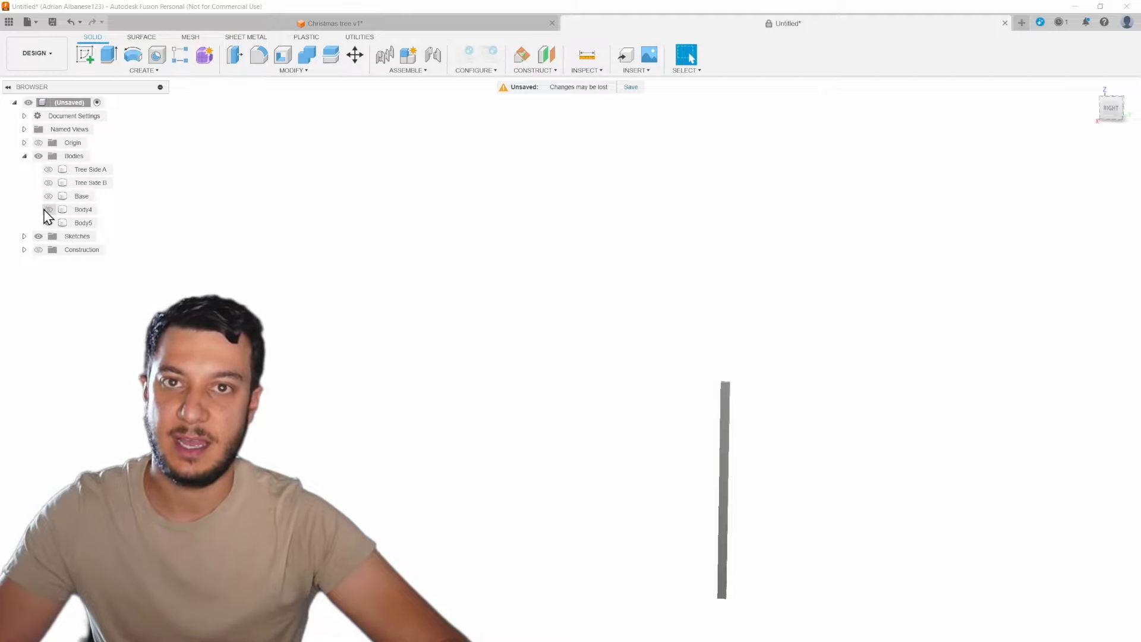
{"action": "left_click", "coordinate": [48, 209]}
{"action": "left_click", "coordinate": [48, 222]}
{"action": "left_click", "coordinate": [50, 223]}
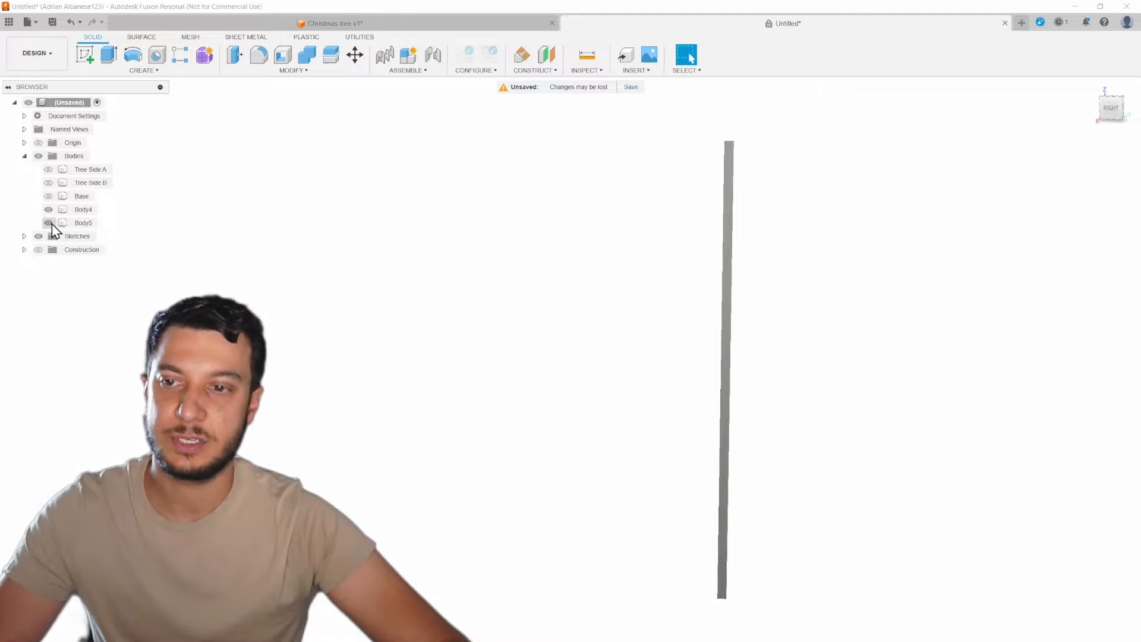
{"action": "left_click", "coordinate": [49, 209]}
{"action": "left_click", "coordinate": [49, 209]}
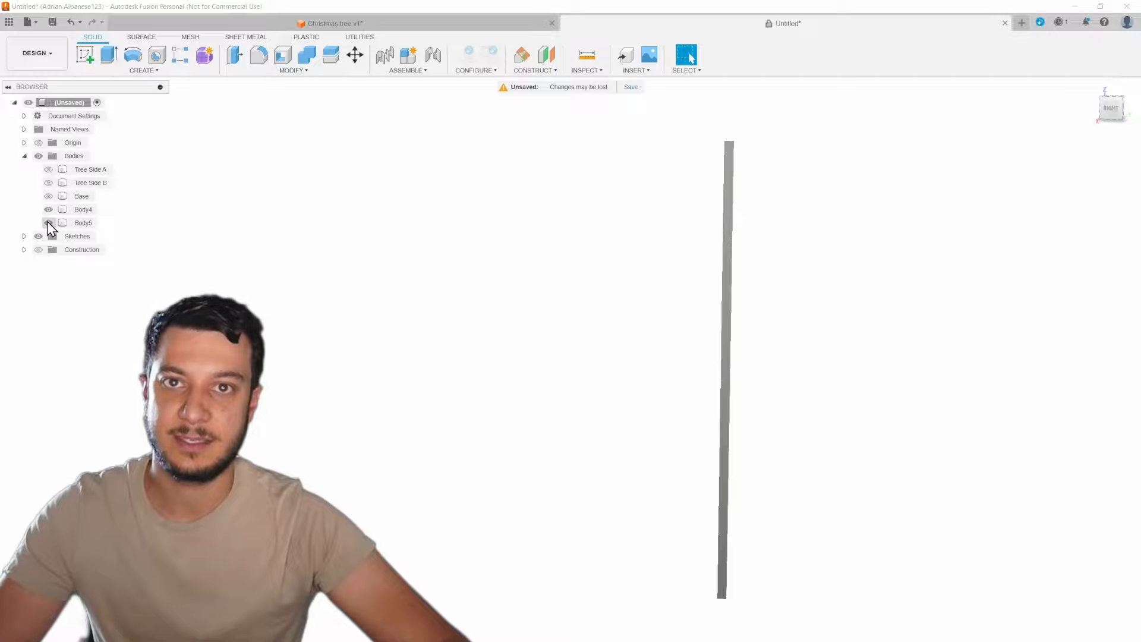
{"action": "left_click", "coordinate": [49, 223]}
{"action": "left_click", "coordinate": [48, 223]}
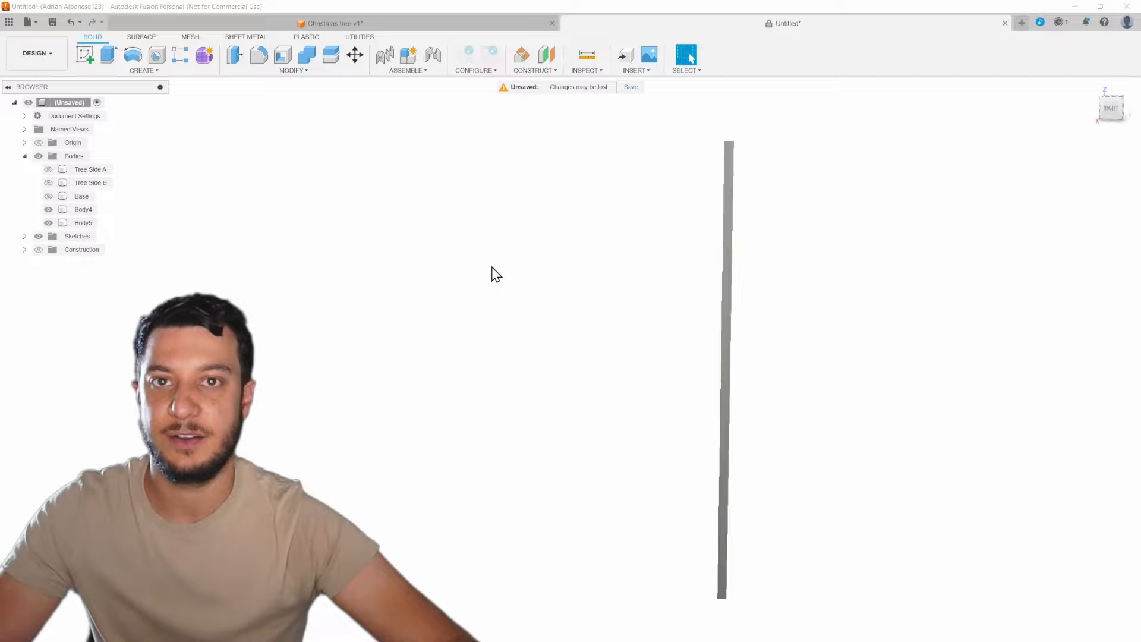
Show the Tree Side A body and hide the lower half of the bar, Body5
{"action": "scroll", "coordinate": [903, 376], "scroll_direction": "down", "scroll_amount": 1}
{"action": "middle_click_drag", "start_coordinate": [901, 374], "coordinate": [741, 349]}
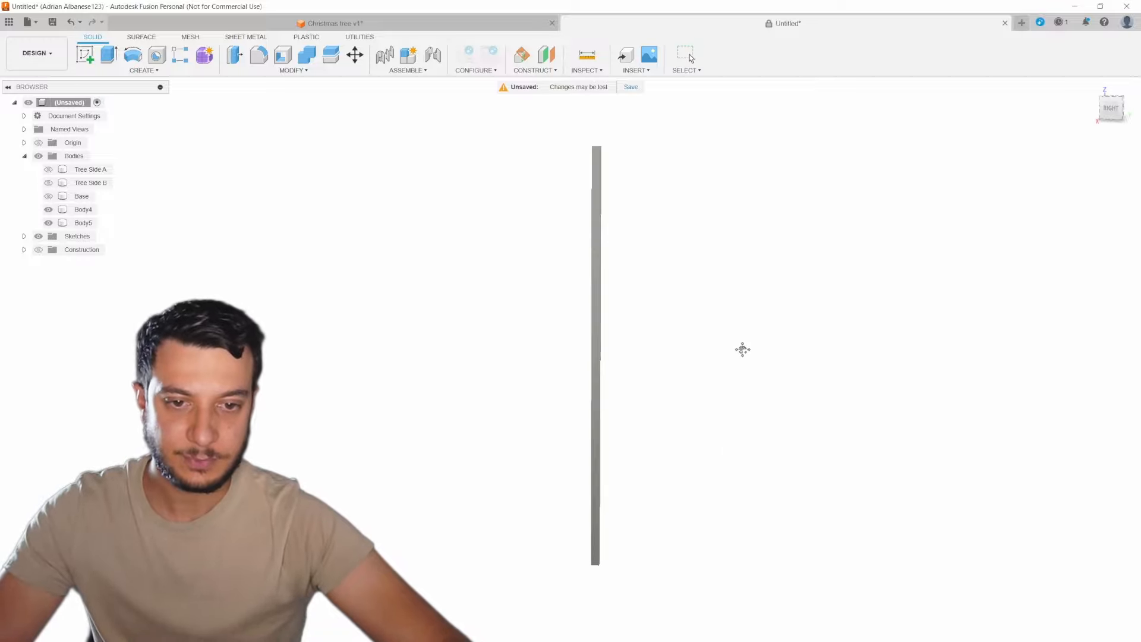
{"action": "left_click", "coordinate": [48, 170]}
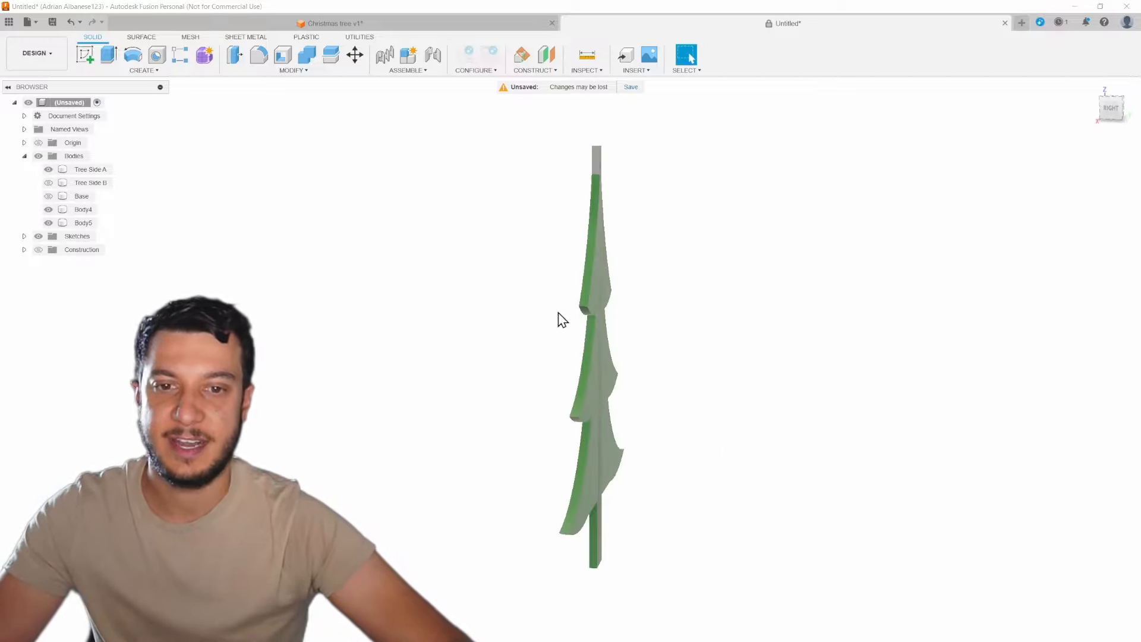
{"action": "middle_click_drag", "start_coordinate": [821, 336], "coordinate": [744, 323], "text": "shift"}
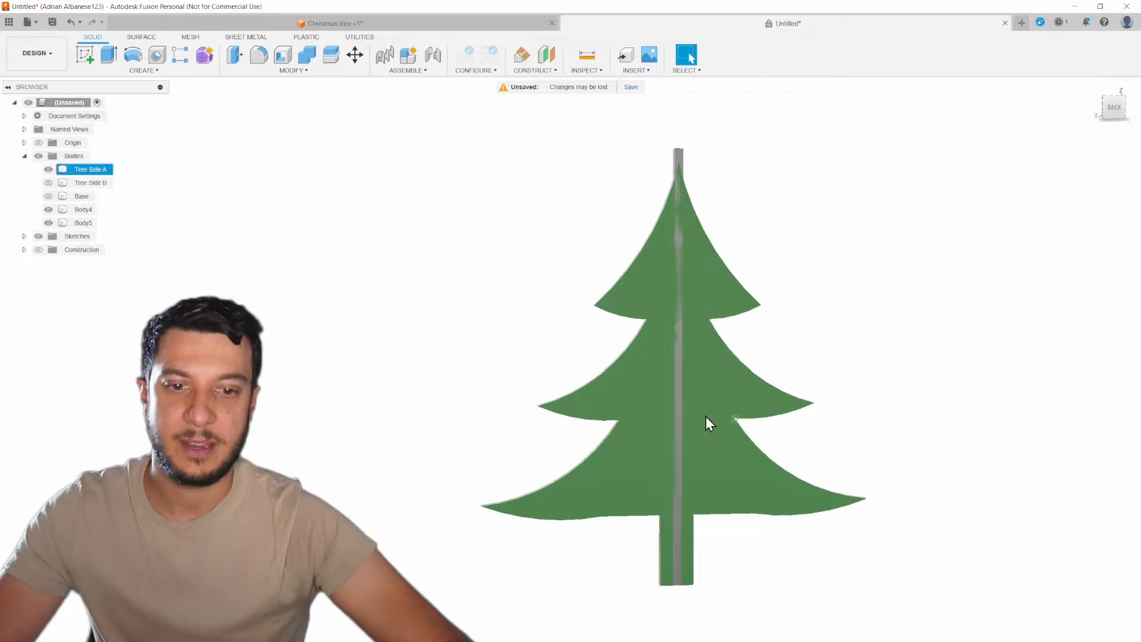
{"action": "left_click", "coordinate": [48, 222]}
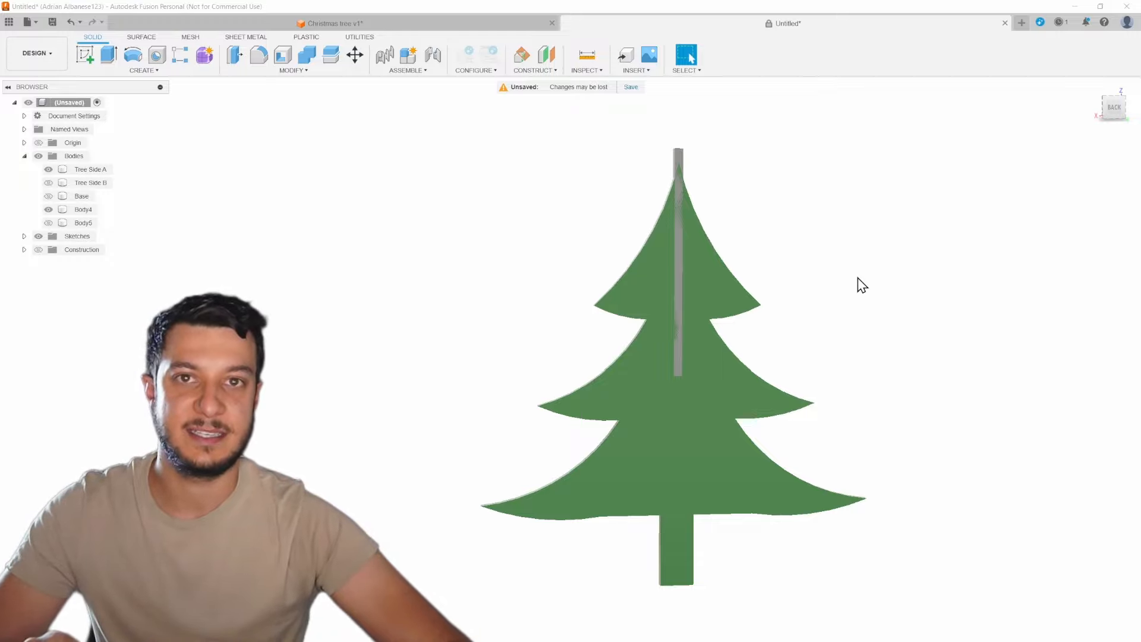
{"action": "mouse_move", "coordinate": [844, 258]}
{"action": "middle_mouse_down", "text": "shift"}
{"action": "mouse_move", "coordinate": [831, 256]}
{"action": "mouse_move", "coordinate": [839, 250]}
{"action": "middle_mouse_up", "text": "shift"}
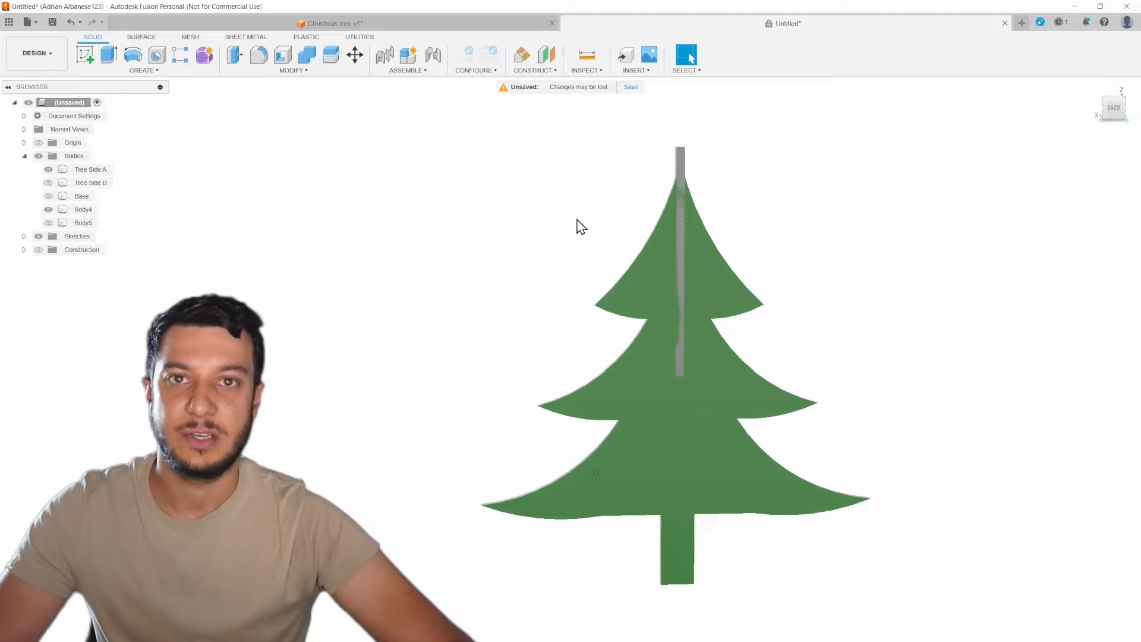
Cut the upper bar half, Body4, out of Tree Side A with Combine, without keeping the tool body
{"action": "left_click", "coordinate": [307, 56]}
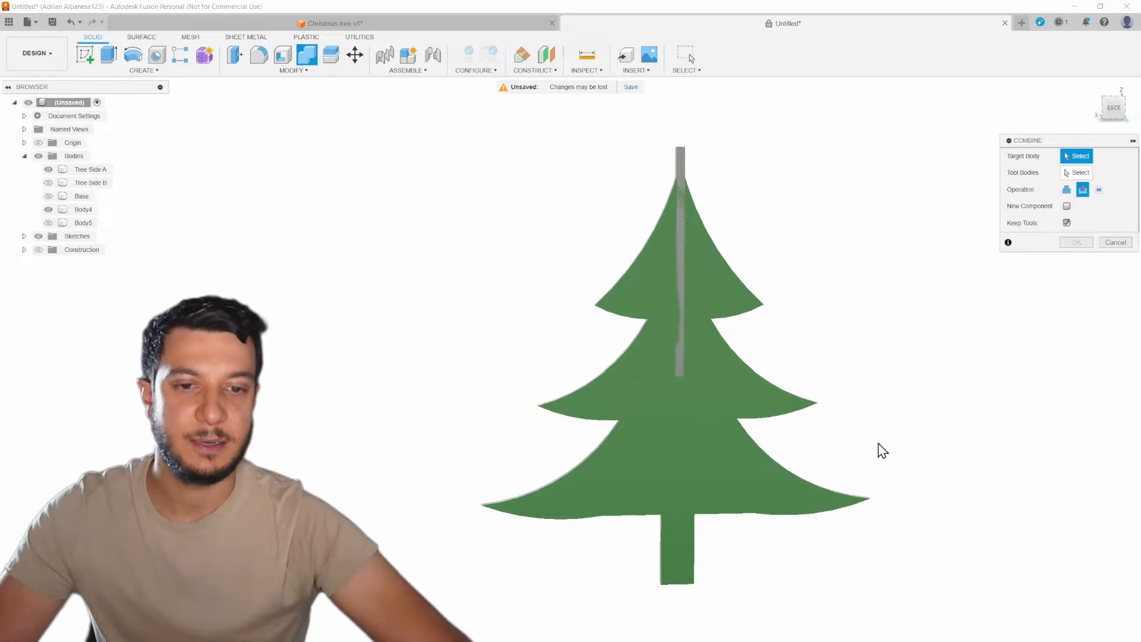
{"action": "left_click", "coordinate": [651, 418]}
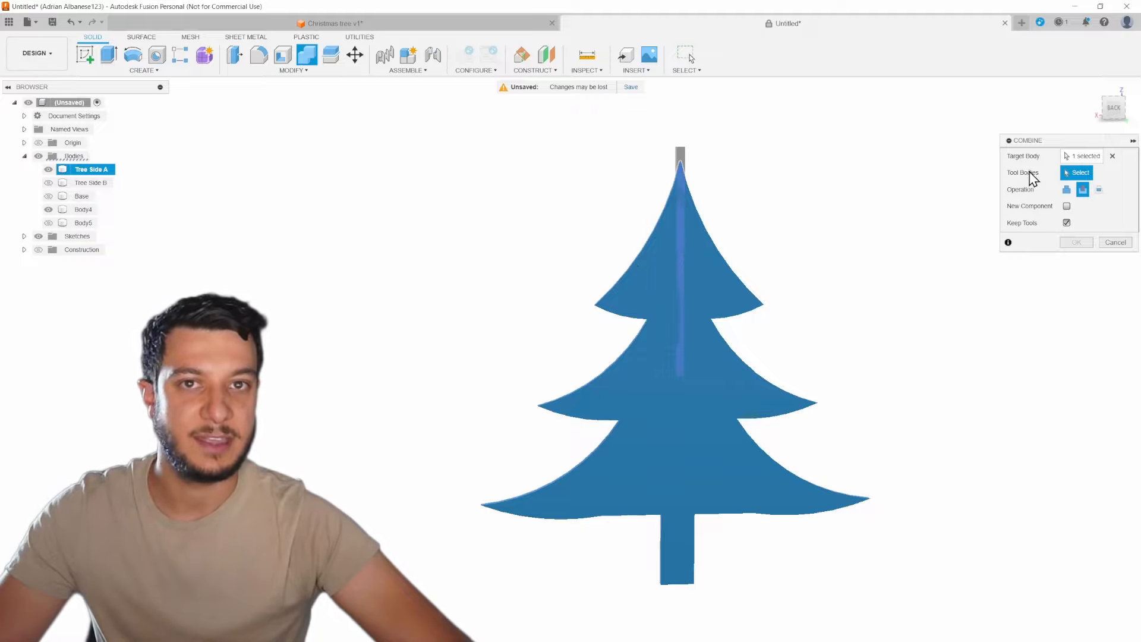
{"action": "left_click", "coordinate": [679, 161]}
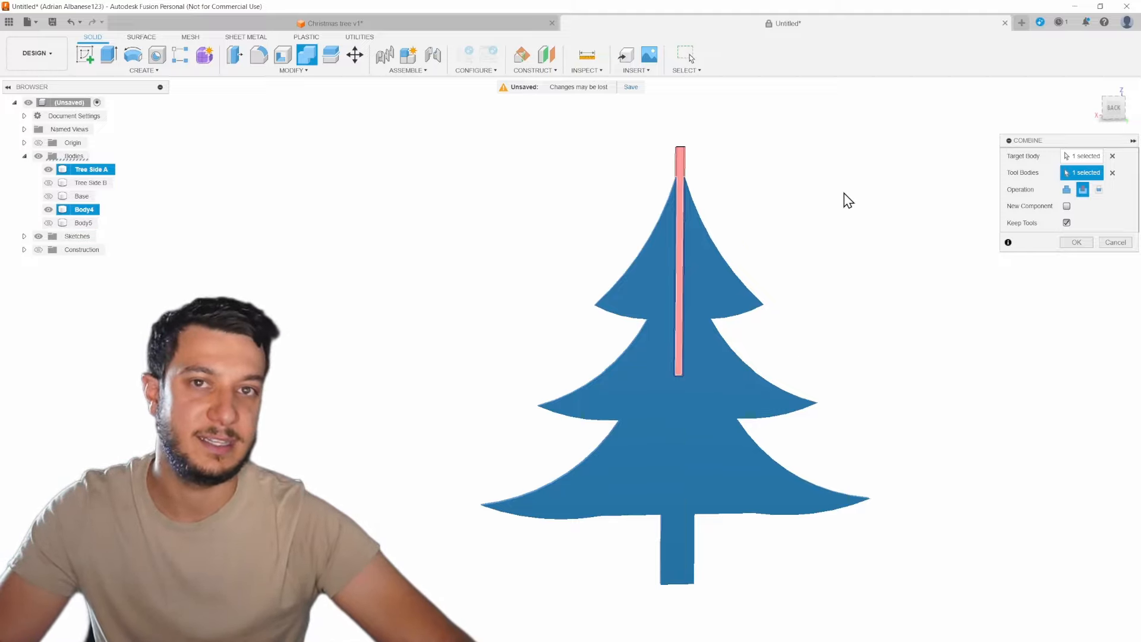
{"action": "left_click", "coordinate": [1070, 225]}
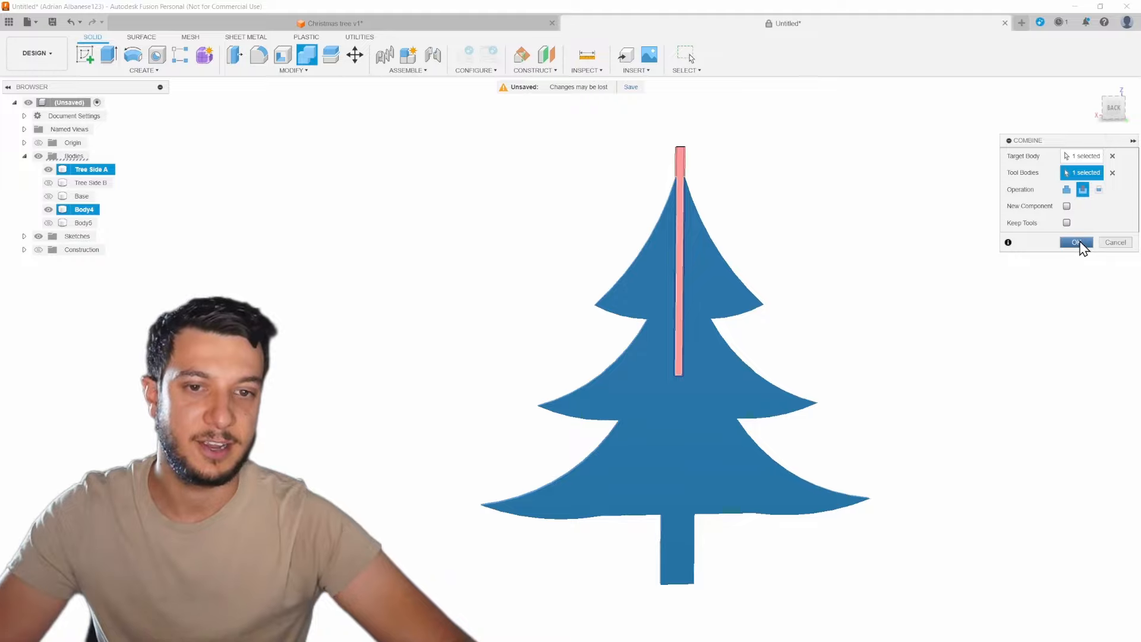
{"action": "left_click", "coordinate": [1076, 242]}
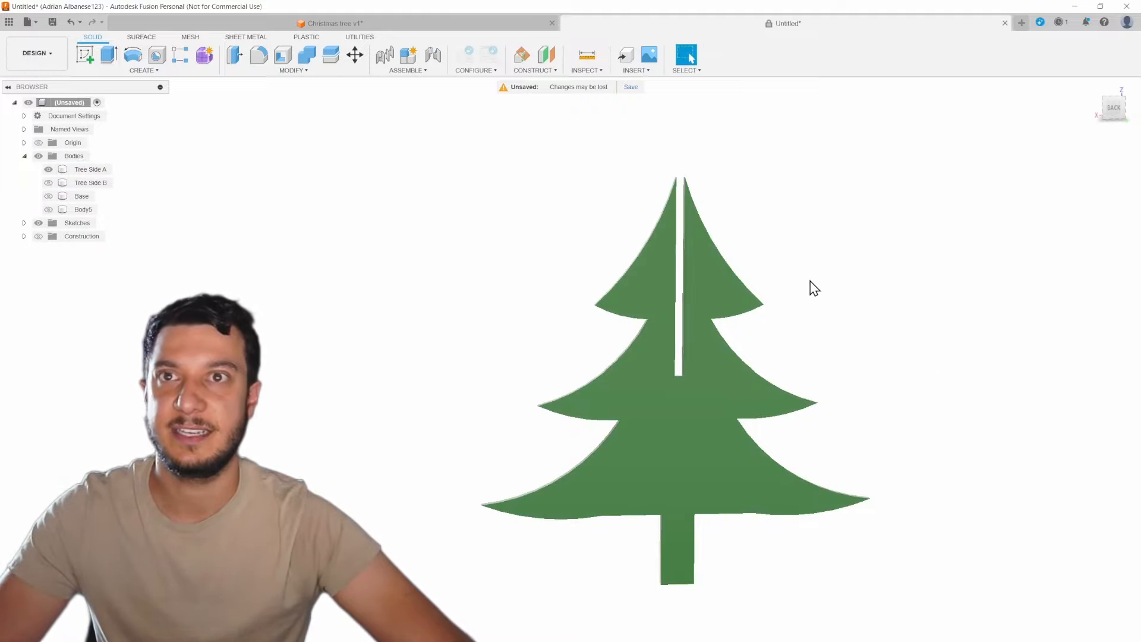
{"action": "scroll", "coordinate": [683, 299], "scroll_direction": "up", "scroll_amount": 2}
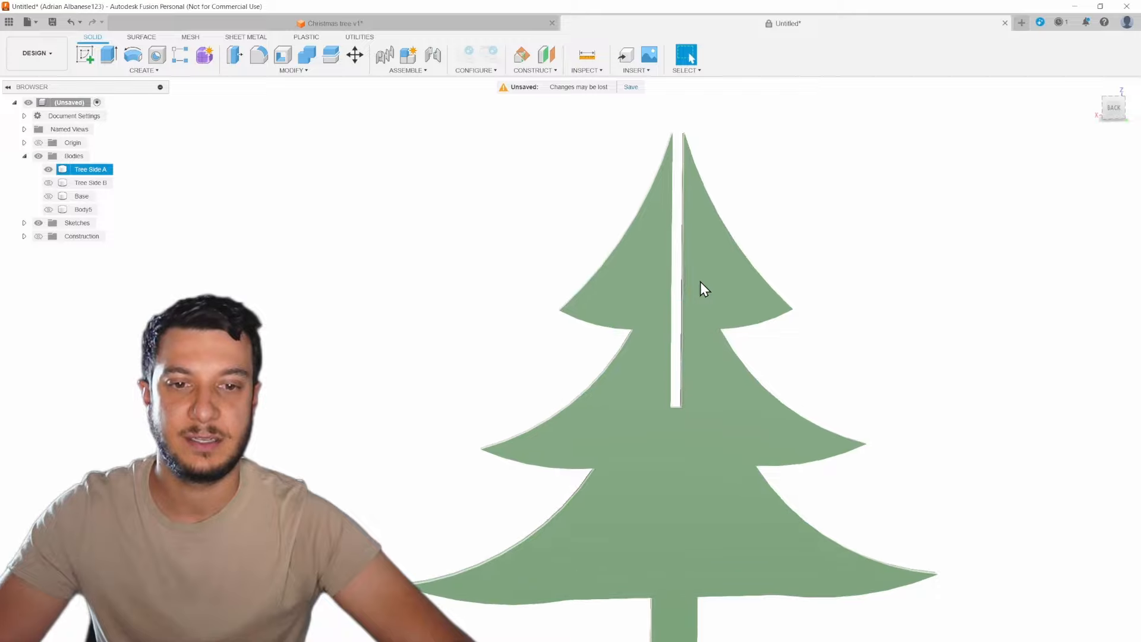
{"action": "scroll", "coordinate": [698, 257], "scroll_direction": "down", "scroll_amount": 2}
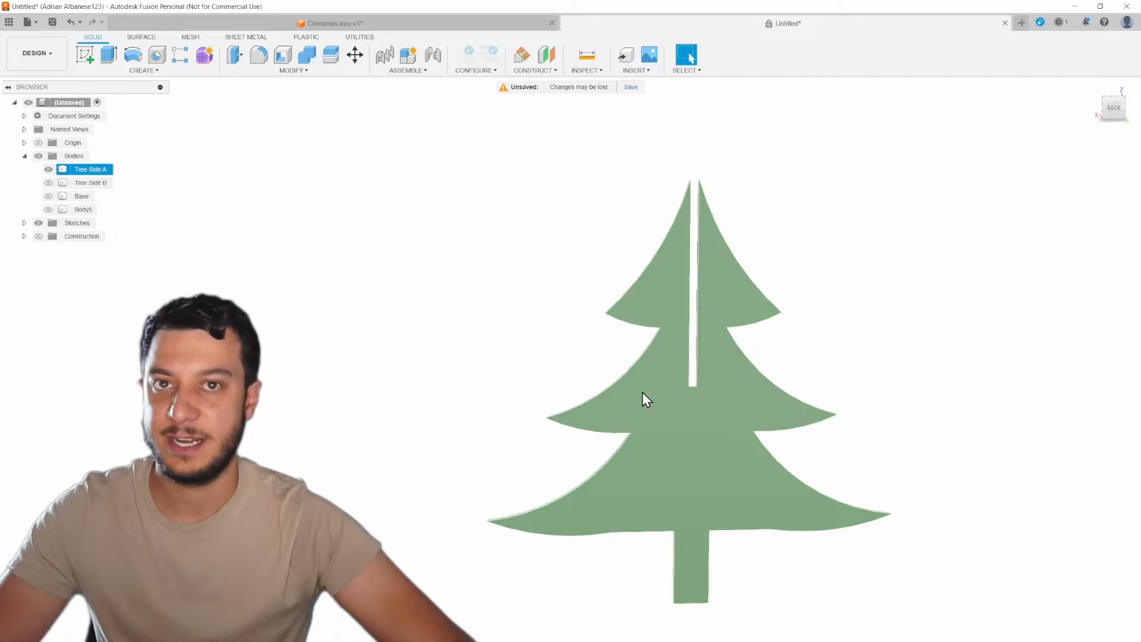
Hide the Tree Side A body and show Tree Side B with the lower bar half, Body5
{"action": "left_click", "coordinate": [50, 170]}
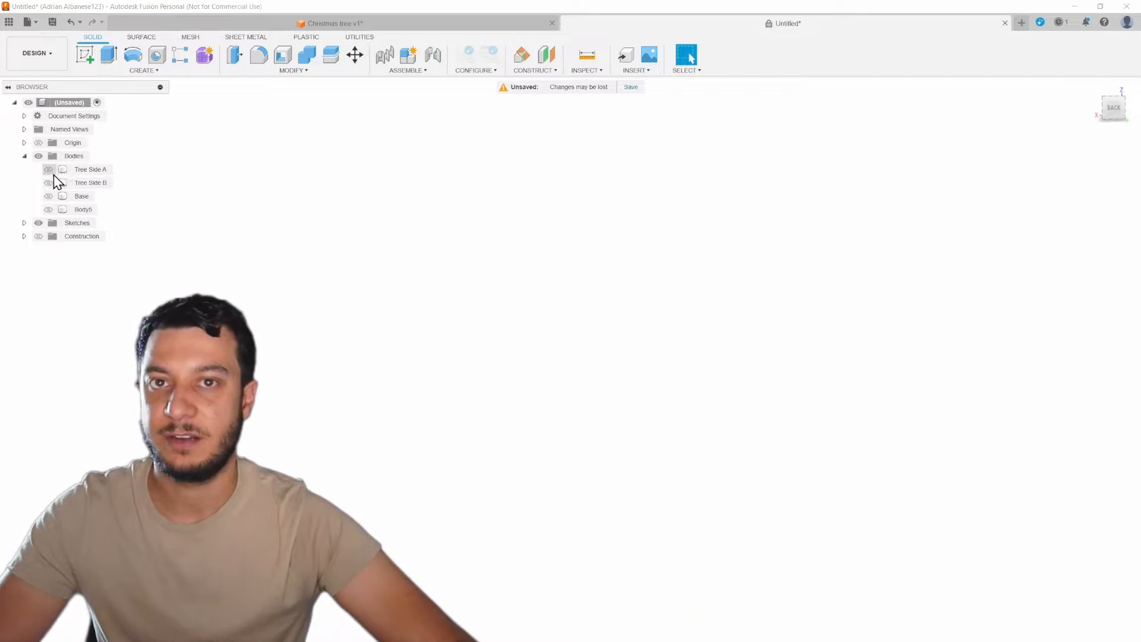
{"action": "left_click", "coordinate": [48, 182]}
{"action": "middle_click_drag", "start_coordinate": [347, 331], "coordinate": [400, 319], "text": "shift"}
{"action": "left_click", "coordinate": [635, 578]}
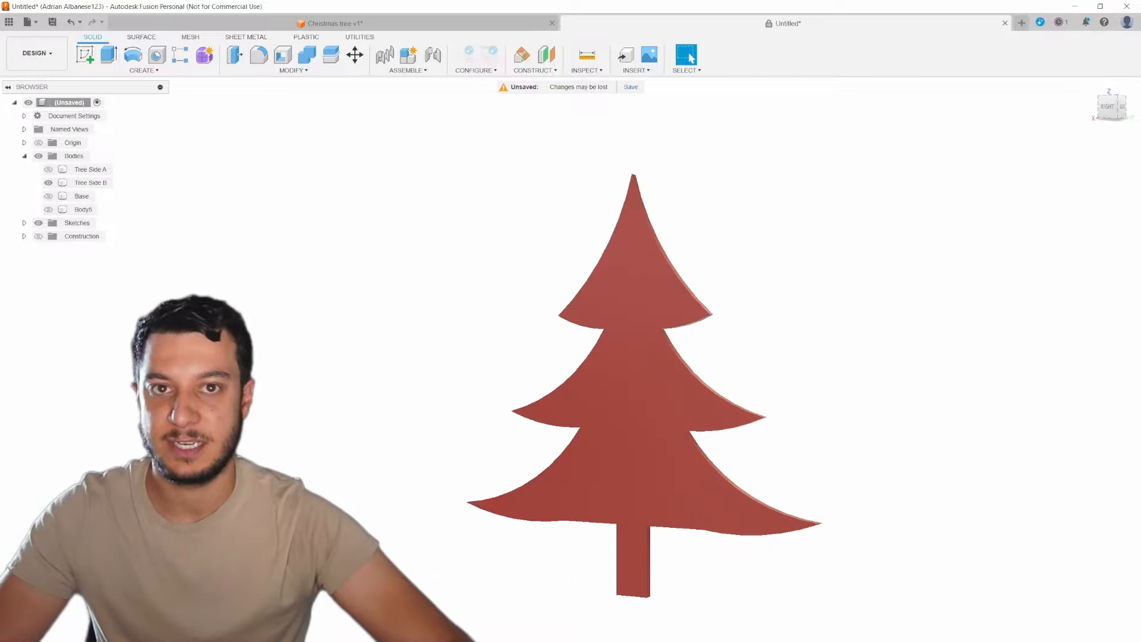
{"action": "left_click", "coordinate": [50, 210]}
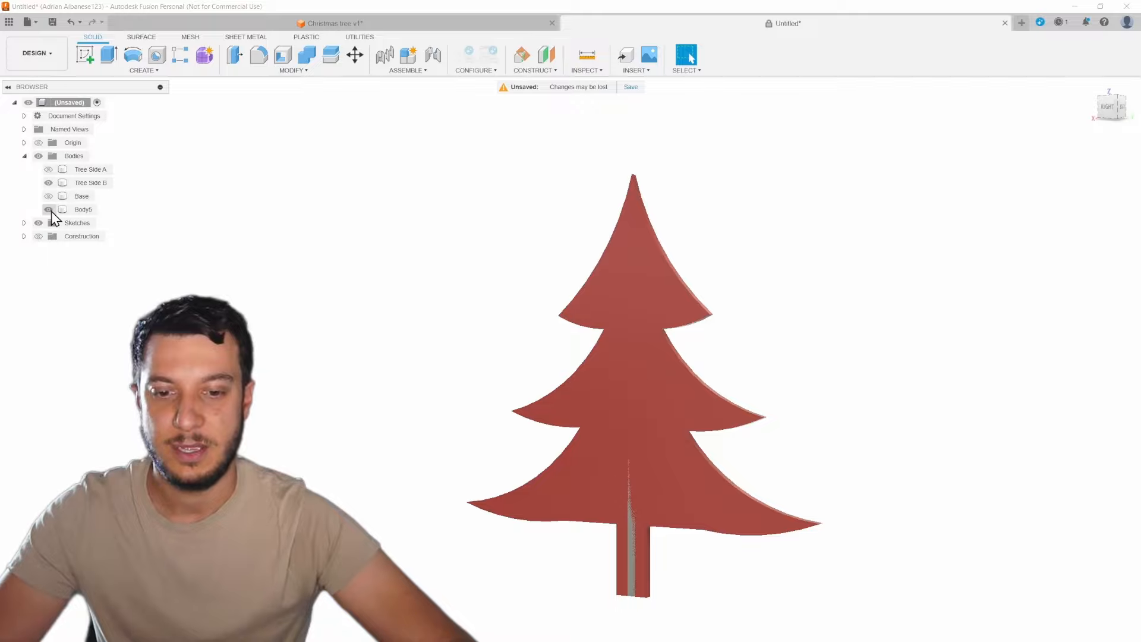
Cut the lower bar half, Body5, out of Tree Side B with Combine, without keeping the tool body
{"action": "left_click", "coordinate": [312, 57]}
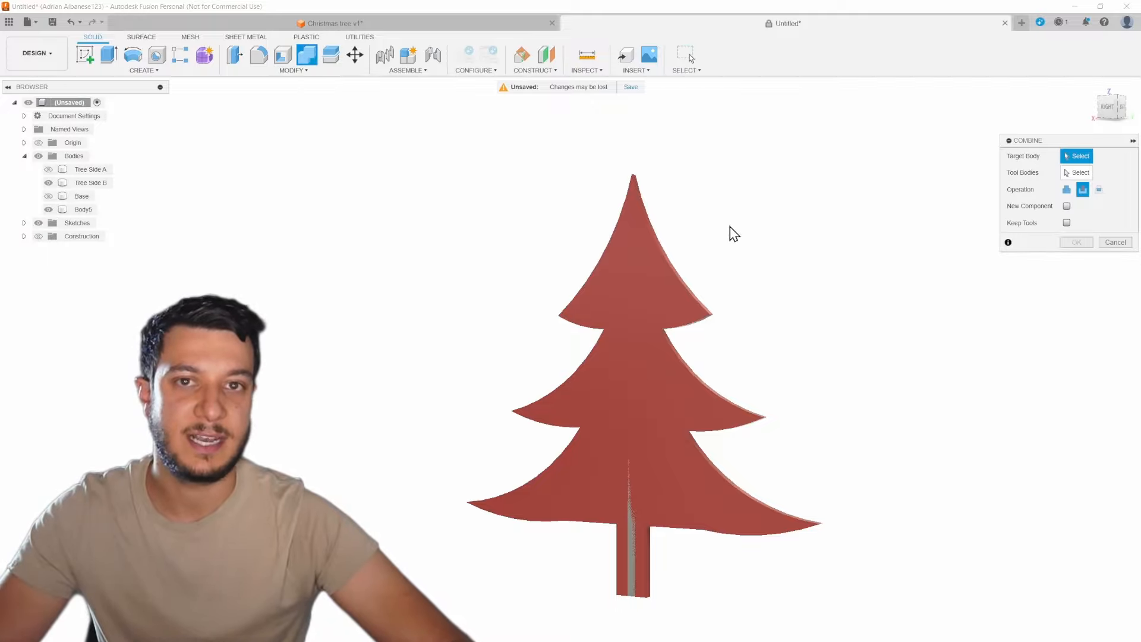
{"action": "left_click", "coordinate": [653, 270]}
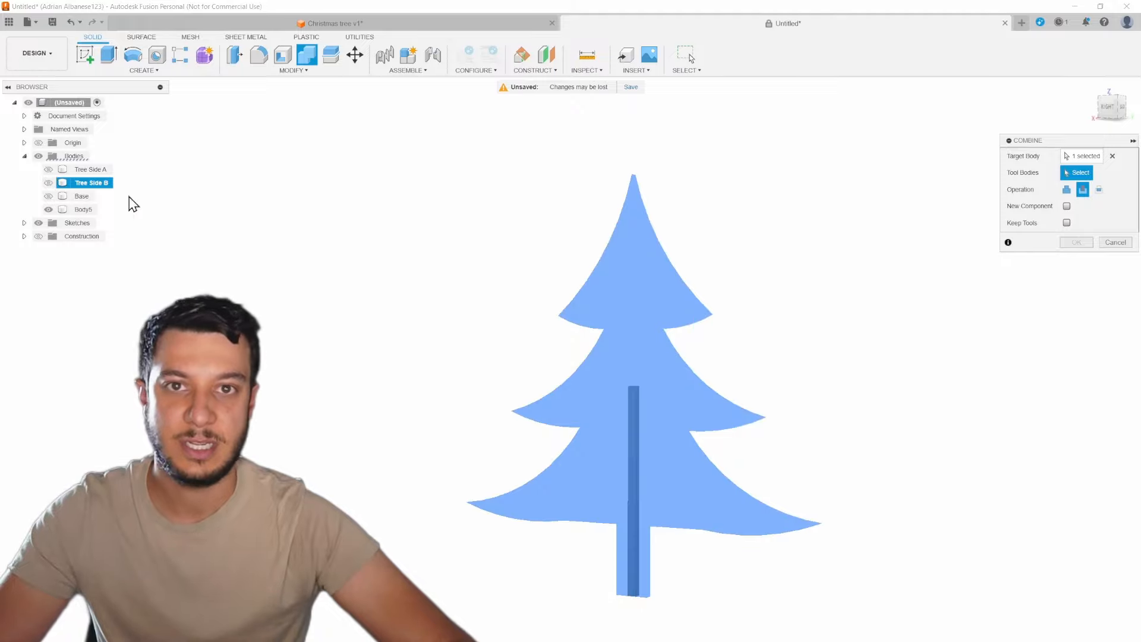
{"action": "left_click", "coordinate": [632, 501]}
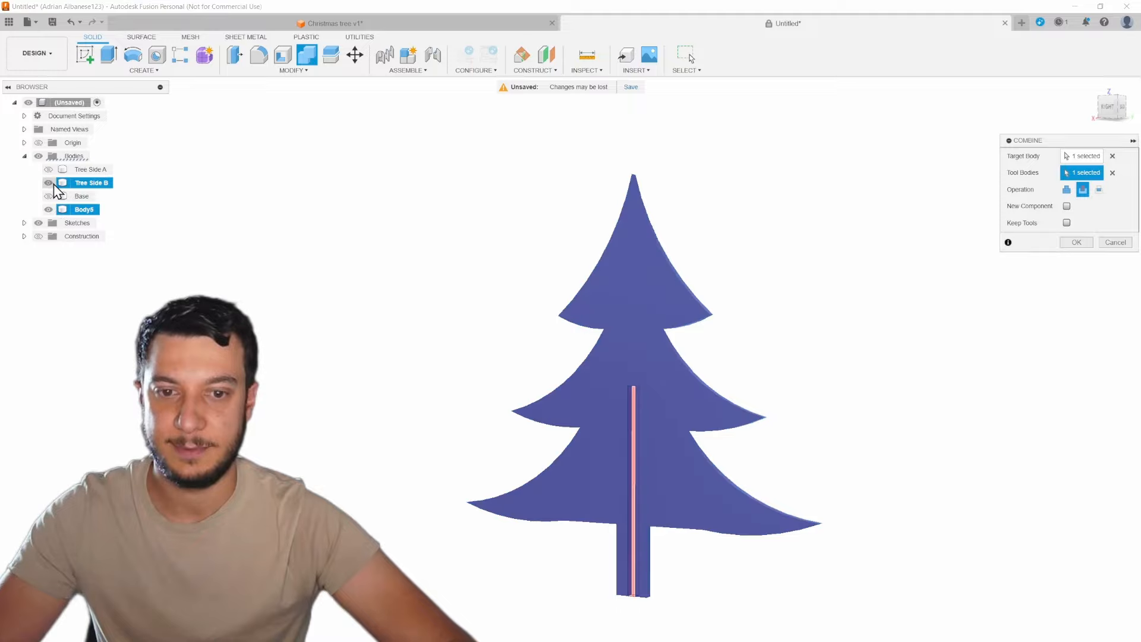
{"action": "left_click", "coordinate": [1078, 243]}
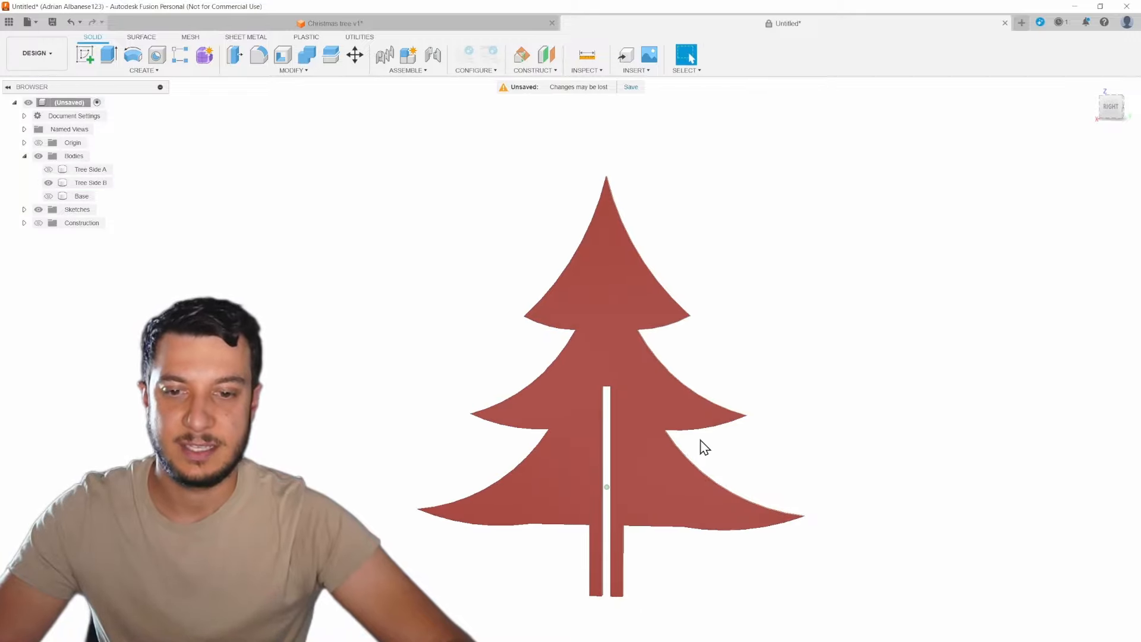
{"action": "middle_click_drag", "start_coordinate": [692, 436], "coordinate": [770, 401]}
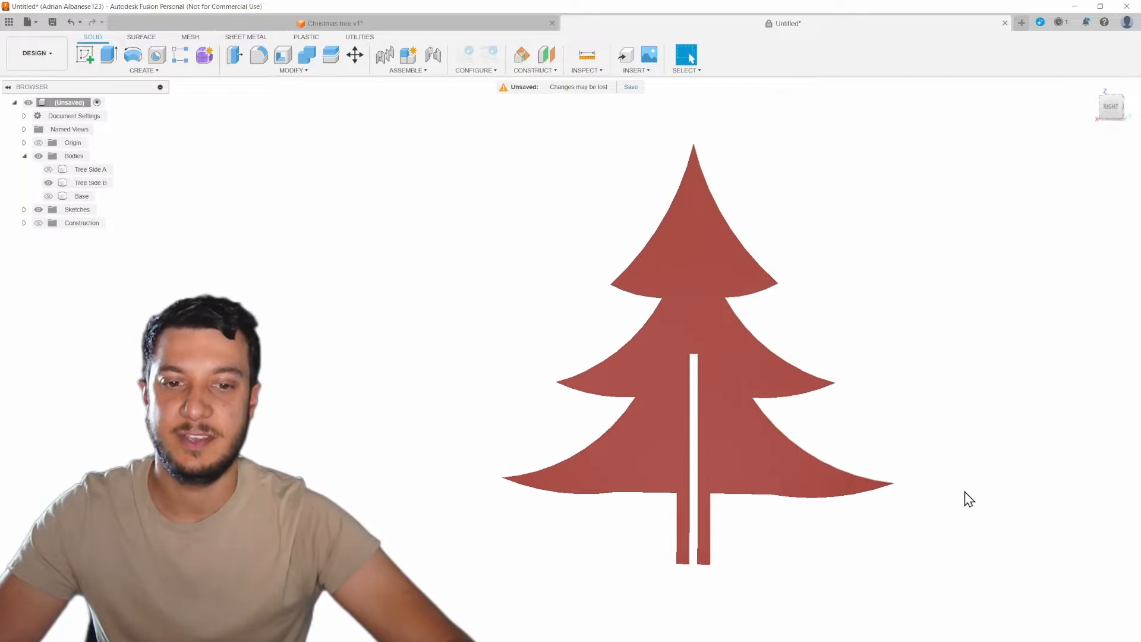
{"action": "left_click", "coordinate": [730, 418]}
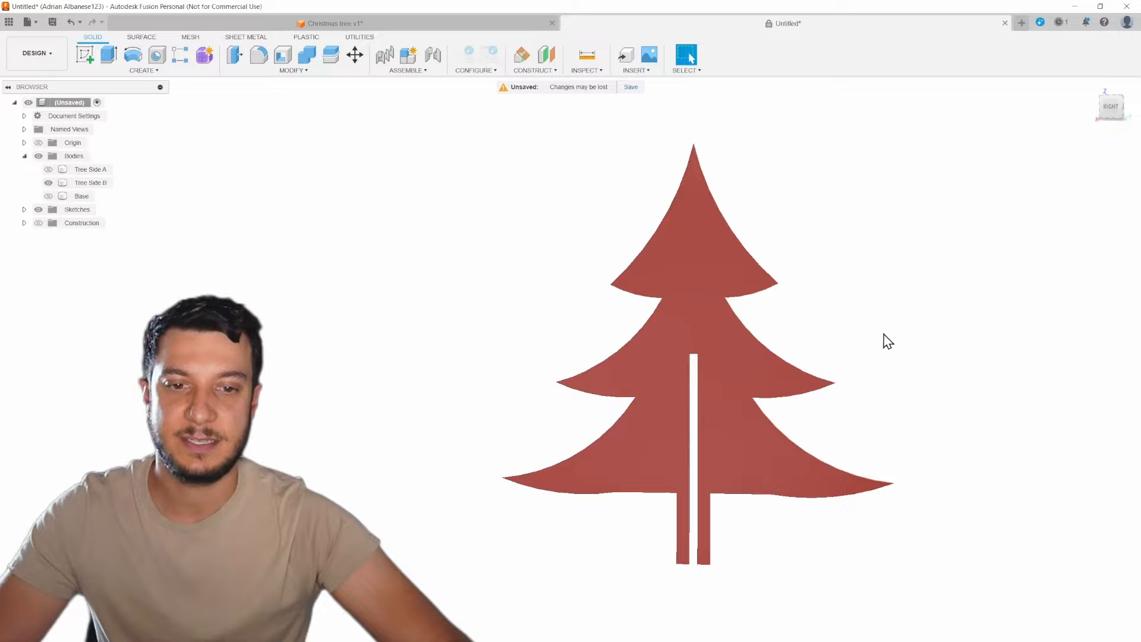
Show the Tree Side A body, inspecting its slot with Tree Side B briefly hidden, and leave both tree sides visible
{"action": "left_click", "coordinate": [83, 169]}
{"action": "left_click", "coordinate": [48, 169]}
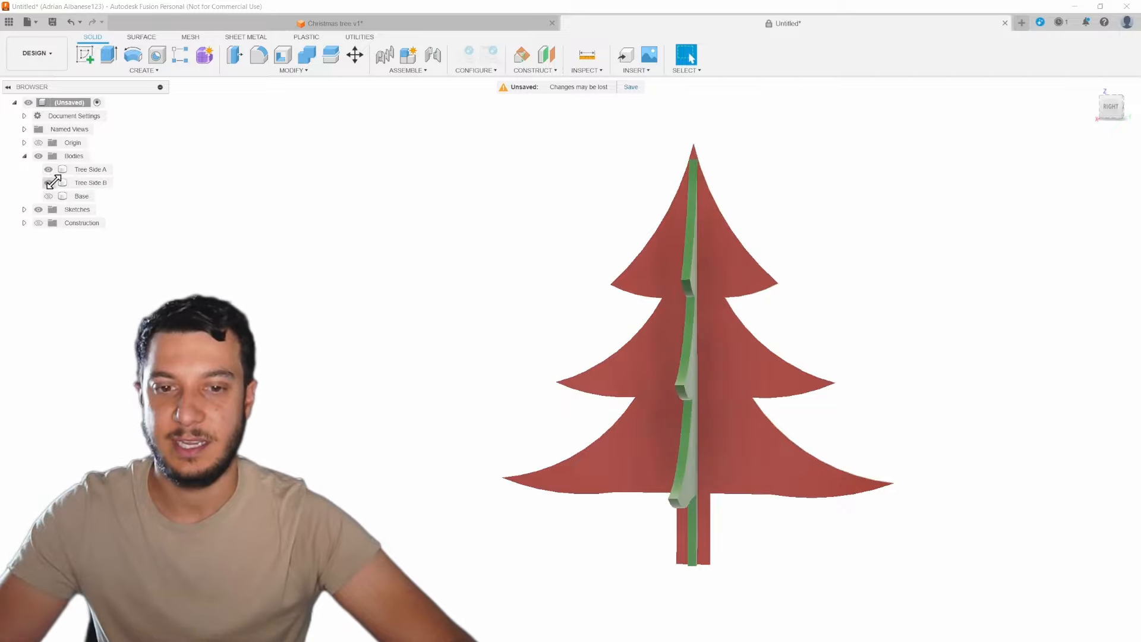
{"action": "left_click", "coordinate": [48, 182]}
{"action": "middle_click_drag", "start_coordinate": [510, 293], "coordinate": [708, 300], "text": "shift"}
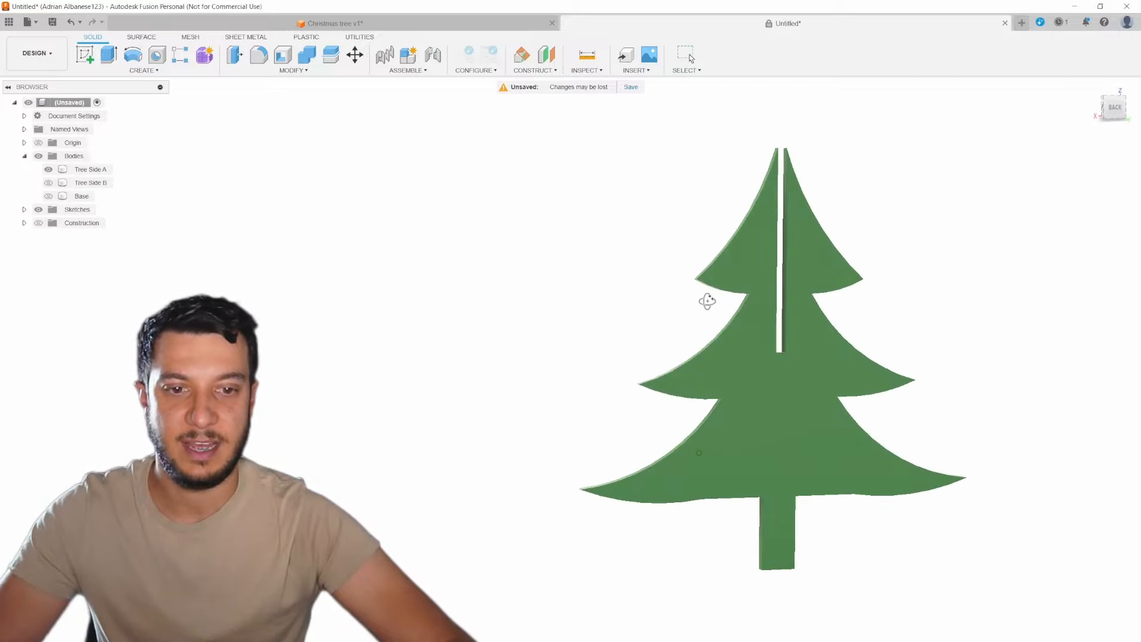
{"action": "middle_click_drag", "start_coordinate": [938, 321], "coordinate": [958, 327], "text": "shift"}
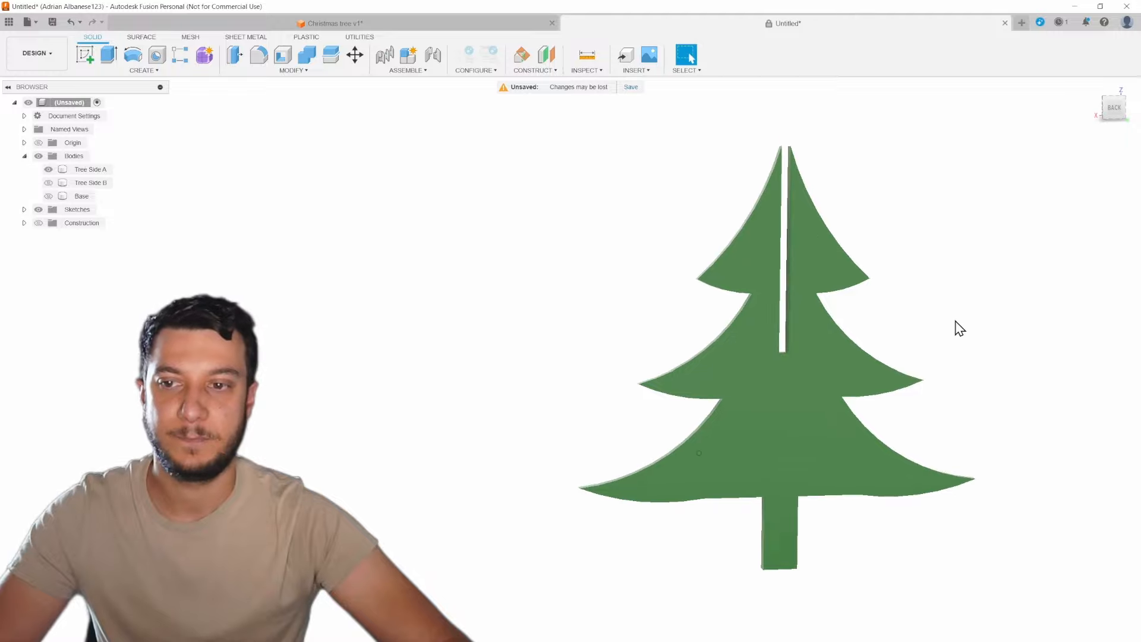
{"action": "left_click", "coordinate": [49, 182]}
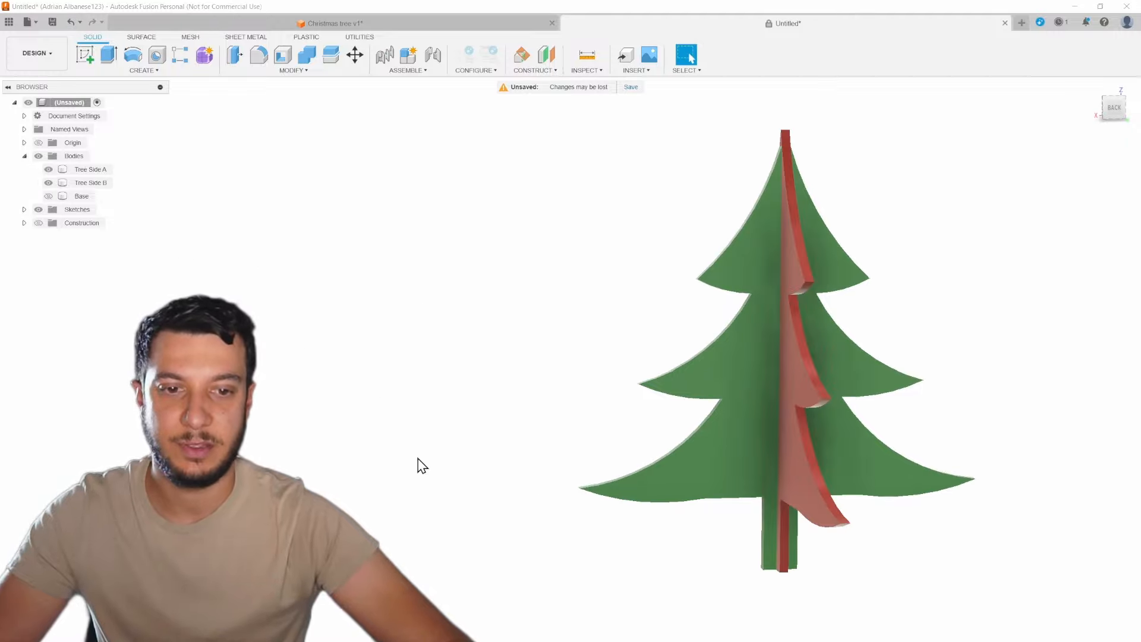
{"action": "left_click", "coordinate": [721, 407]}
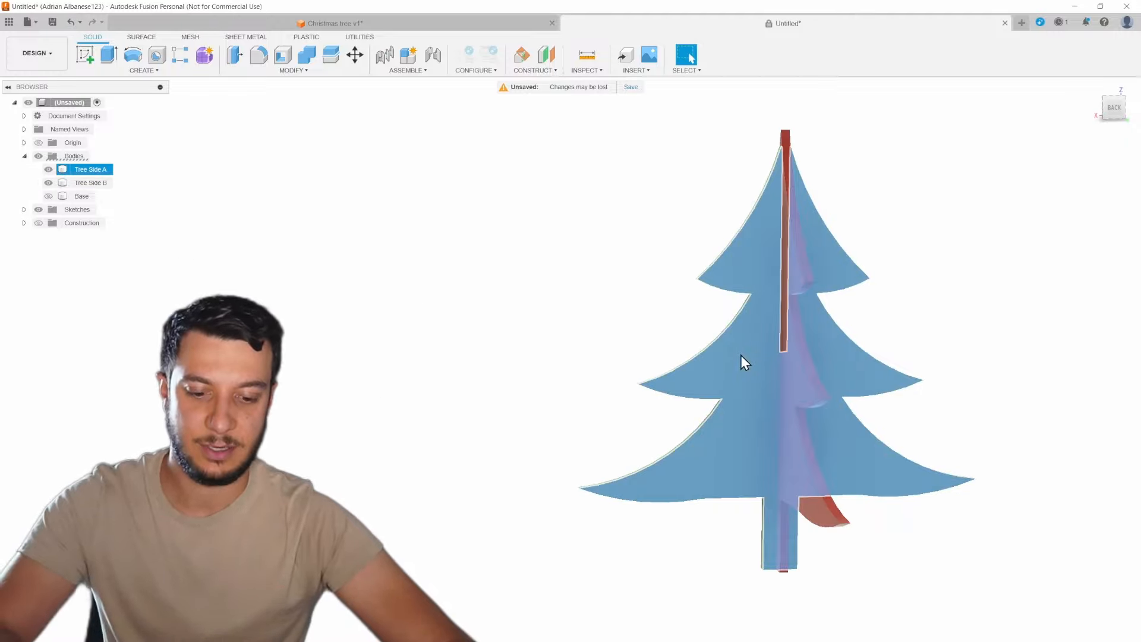
{"action": "key", "text": "m"}
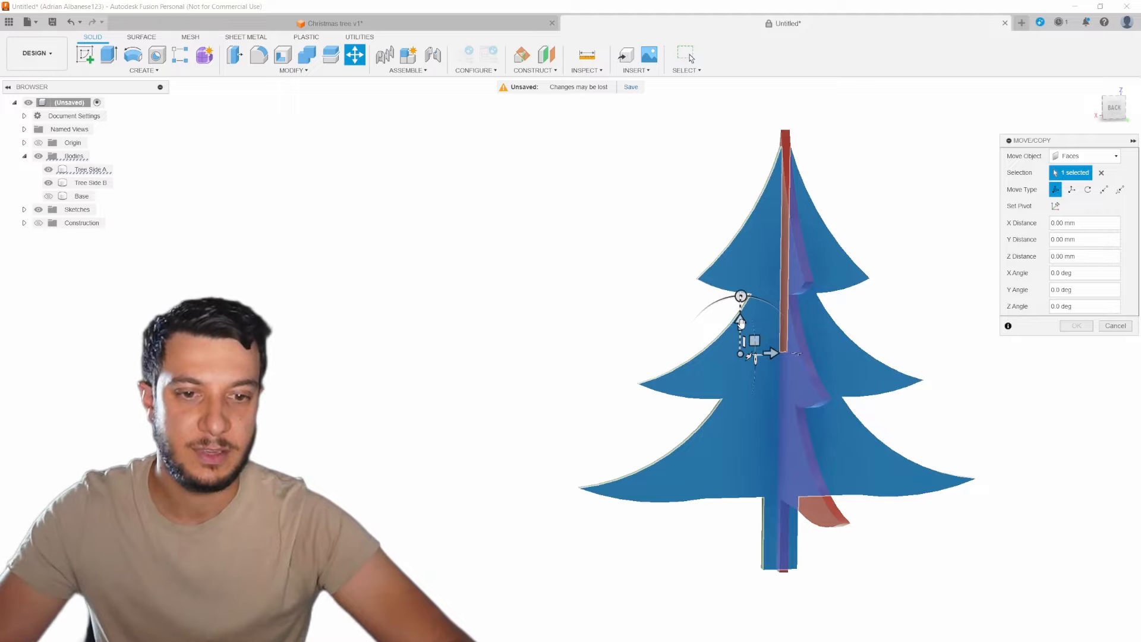
{"action": "left_click", "coordinate": [741, 322]}
{"action": "left_click_drag", "start_coordinate": [743, 323], "coordinate": [741, 400]}
{"action": "left_click", "coordinate": [1077, 325]}
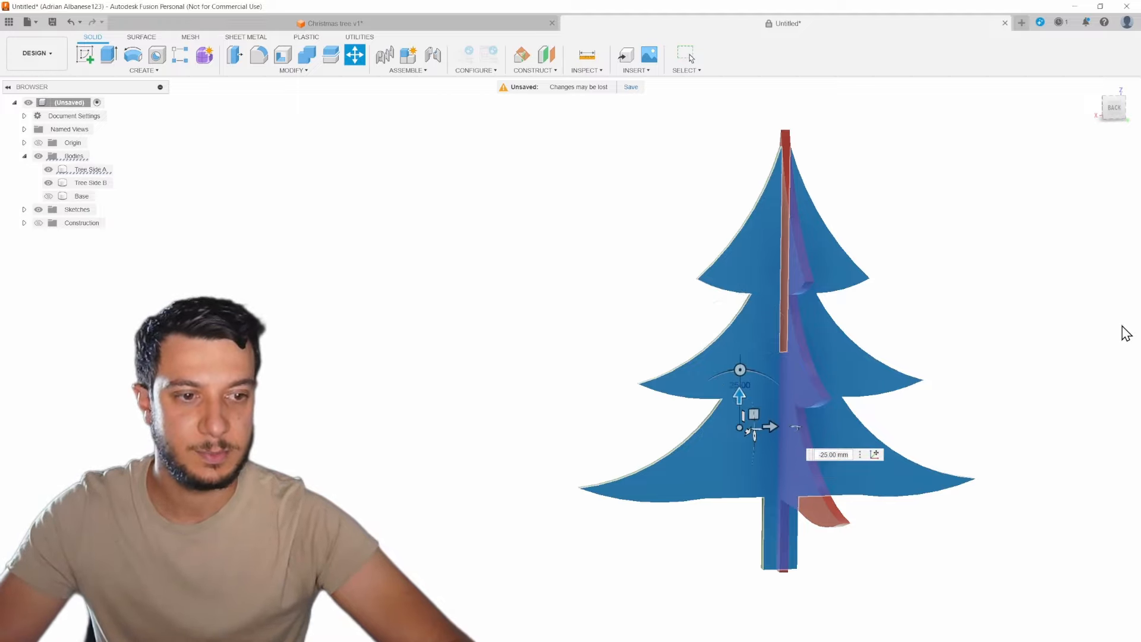
Preview moving the Tree Side A body 150 mm down along Z to separate it from Tree Side B and compare the slots
{"action": "left_click", "coordinate": [86, 181]}
{"action": "left_click", "coordinate": [83, 170]}
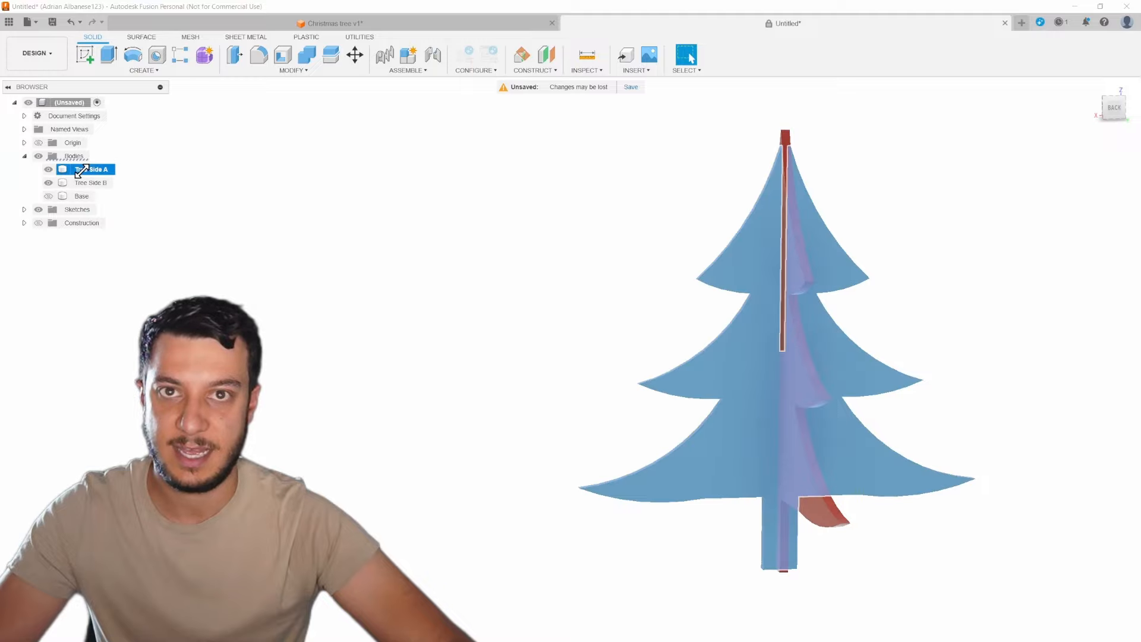
{"action": "key", "text": "m"}
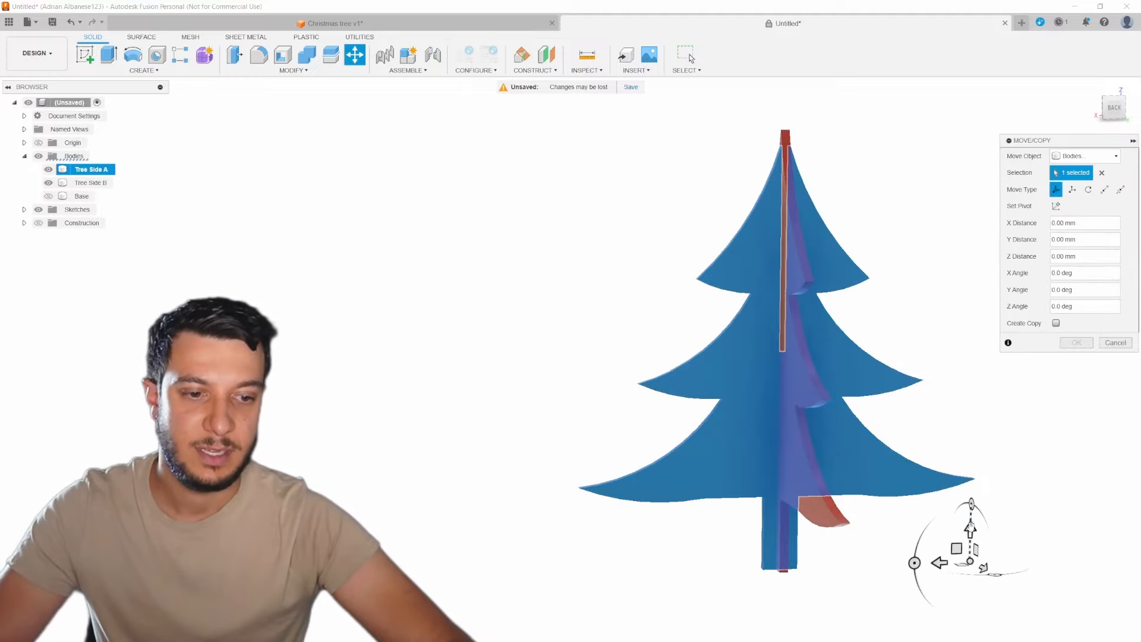
{"action": "left_click_drag", "start_coordinate": [968, 538], "coordinate": [971, 641]}
{"action": "middle_click_drag", "start_coordinate": [849, 410], "coordinate": [567, 138]}
{"action": "left_click_drag", "start_coordinate": [686, 404], "coordinate": [684, 539]}
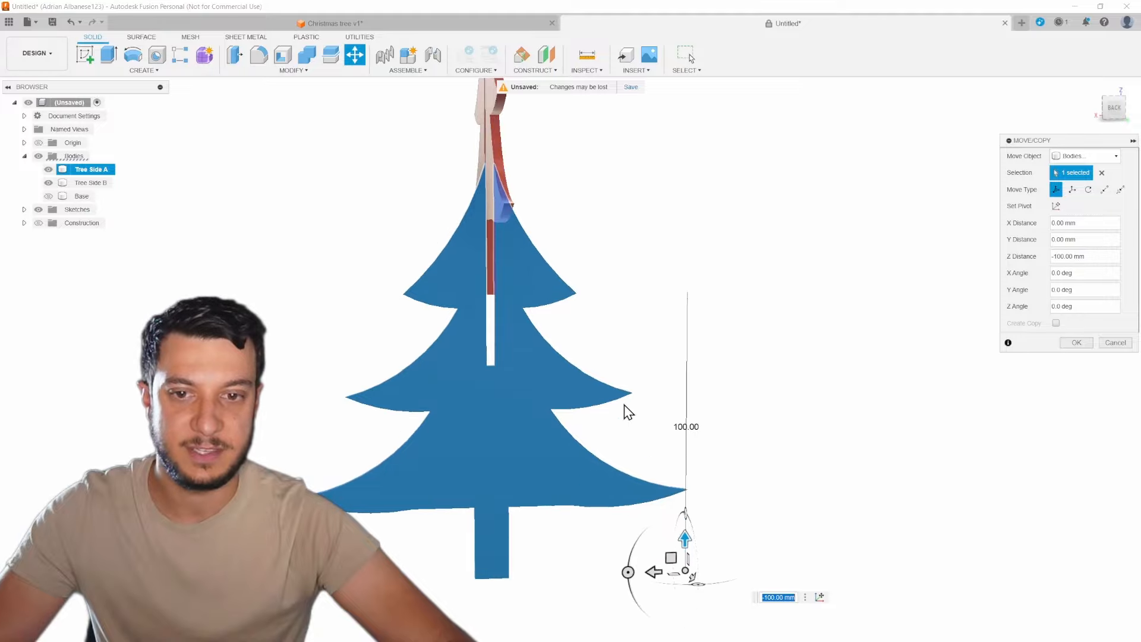
{"action": "middle_click_drag", "start_coordinate": [624, 408], "coordinate": [622, 198], "text": "shift"}
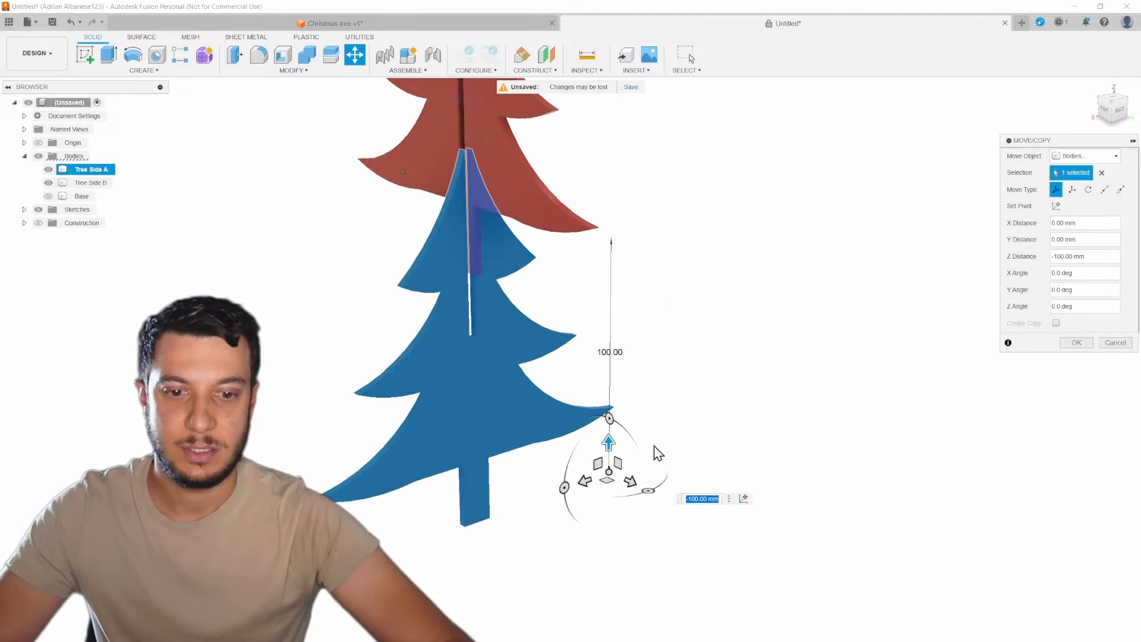
{"action": "left_click_drag", "start_coordinate": [611, 443], "coordinate": [543, 451]}
{"action": "middle_click_drag", "start_coordinate": [543, 451], "coordinate": [521, 262], "text": "shift"}
{"action": "middle_click_drag", "start_coordinate": [521, 262], "coordinate": [836, 359]}
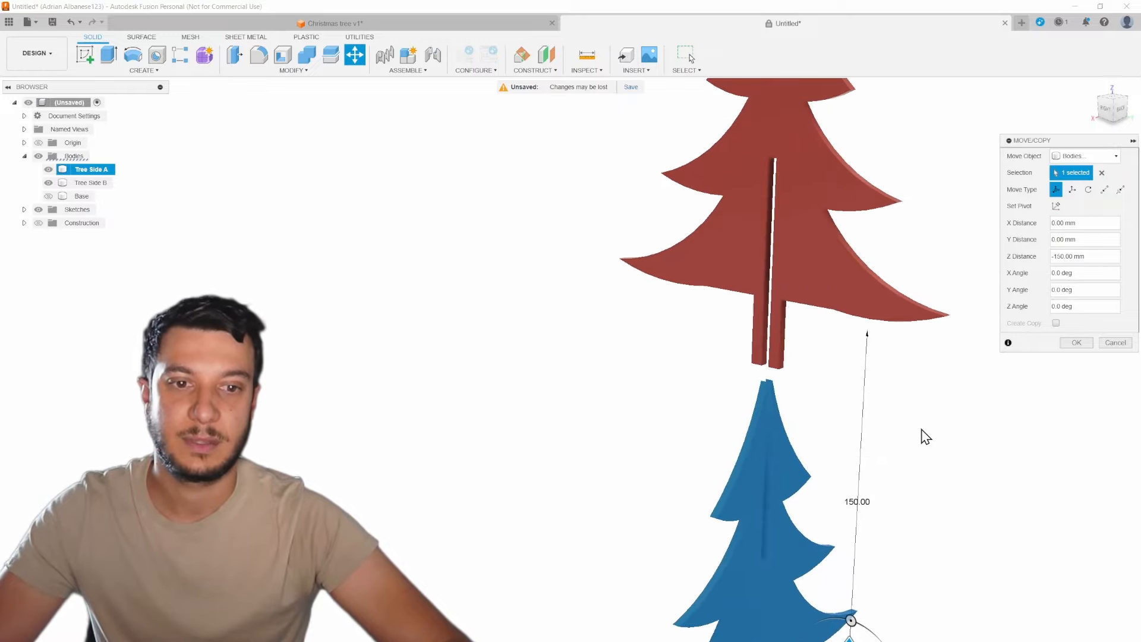
{"action": "middle_click_drag", "start_coordinate": [902, 243], "coordinate": [814, 494], "text": "shift"}
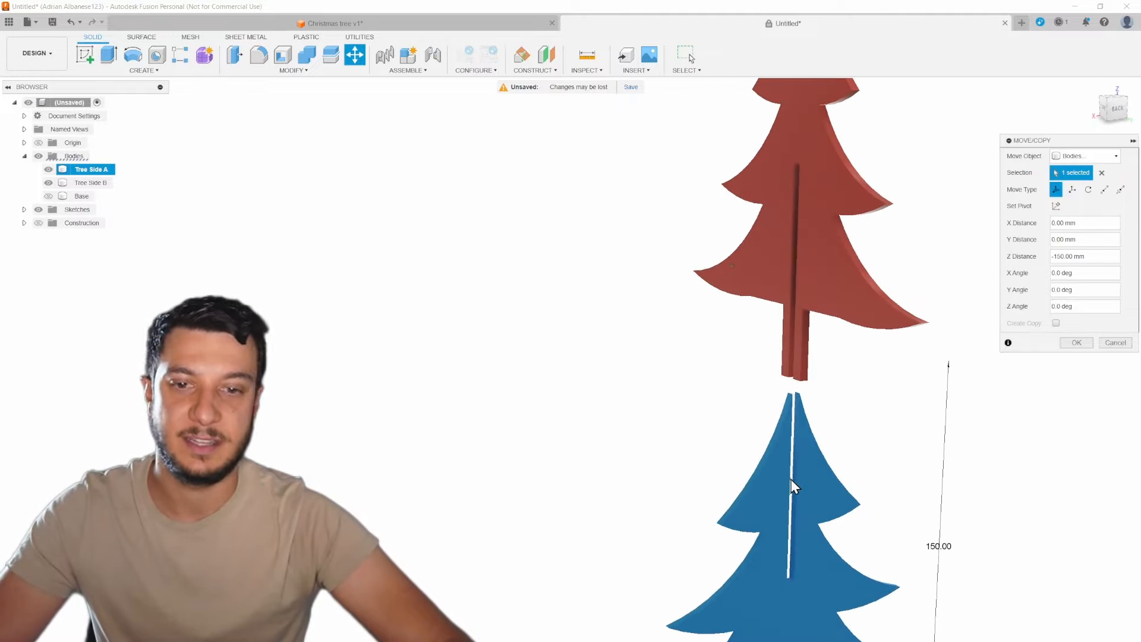
{"action": "middle_click_drag", "start_coordinate": [1037, 591], "coordinate": [999, 527]}
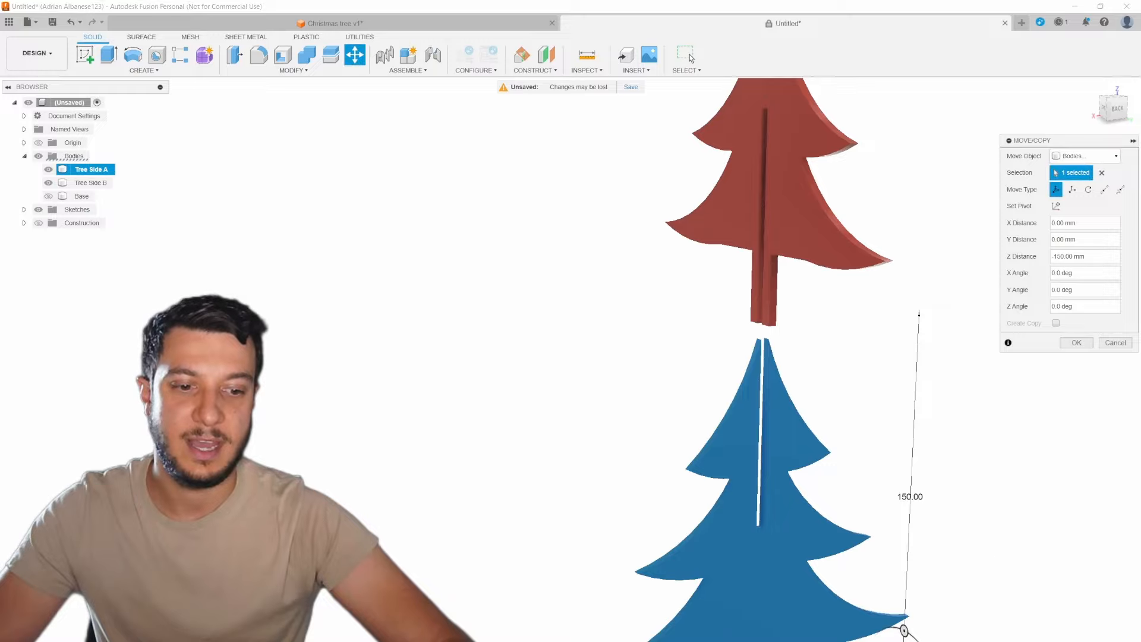
Slide Tree Side A back up to a Z distance of 0 mm to preview the interlocking, and cancel the move
{"action": "left_click_drag", "start_coordinate": [905, 630], "coordinate": [888, 475]}
{"action": "middle_click_drag", "start_coordinate": [573, 276], "coordinate": [563, 382], "text": "shift"}
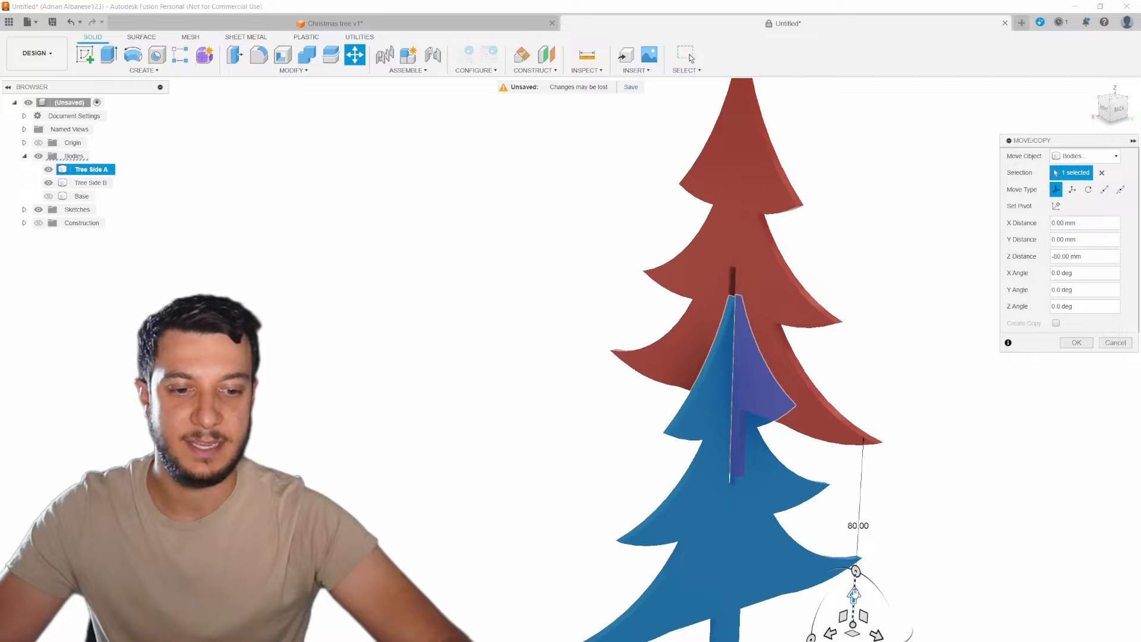
{"action": "left_click_drag", "start_coordinate": [861, 595], "coordinate": [858, 424]}
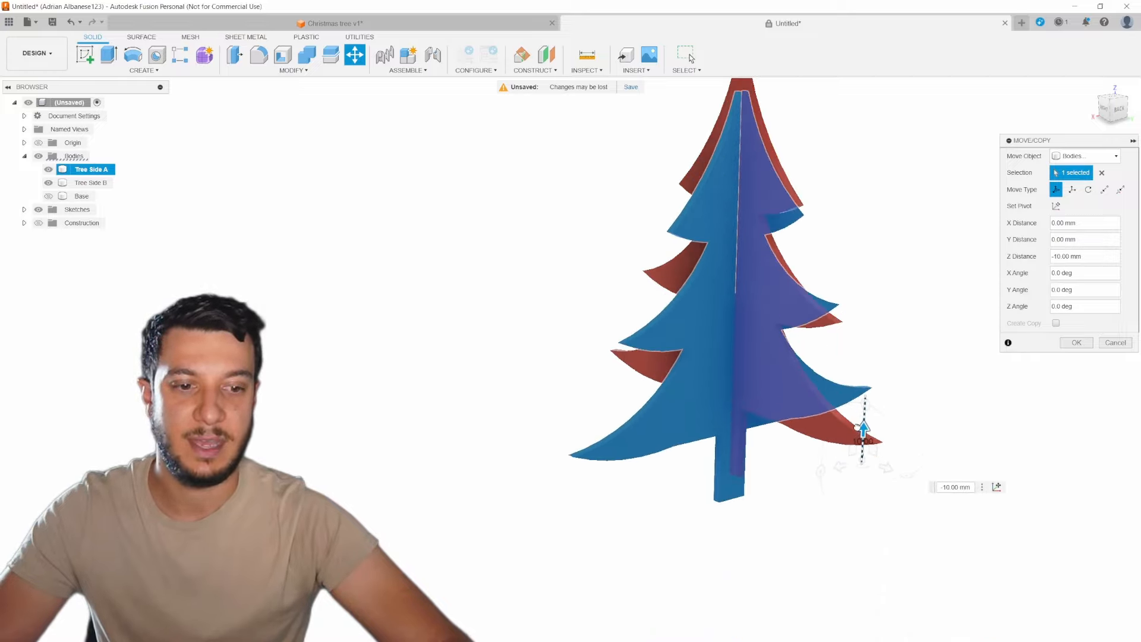
{"action": "middle_click_drag", "start_coordinate": [815, 229], "coordinate": [802, 349]}
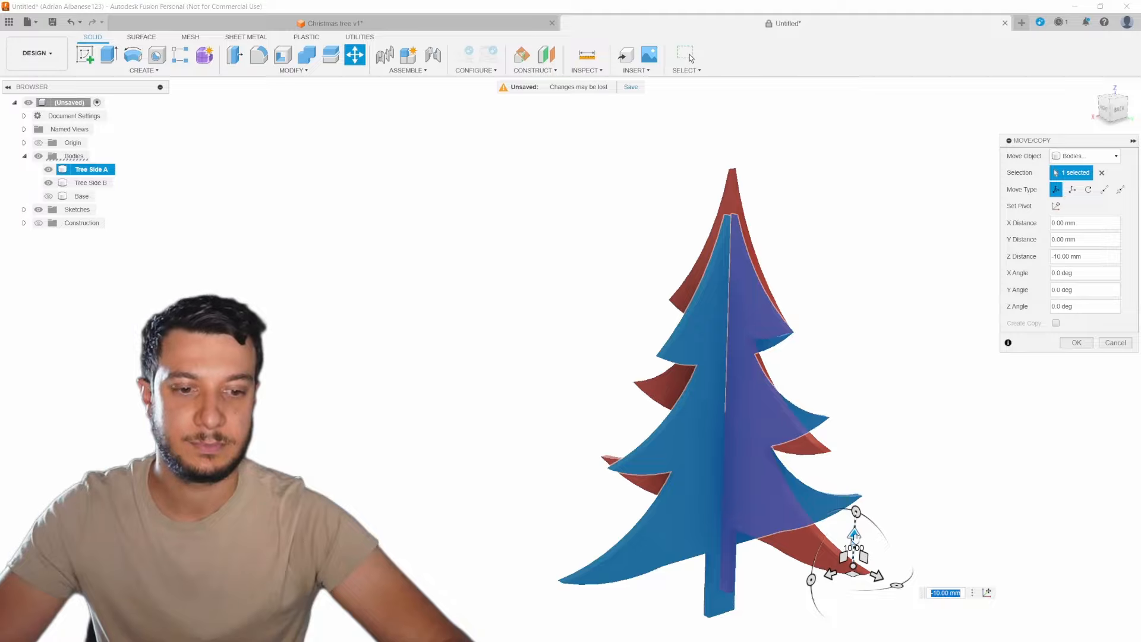
{"action": "left_click_drag", "start_coordinate": [855, 535], "coordinate": [856, 511]}
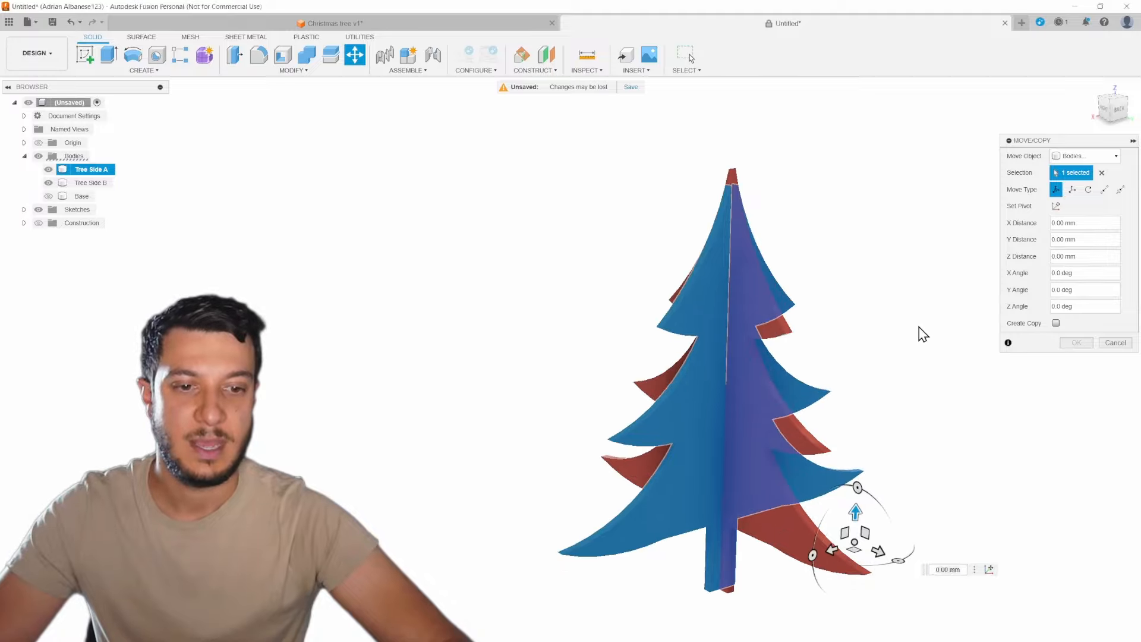
{"action": "left_click", "coordinate": [1111, 343]}
{"action": "mouse_move", "coordinate": [983, 402]}
{"action": "middle_mouse_down", "text": "shift"}
{"action": "mouse_move", "coordinate": [795, 383]}
{"action": "mouse_move", "coordinate": [981, 391]}
{"action": "middle_mouse_up", "text": "shift"}
{"action": "middle_click_drag", "start_coordinate": [695, 522], "coordinate": [639, 439]}
{"action": "left_click", "coordinate": [947, 449]}
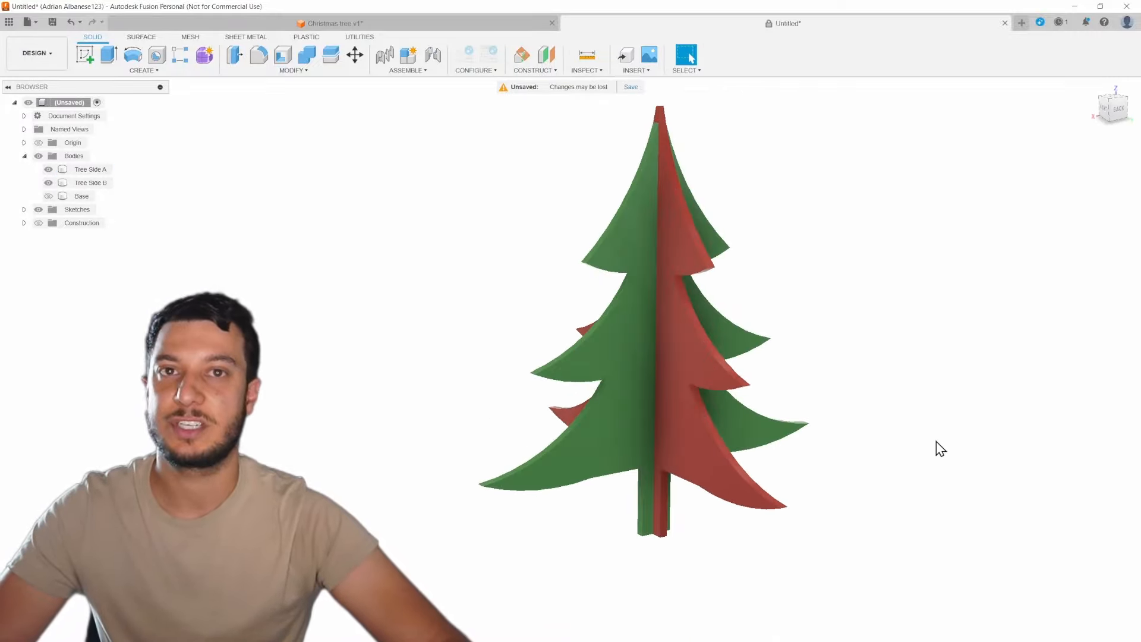
Show the Base body and inspect the complete assembled tree from several angles
{"action": "left_click", "coordinate": [47, 195]}
{"action": "left_click", "coordinate": [48, 196]}
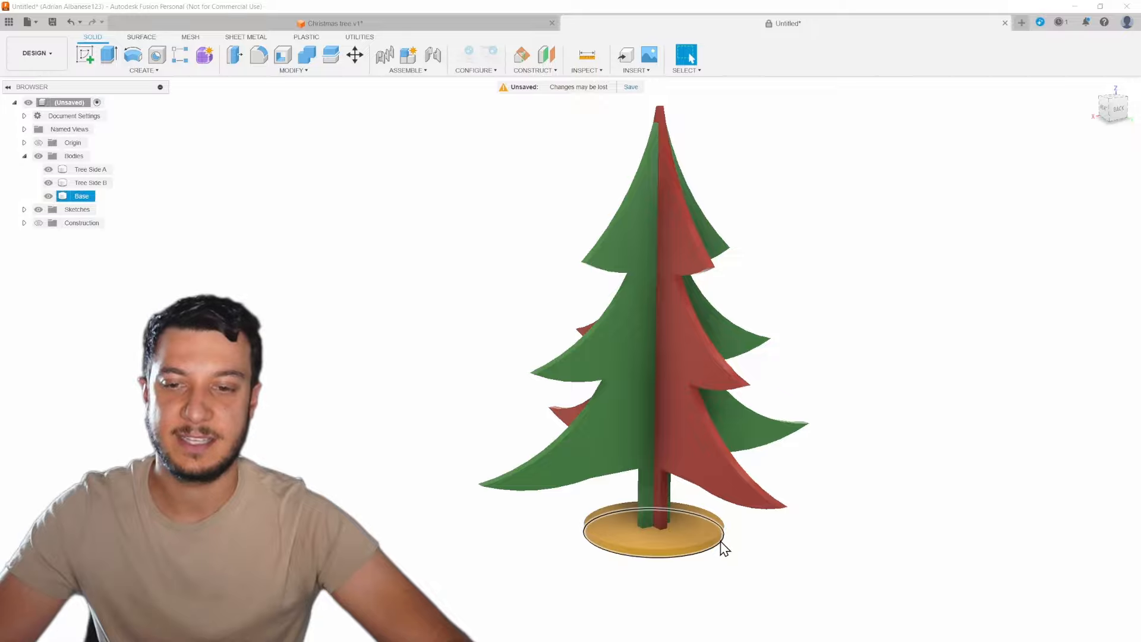
{"action": "middle_click_drag", "start_coordinate": [737, 598], "coordinate": [846, 517], "text": "shift"}
{"action": "scroll", "coordinate": [863, 538], "scroll_direction": "down", "scroll_amount": 2}
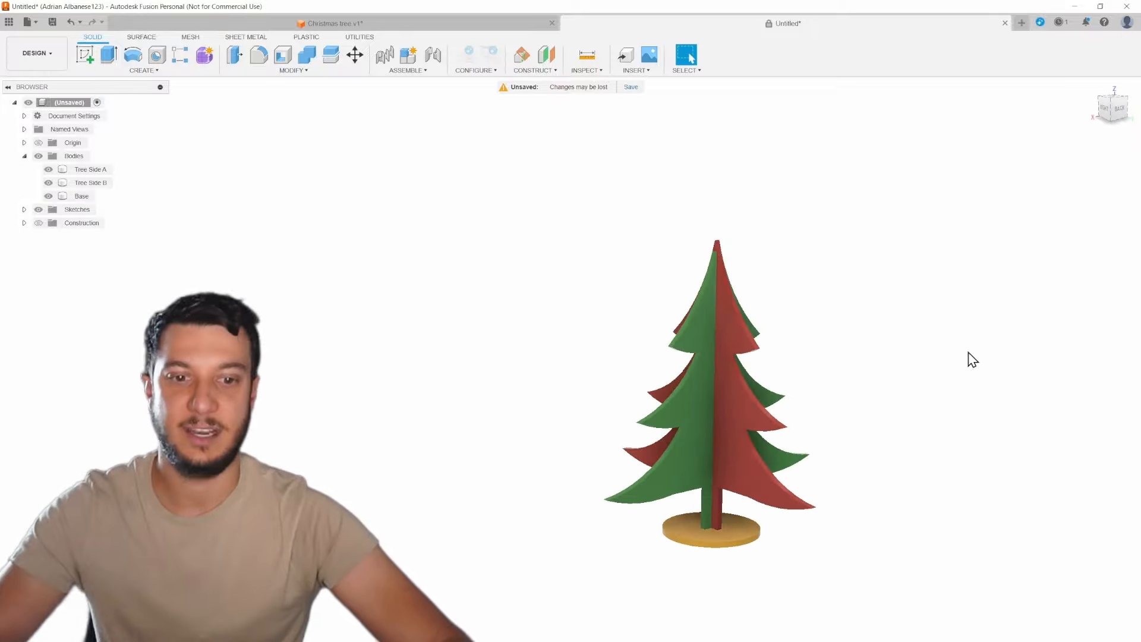
{"action": "middle_click_drag", "start_coordinate": [972, 360], "coordinate": [891, 374], "text": "shift"}
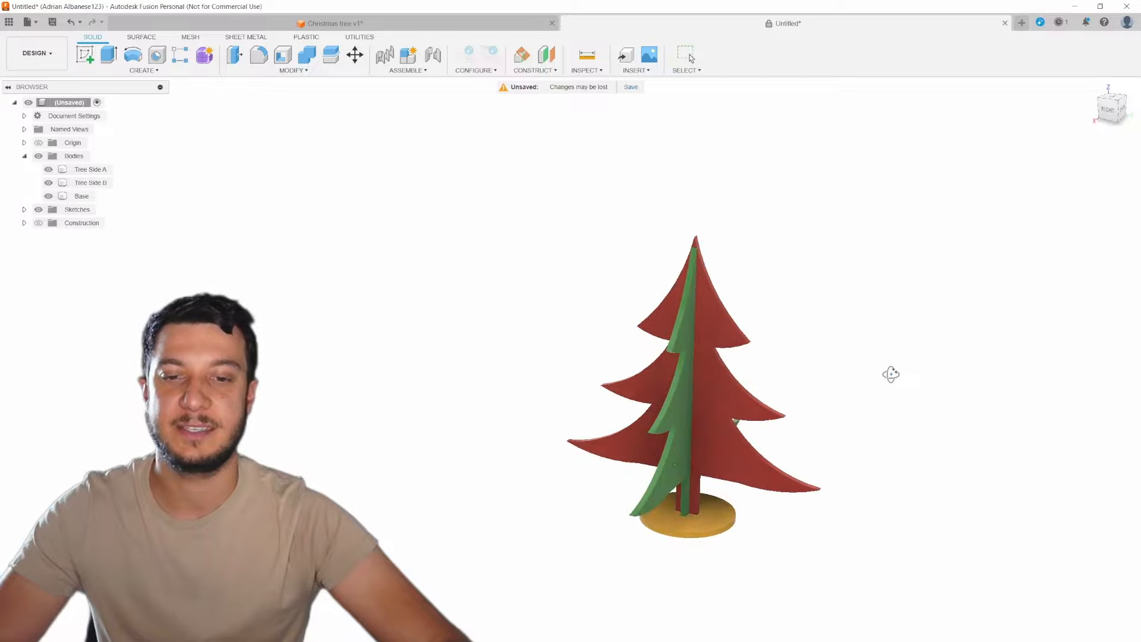
{"action": "scroll", "coordinate": [886, 404], "scroll_direction": "down", "scroll_amount": 1}
{"action": "scroll", "coordinate": [885, 406], "scroll_direction": "up", "scroll_amount": 3}
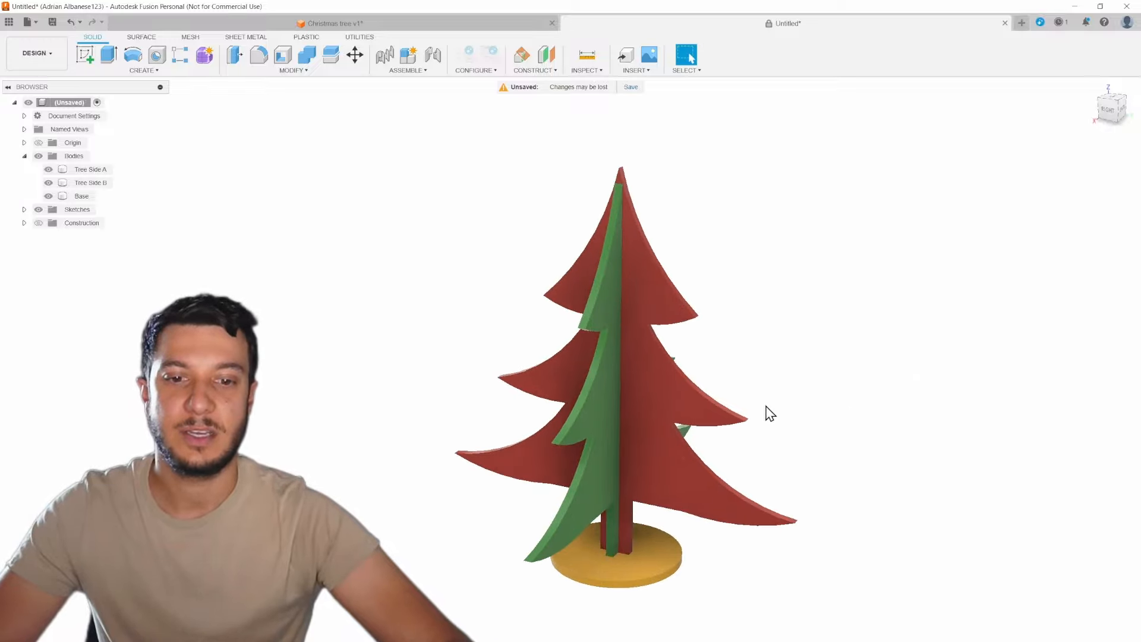
{"action": "middle_click_drag", "start_coordinate": [766, 406], "coordinate": [863, 372]}
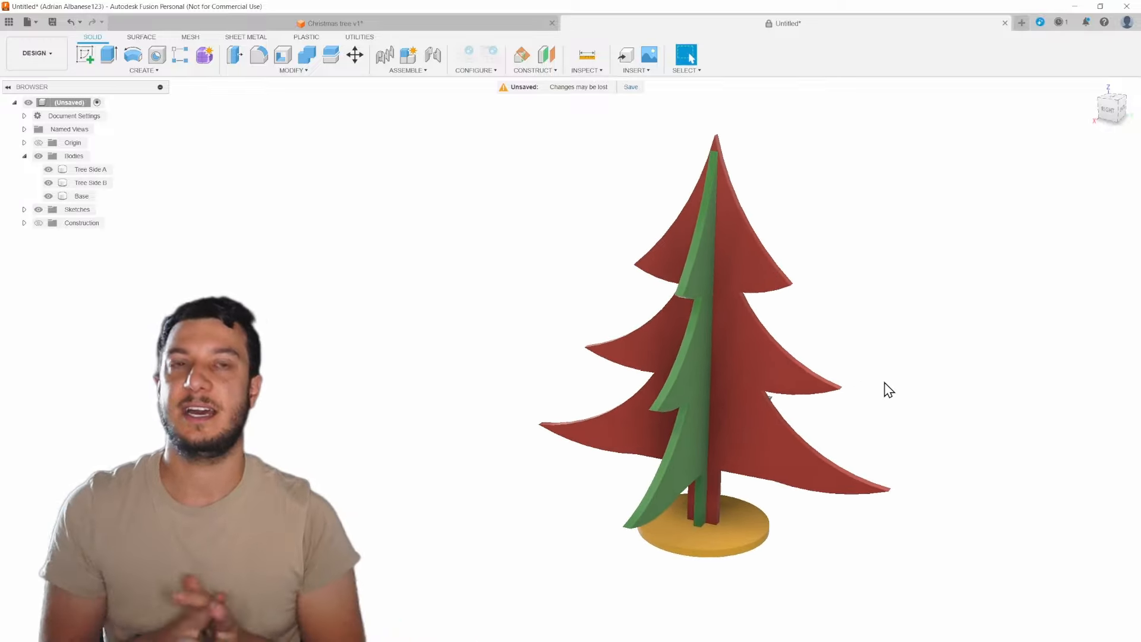